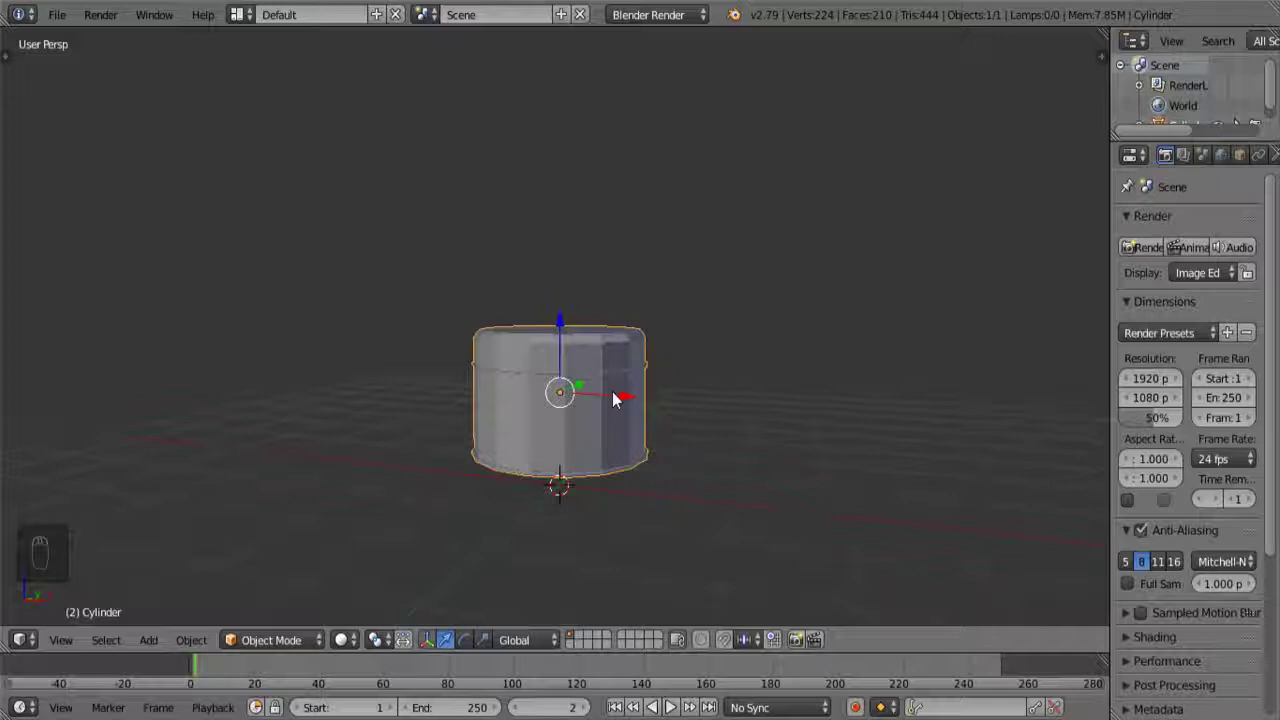
- Examine the cylindrical box model from several angles and distances
mouse_move(545, 370)
middle_down()
mouse_move(600, 374)
mouse_move(634, 346)
mouse_move(588, 312)
mouse_move(606, 351)
middle_up()
scroll(605, 352, down, 3)
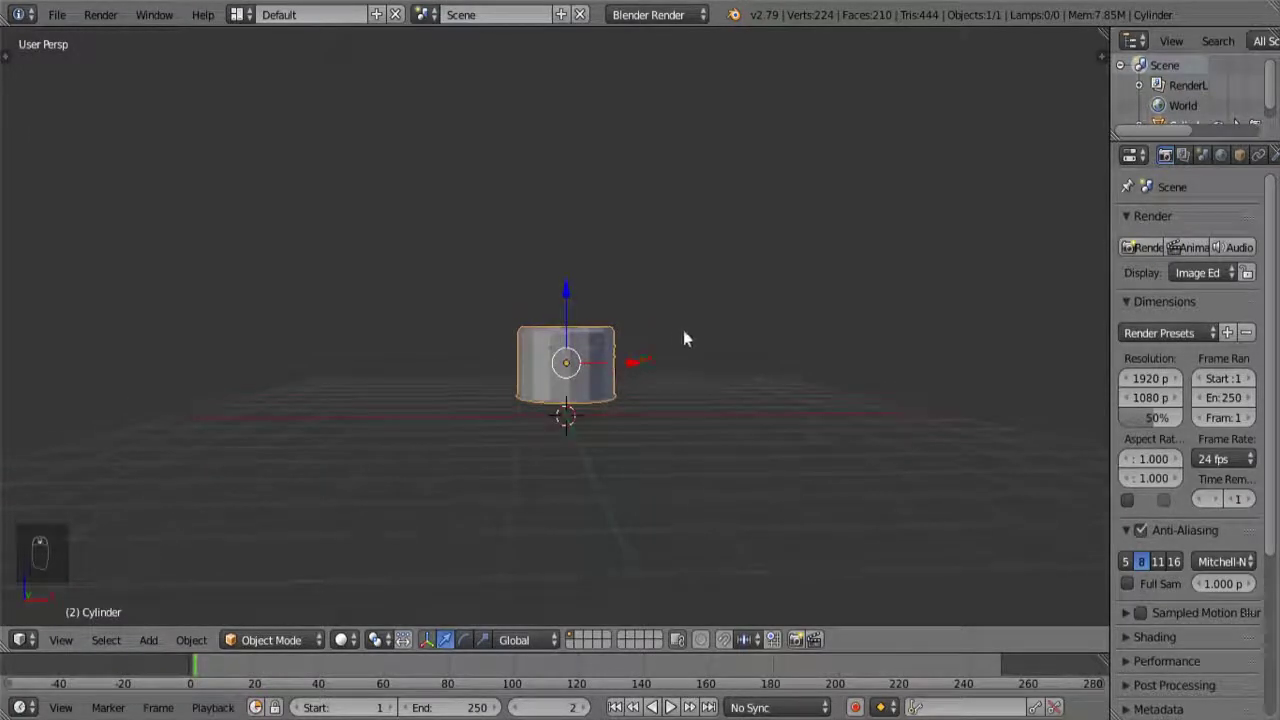
middle_drag(686, 337, 606, 357)
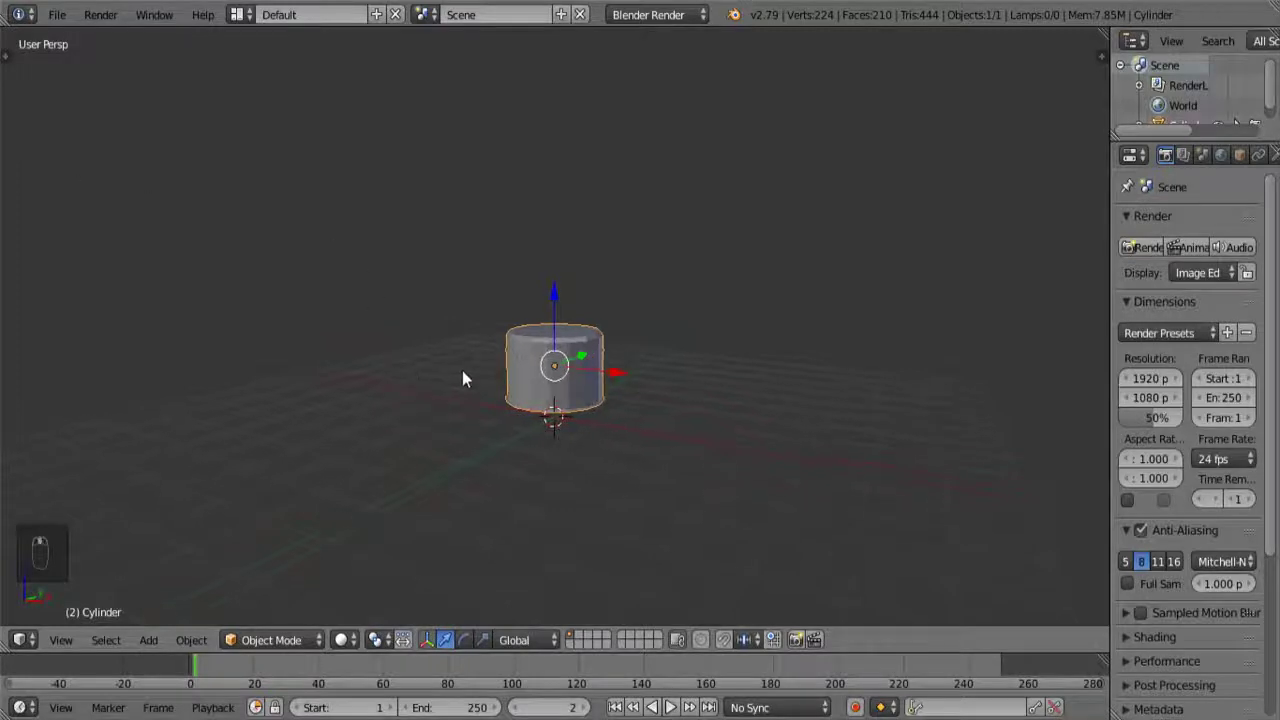
middle_drag(463, 374, 565, 345)
scroll(565, 340, up, 5)
middle_drag(655, 365, 677, 380)
scroll(677, 388, down, 5)
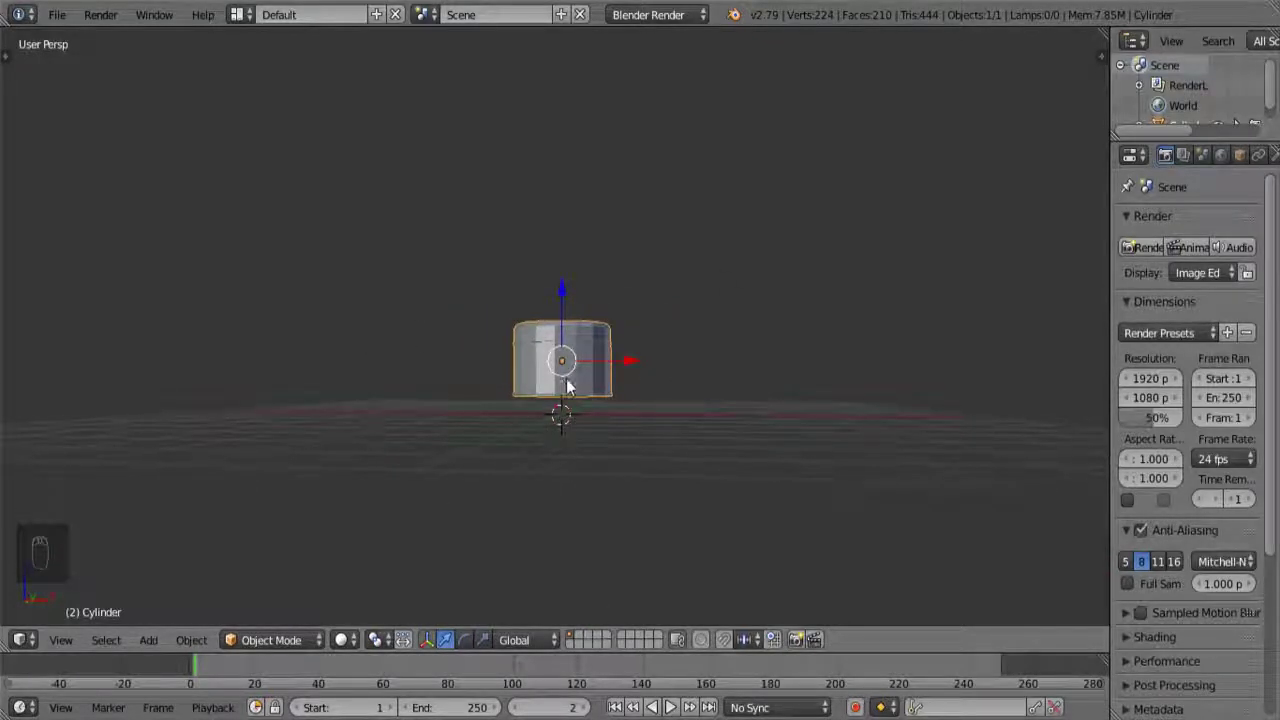
mouse_move(671, 386)
middle_down()
mouse_move(654, 431)
mouse_move(627, 440)
mouse_move(662, 409)
middle_up()
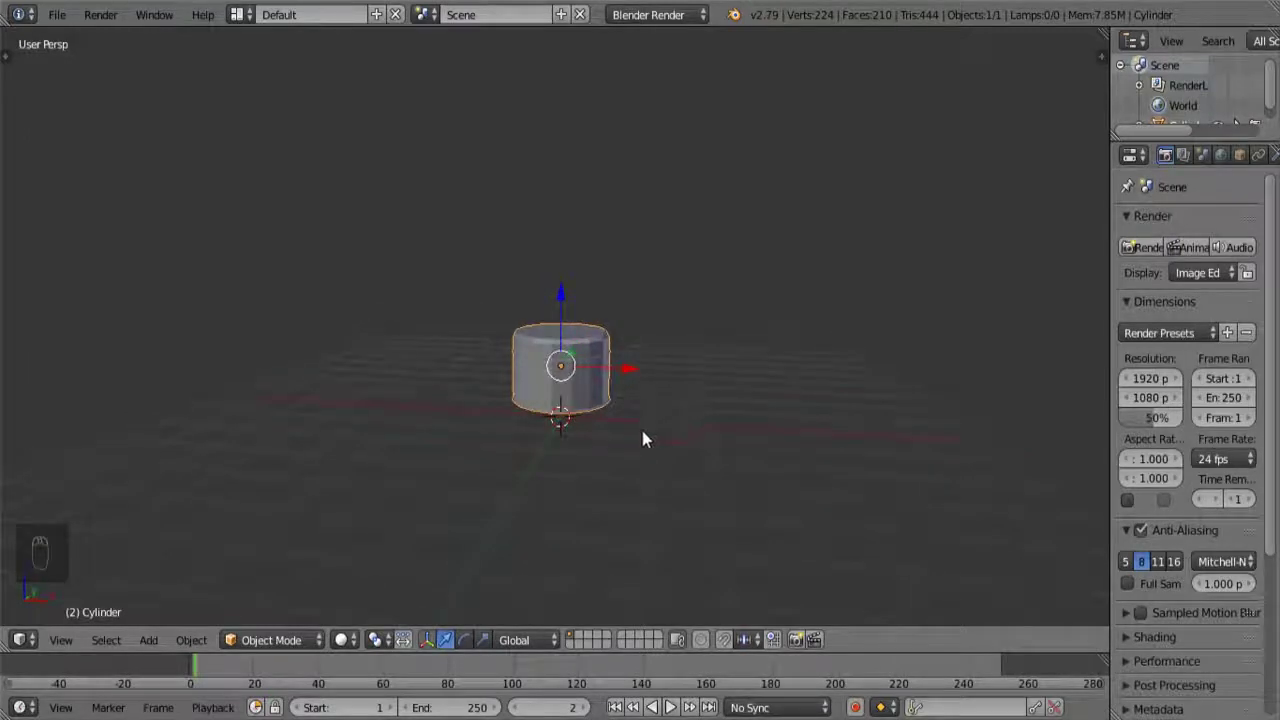
- Hide the cylinder and rename it "Boite métallique" in the enlarged scene outliner
key(h)
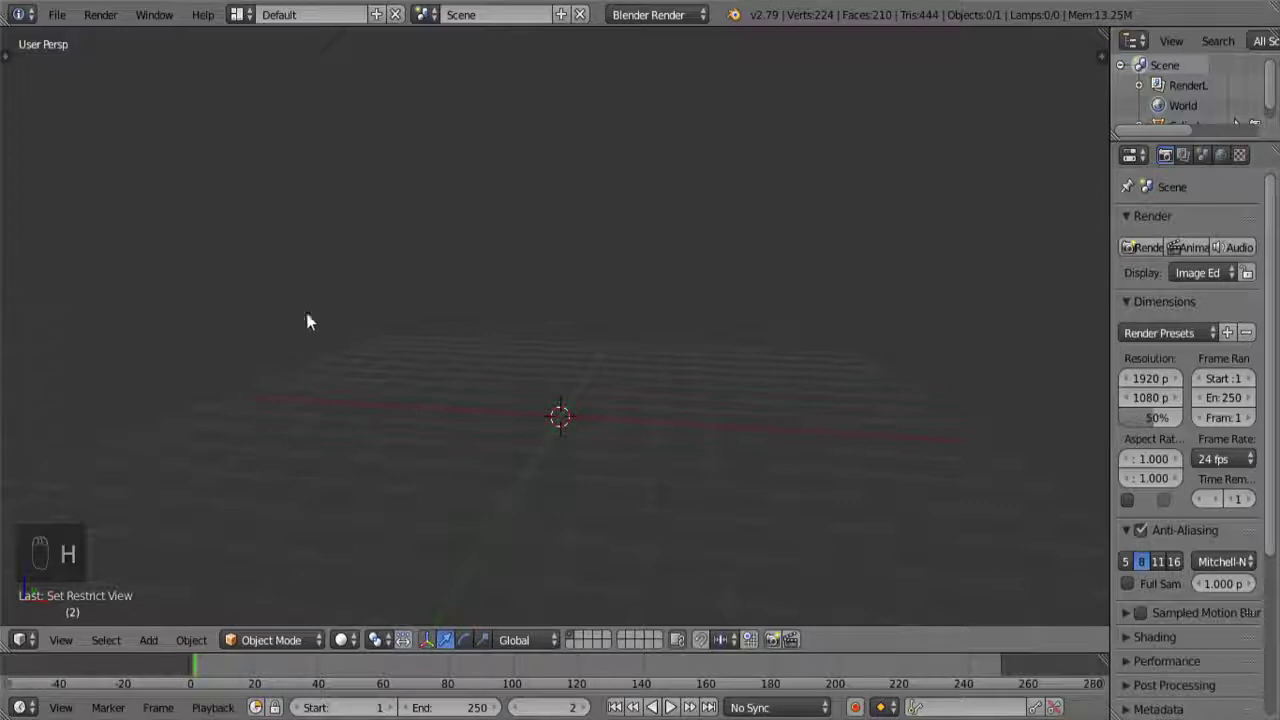
scroll(1201, 81, down, 1)
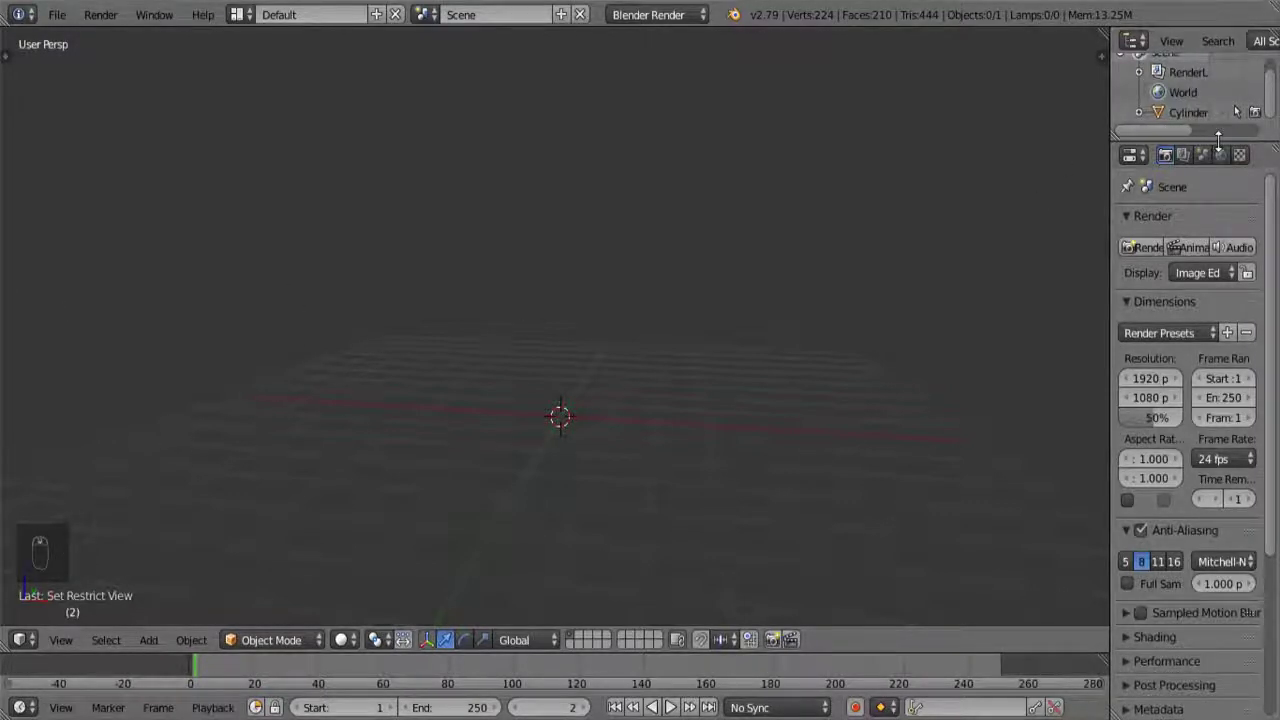
drag(1220, 139, 1220, 225)
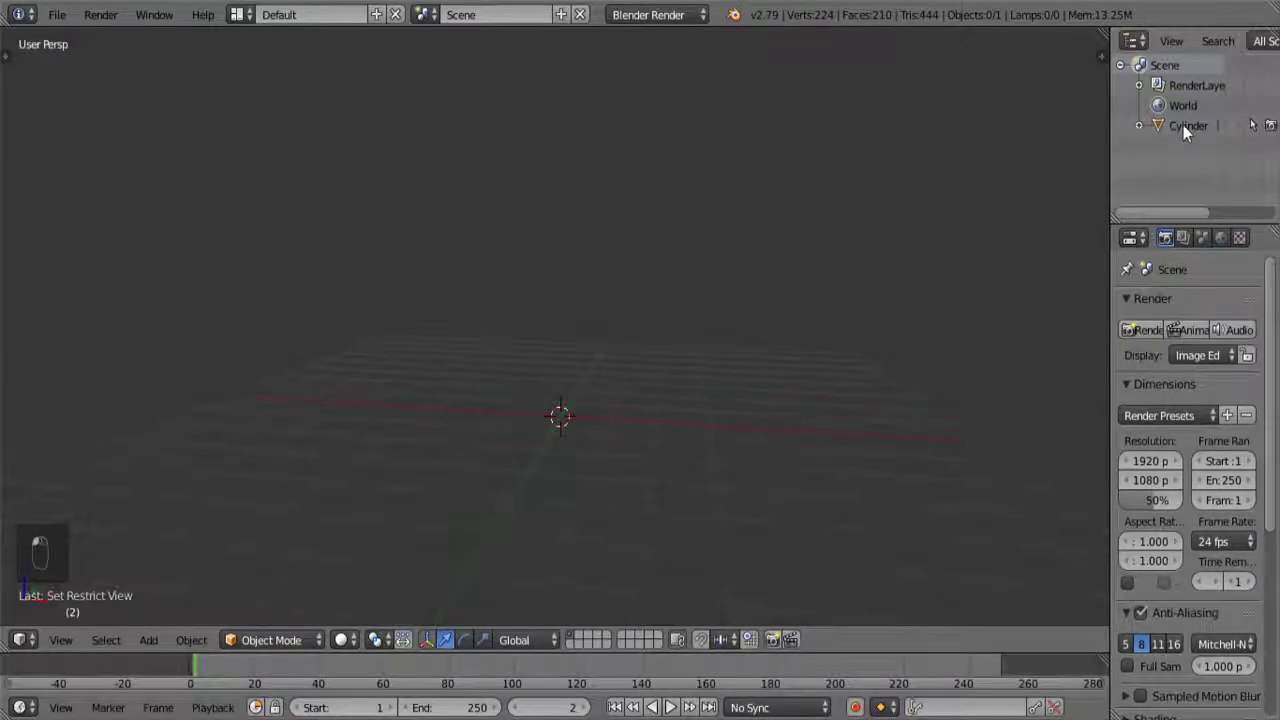
double_click(1183, 125)
text(Bull)
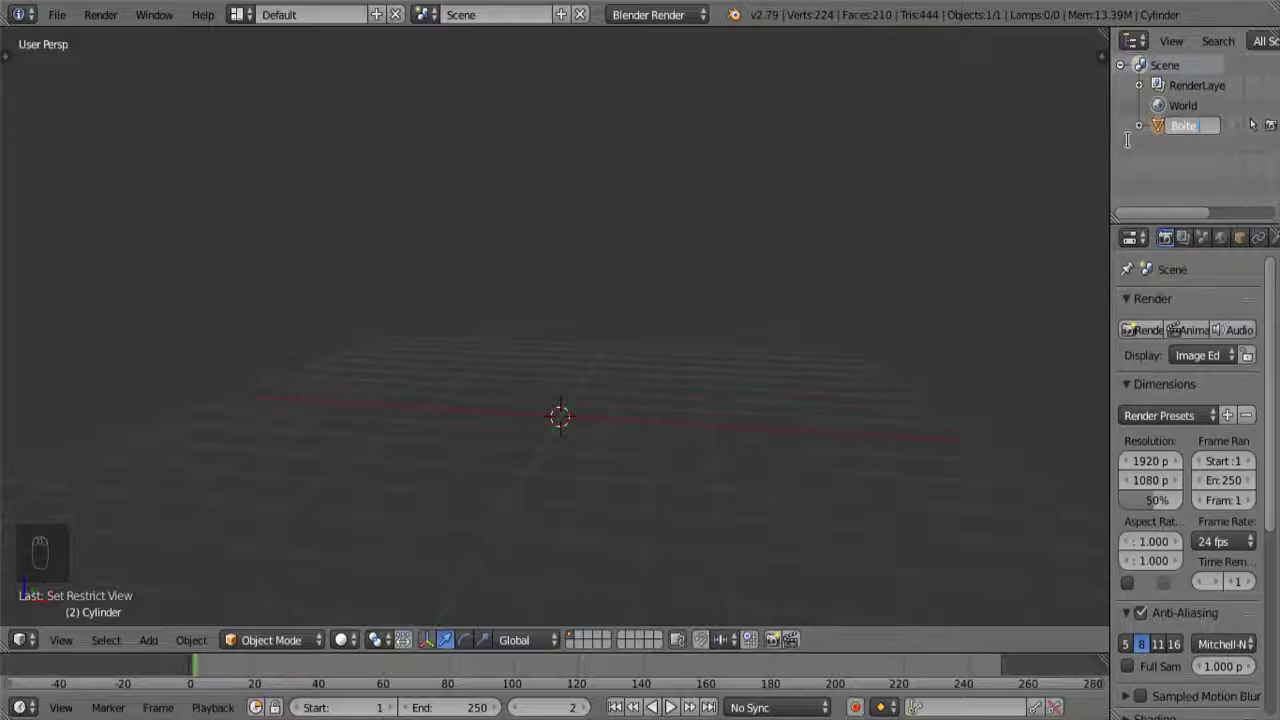
text(metallique)
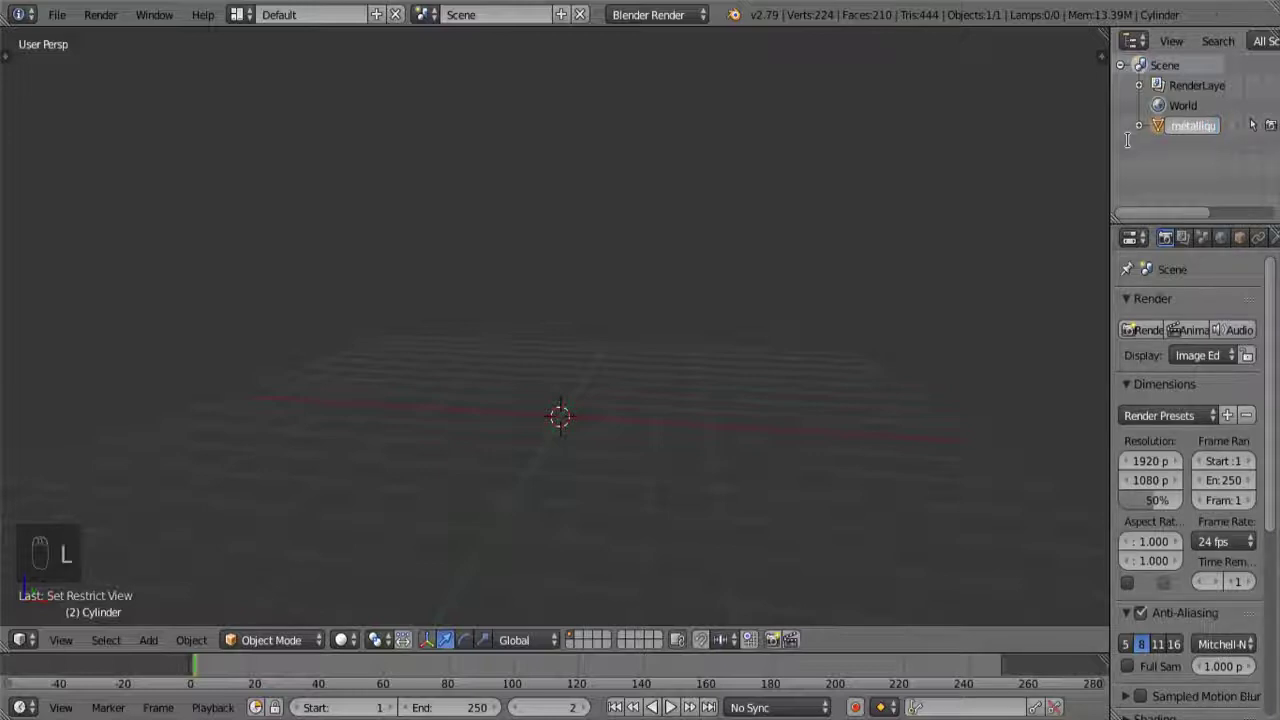
key(Return)
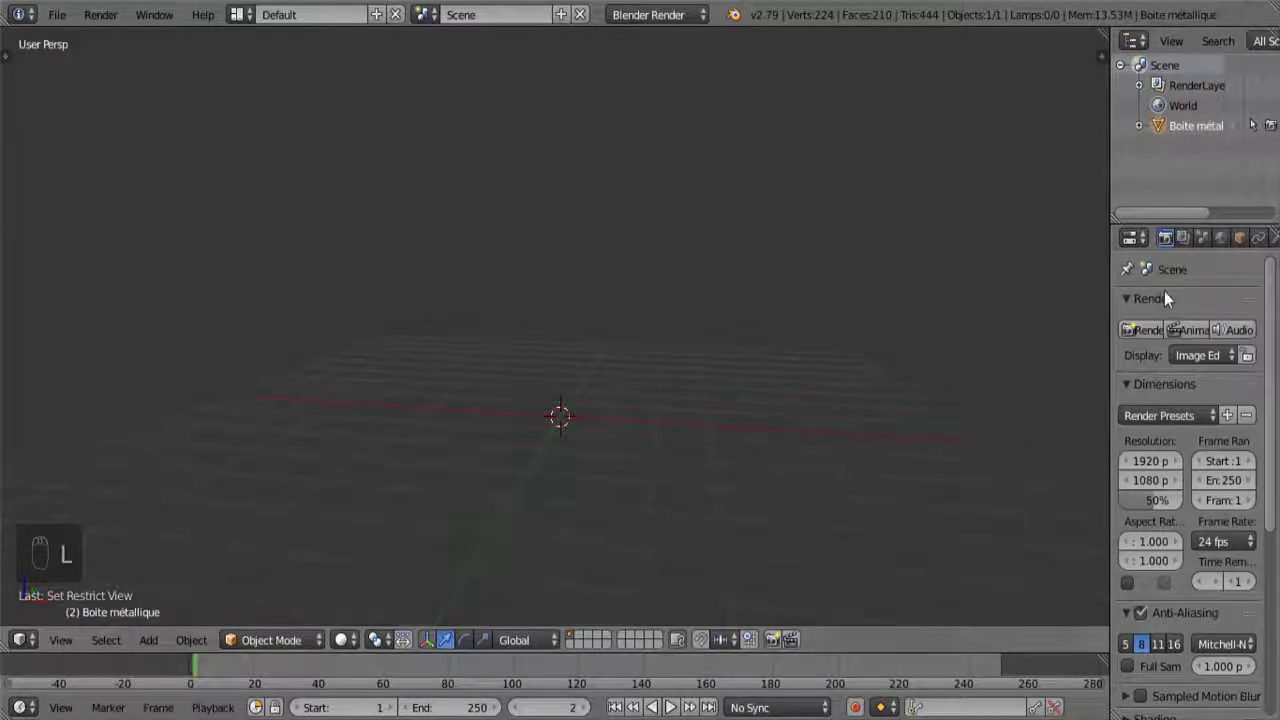
- Toggle the visibility of the Boite métallique object on and back off
click(1235, 128)
click(1236, 129)
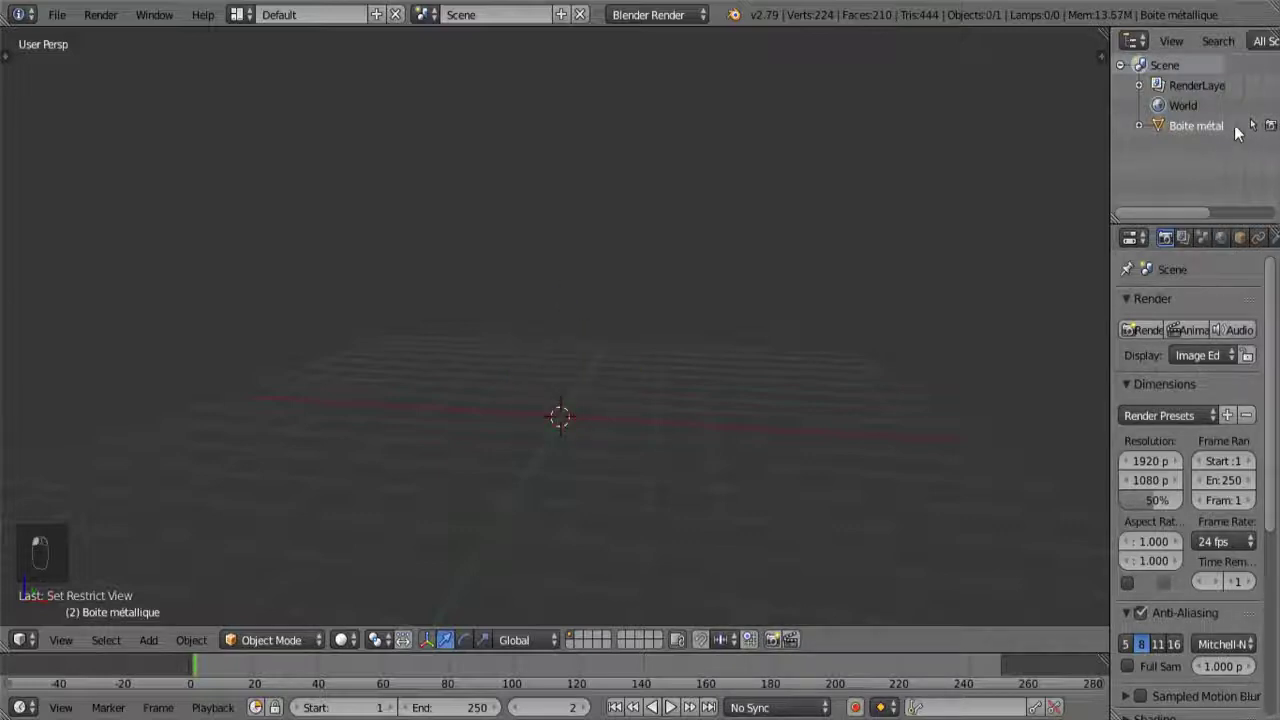
click(1237, 129)
click(1237, 130)
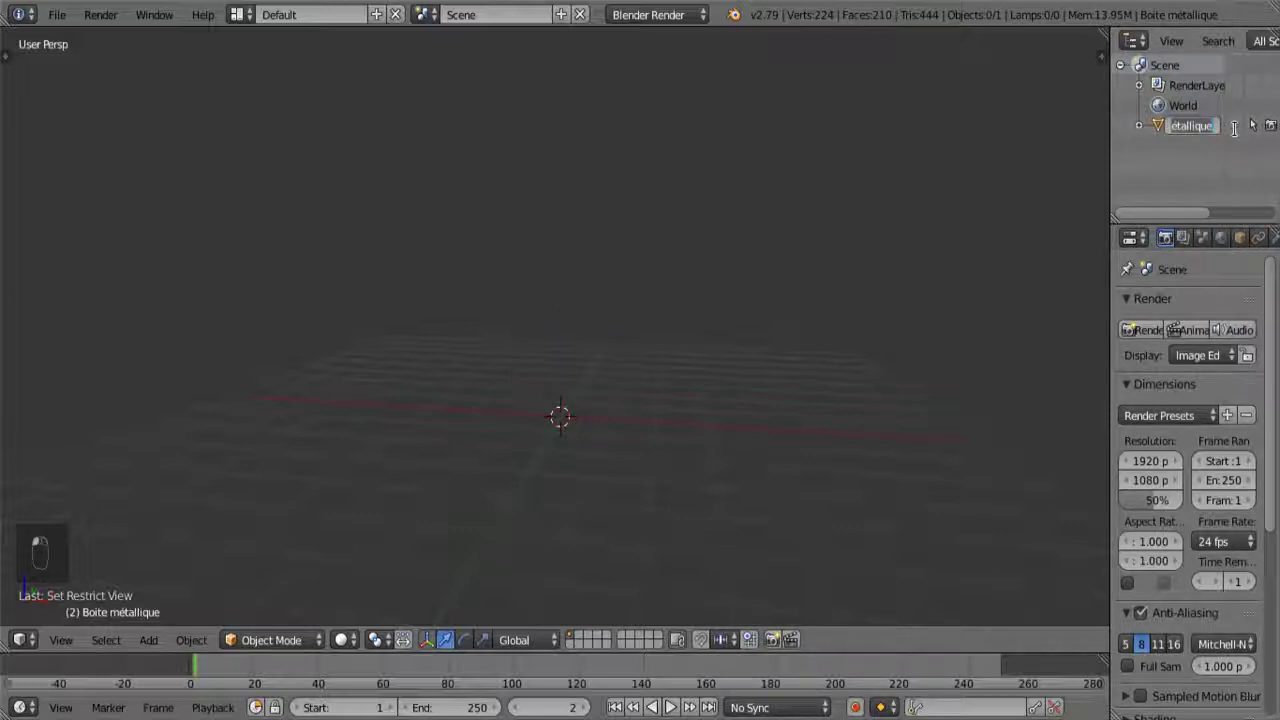
click(1237, 130)
click(1237, 130)
click(1237, 130)
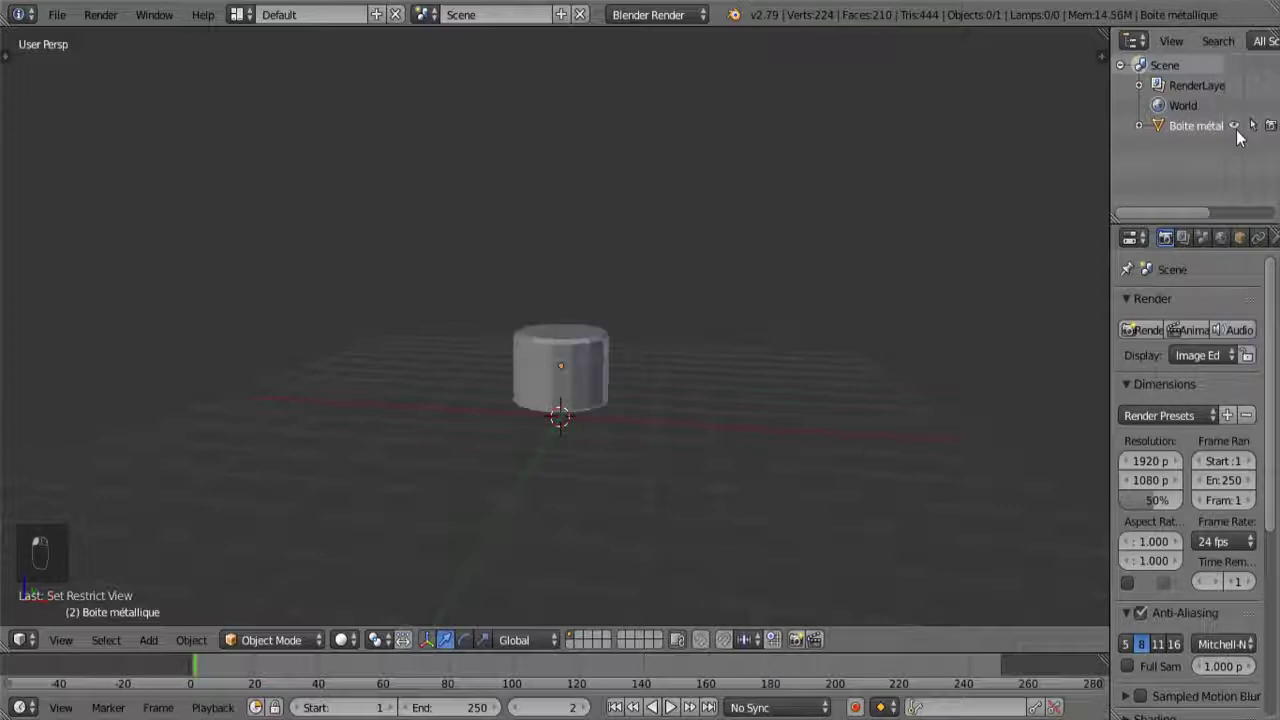
click(1237, 130)
- Switch to the front orthographic view and hide the box's background reference image
middle_drag(740, 445, 637, 451)
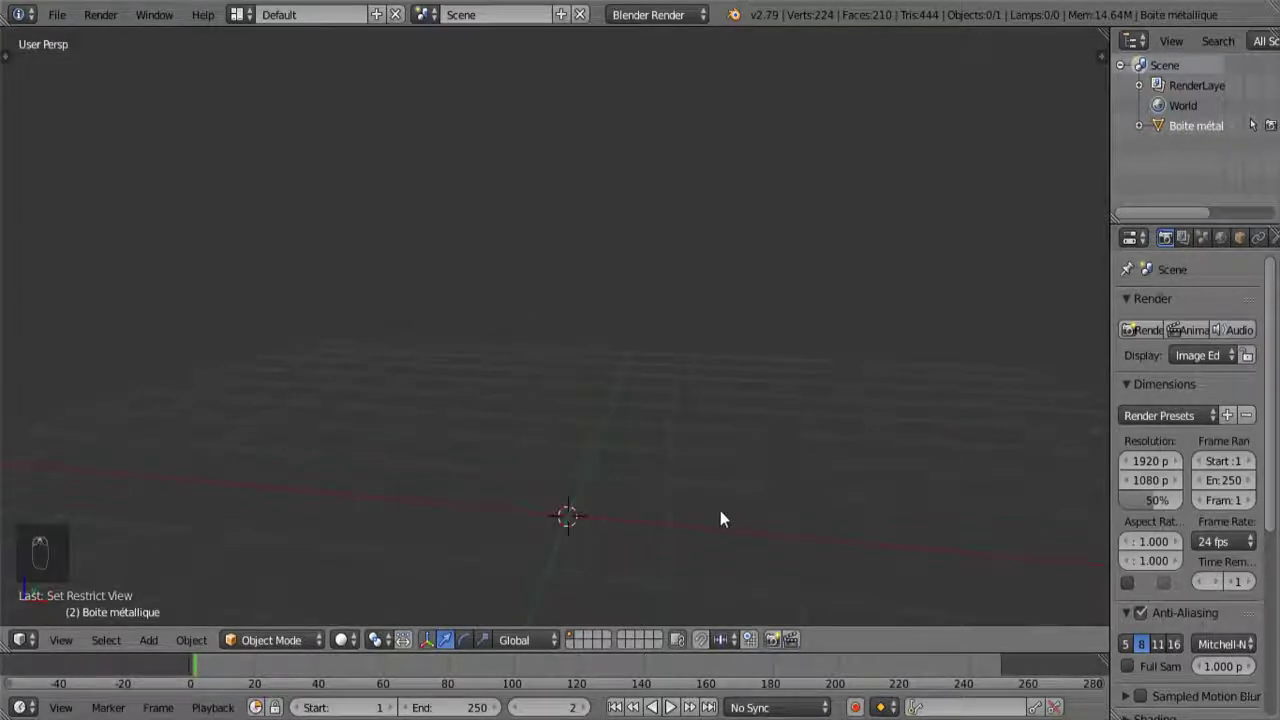
middle_drag(720, 517, 724, 388)
key(KP_1)
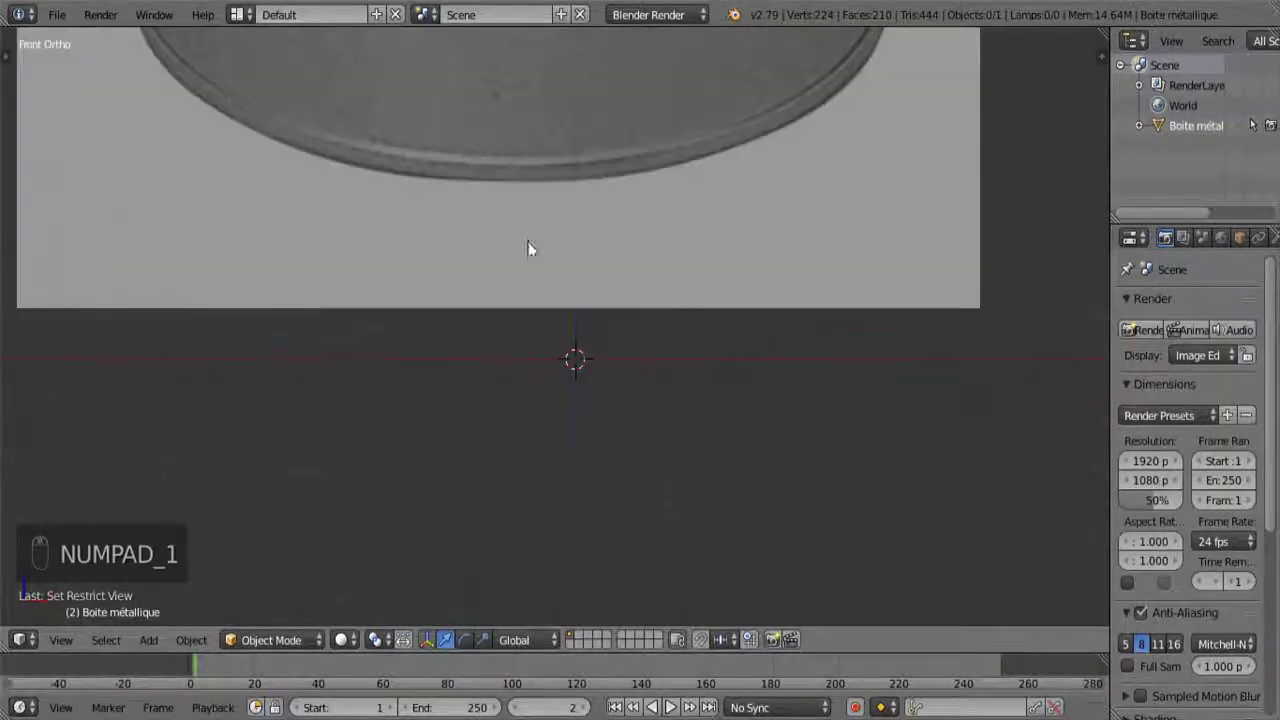
scroll(602, 200, down, 5)
shift+middle_drag(613, 211, 634, 294)
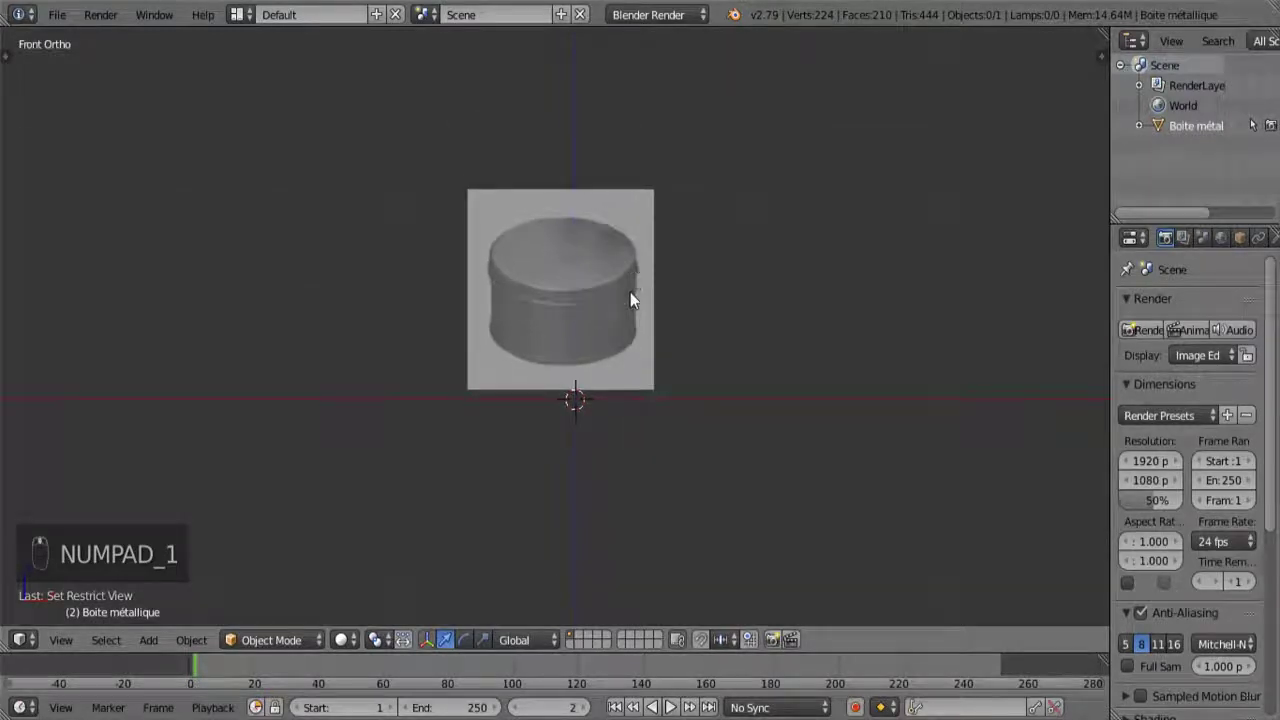
key(n)
key(n)
scroll(1015, 457, up, 4)
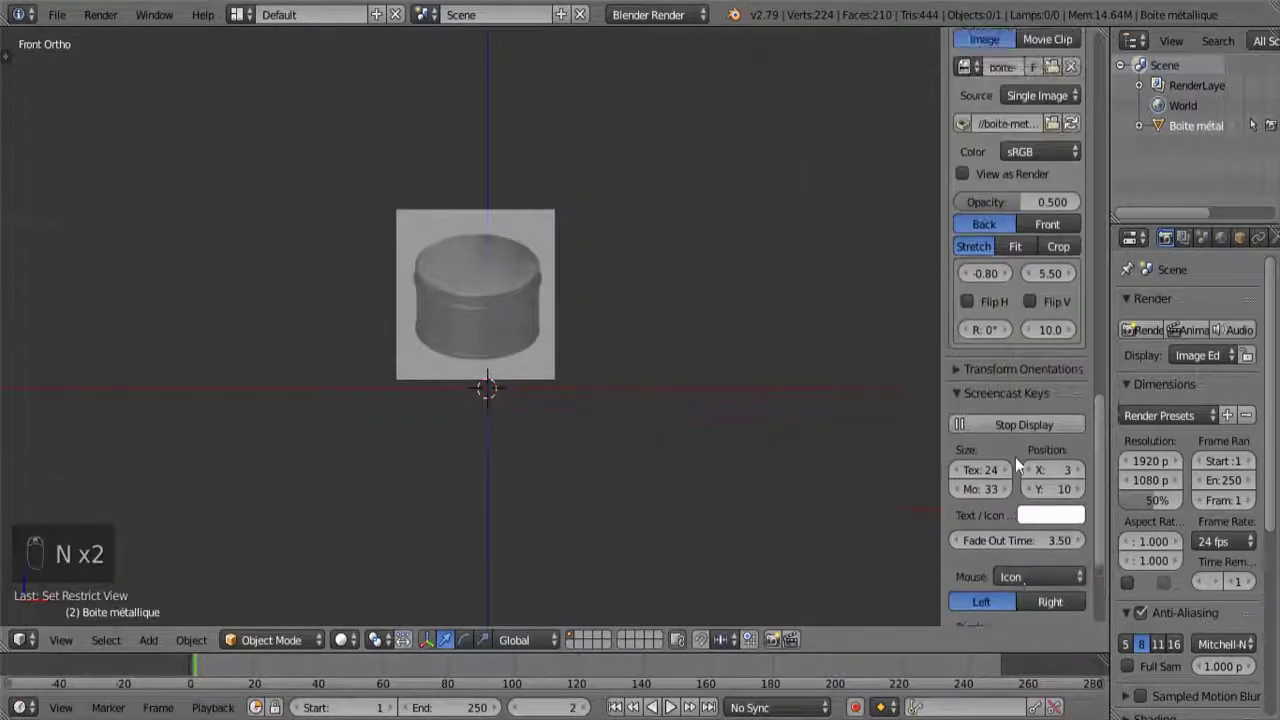
scroll(1001, 381, up, 4)
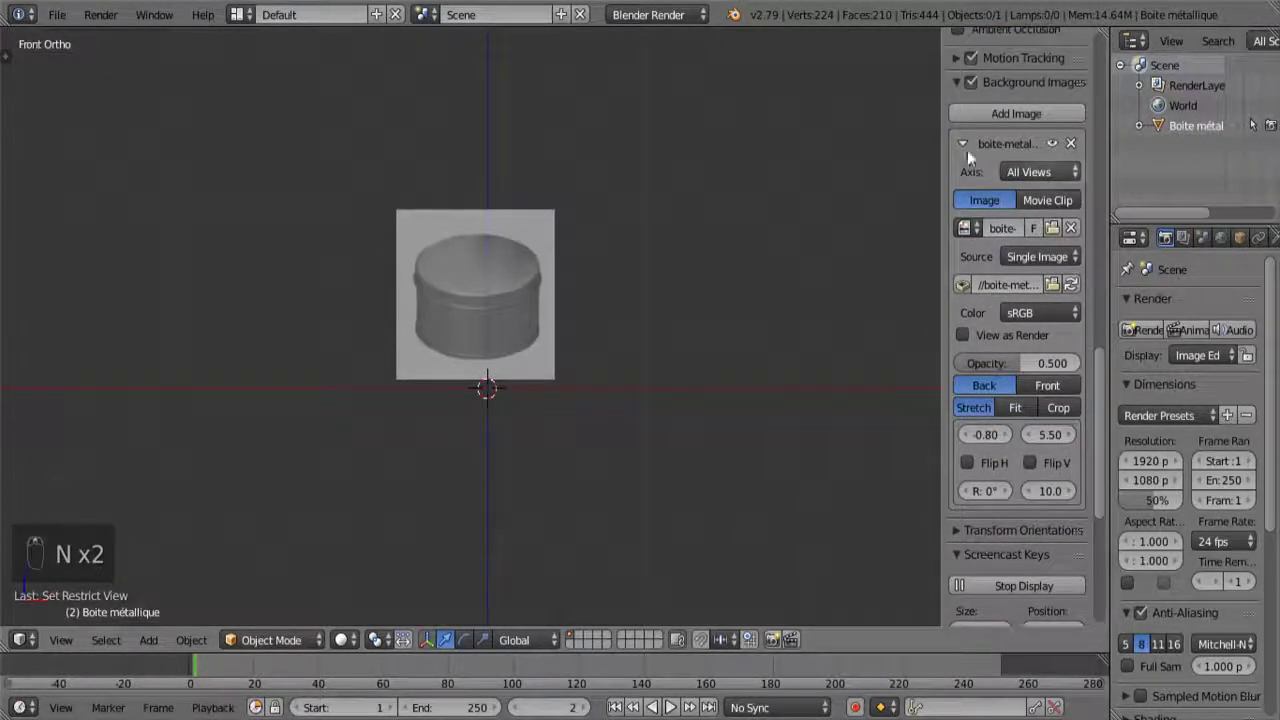
click(961, 144)
click(1052, 143)
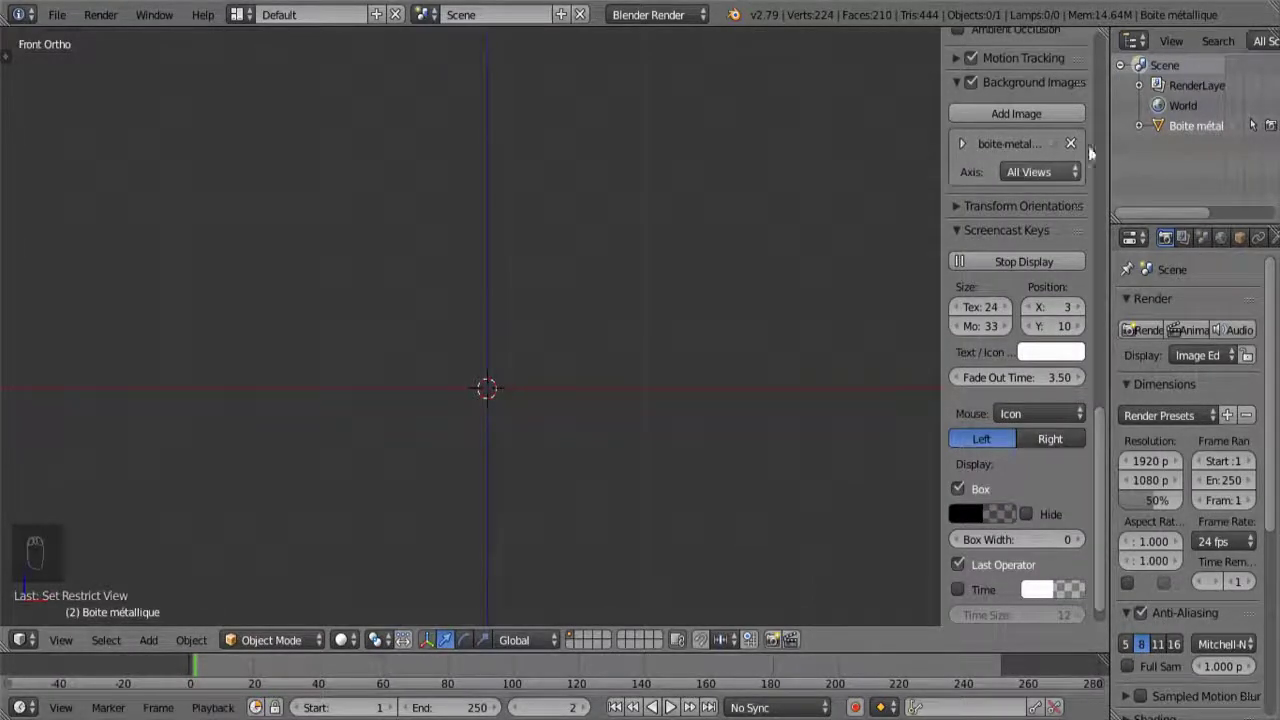
key(n)
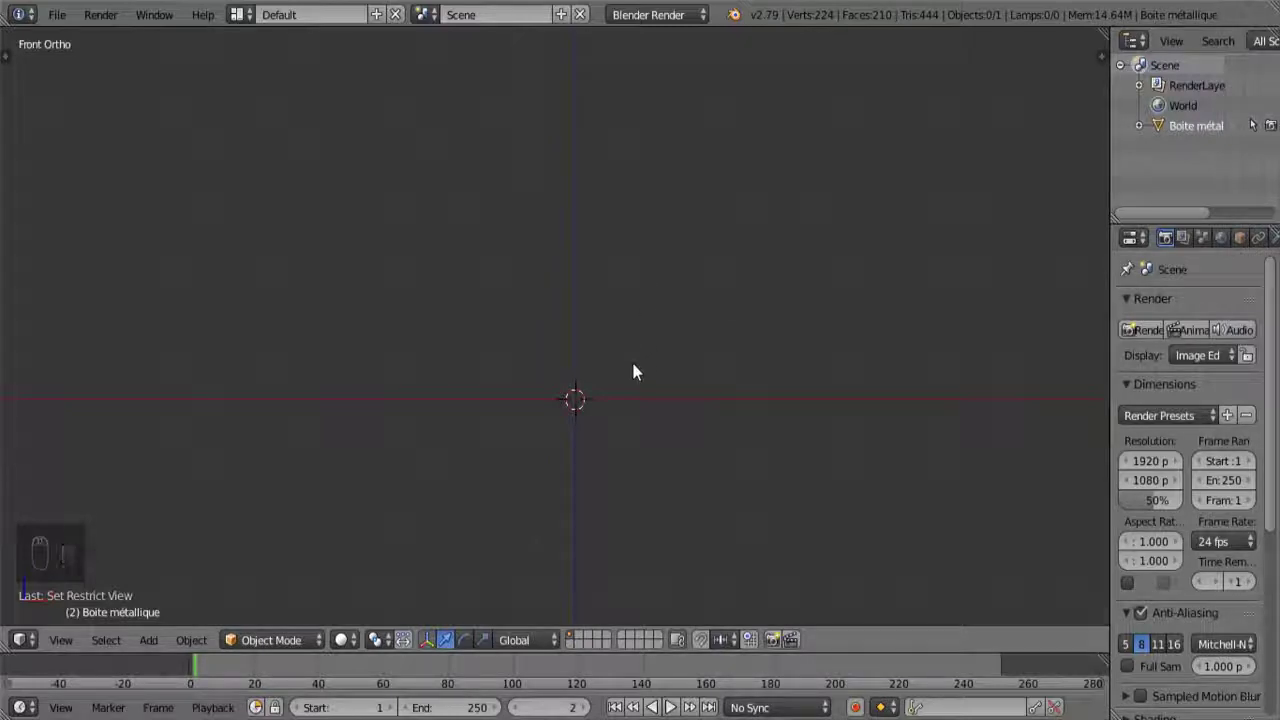
- Add a cube at the origin and raise it along Z until its base sits just above the ground line
key(shift+a)
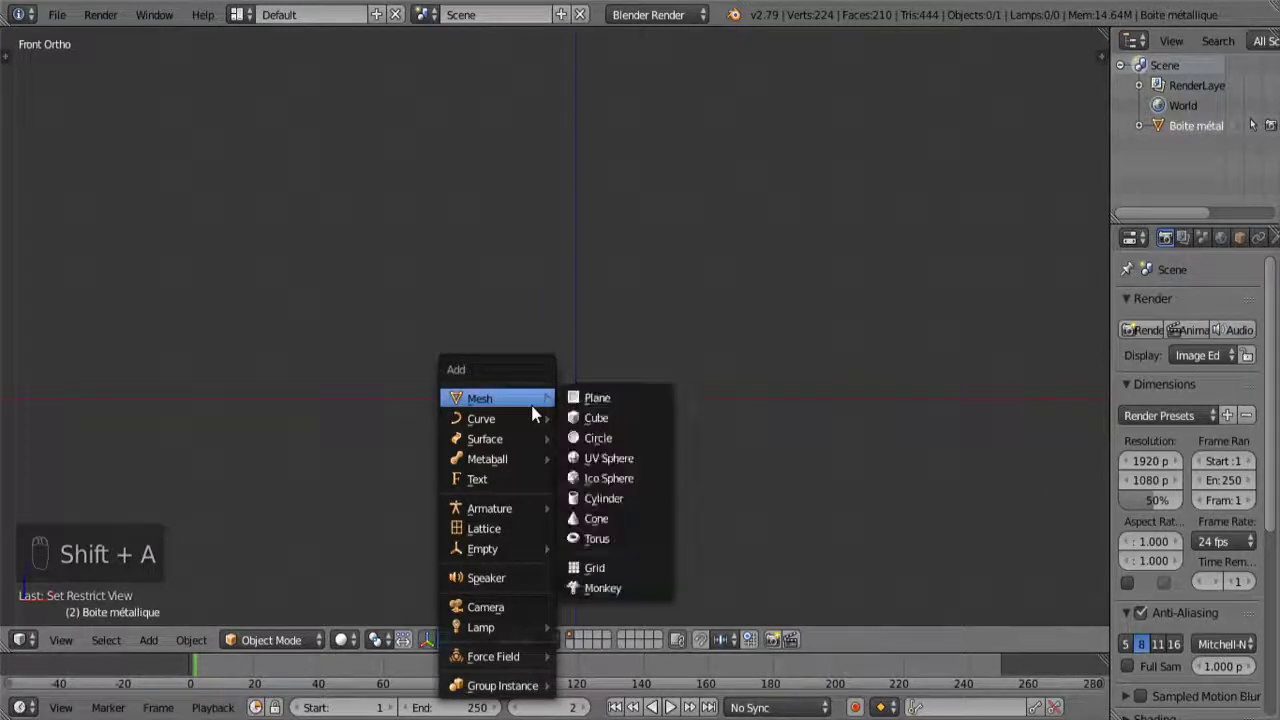
click(611, 427)
scroll(585, 430, up, 6)
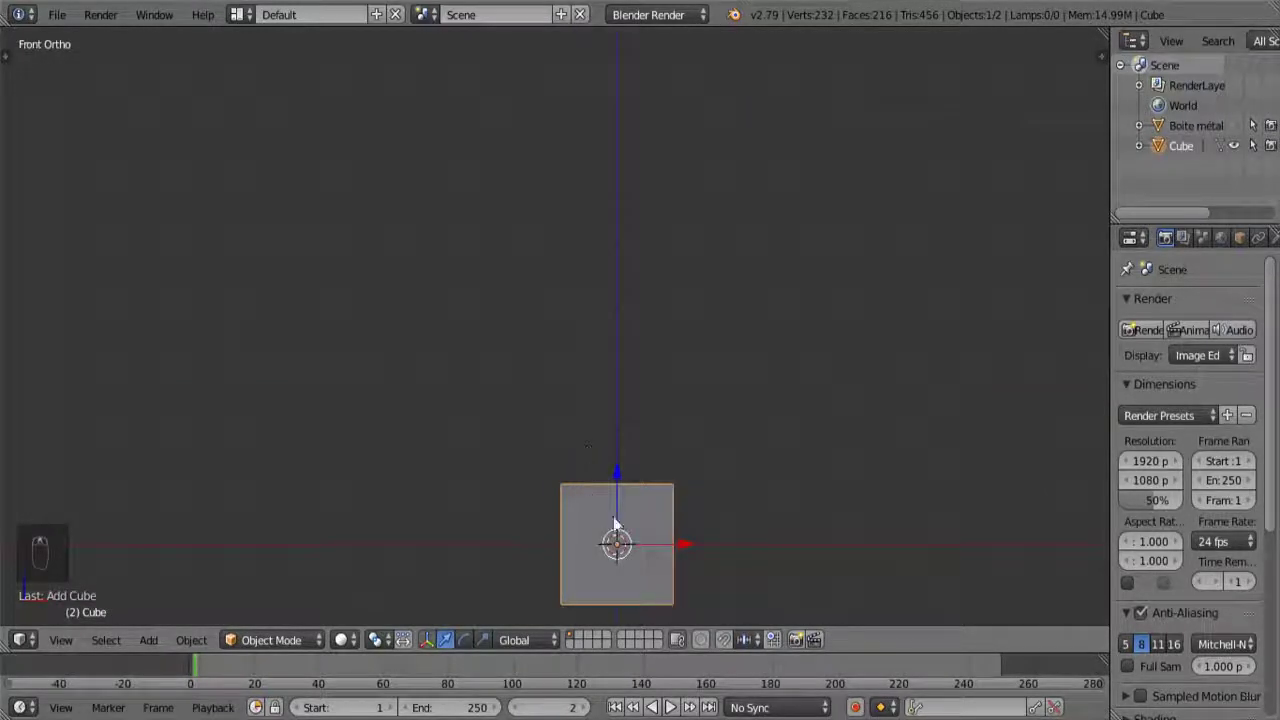
shift+middle_drag(615, 525, 598, 361)
key(g)
key(z)
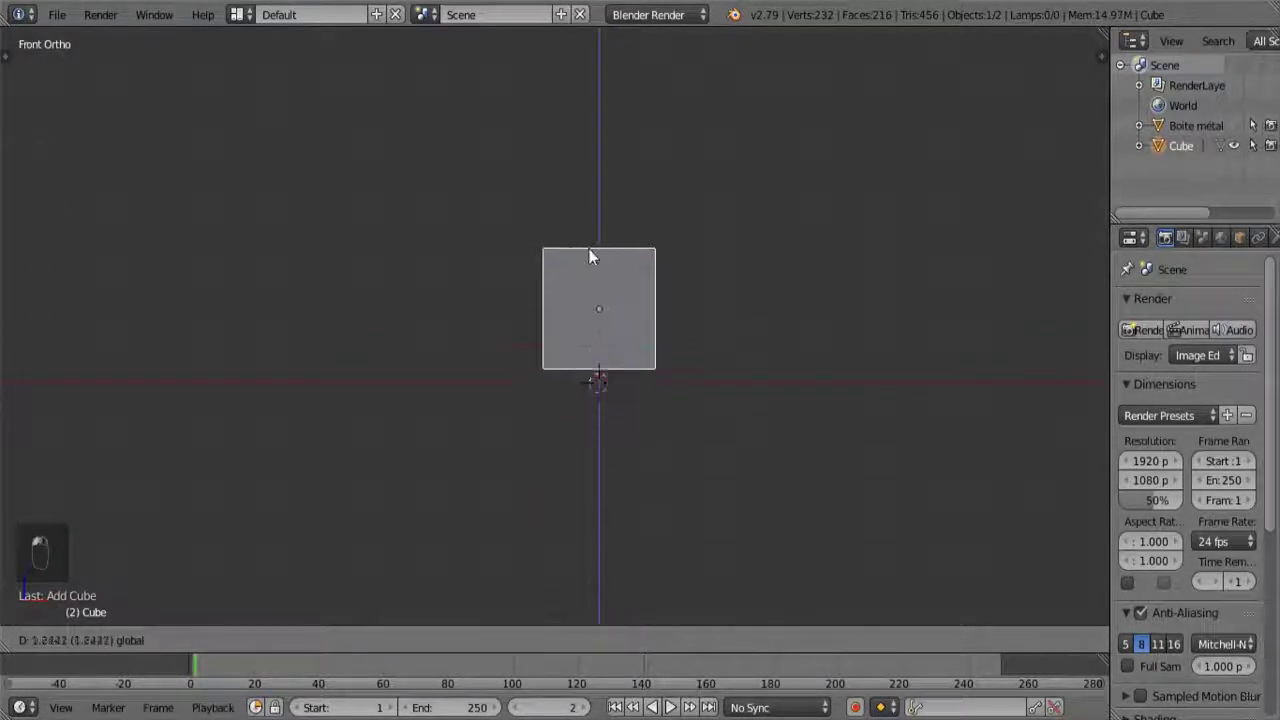
click(590, 258)
middle_drag(615, 455, 527, 408)
- Put the cube in Edit Mode in the front view, then widen the properties area and show its modifier settings
key(Tab)
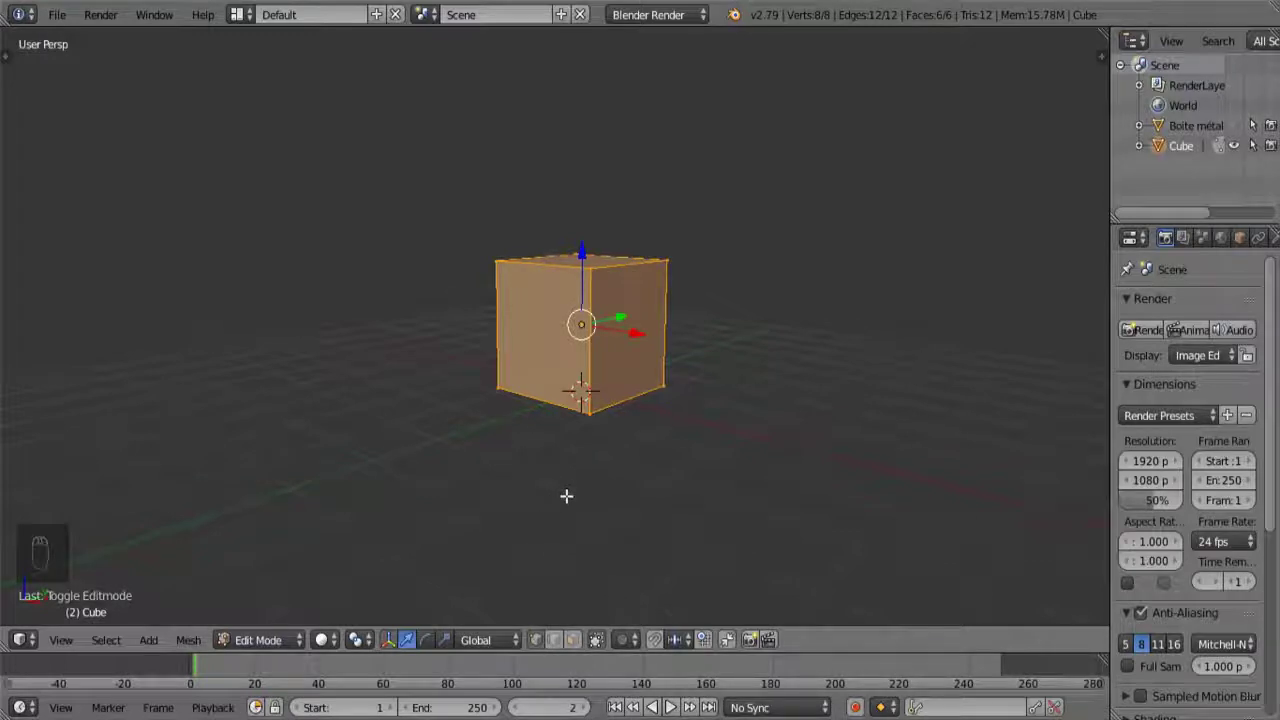
key(KP_1)
scroll(700, 354, up, 4)
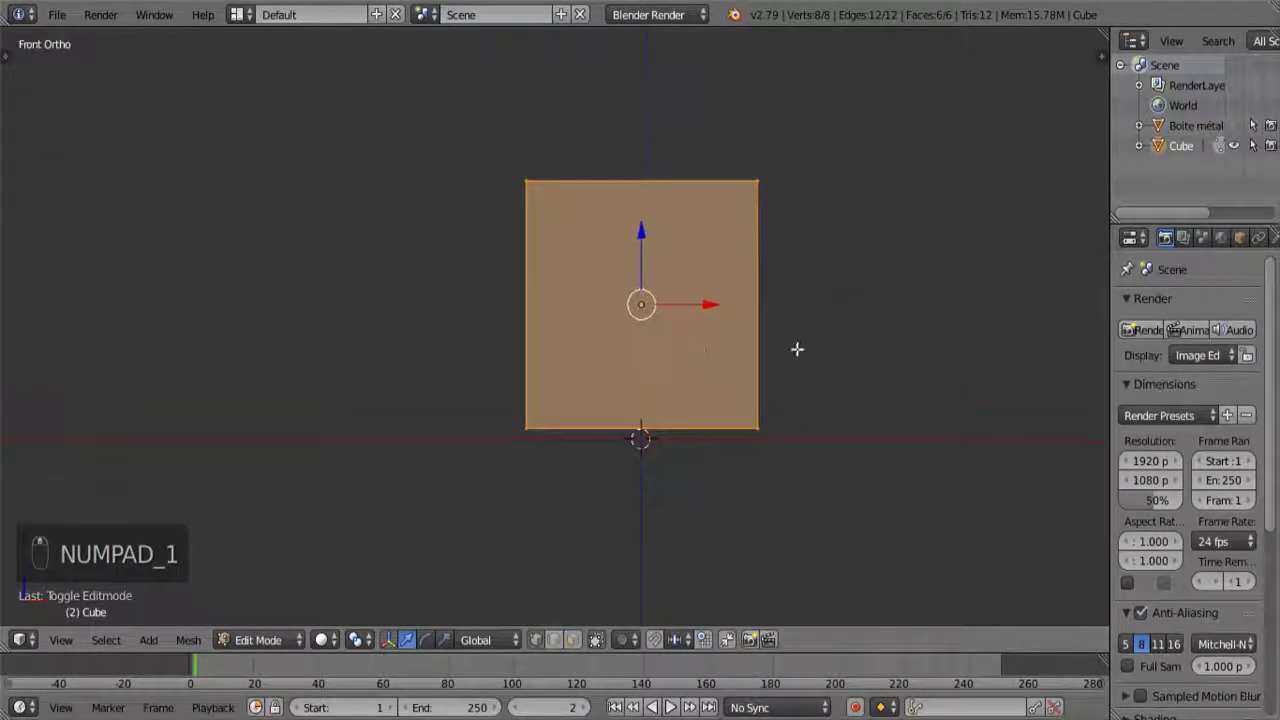
shift+middle_drag(797, 349, 760, 392)
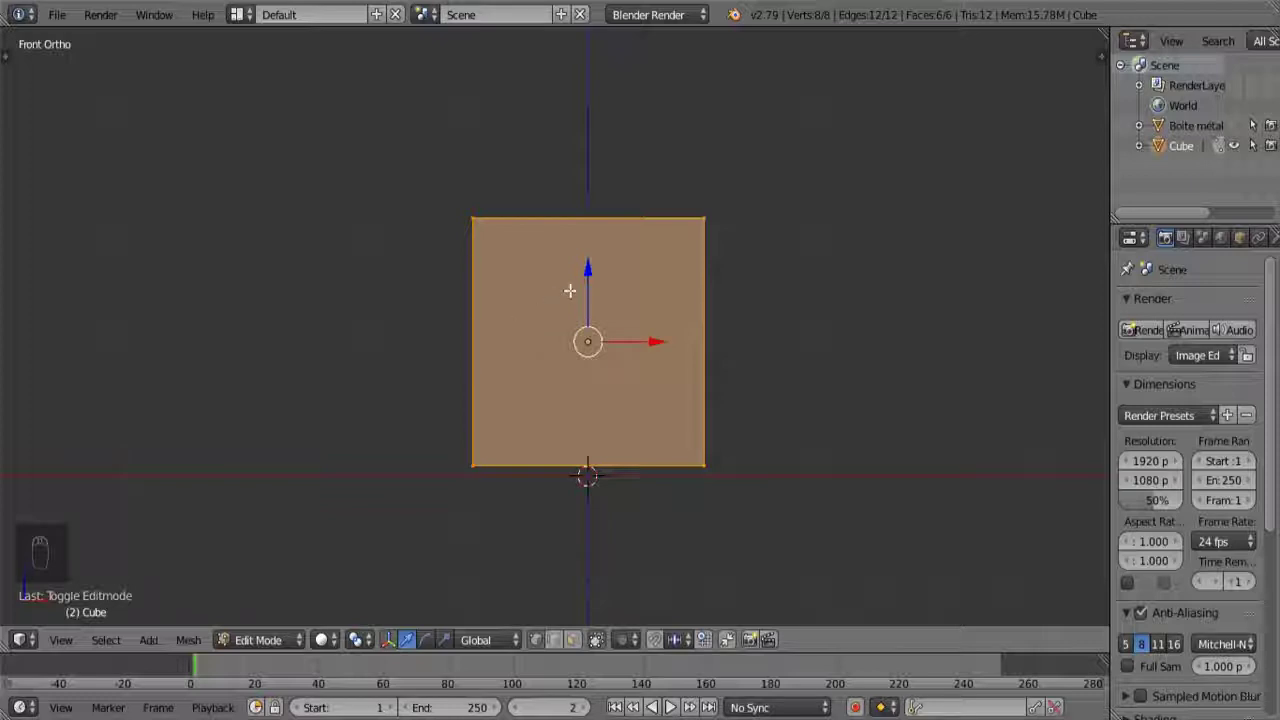
scroll(570, 371, up, 3)
scroll(570, 371, down, 3)
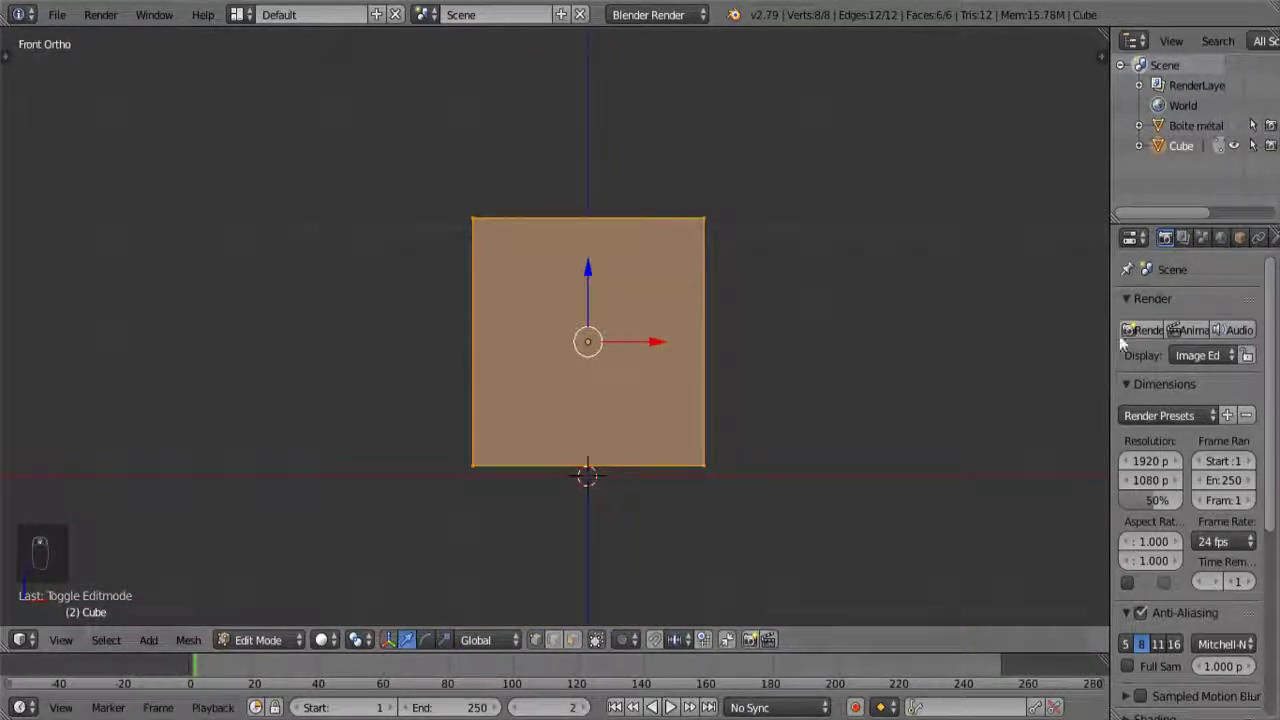
drag(1108, 338, 929, 336)
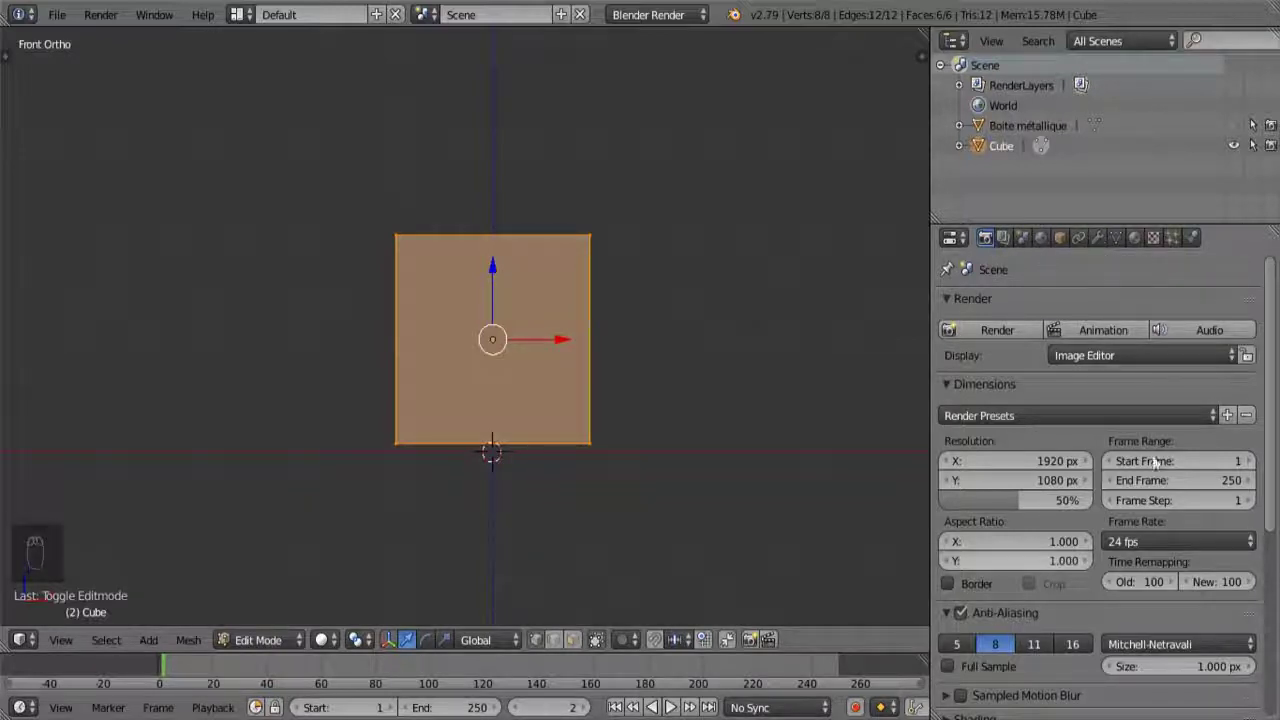
click(1099, 240)
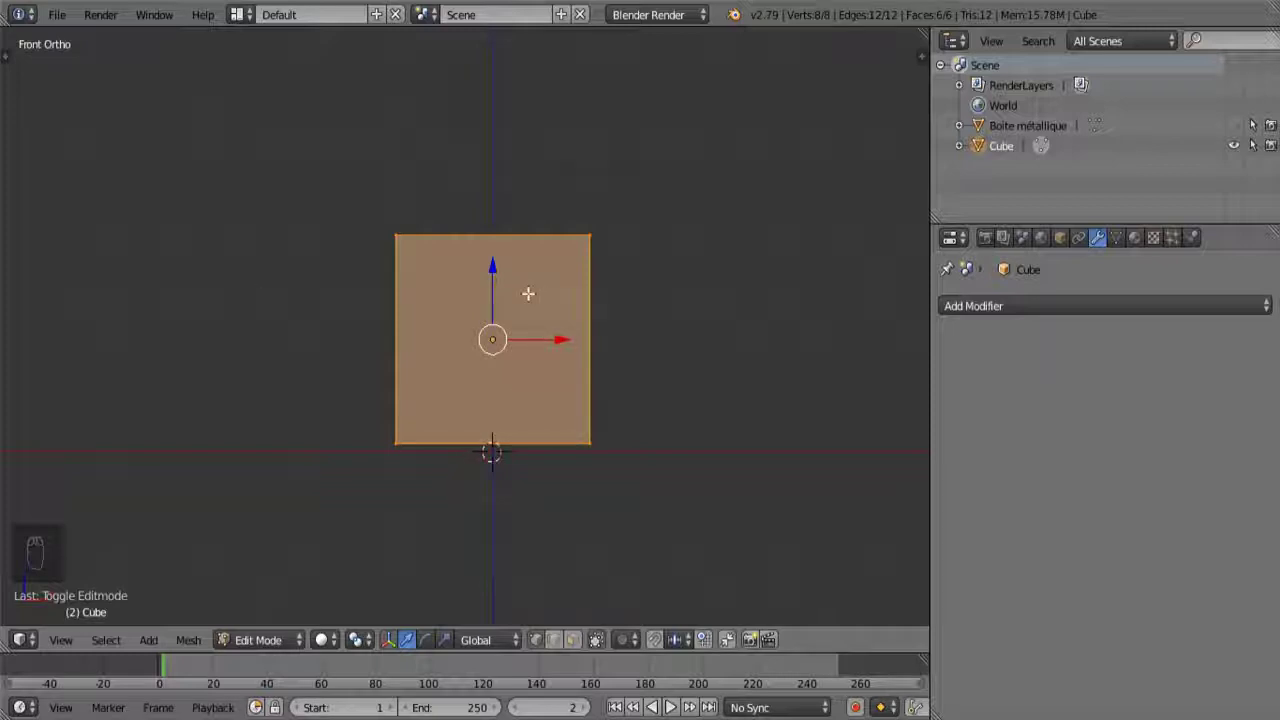
- Add one centred vertical loop cut that divides the cube into equal halves, without sliding it
key(ctrl+r)
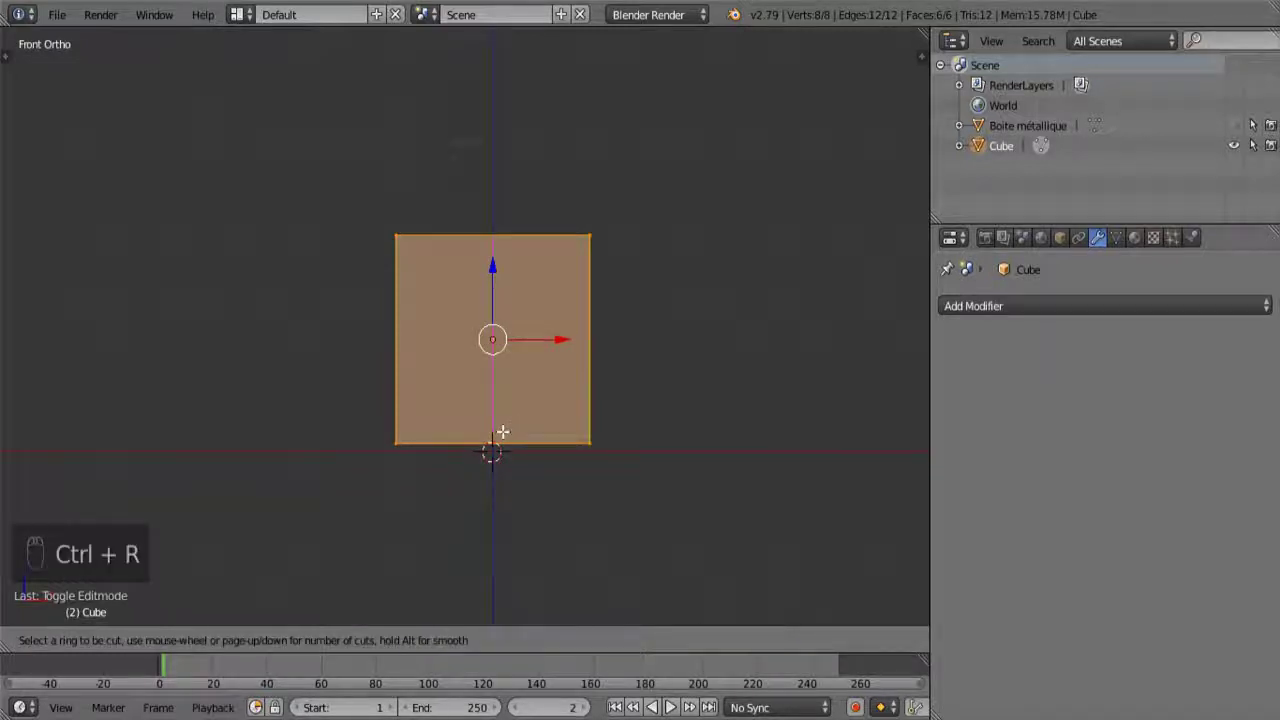
right_click(494, 404)
key(ctrl+r)
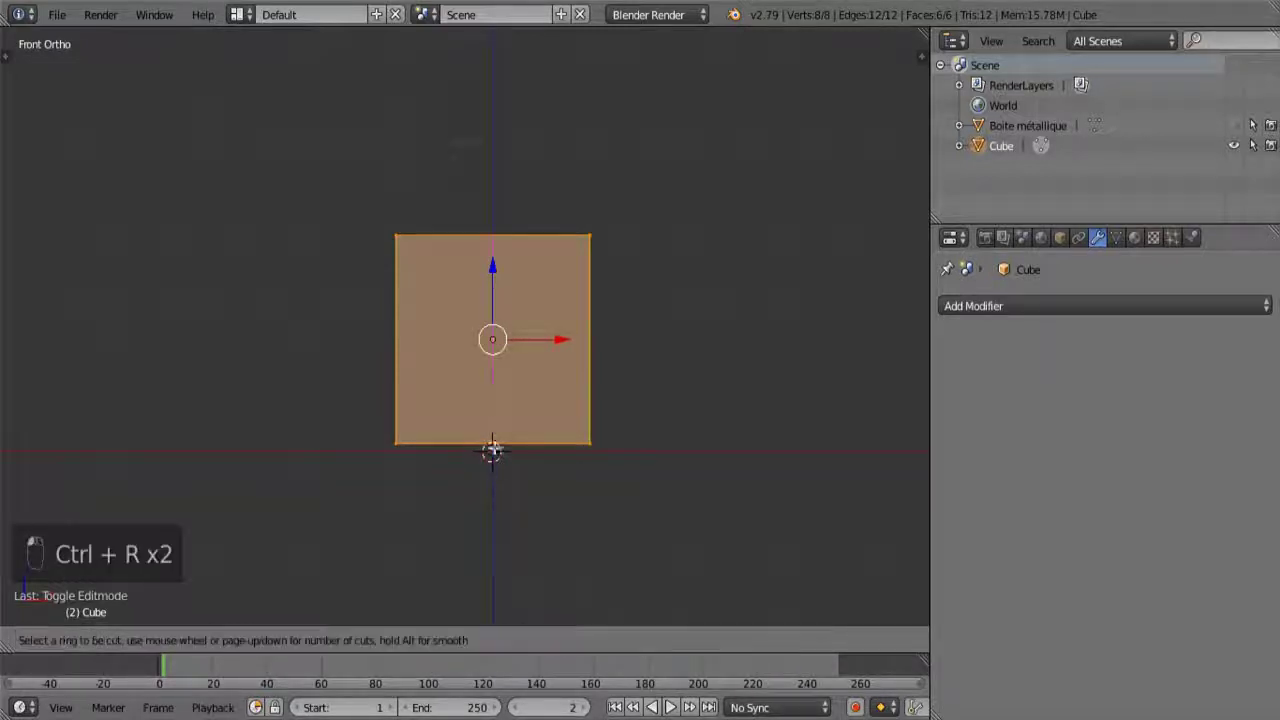
click(494, 428)
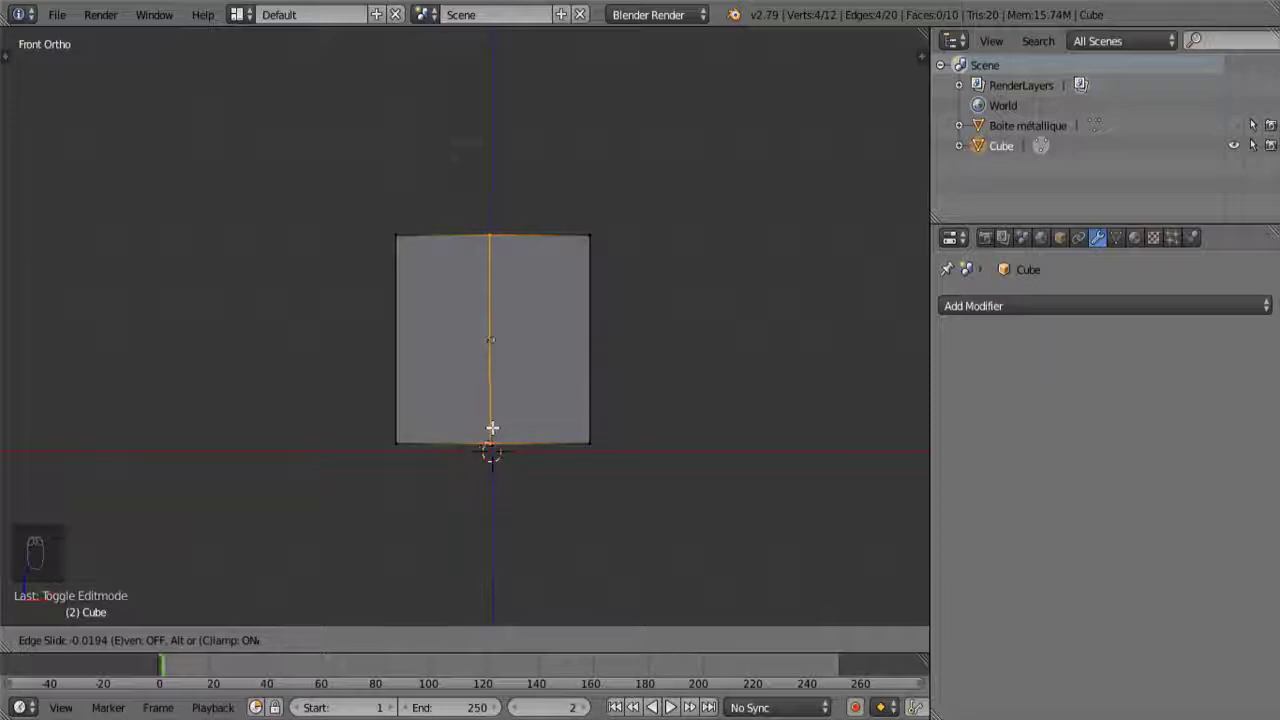
right_click(495, 430)
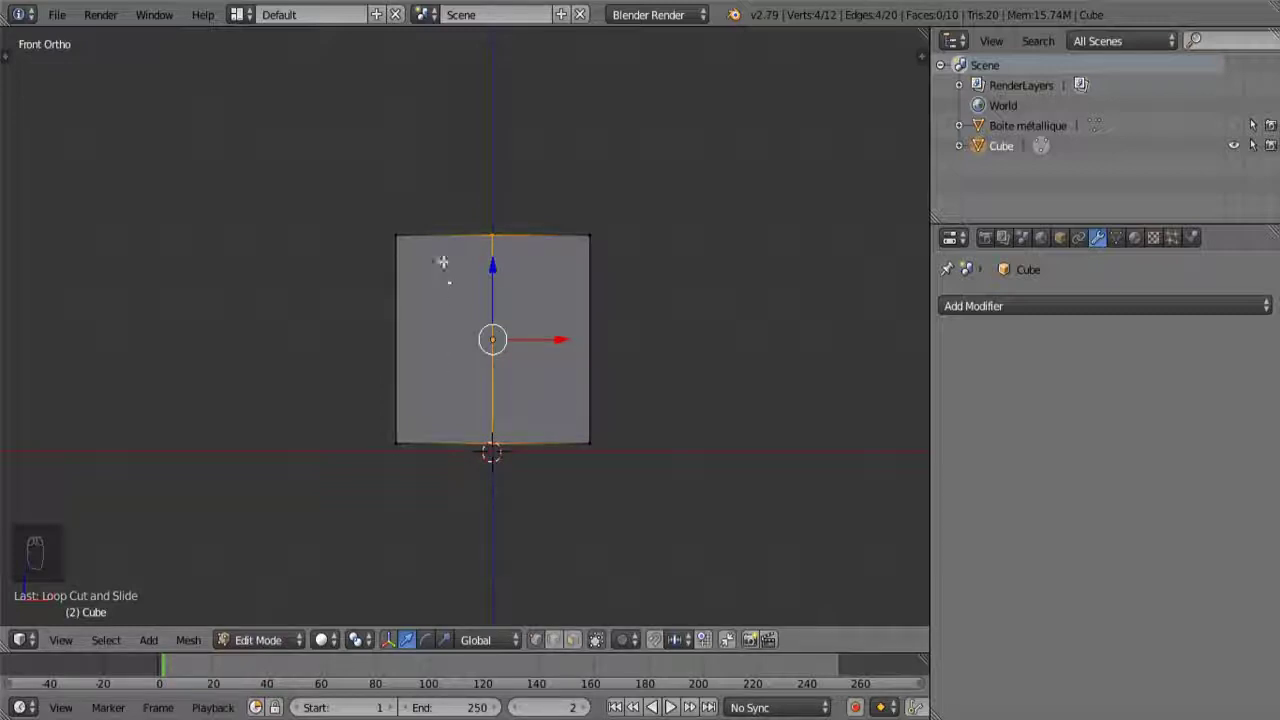
- Delete the vertices on the cube's left side in the front view, leaving only the right half
right_click(391, 437)
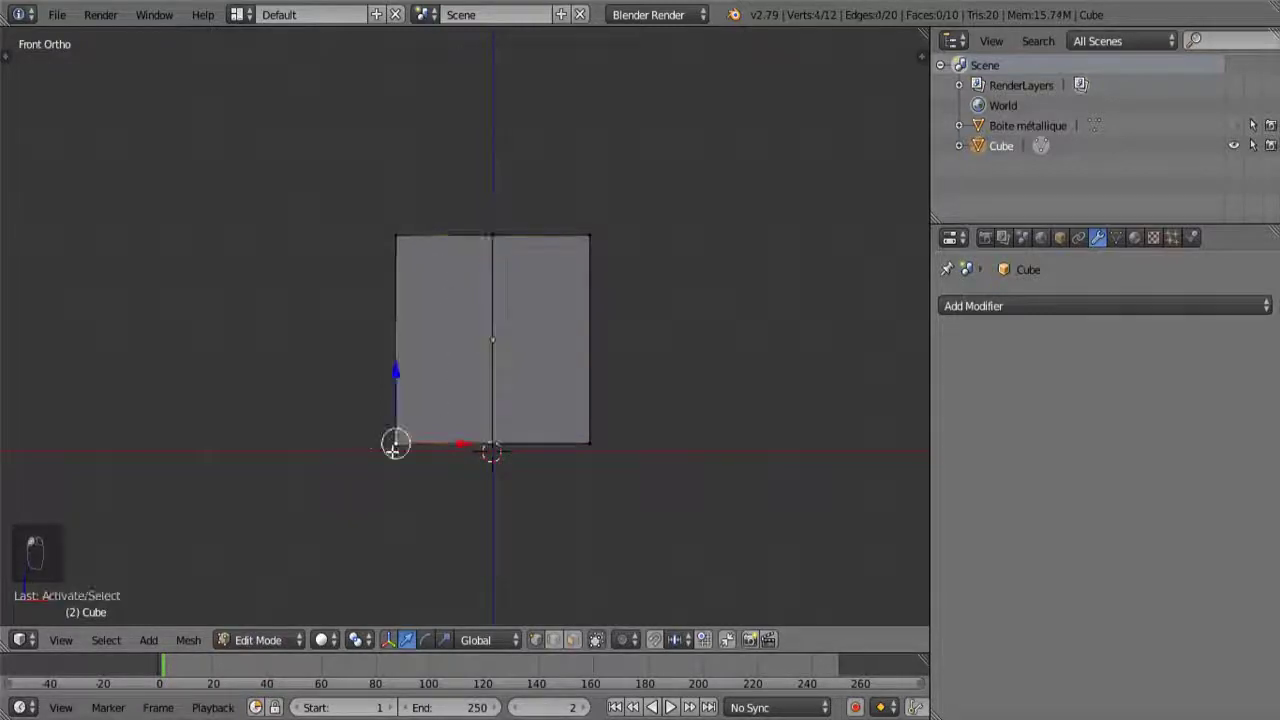
key(z)
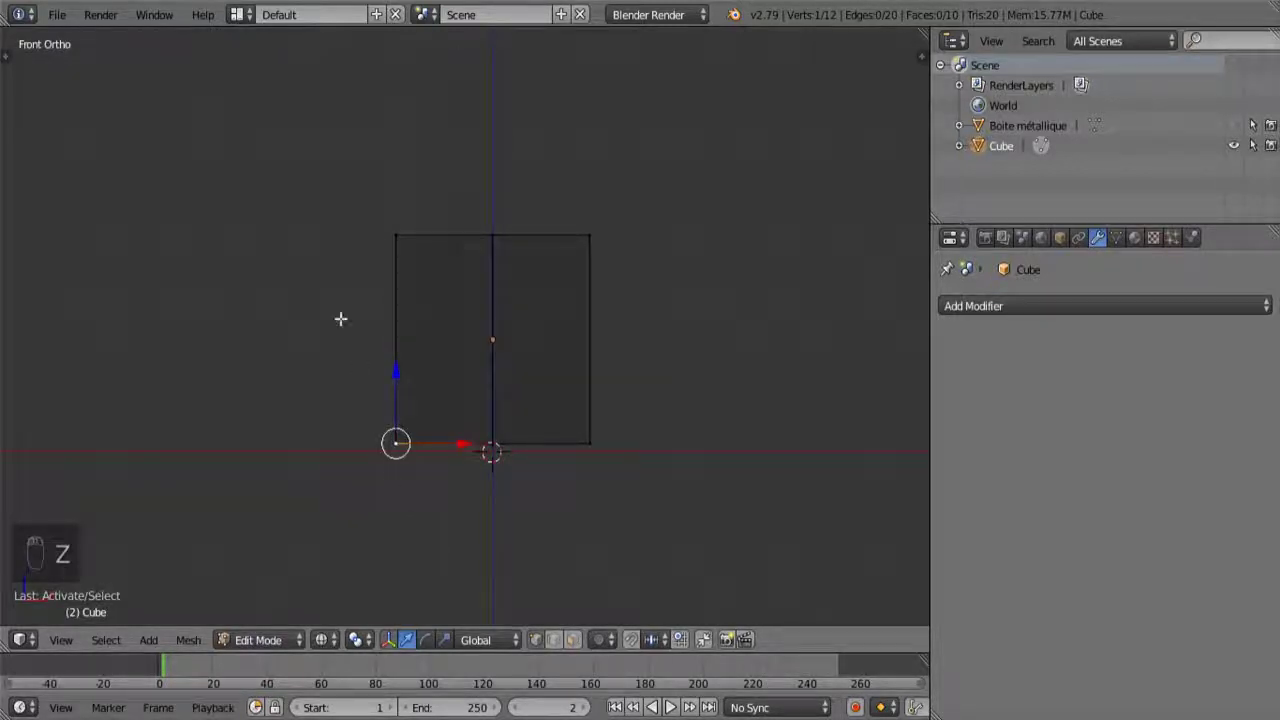
key(b)
drag(298, 162, 468, 551)
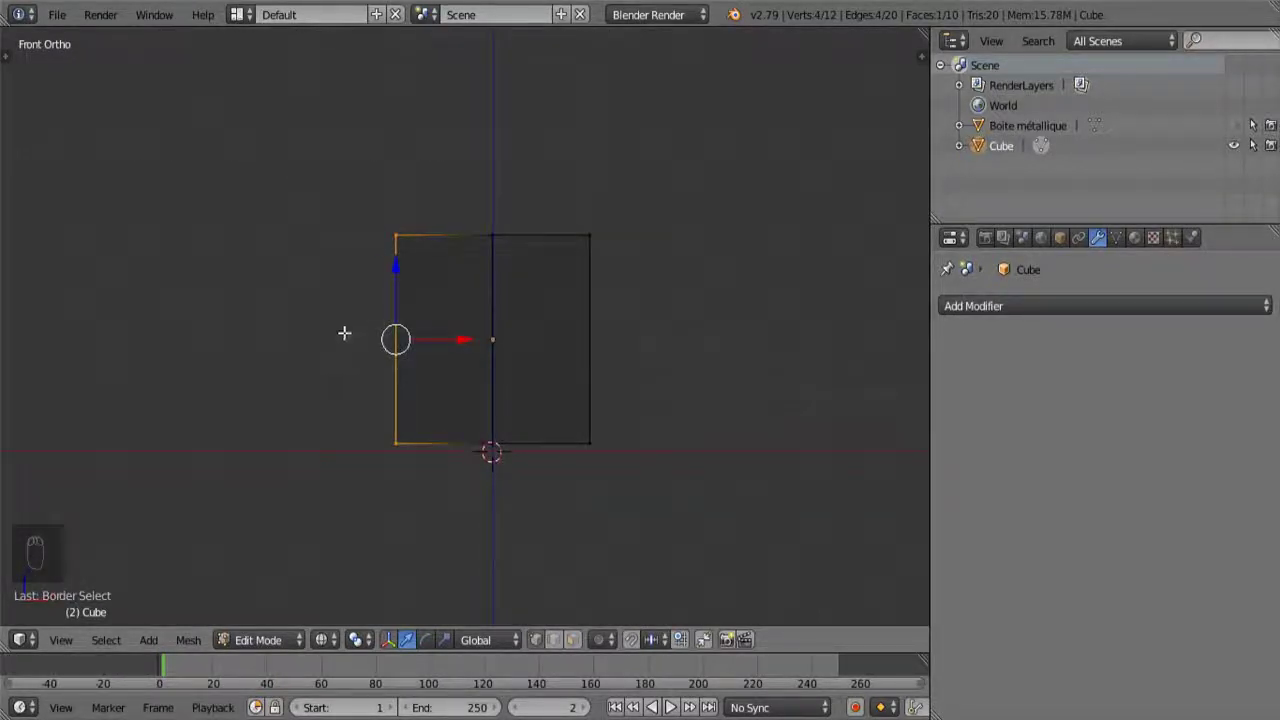
middle_drag(346, 331, 410, 348)
key(KP_1)
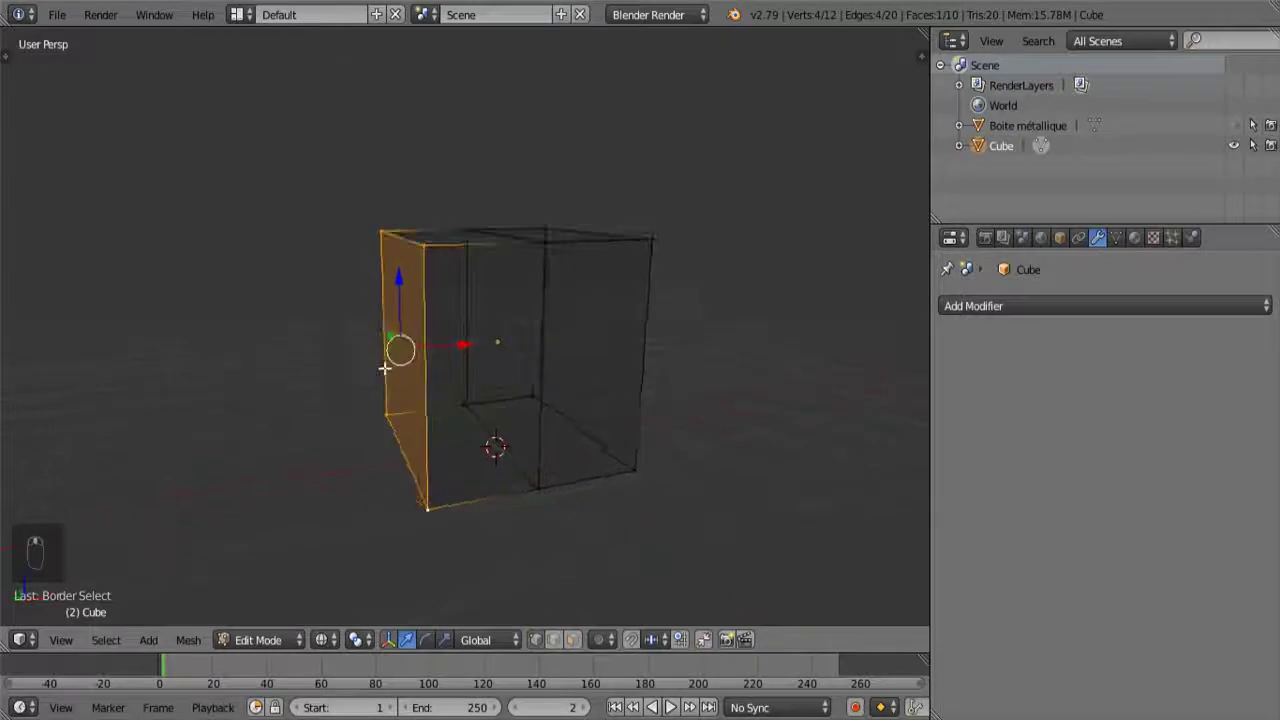
key(x)
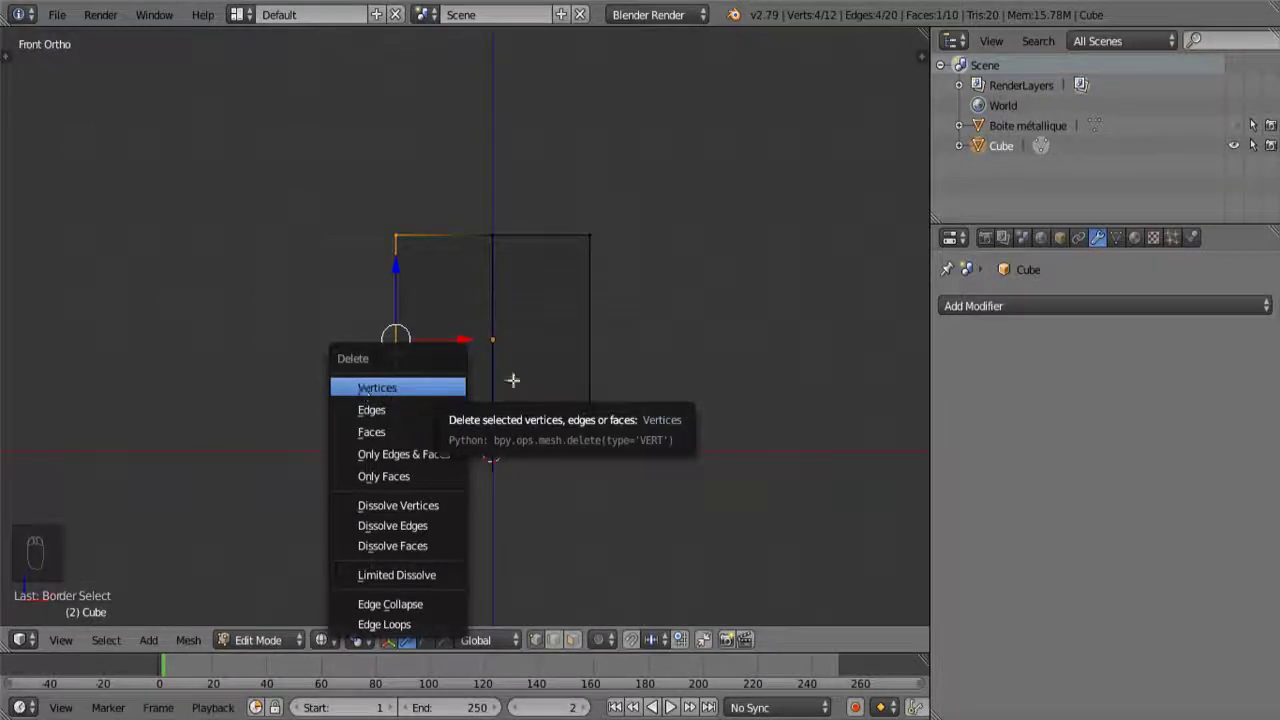
key(x)
click(405, 393)
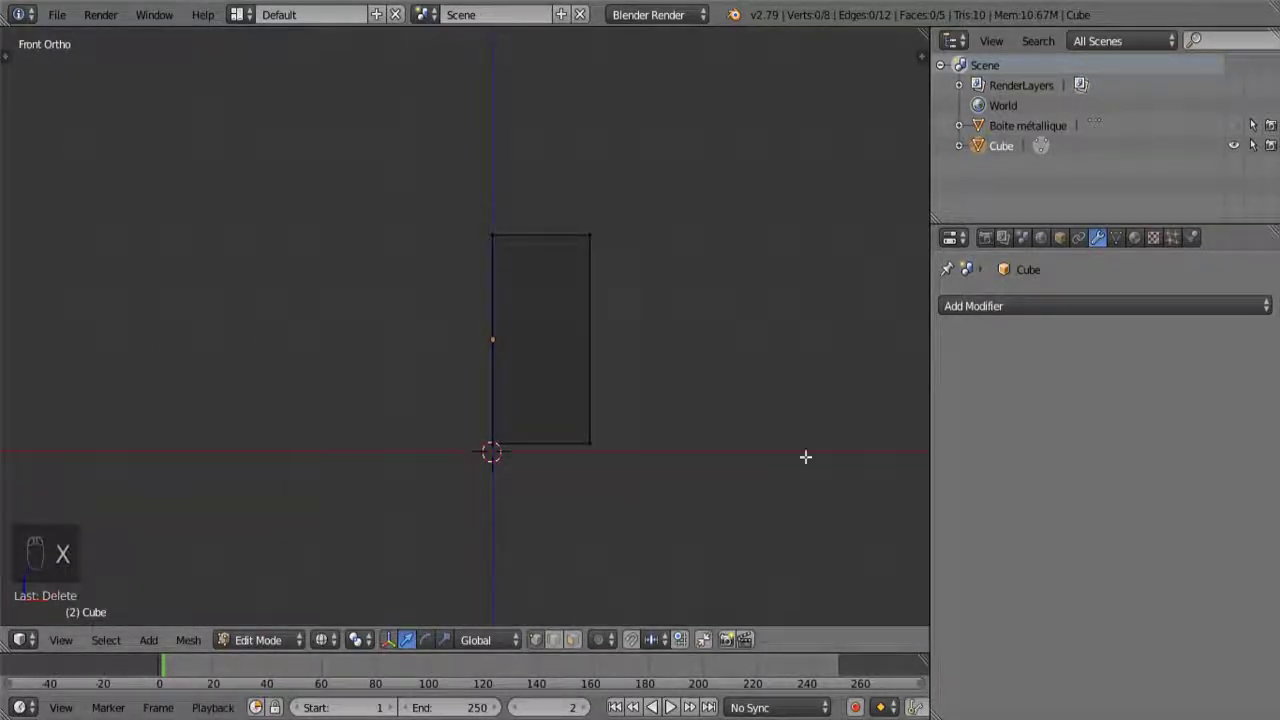
- Add a Mirror modifier on the X axis with Clipping enabled, and switch back to solid shading
click(1069, 306)
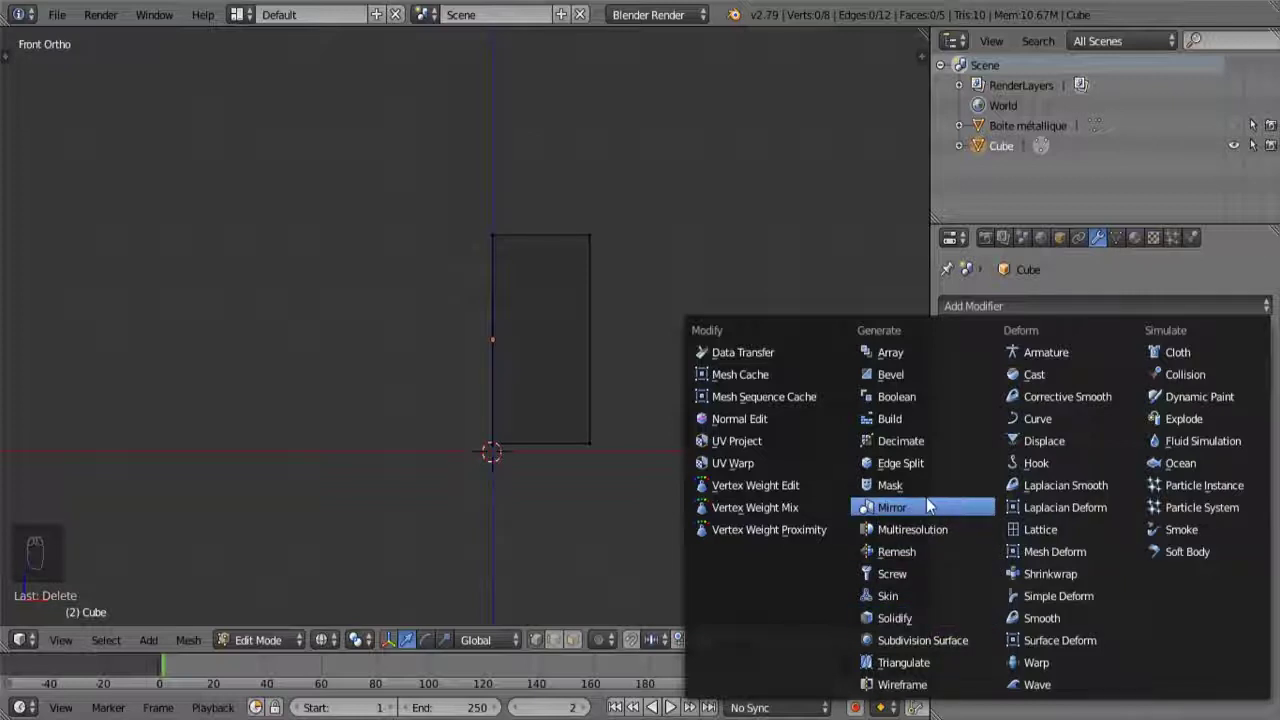
click(893, 507)
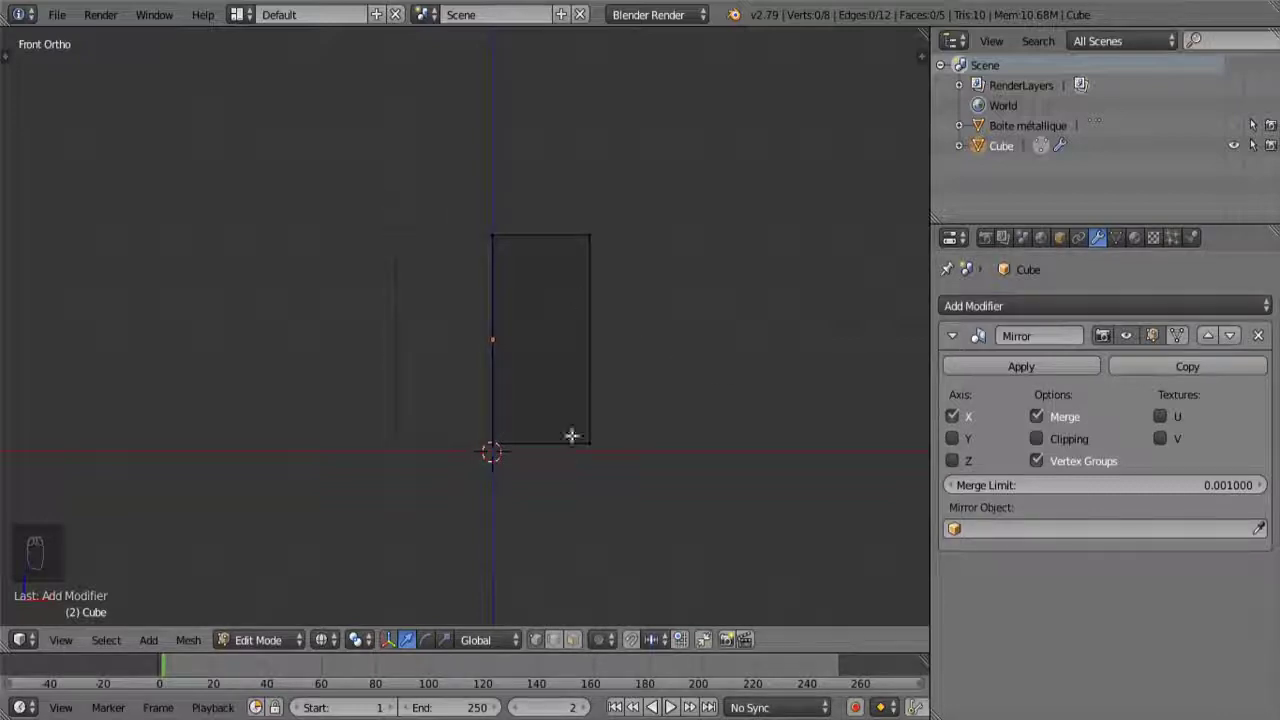
key(z)
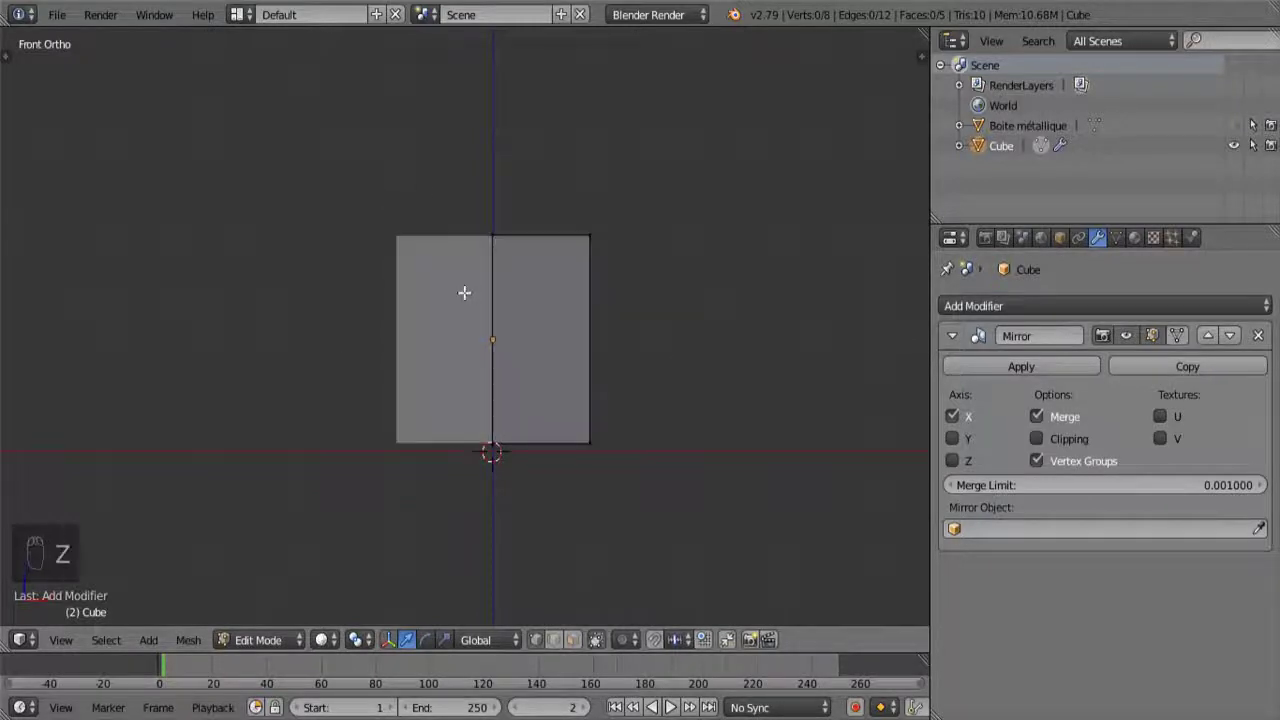
mouse_move(463, 289)
middle_down()
mouse_move(569, 397)
mouse_move(458, 315)
middle_up()
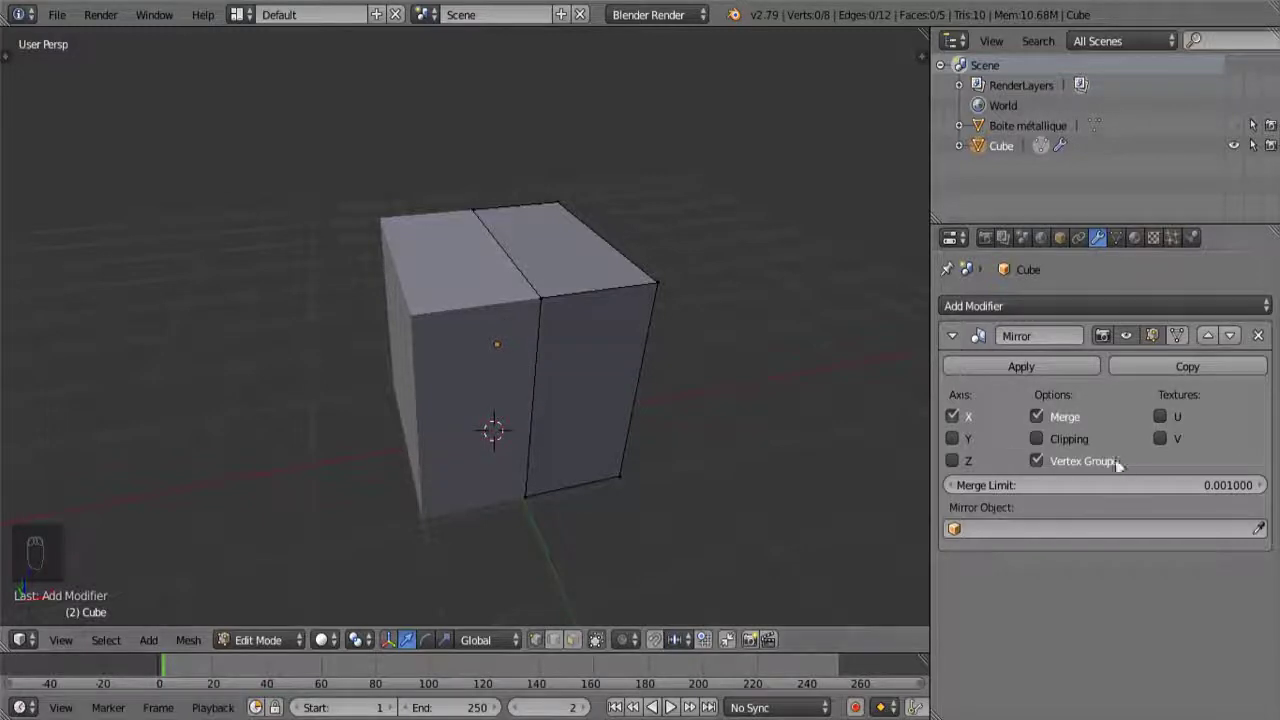
click(1037, 439)
middle_drag(536, 359, 680, 434)
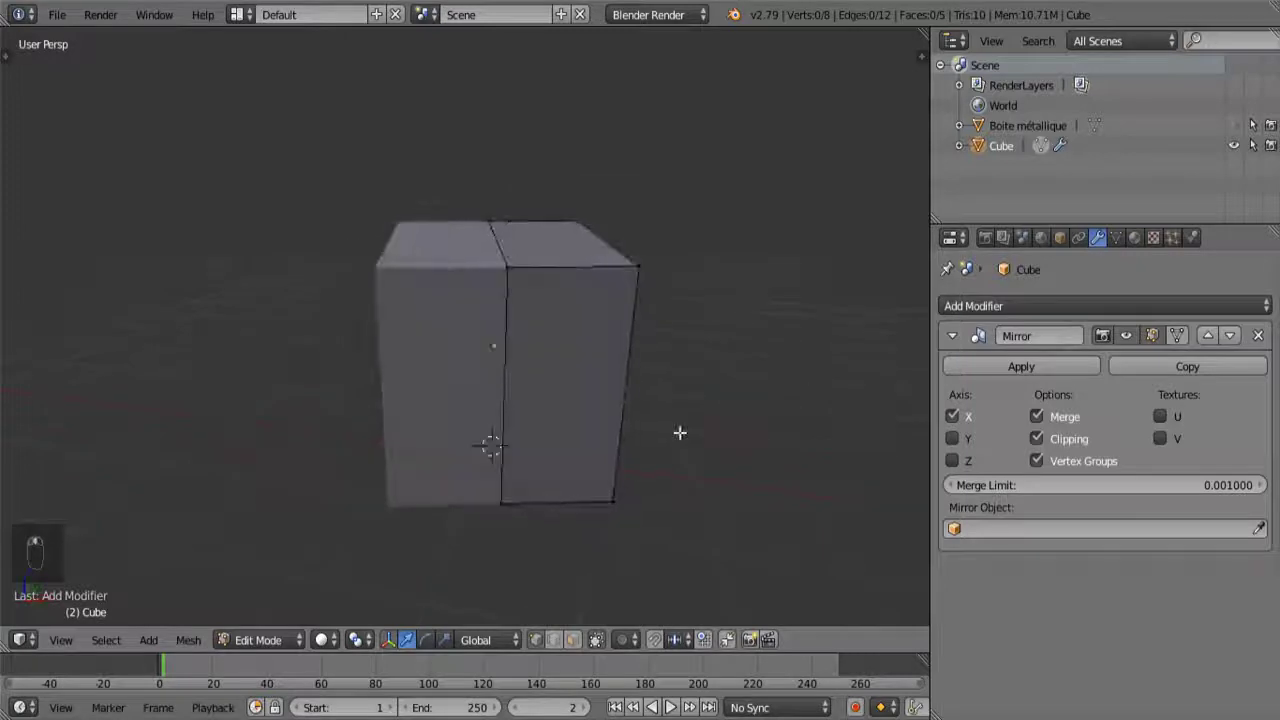
- Disable Clipping and move the front top centre vertex along X away from the mirror plane
click(1038, 437)
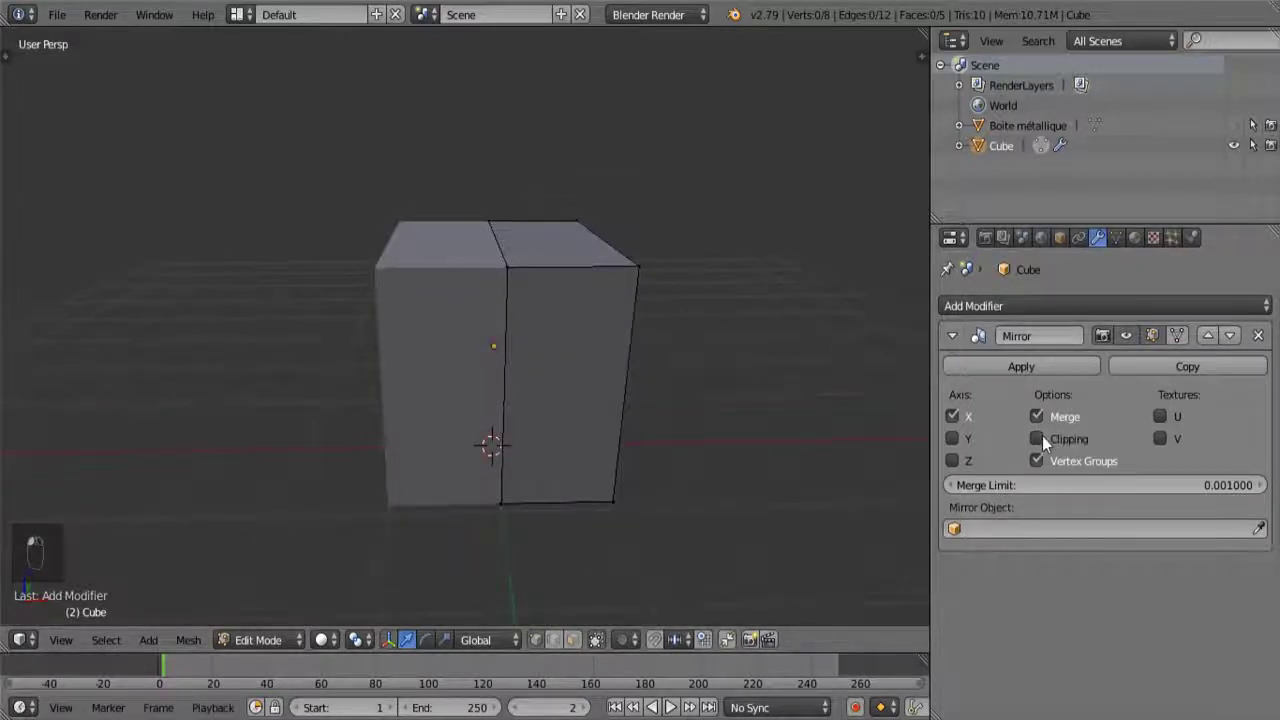
right_click(531, 268)
key(g)
key(x)
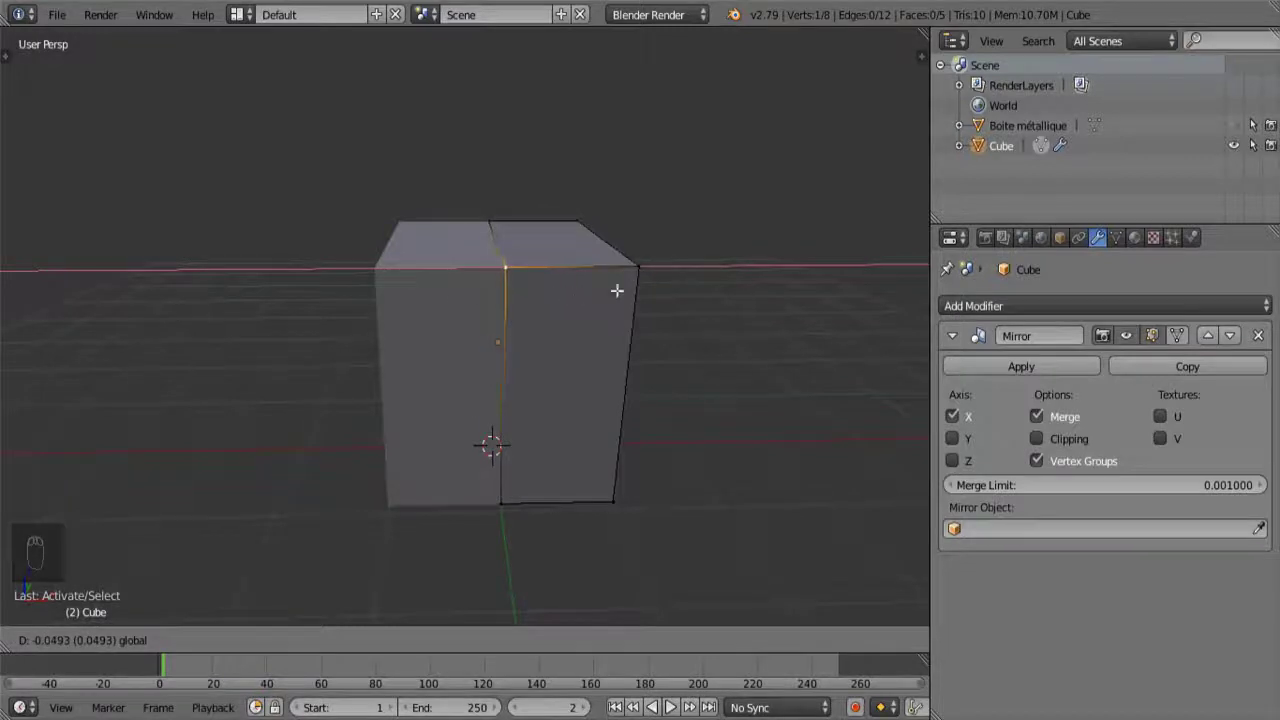
click(678, 290)
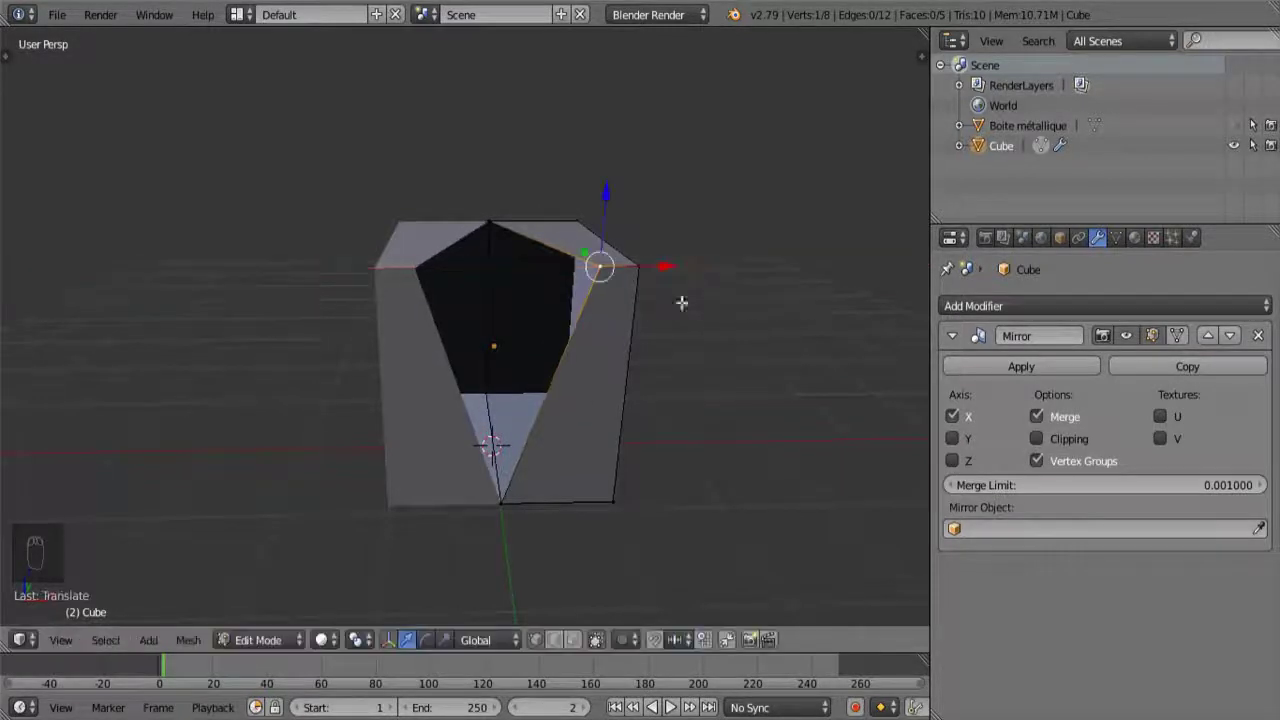
- Enable Clipping on the Mirror modifier and slide the displaced vertex along X back to the mirror plane
click(1070, 438)
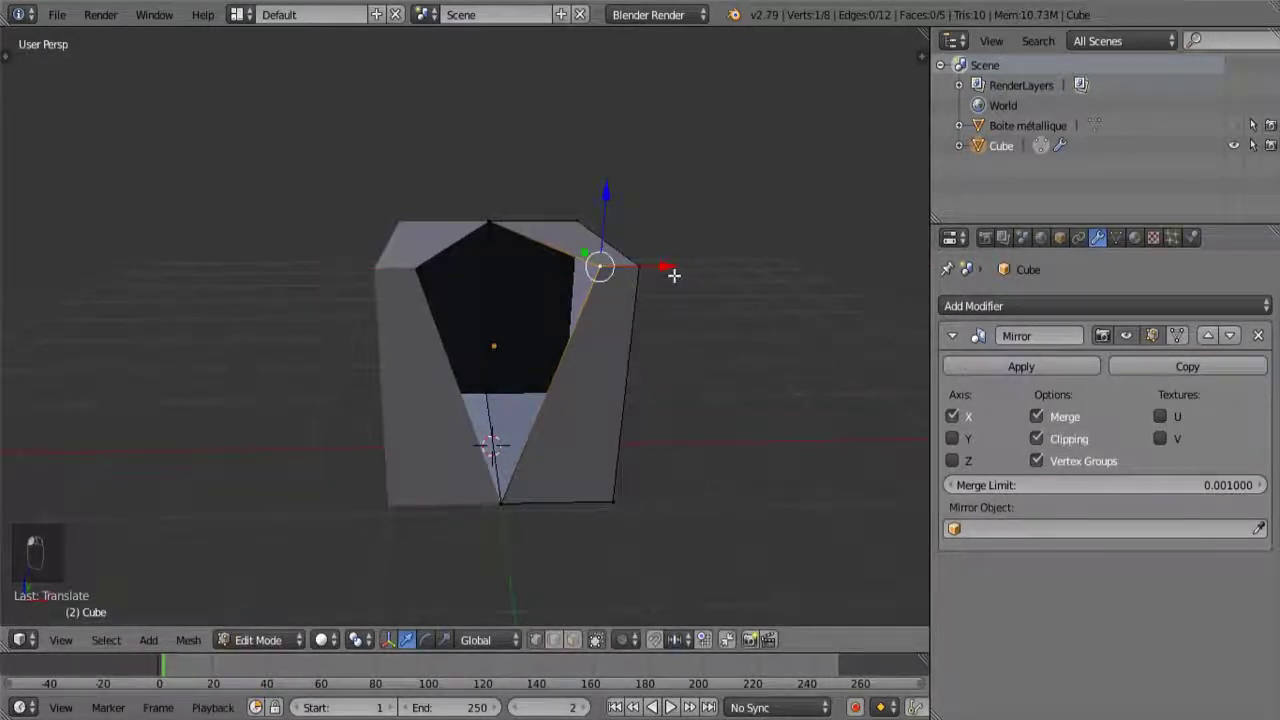
key(g)
key(x)
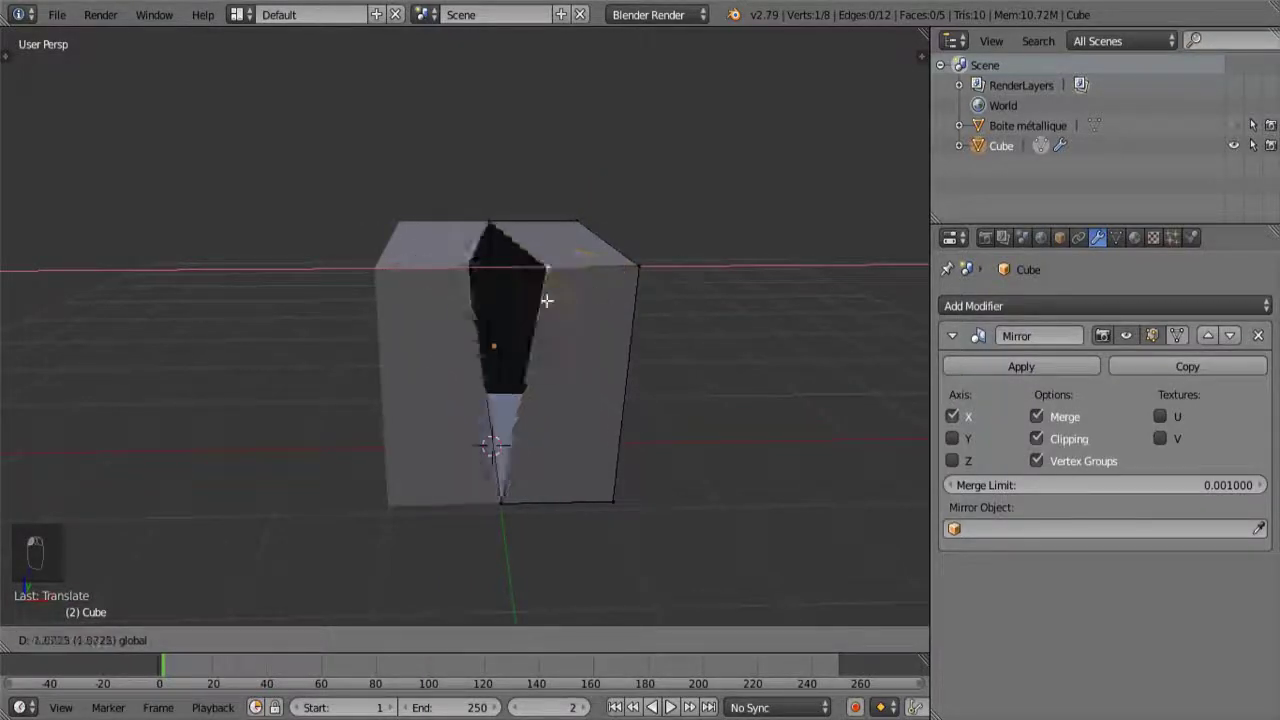
click(547, 300)
- Try to pull the clipped centre vertex along X off the mirror plane, and inspect the seam up close
middle_drag(614, 326, 575, 271)
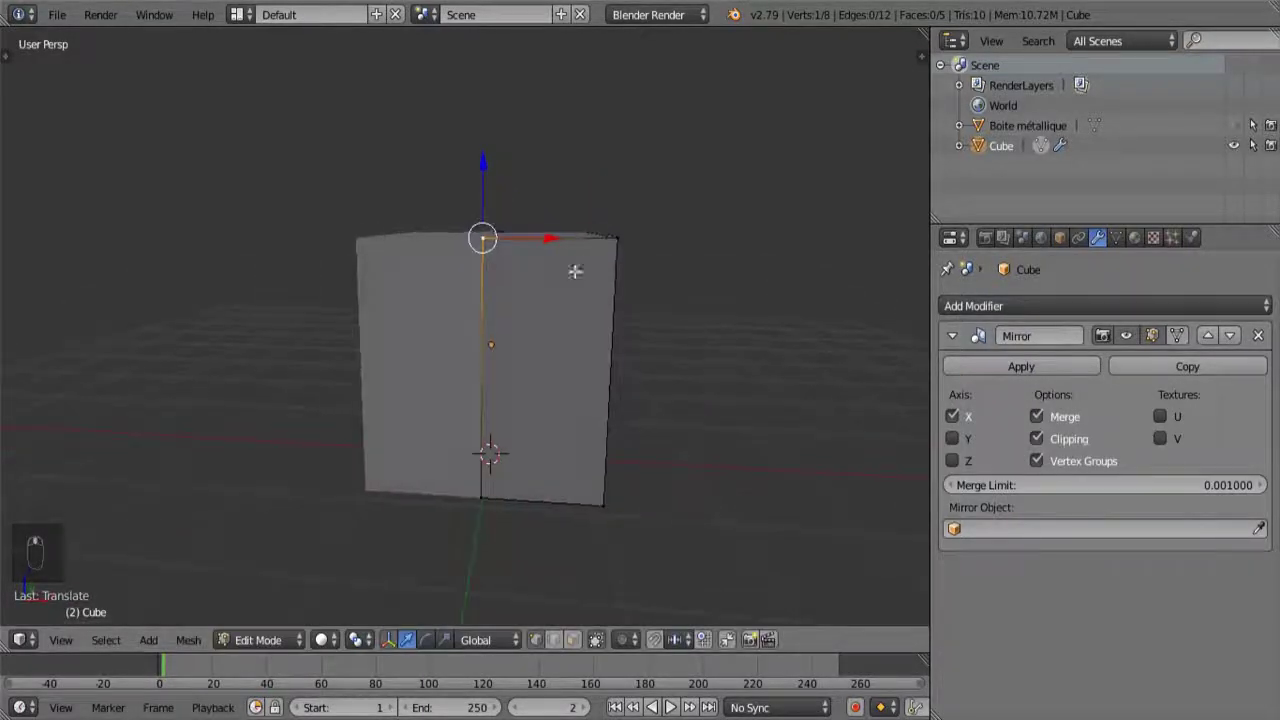
click(539, 235)
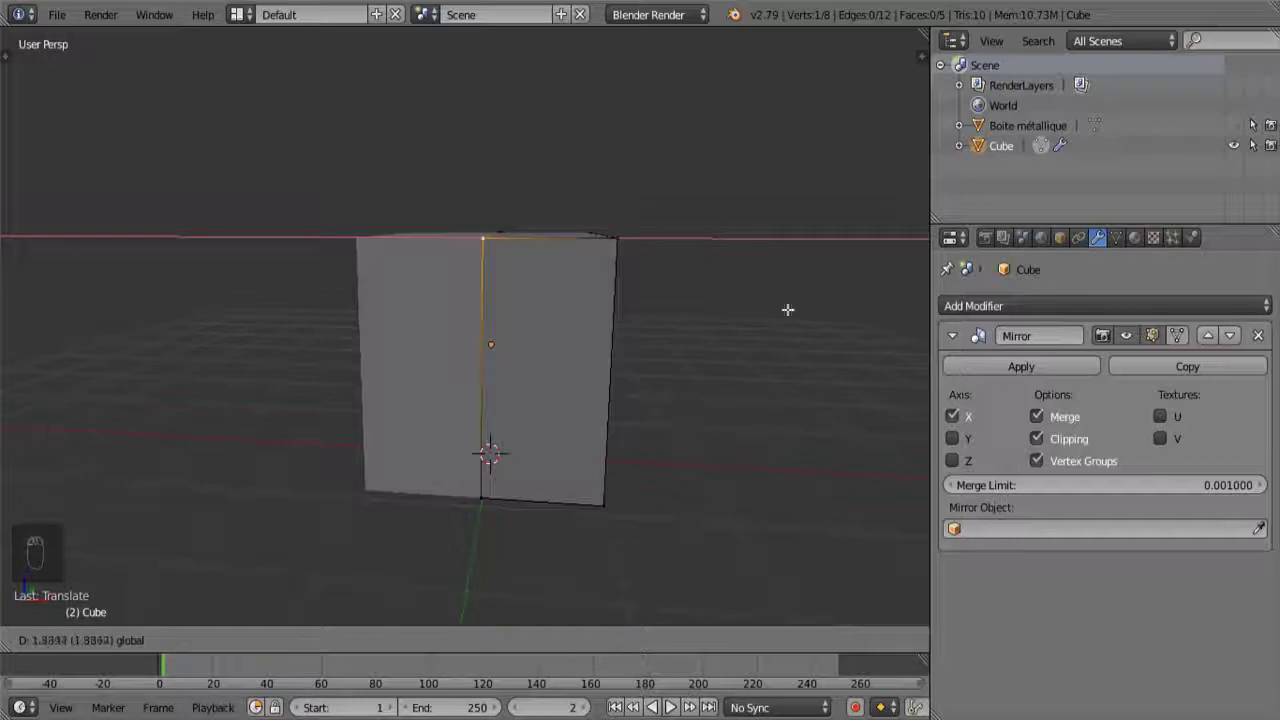
click(2, 456)
key(KP_1)
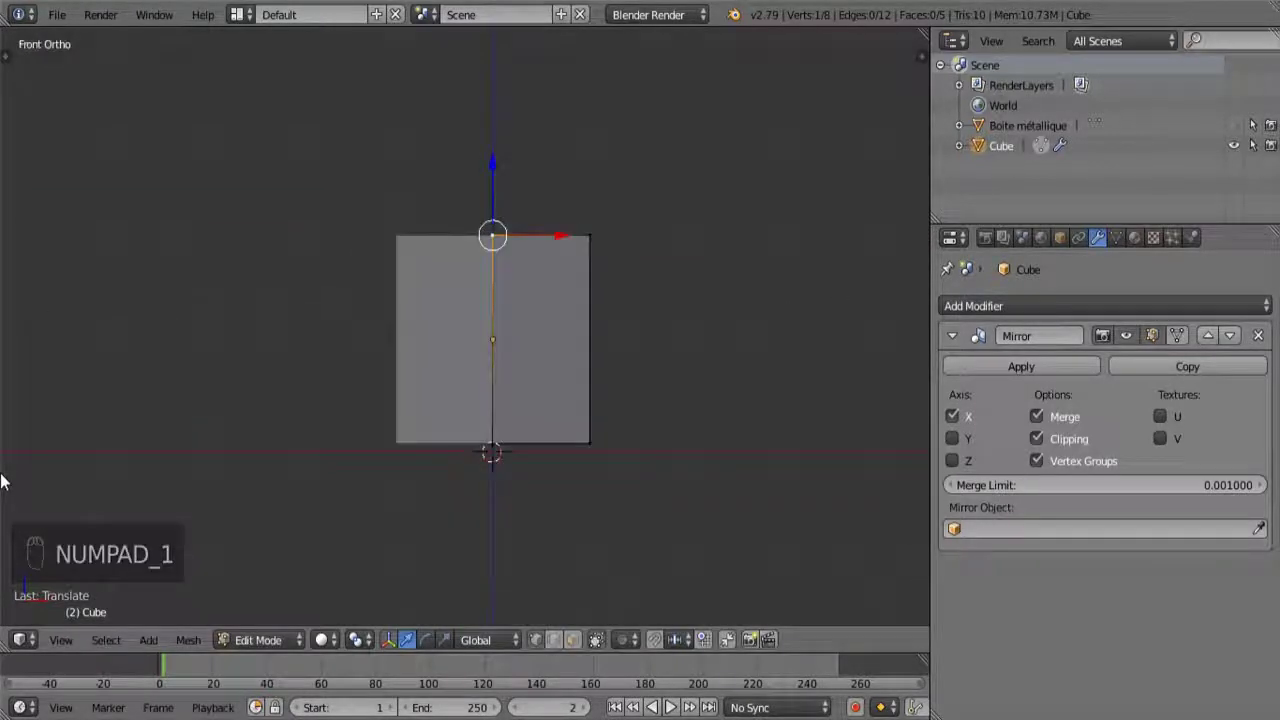
scroll(620, 377, up, 6)
middle_drag(731, 311, 699, 383)
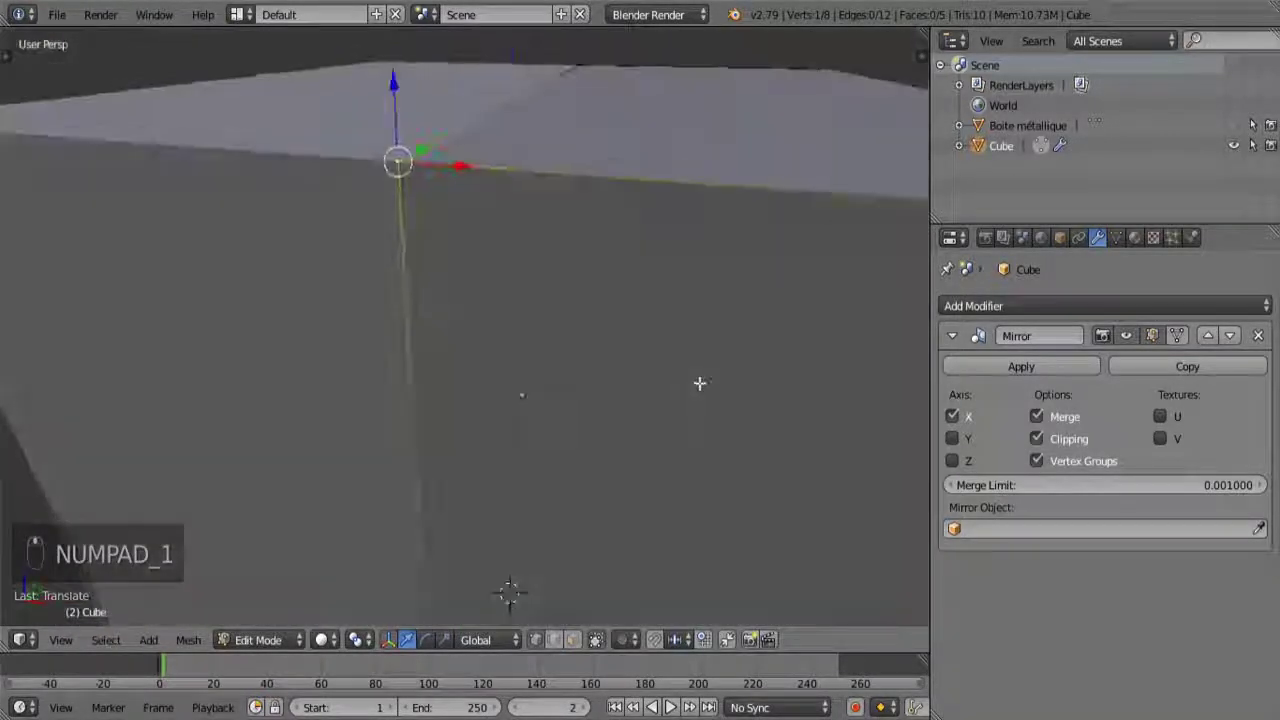
scroll(690, 385, down, 8)
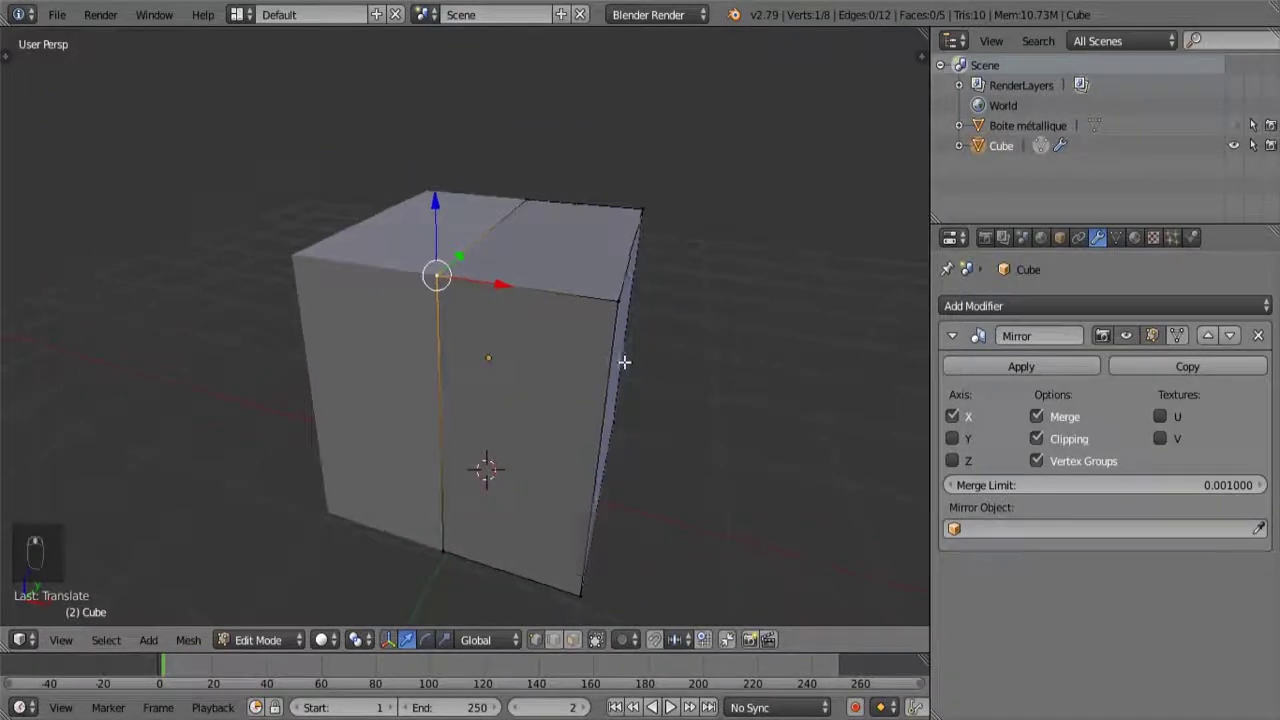
- Select the four top vertices of the editable half and delete the top face to open the box
middle_drag(624, 362, 631, 397)
shift+right_click(619, 375)
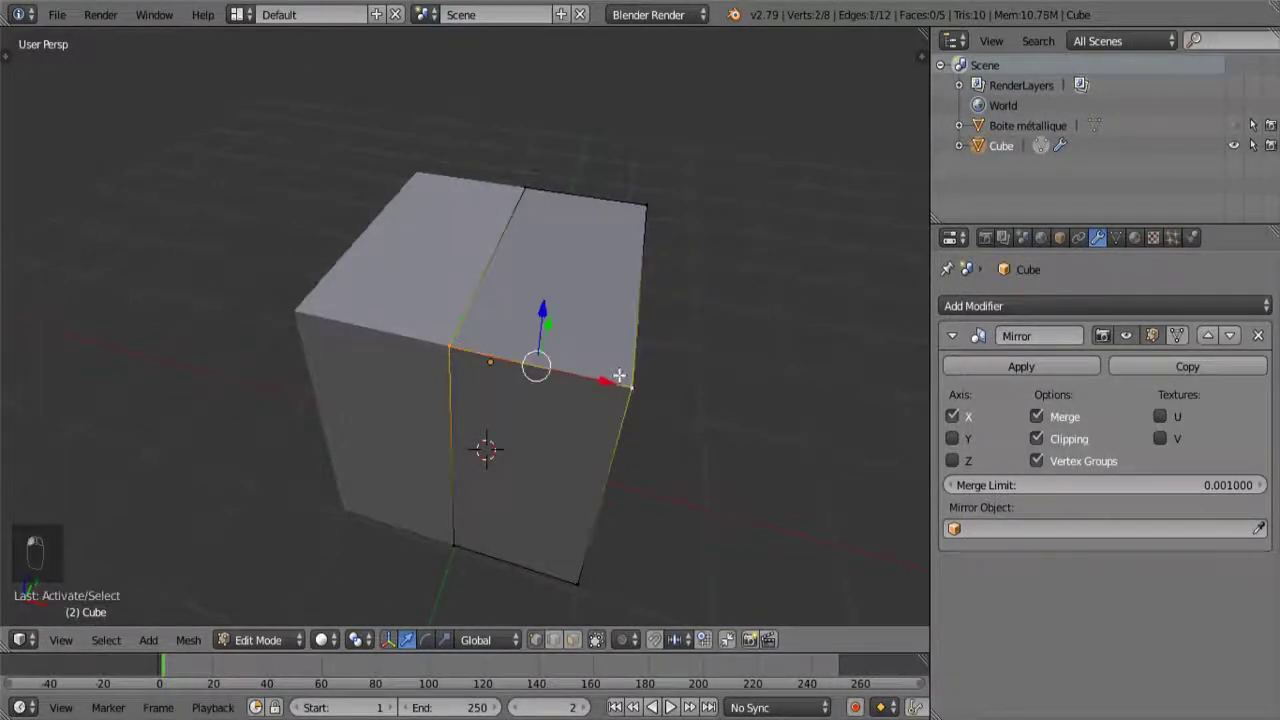
shift+right_click(644, 213)
shift+right_click(521, 190)
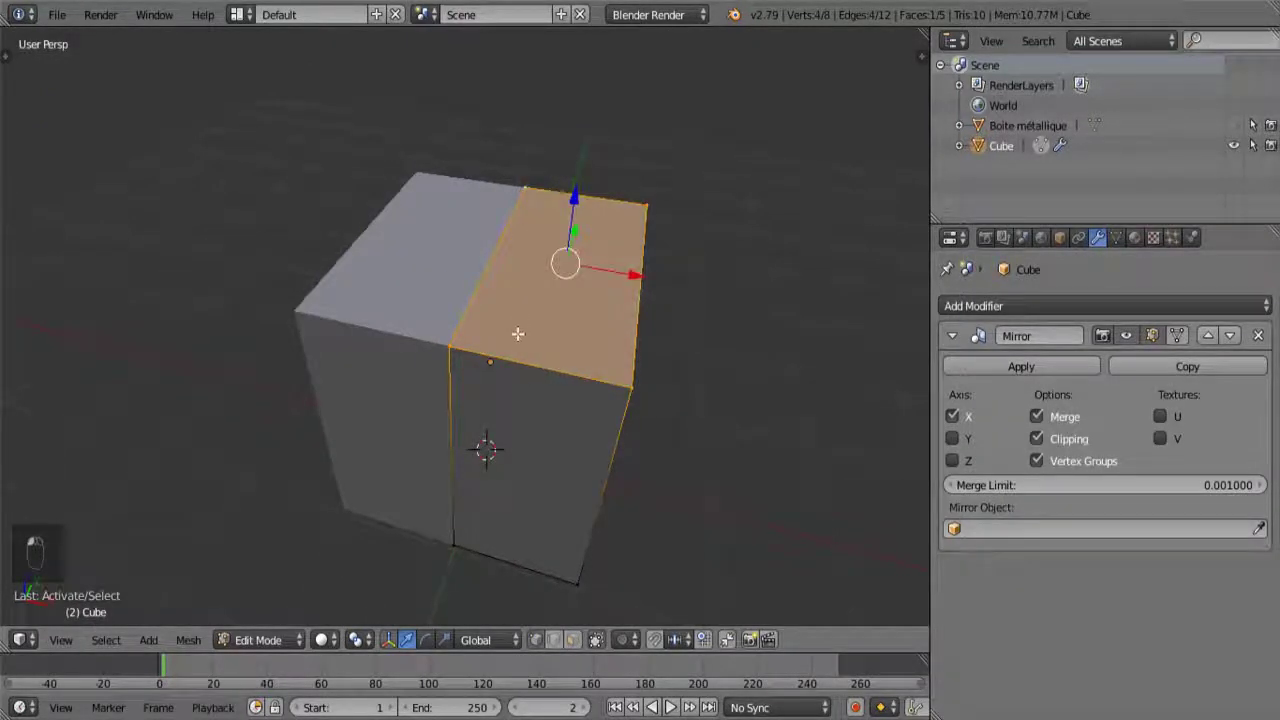
key(x)
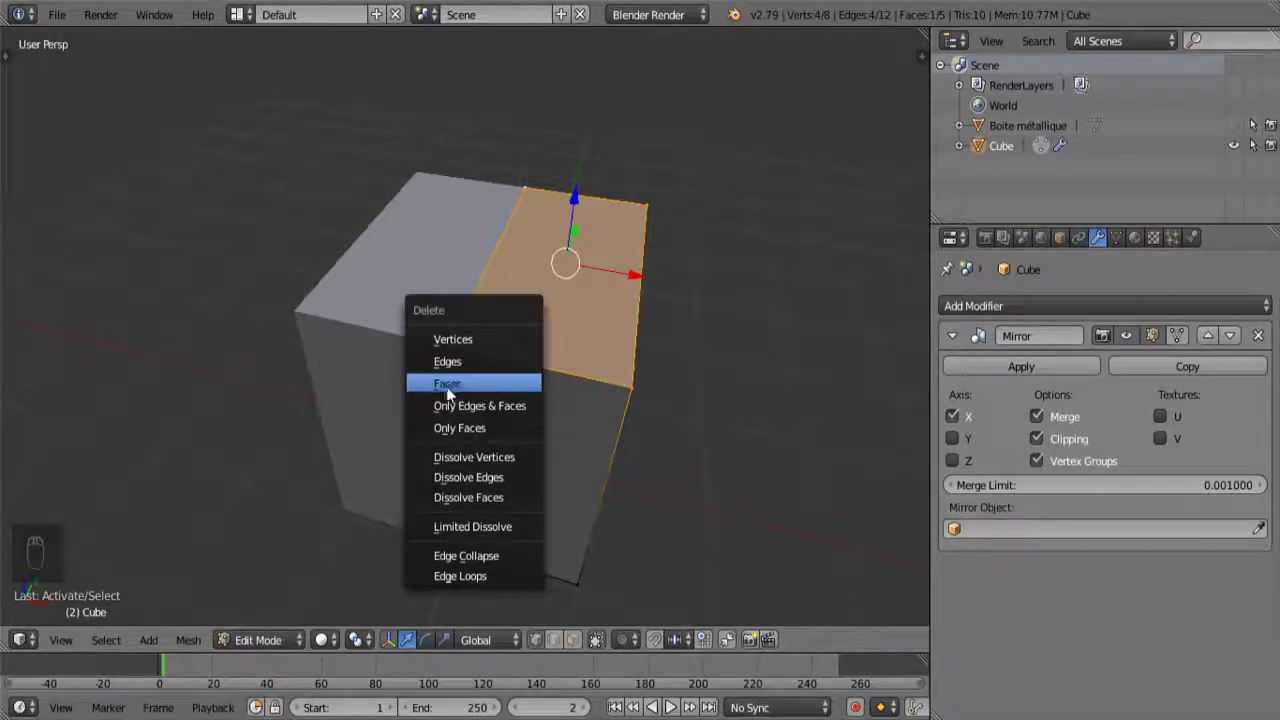
click(470, 397)
- Extrude the outer top edge of the editable half and raise the new edge along Z above the rim
middle_drag(470, 397, 443, 404)
right_click(571, 393)
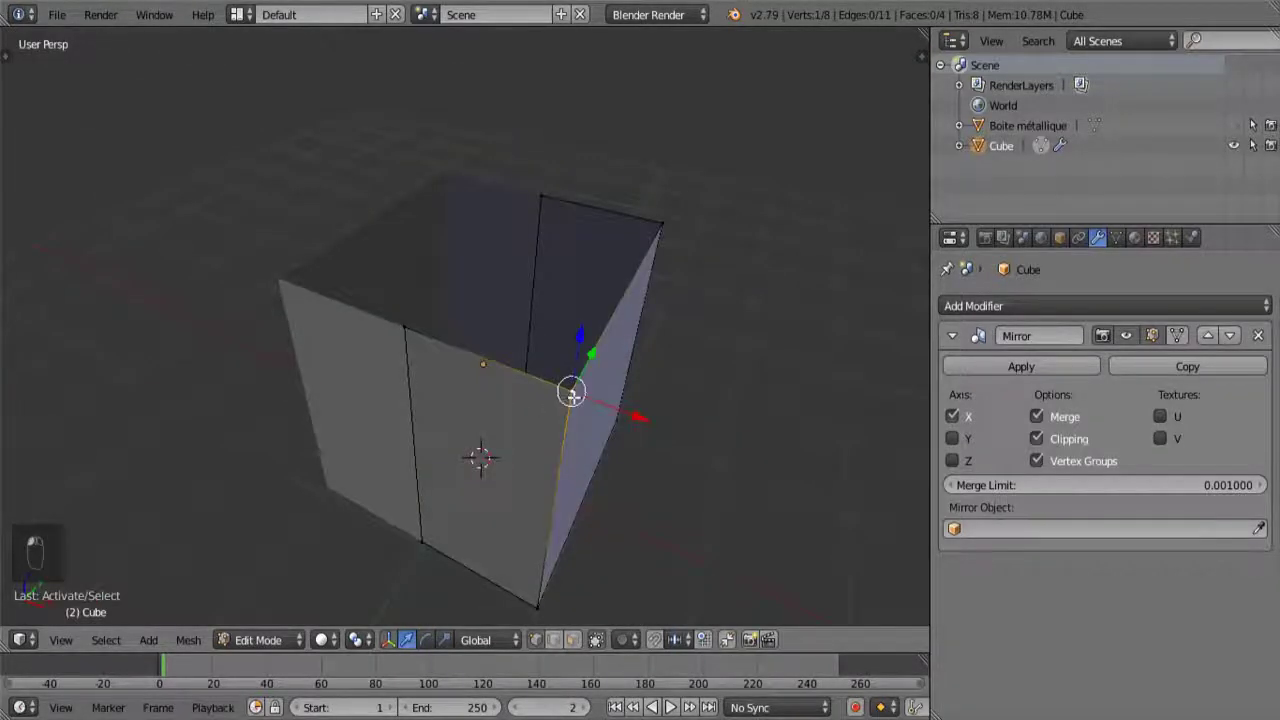
shift+right_click(664, 221)
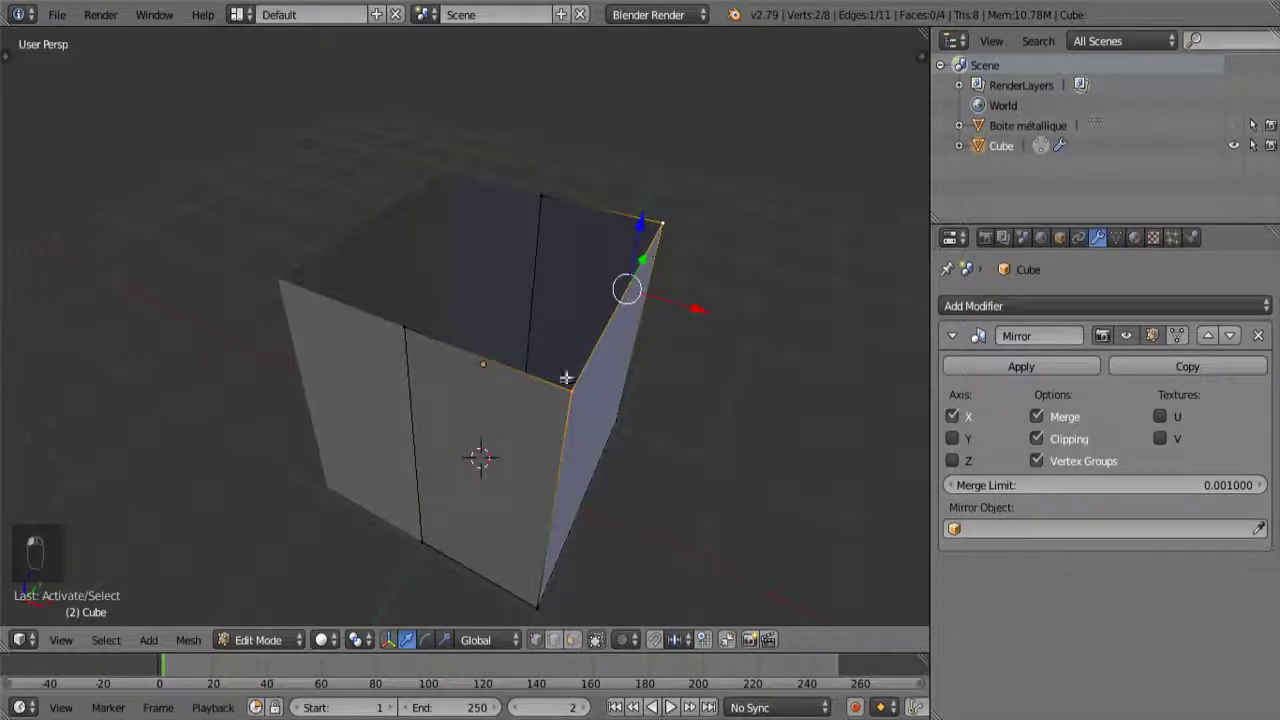
middle_drag(628, 296, 631, 350)
key(e)
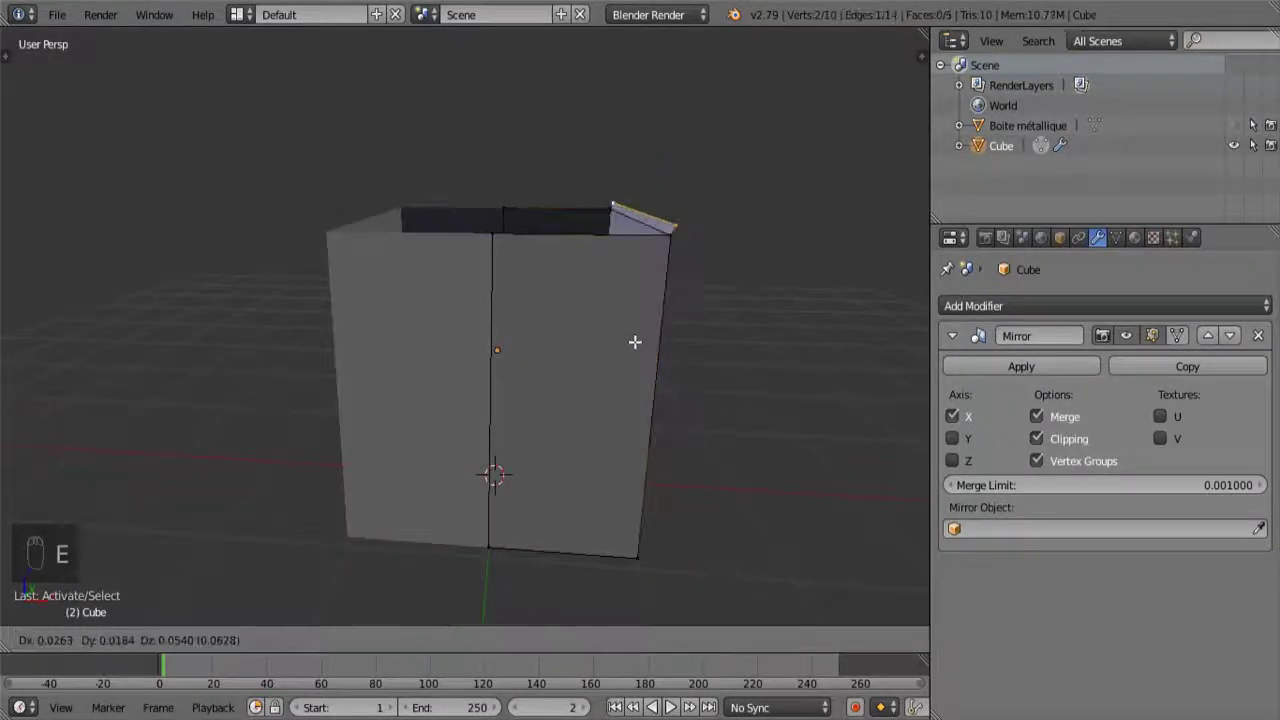
right_click(651, 276)
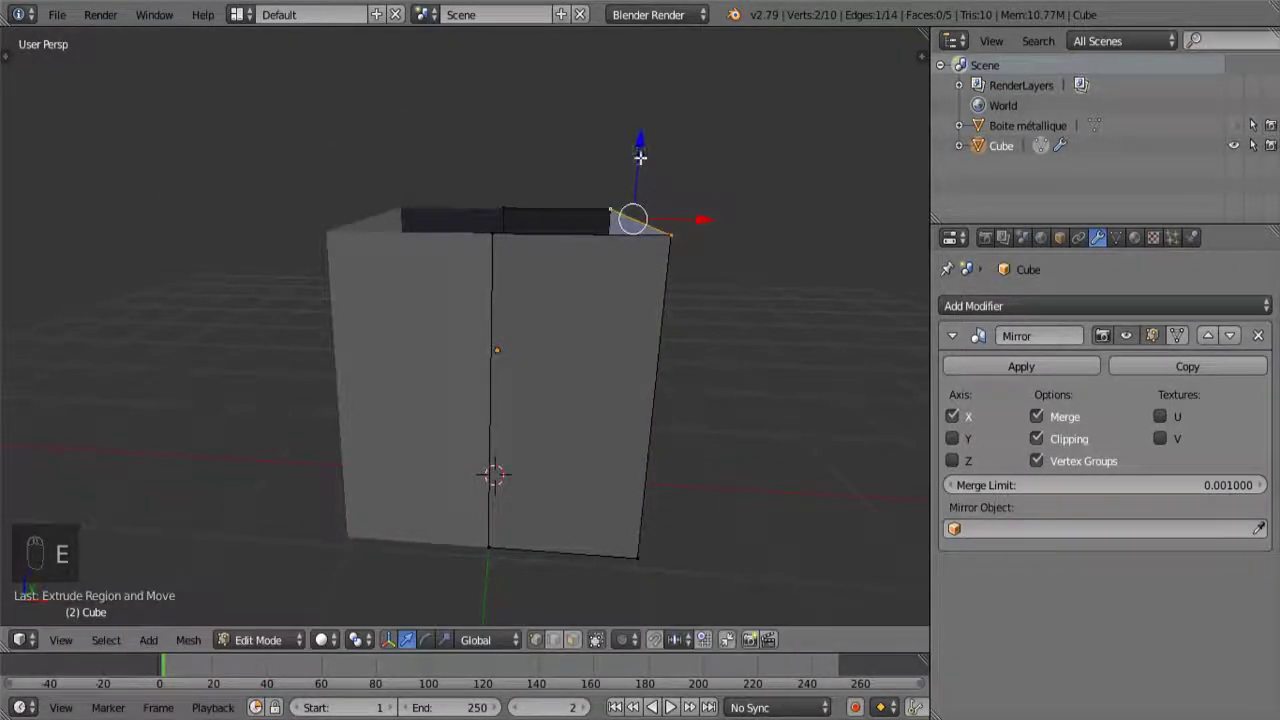
drag(640, 157, 646, 580)
- Move the extruded edge outward along X and down along Z so the flap slopes away below the rim
scroll(636, 508, down, 4)
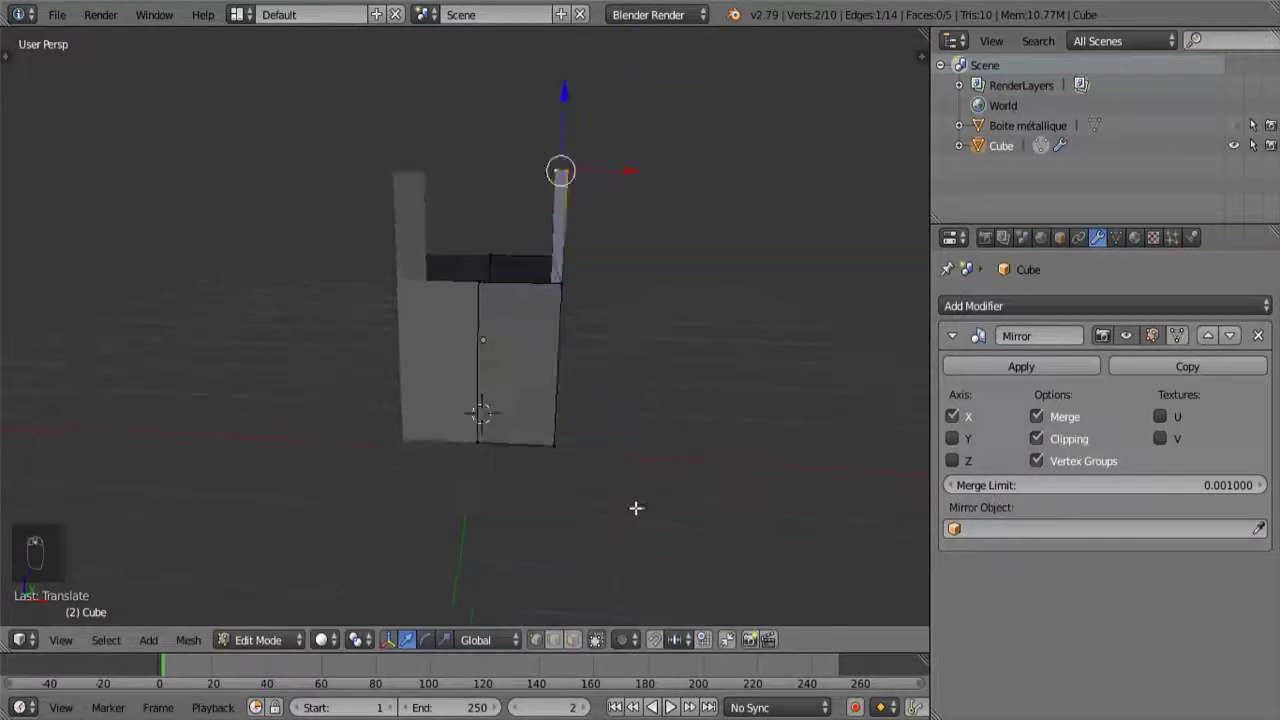
drag(628, 180, 715, 241)
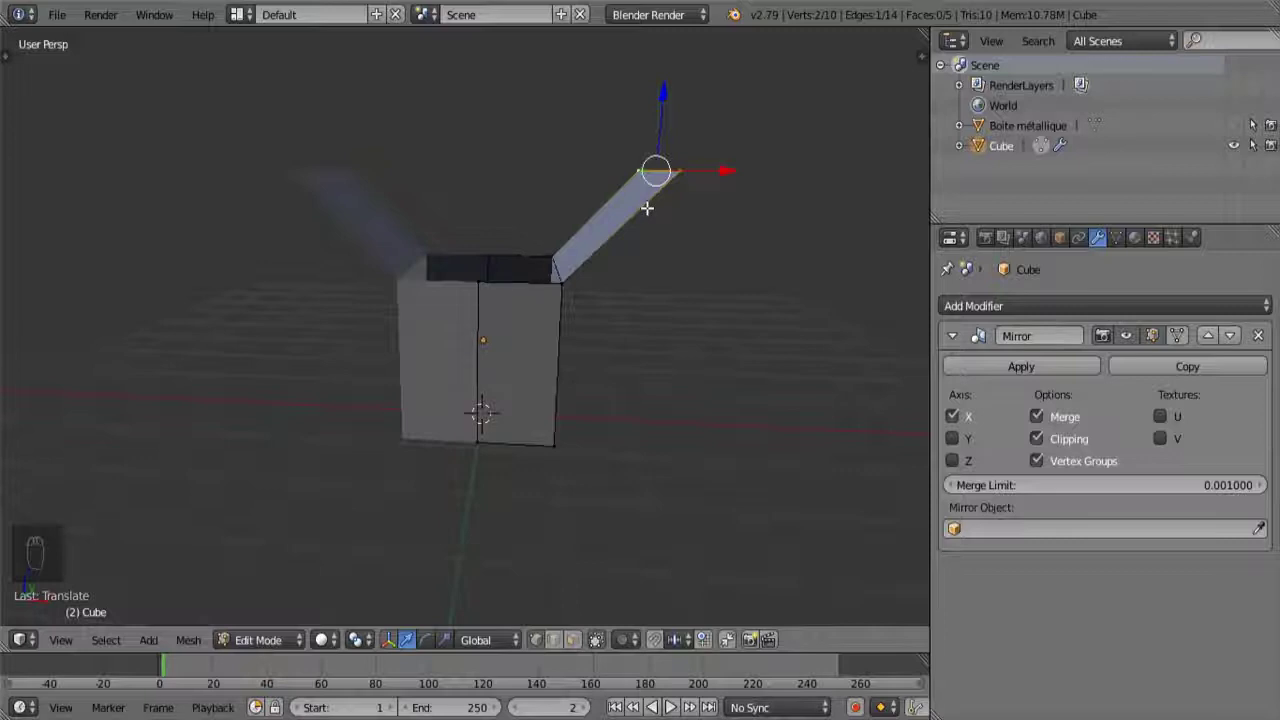
drag(663, 83, 663, 309)
- Examine the sloping side flap in perspective and close up in the front orthographic view
key(KP_1)
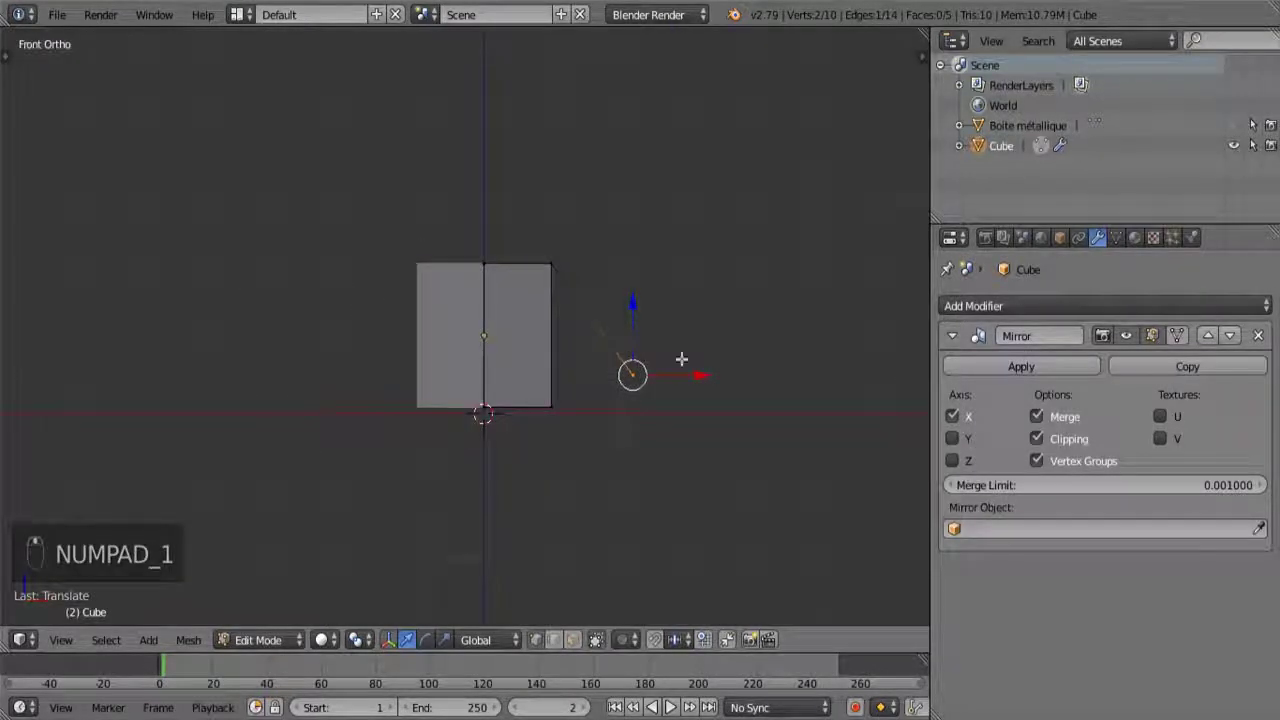
middle_drag(430, 383, 416, 410)
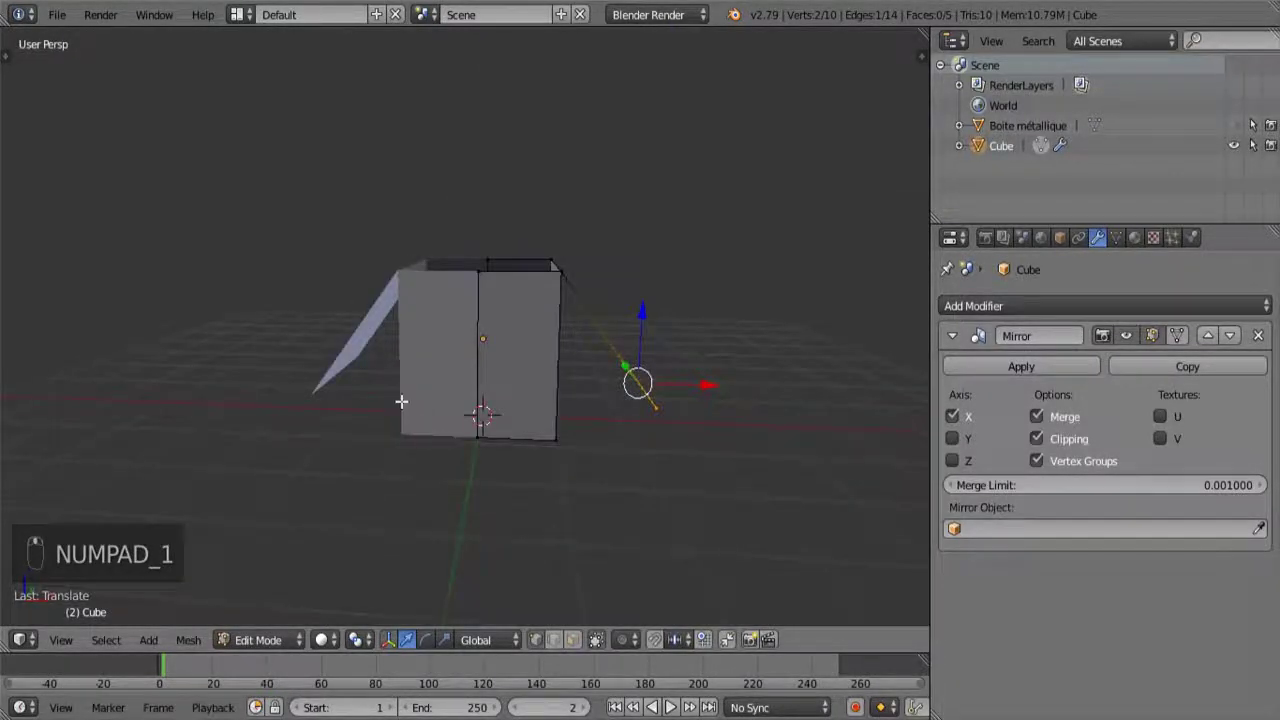
key(KP_1)
scroll(403, 400, up, 3)
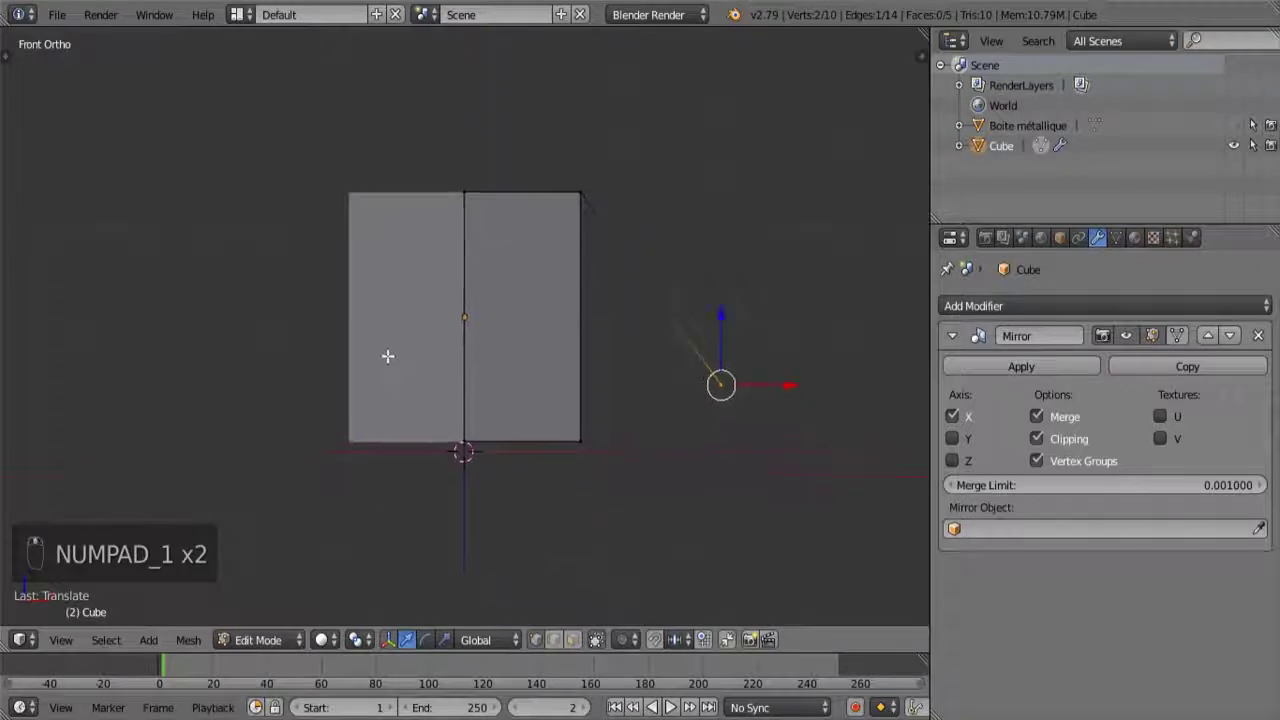
middle_drag(669, 246, 643, 280)
key(KP_1)
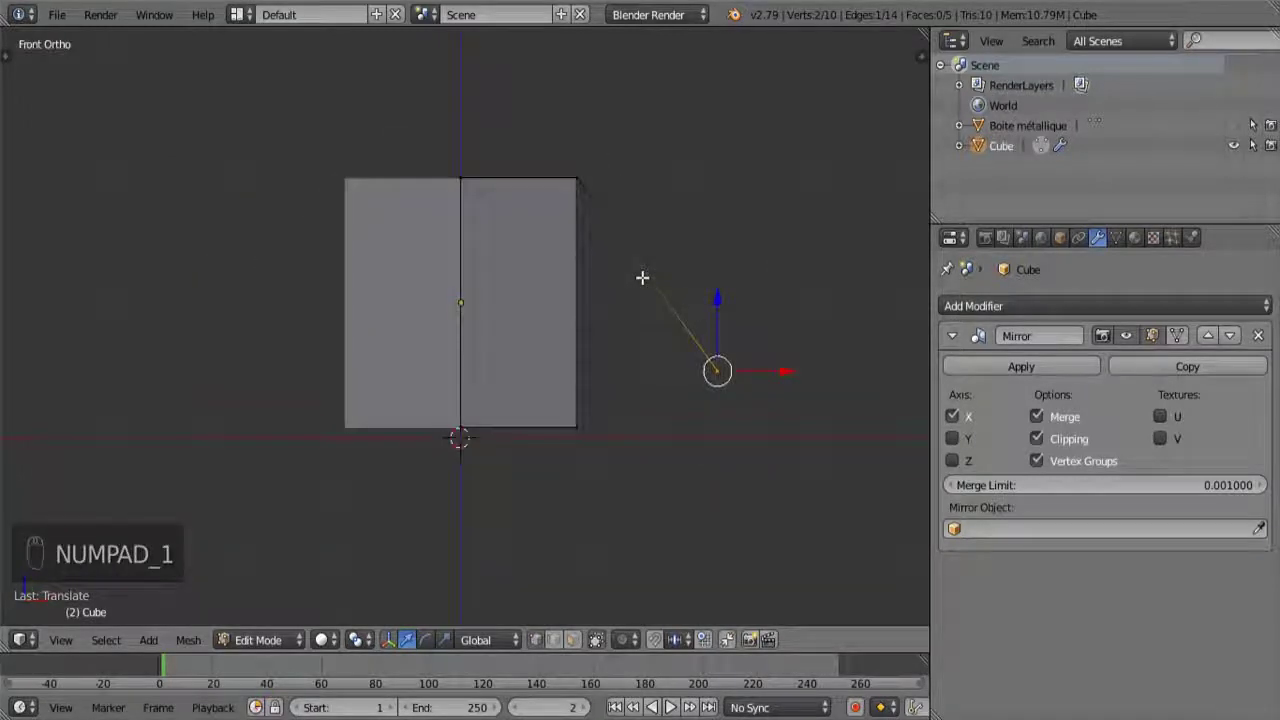
scroll(813, 293, up, 2)
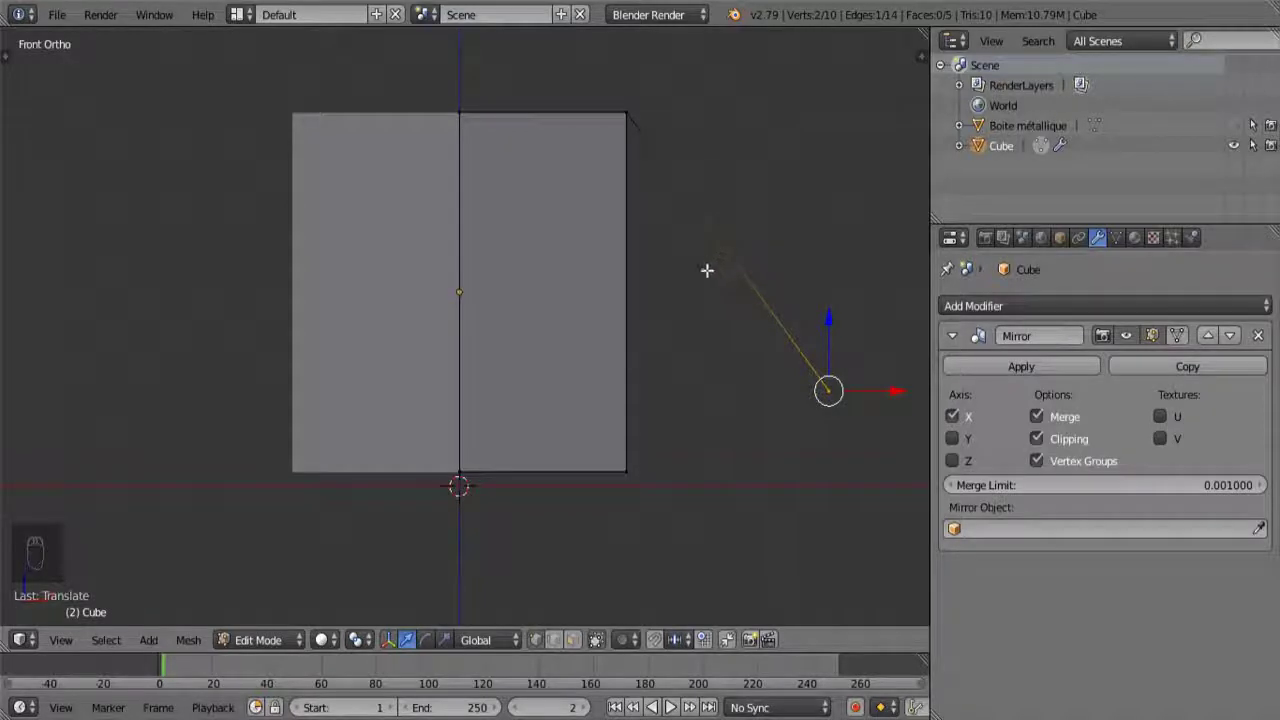
- Shorten the side flap in the front view by moving its outer edge about 0.5 inward along X and 0.5 up along Z
scroll(591, 260, down, 3)
mouse_move(591, 260)
middle_down()
mouse_move(566, 320)
mouse_move(559, 305)
mouse_move(591, 266)
middle_up()
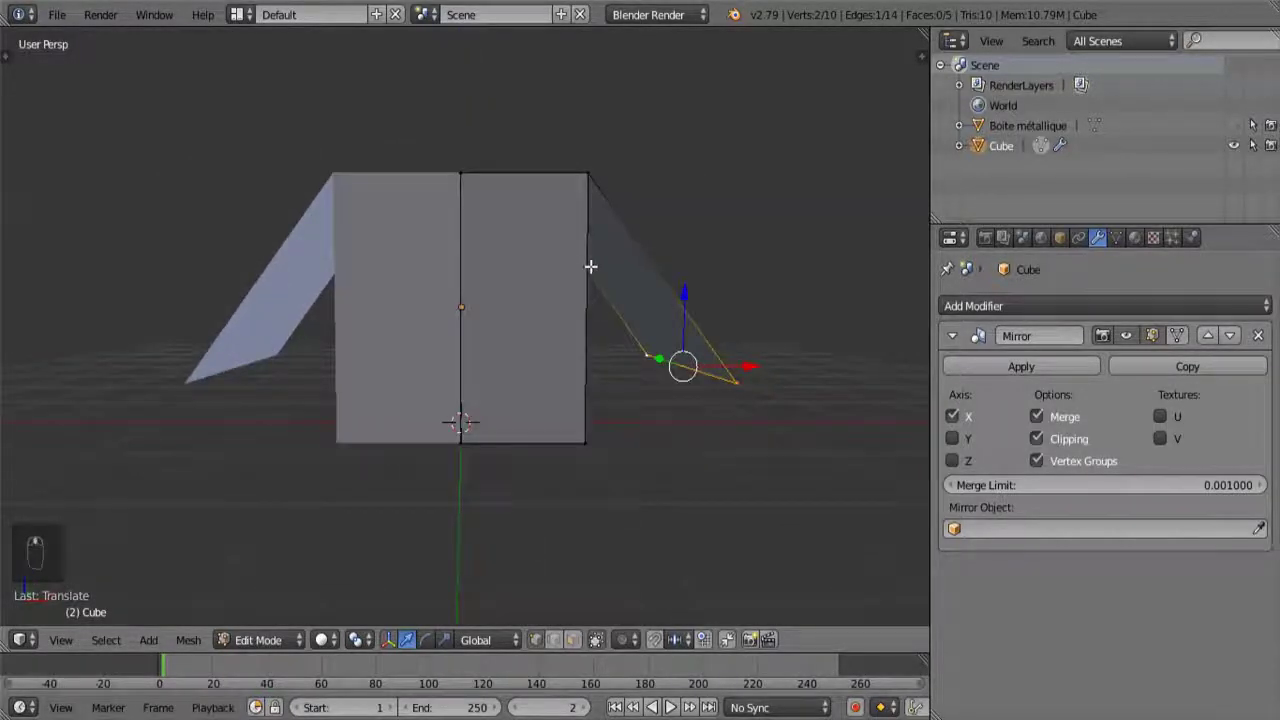
key(KP_1)
key(g)
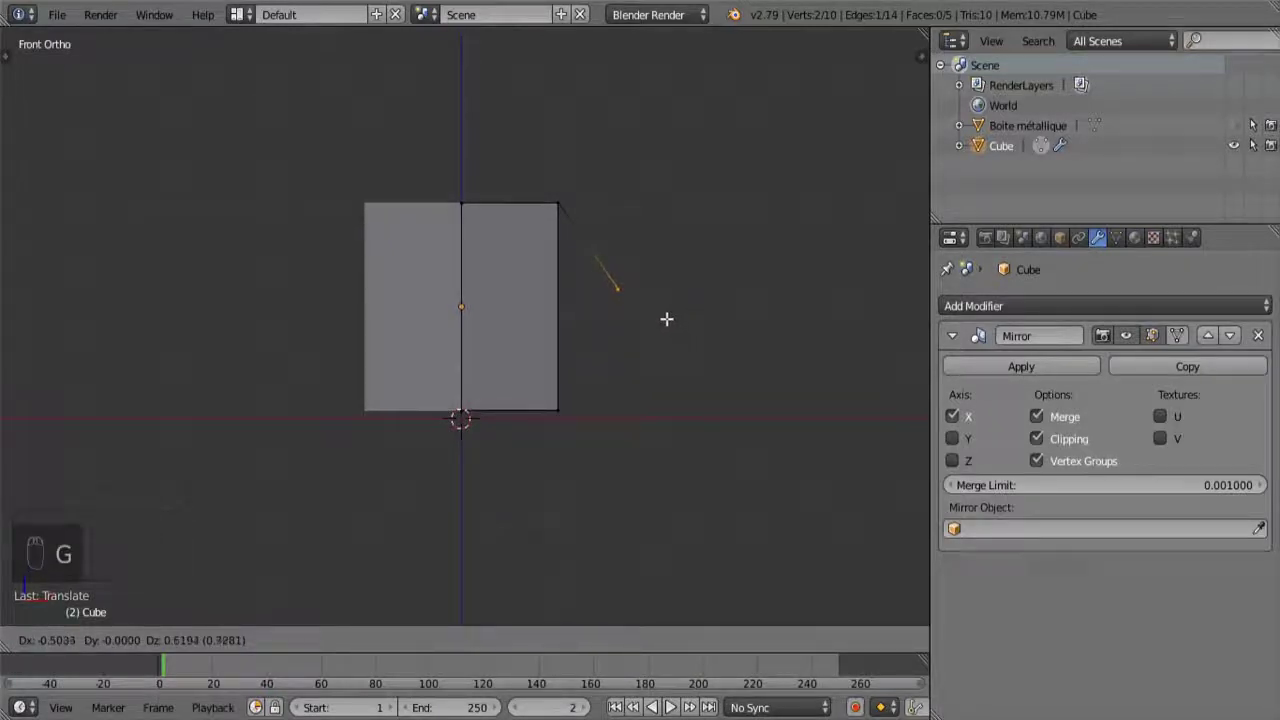
click(664, 318)
middle_drag(664, 318, 495, 295)
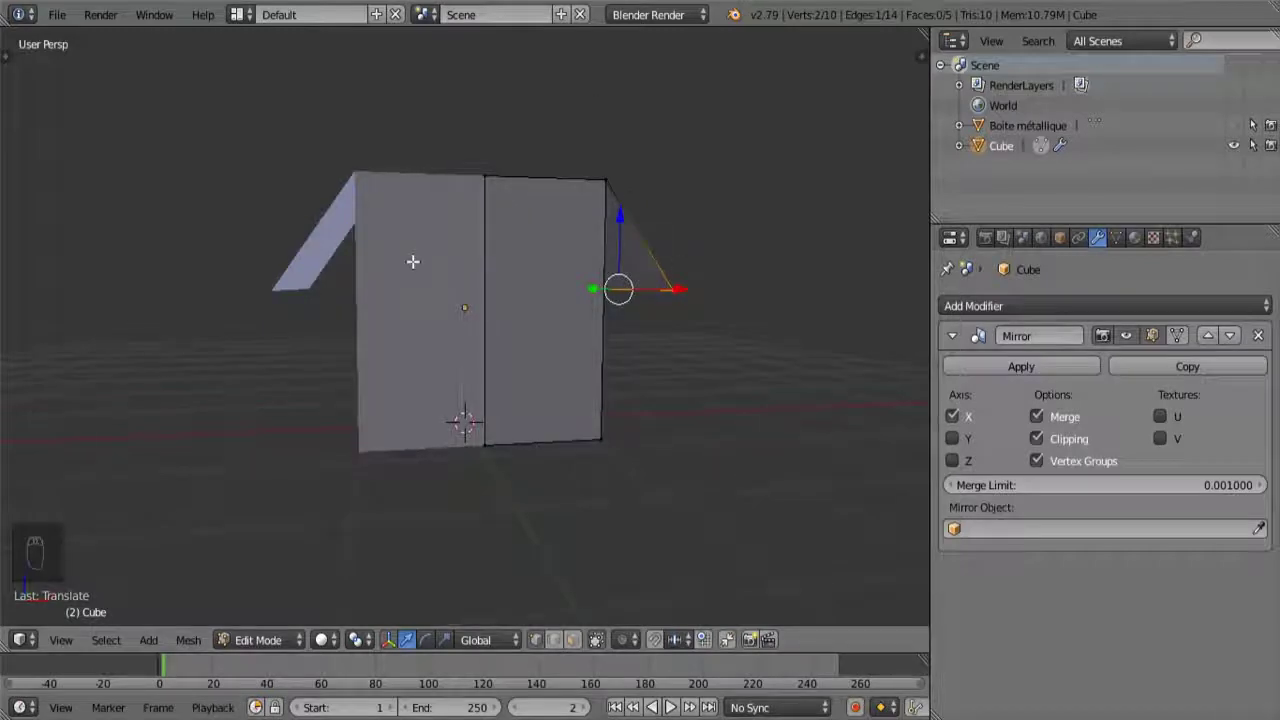
- Add a Solidify modifier to the box below its Mirror modifier
key(KP_1)
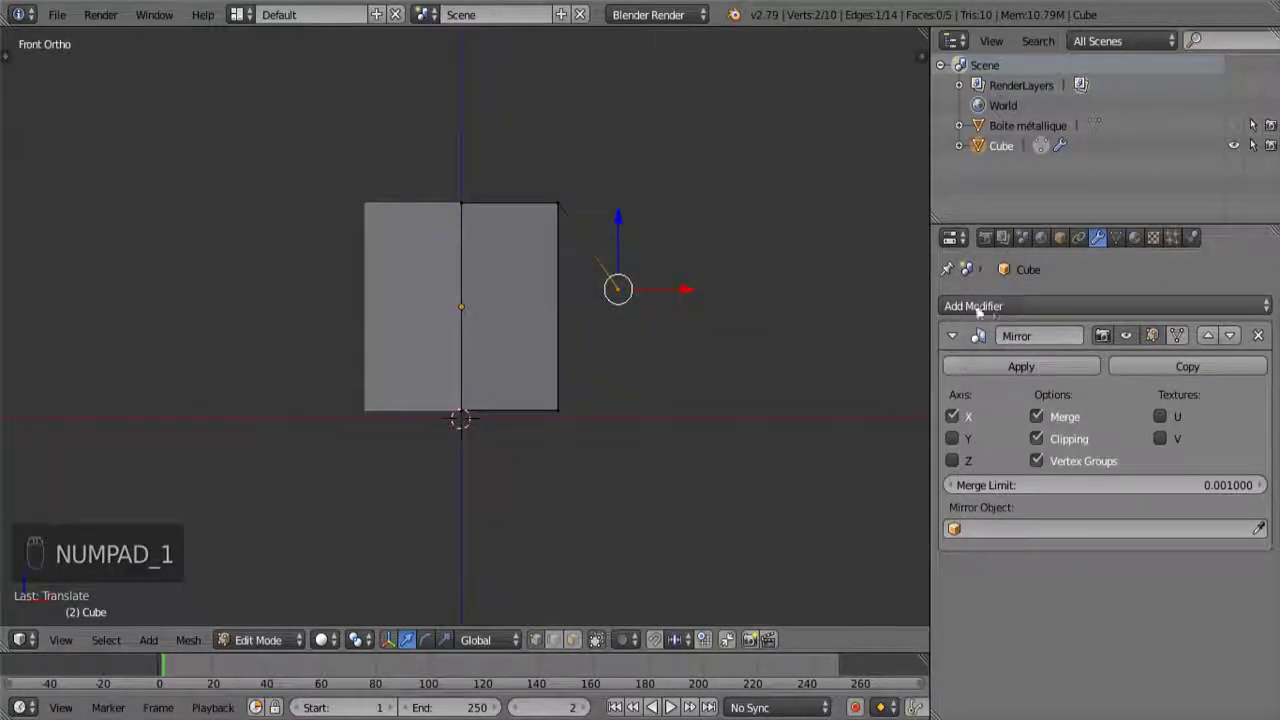
click(1099, 303)
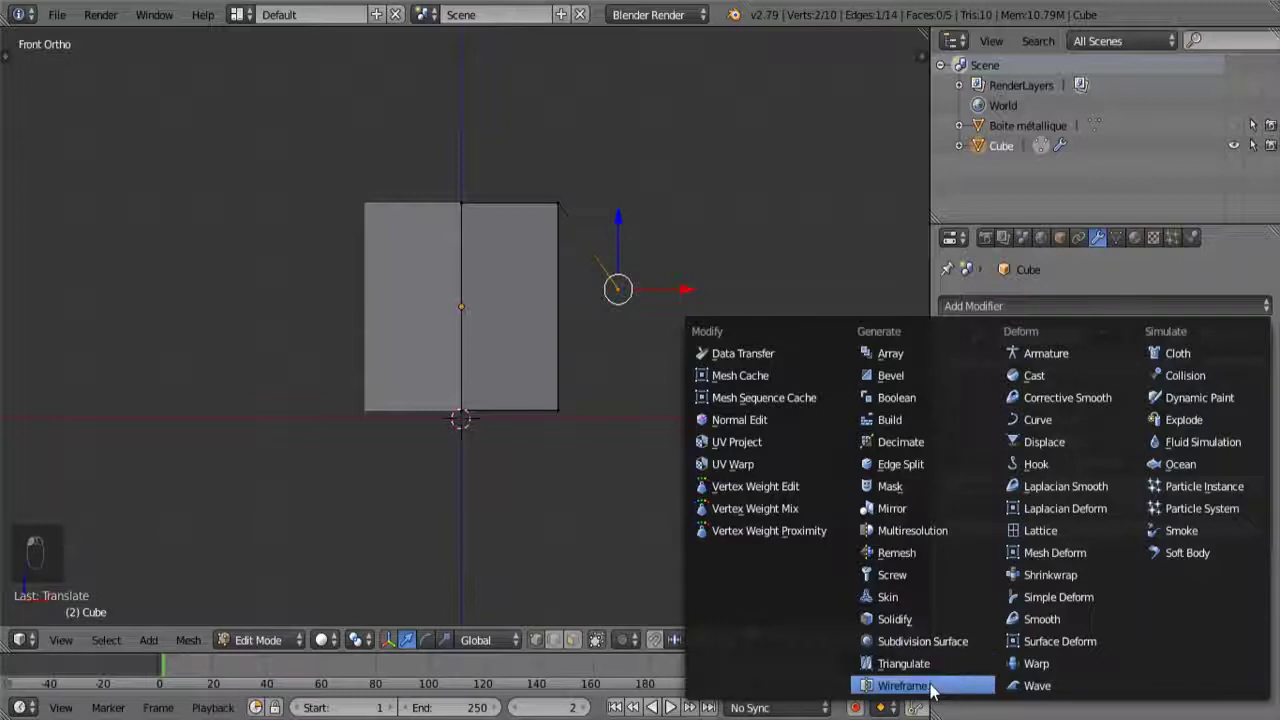
click(893, 619)
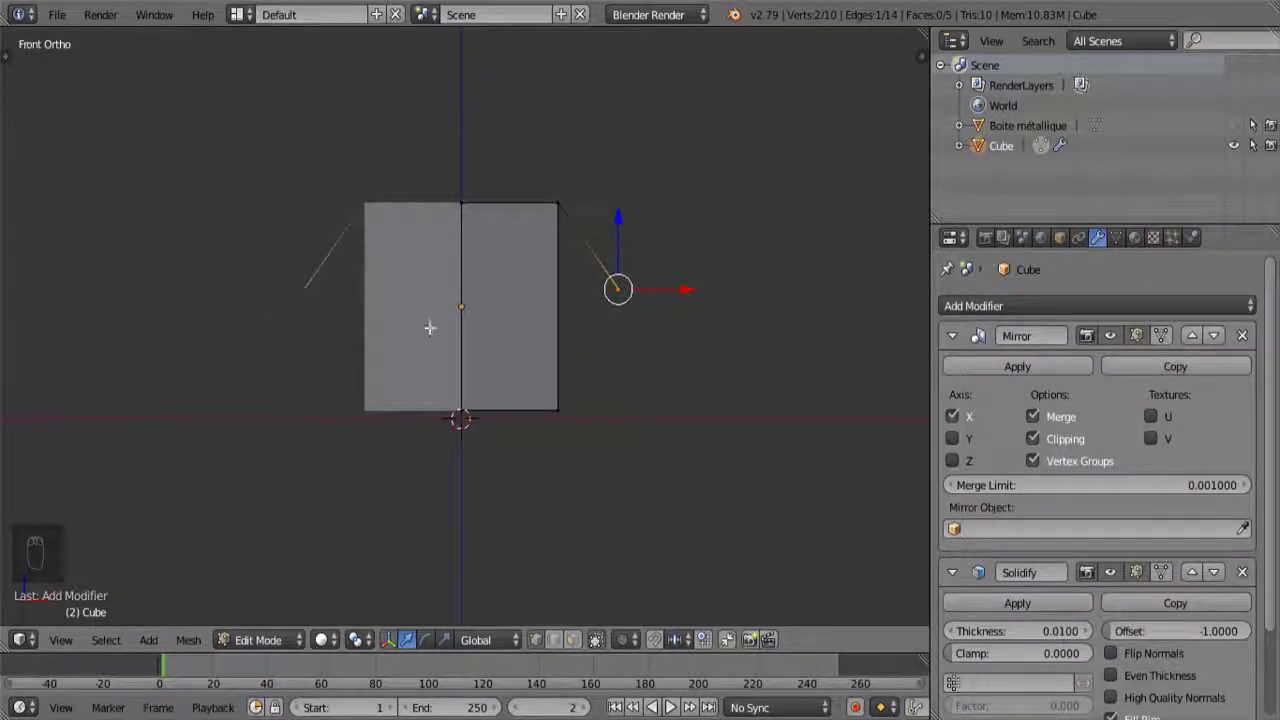
- Set the Solidify thickness to 0.02 while keeping the box rim in close view, leaving the offset at -1
middle_drag(428, 329, 387, 398)
scroll(387, 398, up, 5)
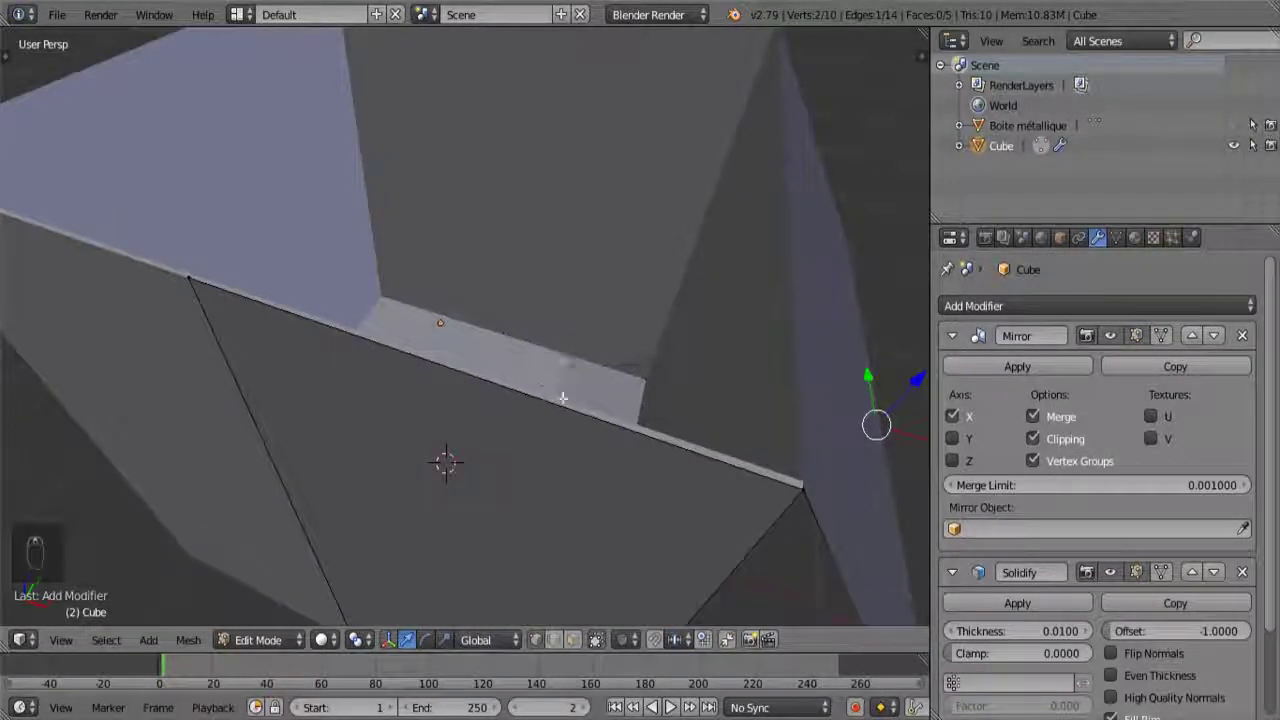
middle_drag(560, 400, 560, 330)
scroll(1003, 484, down, 4)
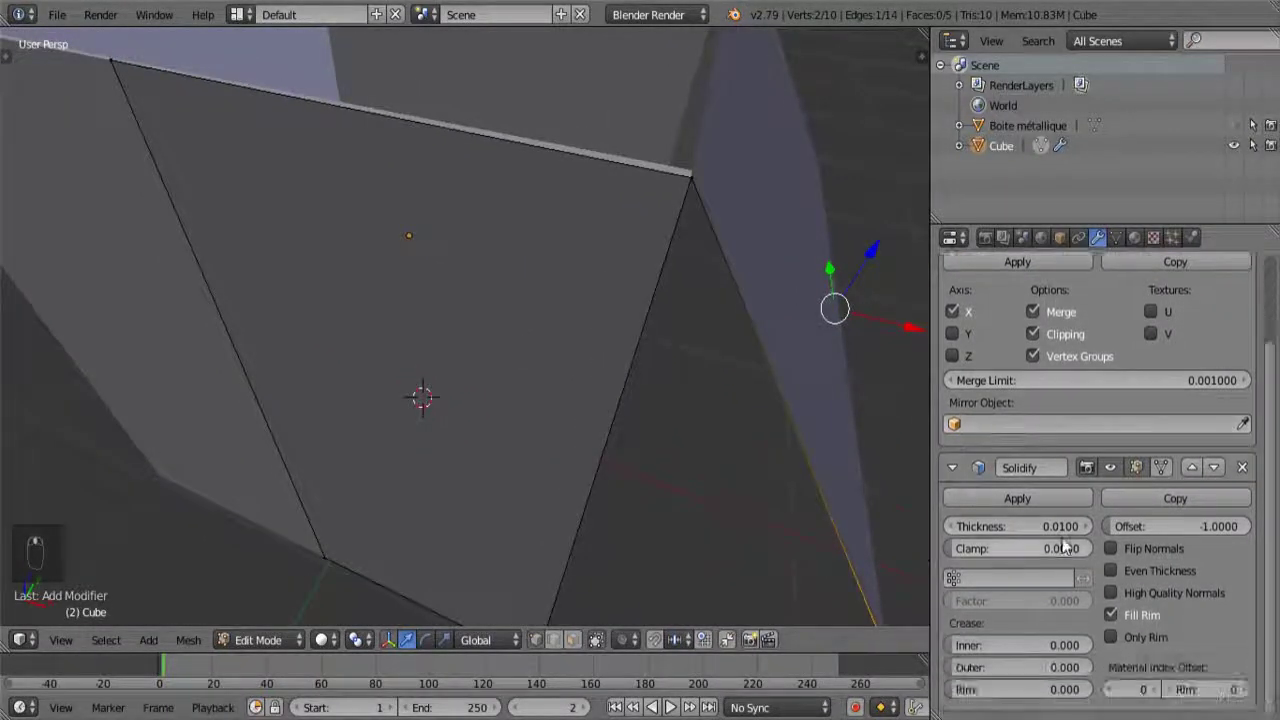
drag(1005, 537, 1024, 543)
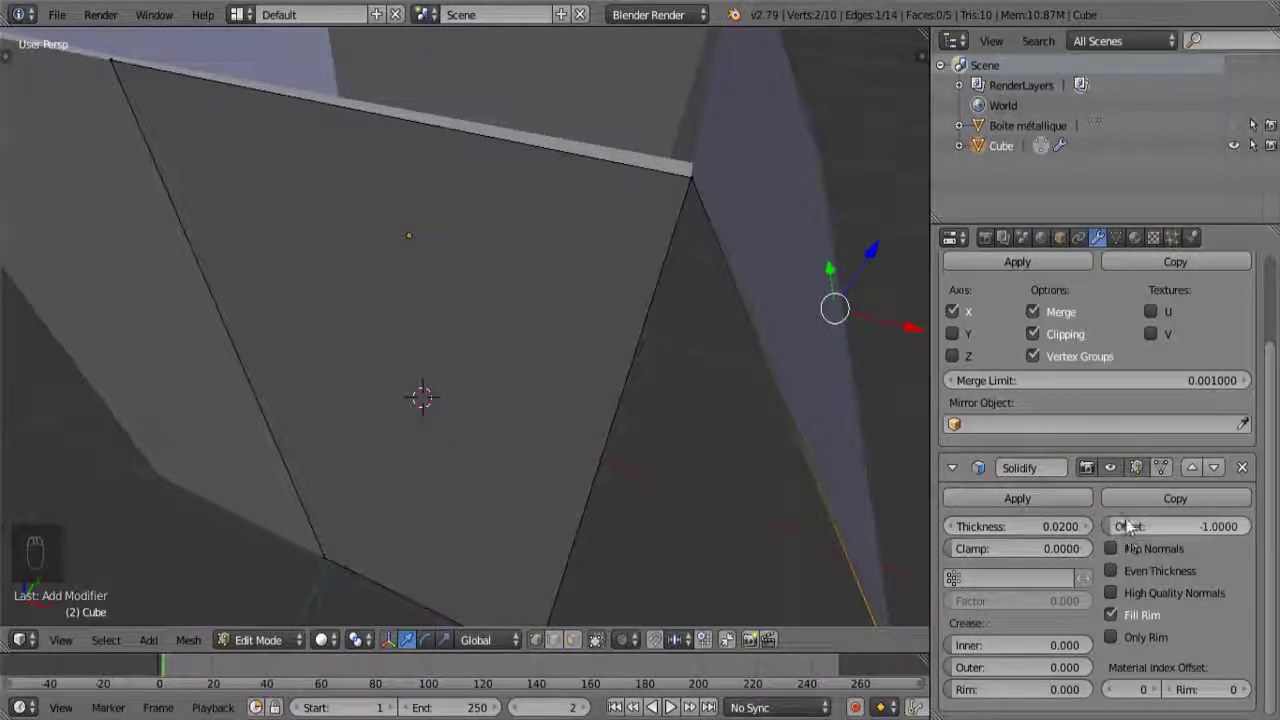
drag(1125, 527, 1230, 527)
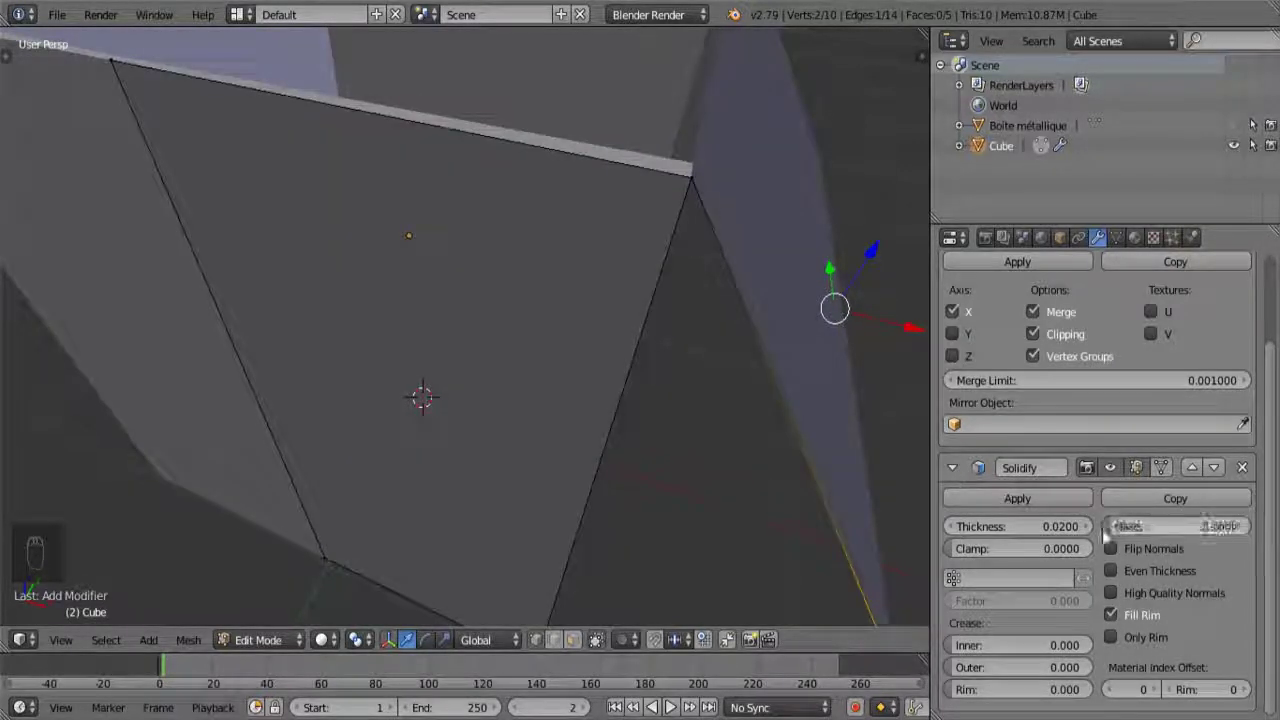
key(Escape)
- Switch the box to Object Mode and examine its thickened walls and flaps in the solid front view
scroll(131, 283, down, 6)
middle_drag(218, 348, 213, 229)
key(KP_1)
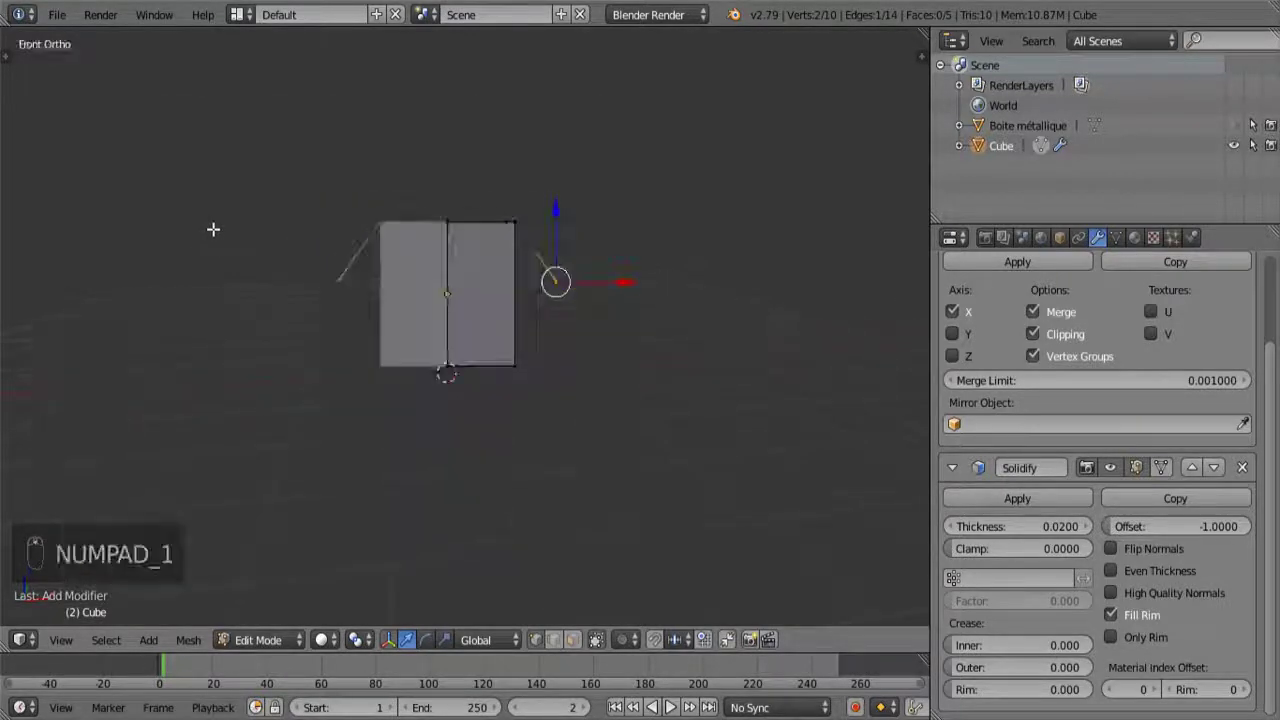
mouse_move(412, 222)
middle_down()
mouse_move(346, 264)
mouse_move(429, 236)
mouse_move(480, 266)
mouse_move(428, 296)
mouse_move(397, 346)
mouse_move(469, 369)
mouse_move(477, 340)
mouse_move(414, 342)
mouse_move(457, 271)
mouse_move(431, 257)
mouse_move(334, 414)
mouse_move(445, 319)
mouse_move(408, 400)
mouse_move(480, 272)
middle_up()
key(z)
key(Tab)
key(z)
key(KP_1)
scroll(505, 268, up, 5)
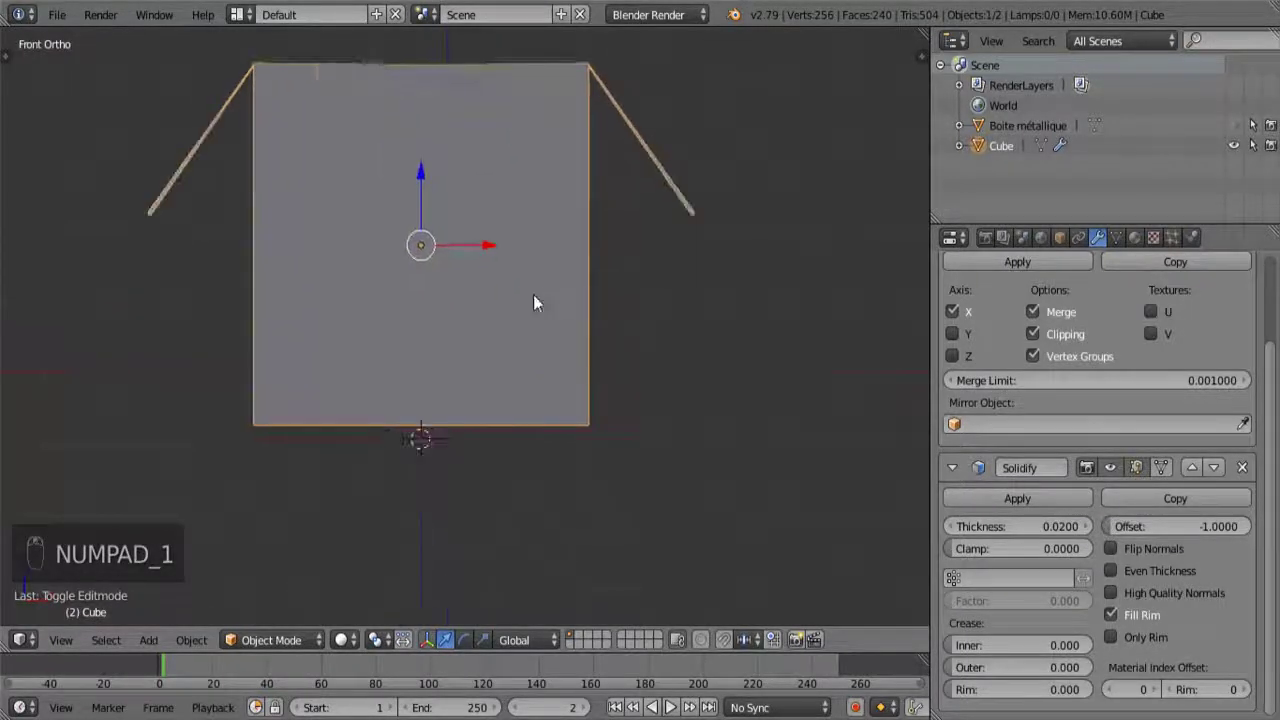
scroll(472, 336, down, 6)
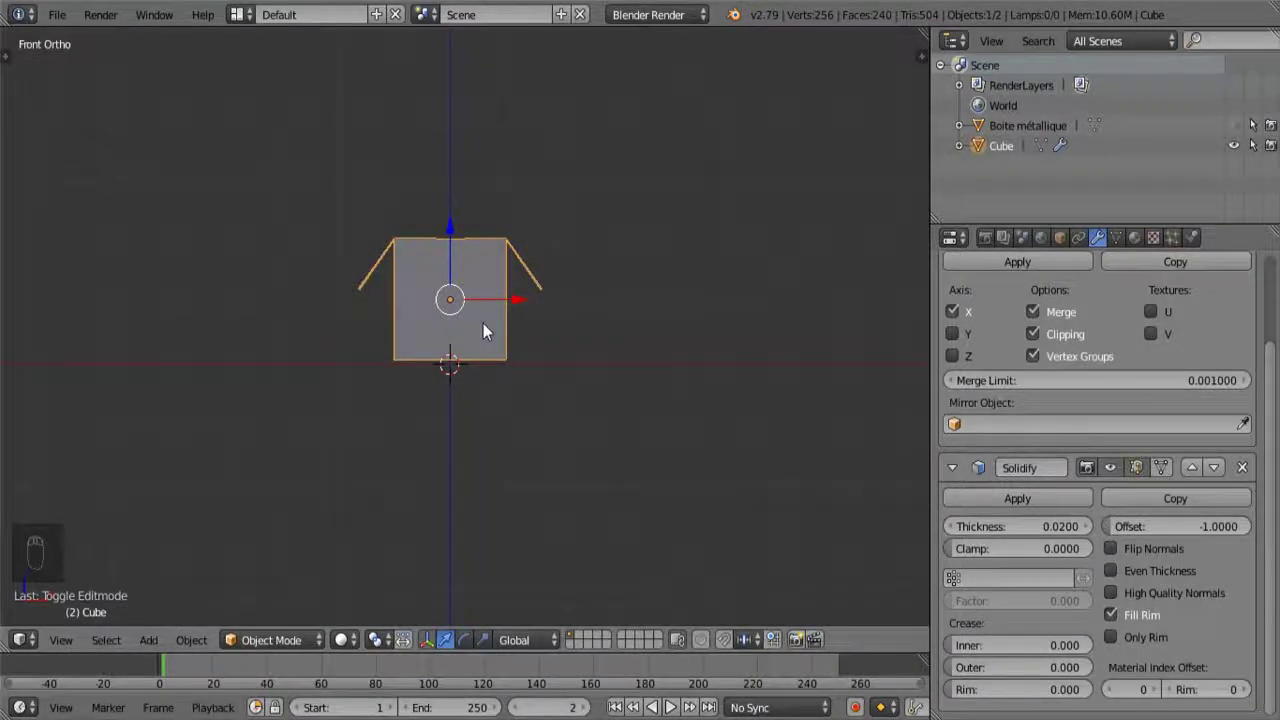
- Hide the cardboard box object and rename it from Cube to "Boite en carton"
key(h)
double_click(998, 147)
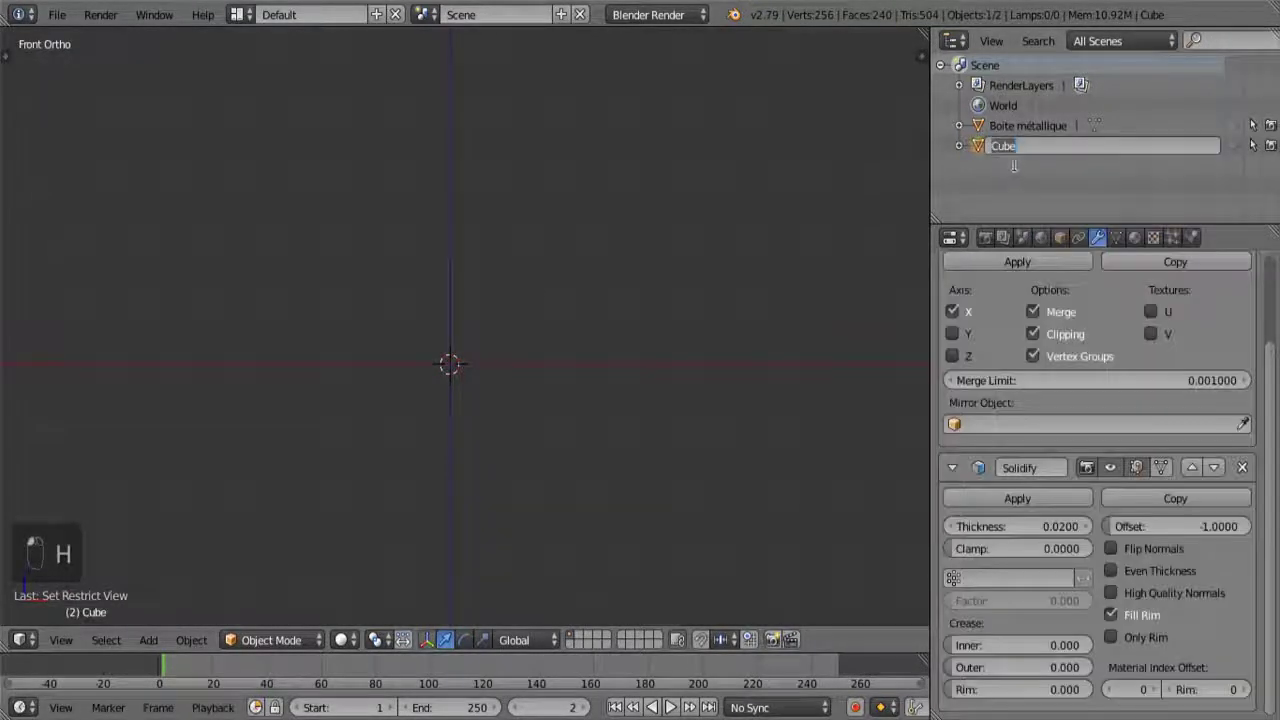
key(BackSpace)
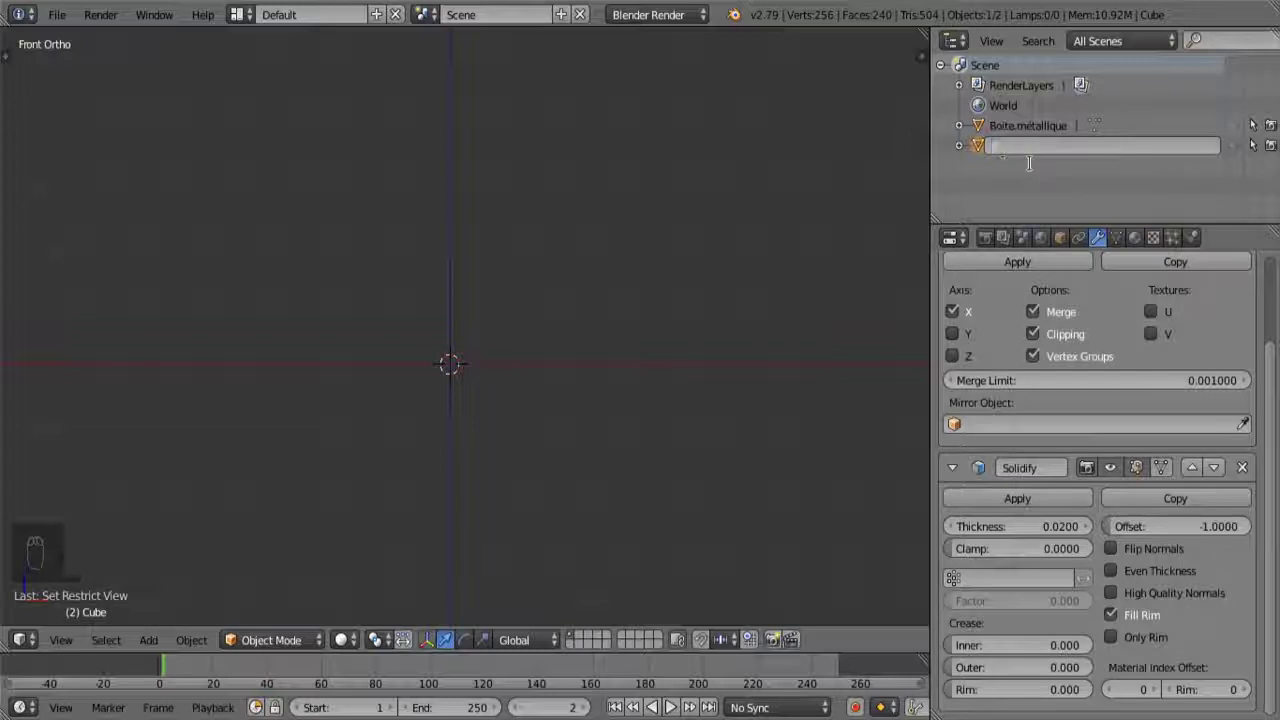
text(Boi)
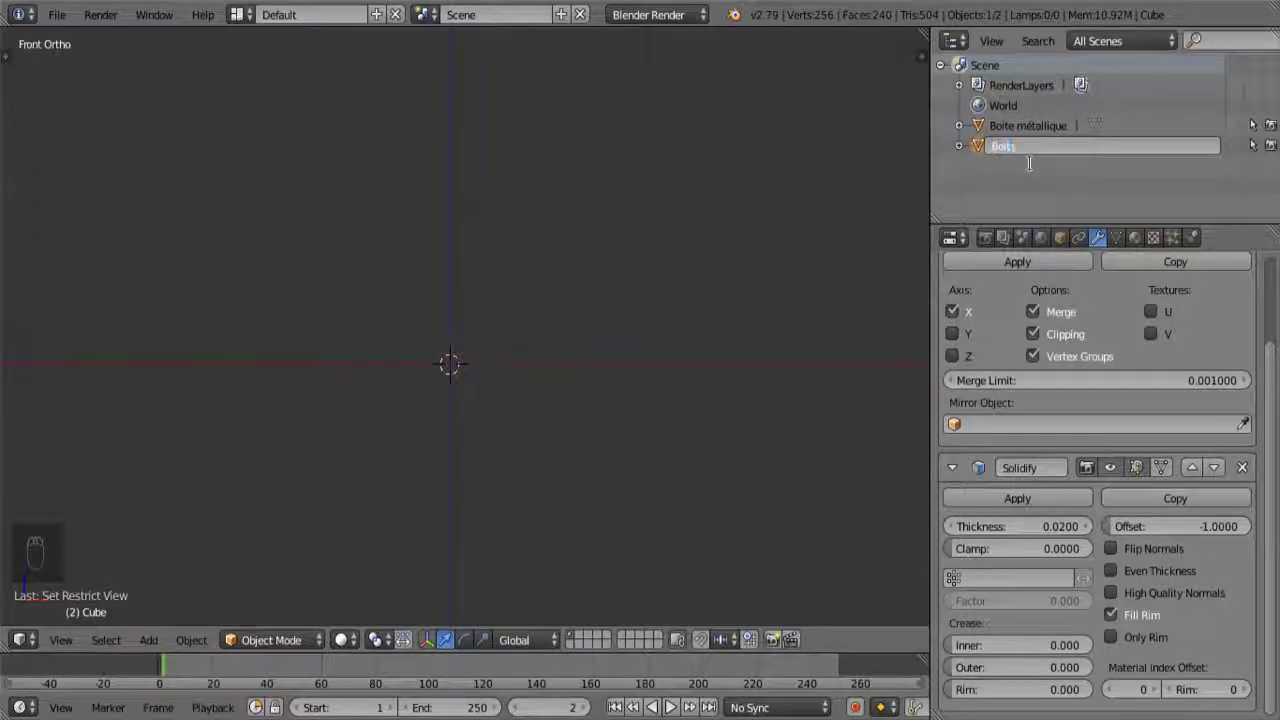
text(te en carton)
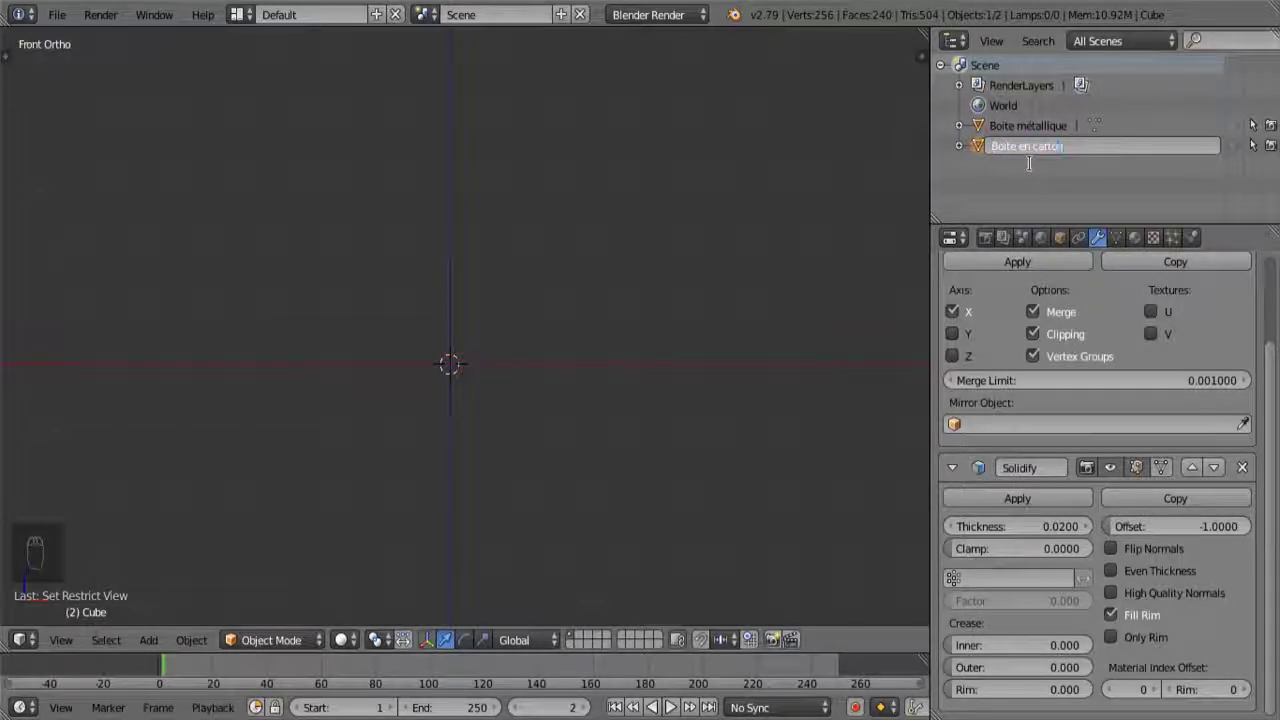
key(Return)
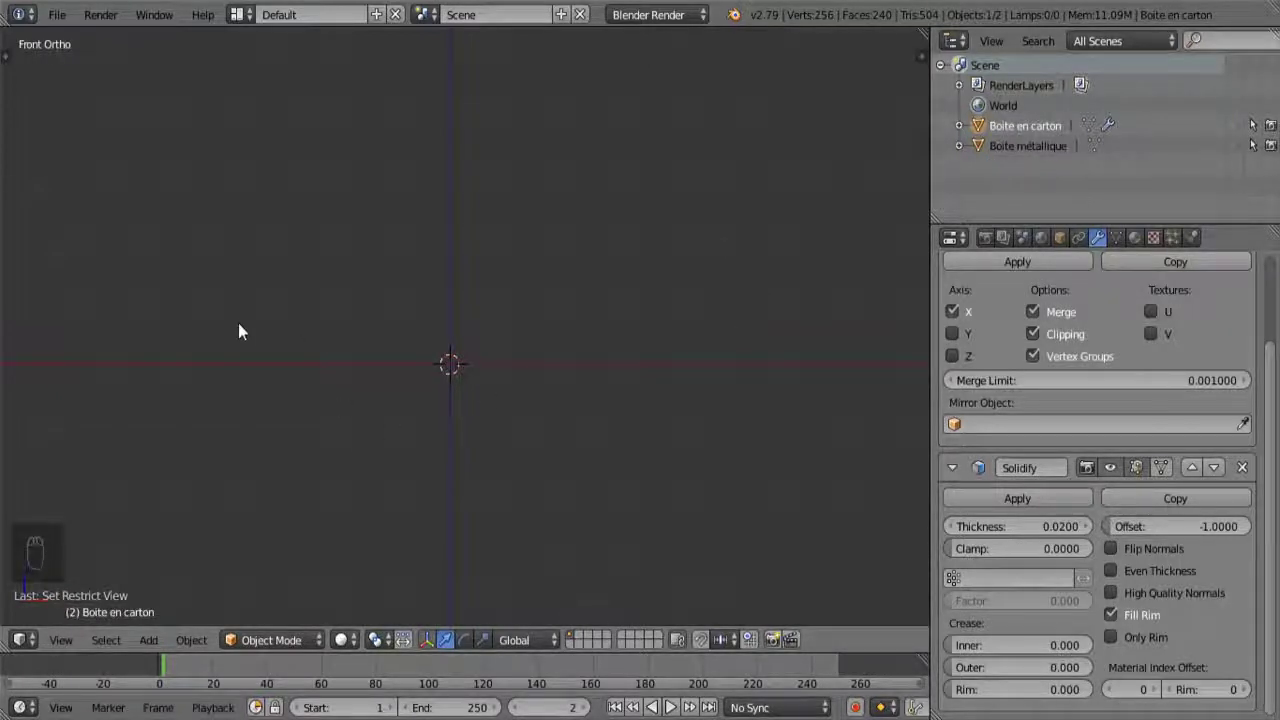
- Widen the 3D viewport by narrowing the outliner and properties area beside it
scroll(443, 200, up, 4)
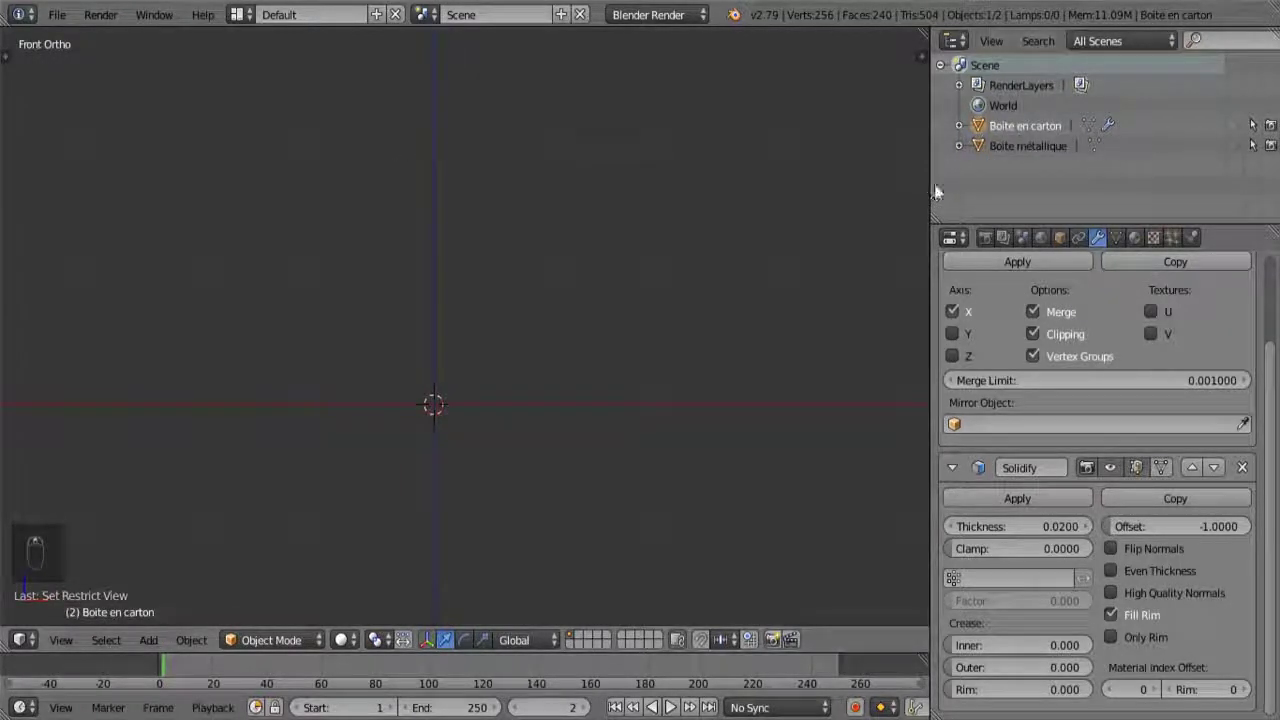
drag(934, 186, 1031, 200)
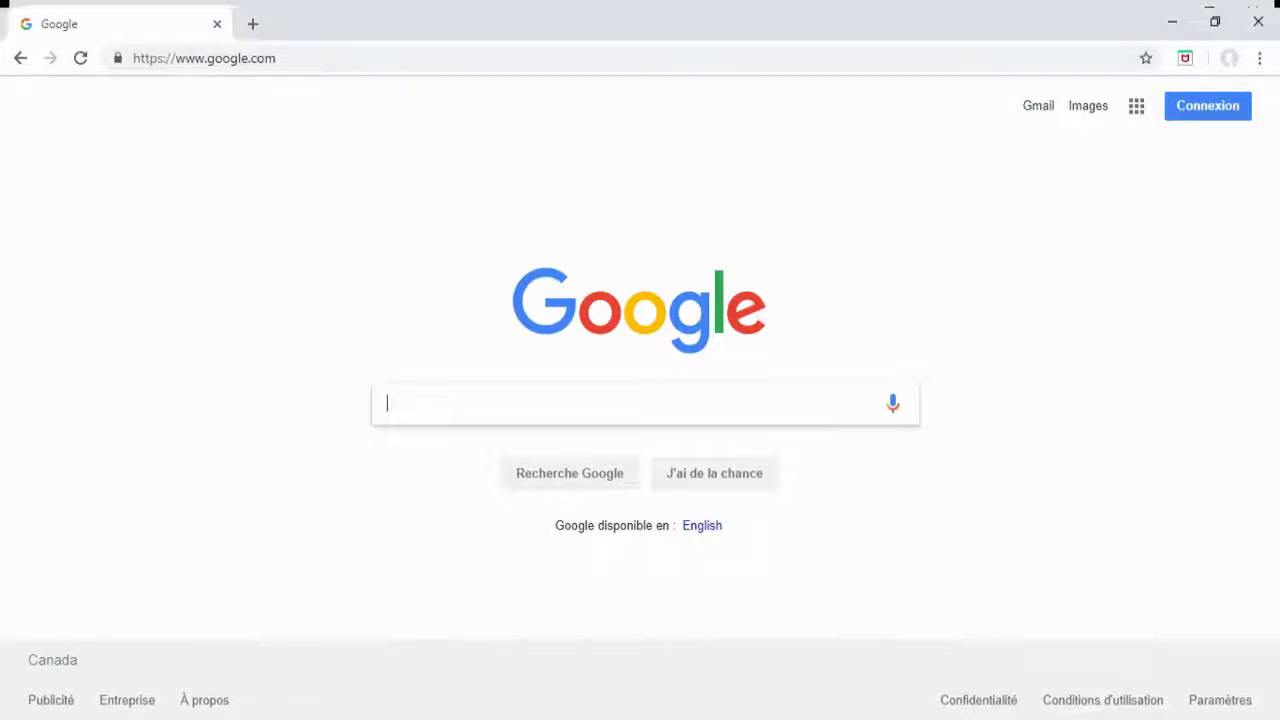
- Switch to the web browser and search Google Images for "GRUE"
text(GRUE)
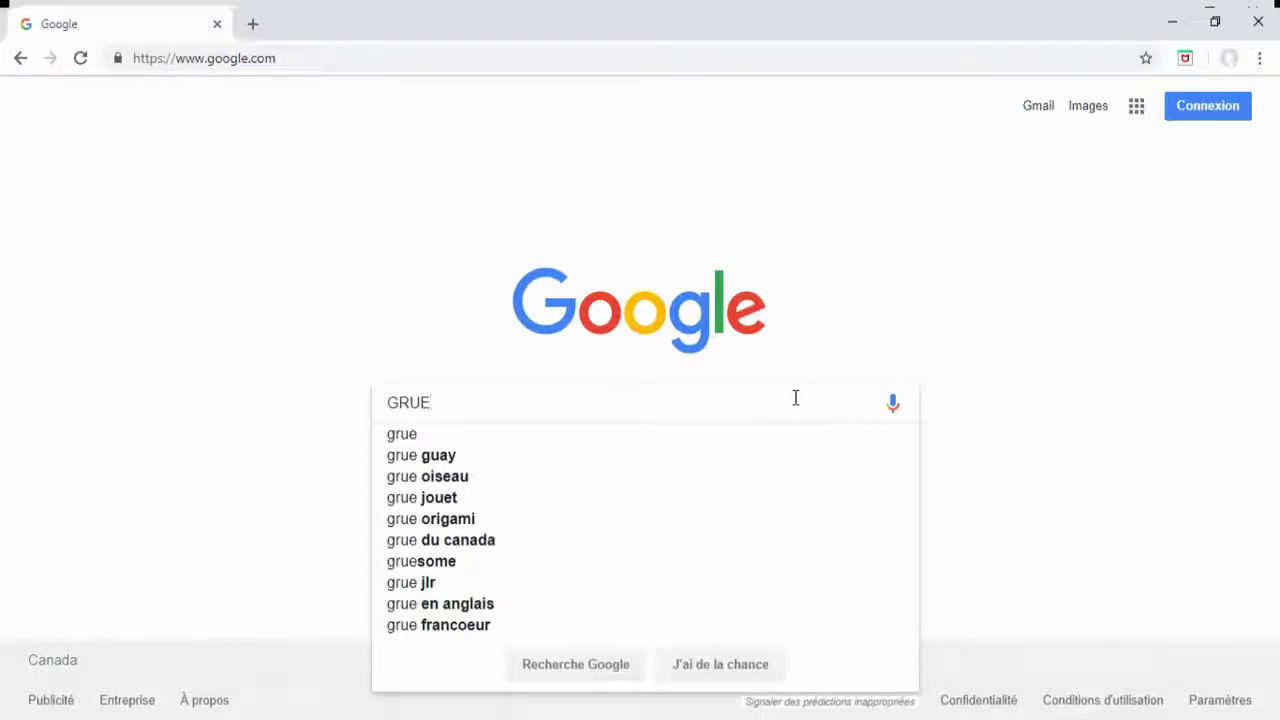
key(Return)
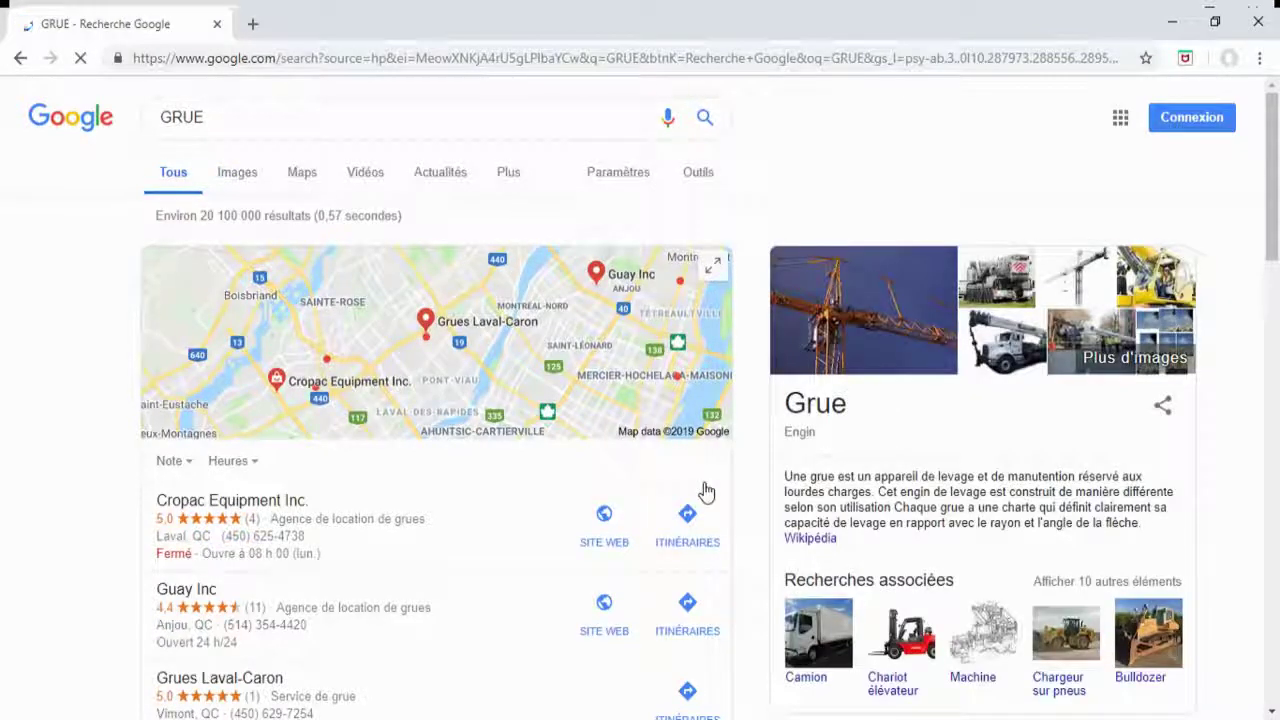
click(237, 172)
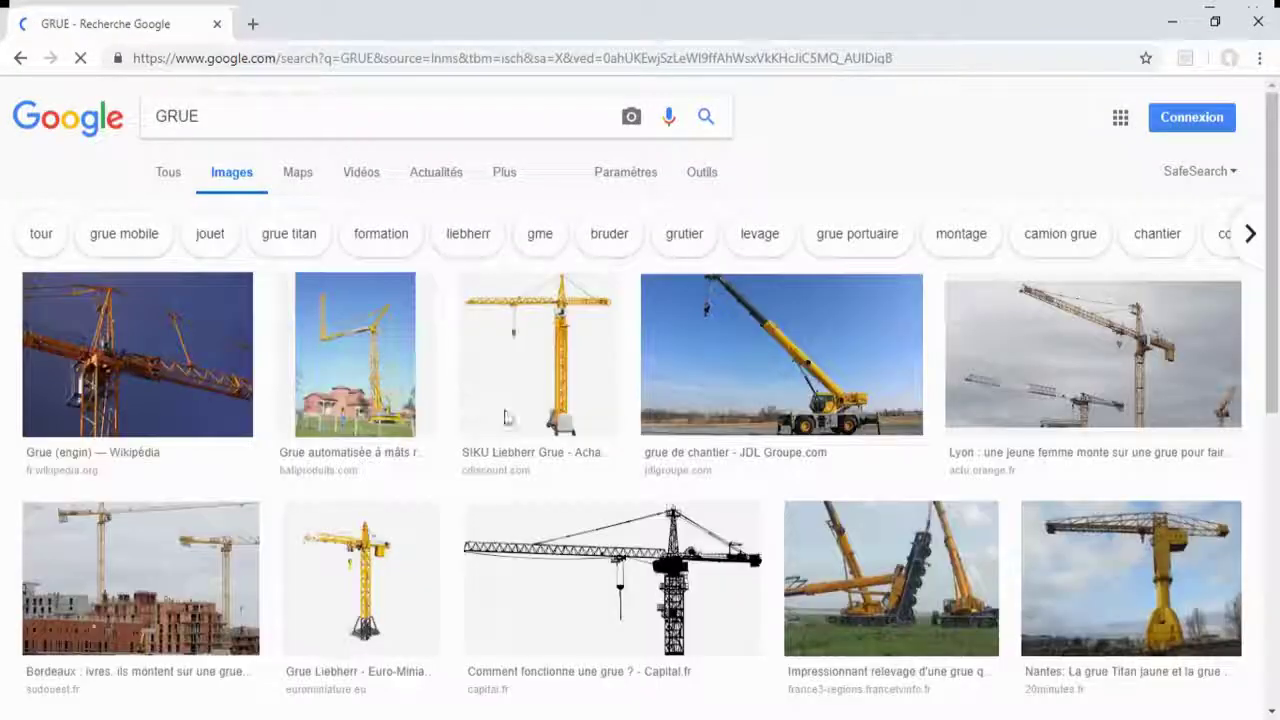
scroll(863, 366, down, 1)
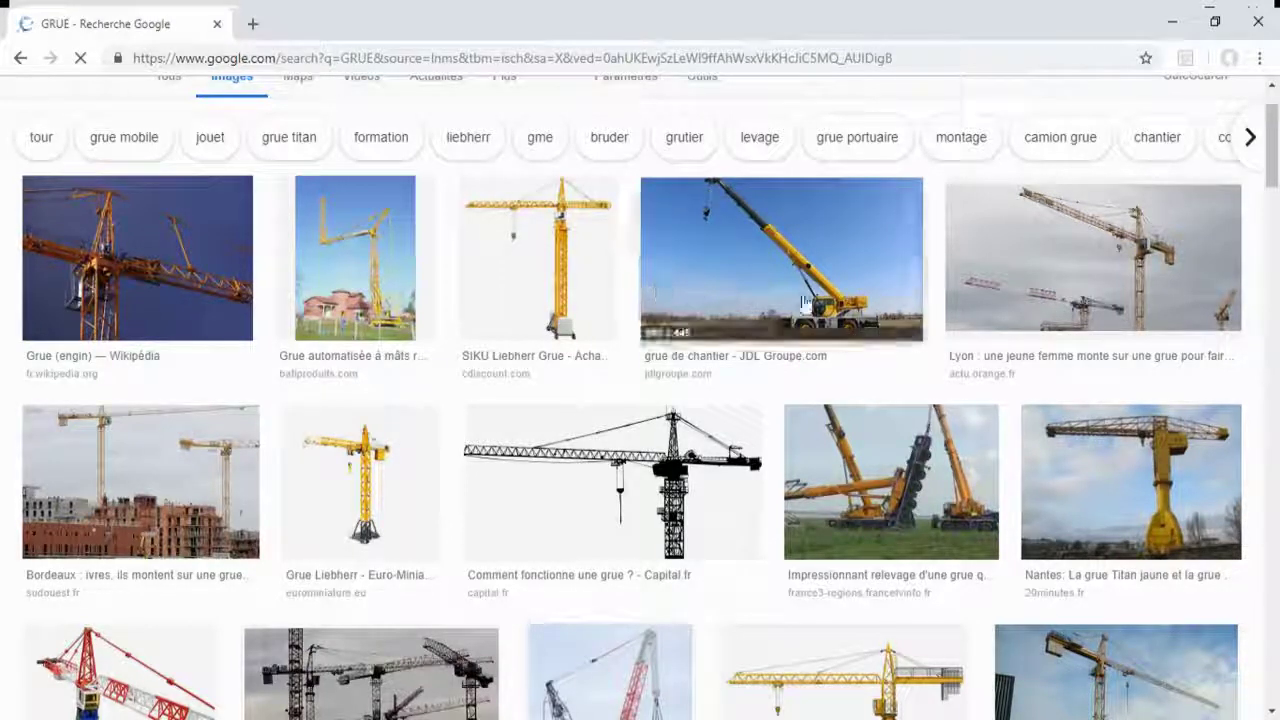
- Preview the JDL Groupe.com mobile crane photo, compare it with Wikipedia's tower crane, and reopen the mobile crane photo
click(729, 322)
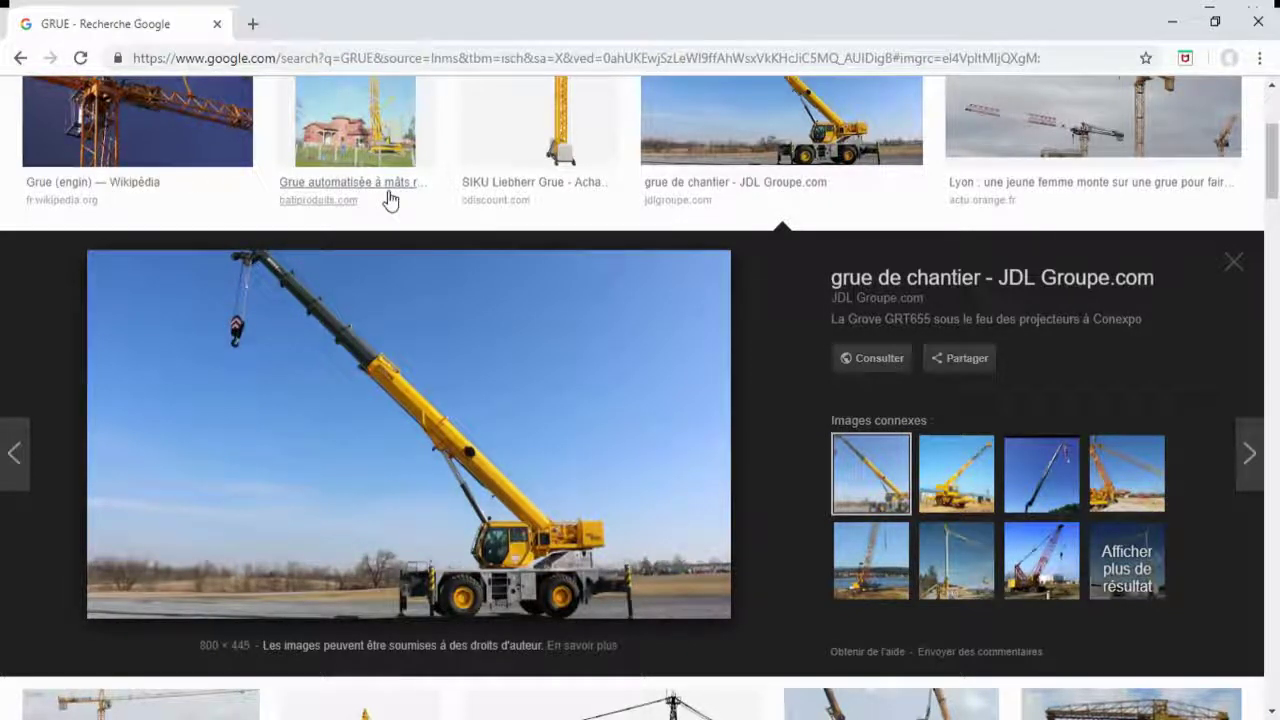
click(165, 99)
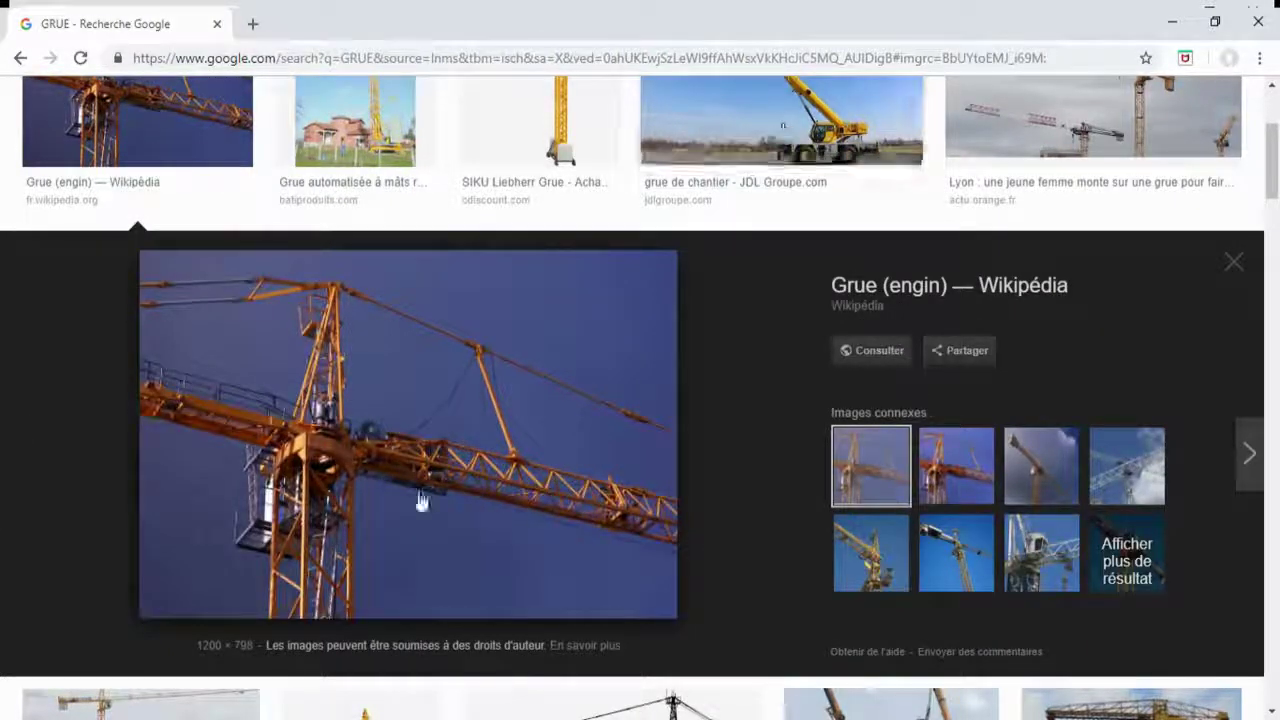
click(838, 119)
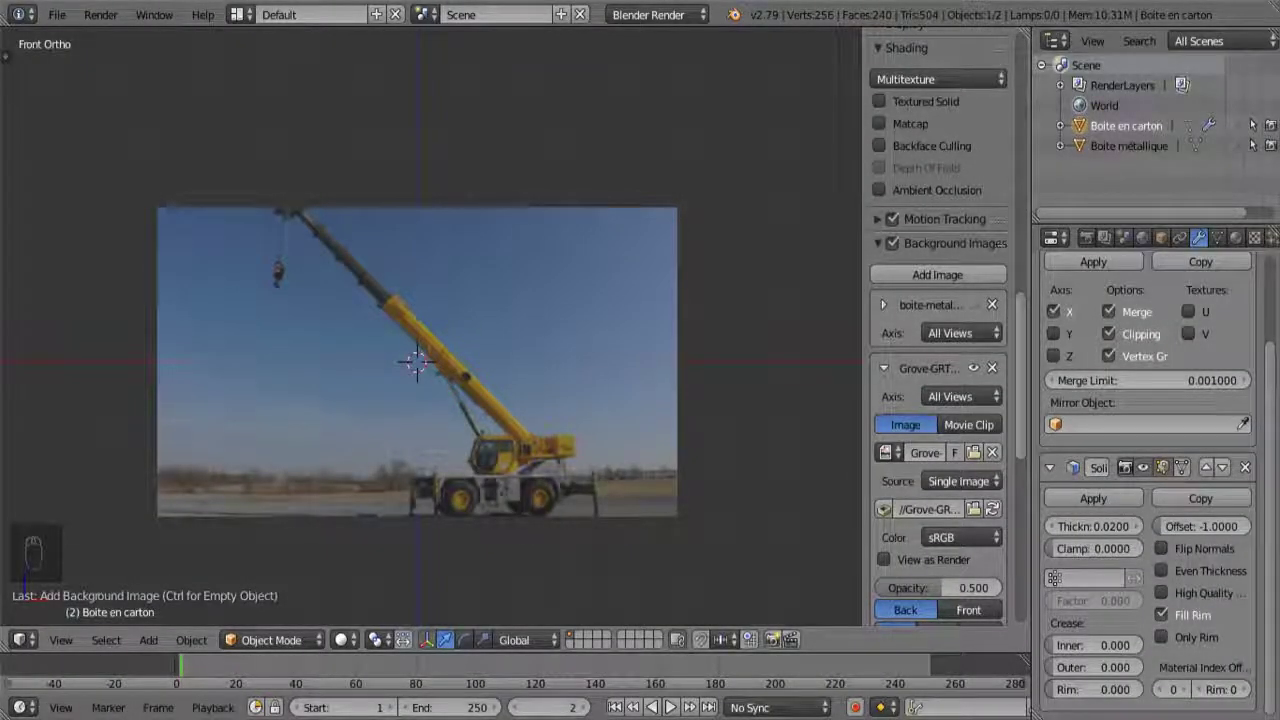
- Back in Blender, set the Grove crane background image's vertical offset to 5.00 and frame the crane in the front view
scroll(940, 480, down, 2)
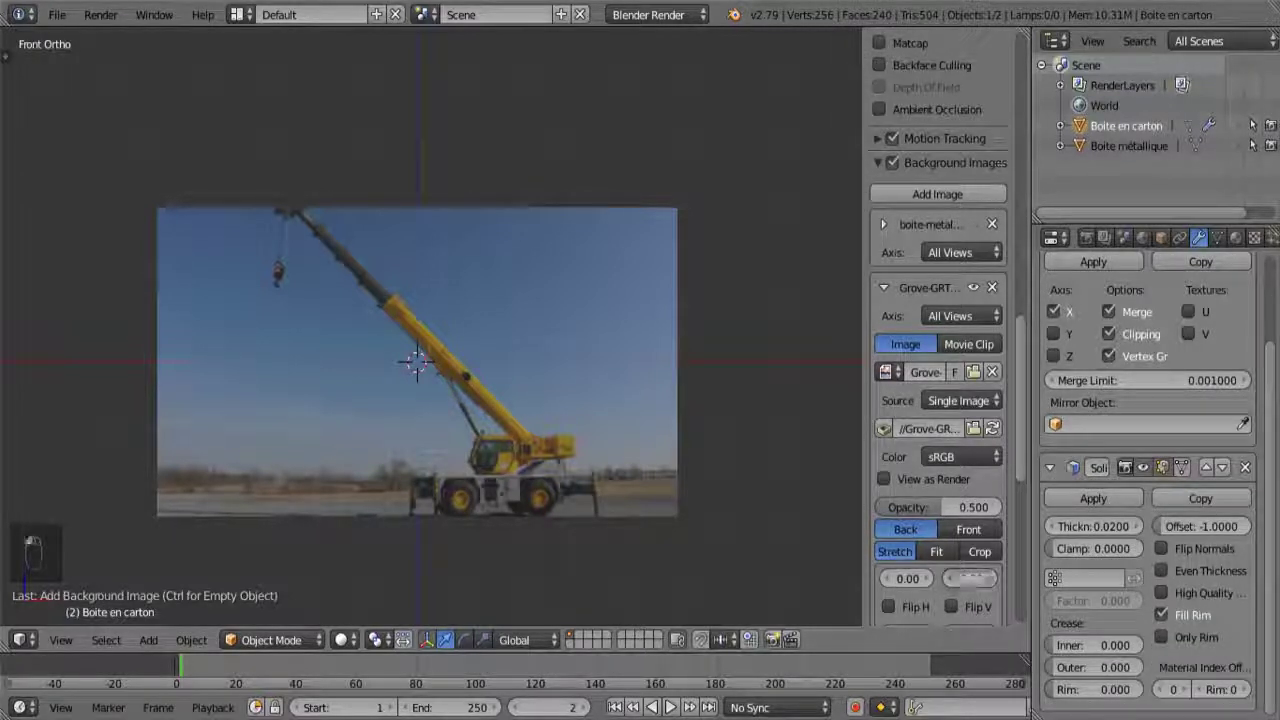
mouse_move(970, 578)
mouse_down()
mouse_move(1088, 578)
mouse_move(961, 583)
mouse_up()
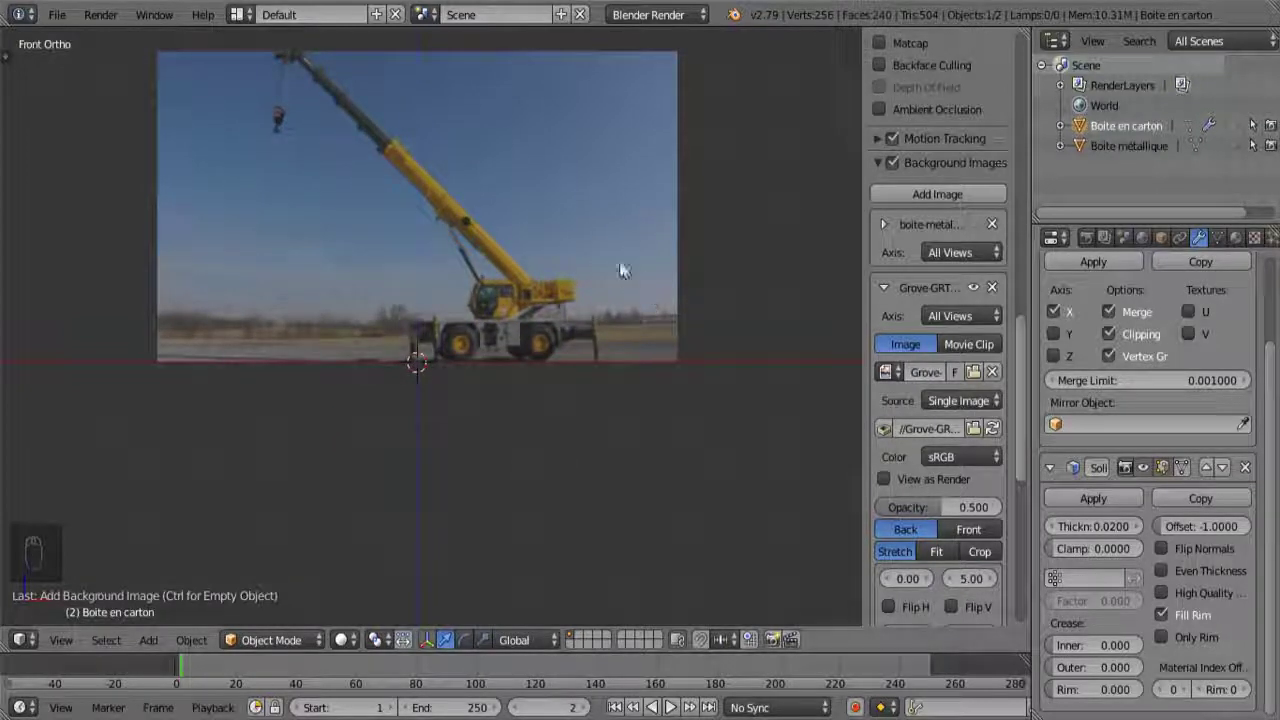
shift+middle_drag(590, 270, 705, 358)
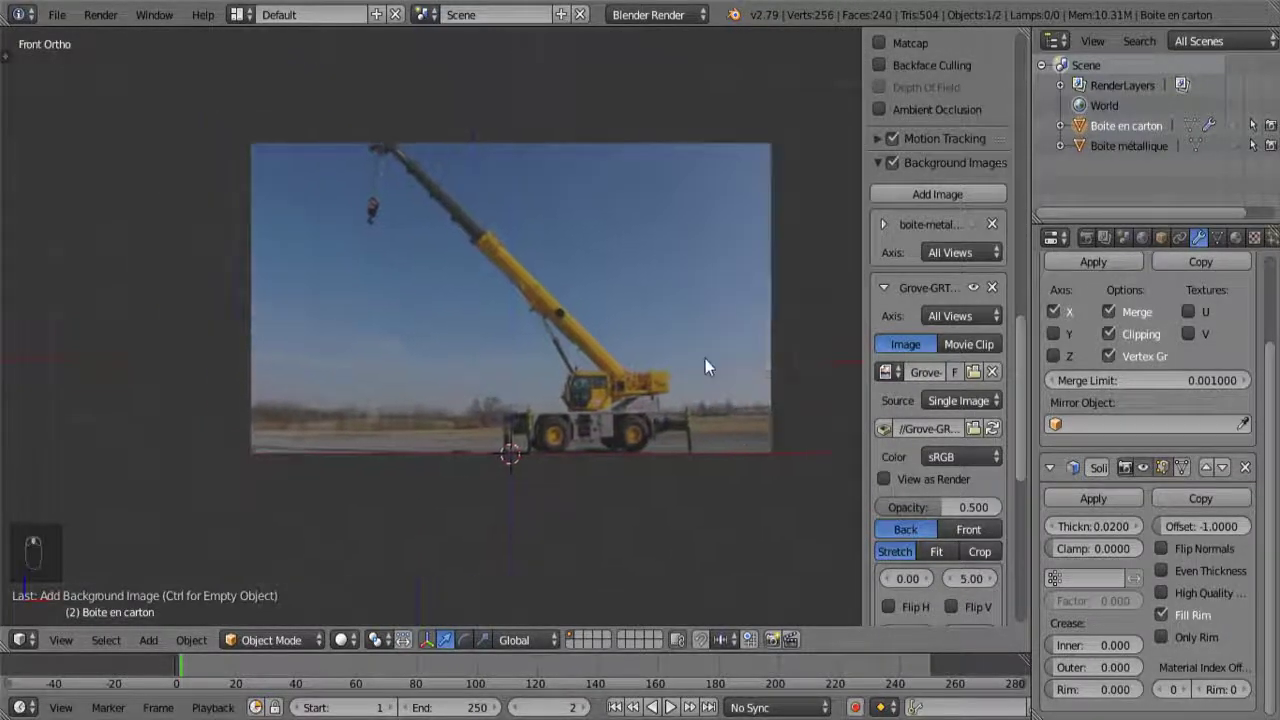
scroll(700, 340, up, 3)
shift+middle_drag(626, 337, 574, 331)
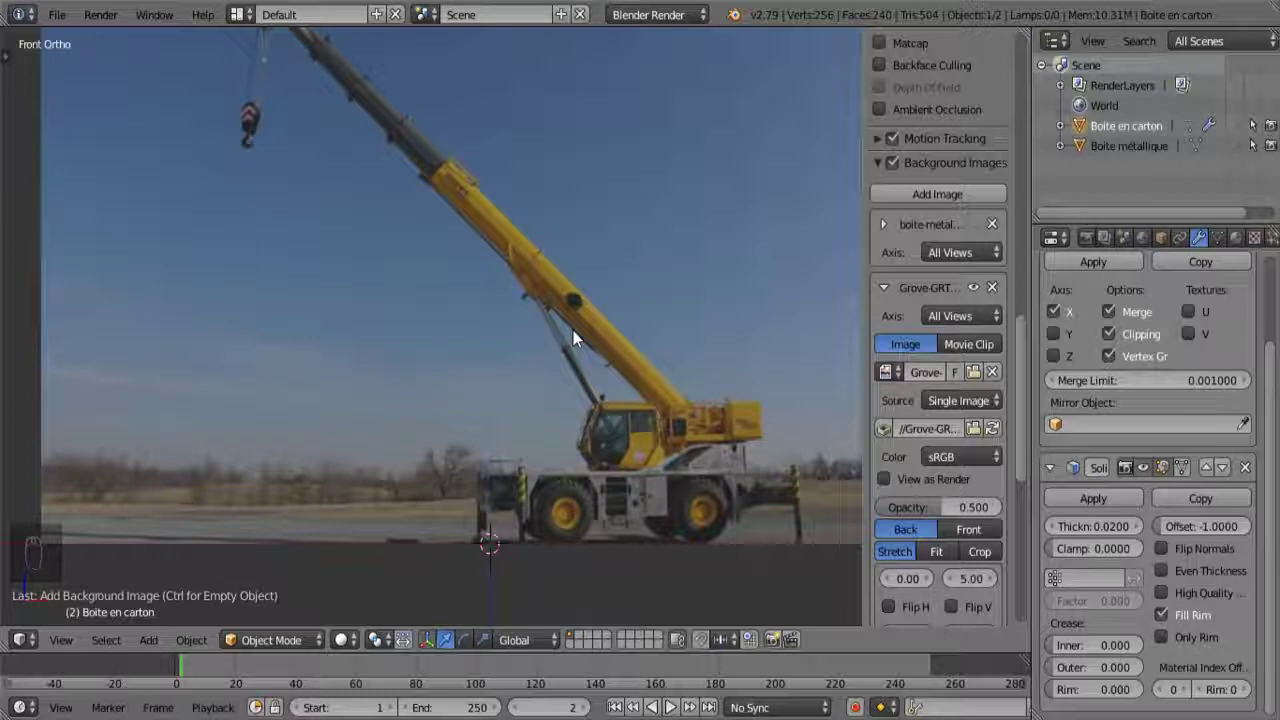
shift+middle_drag(494, 407, 492, 455)
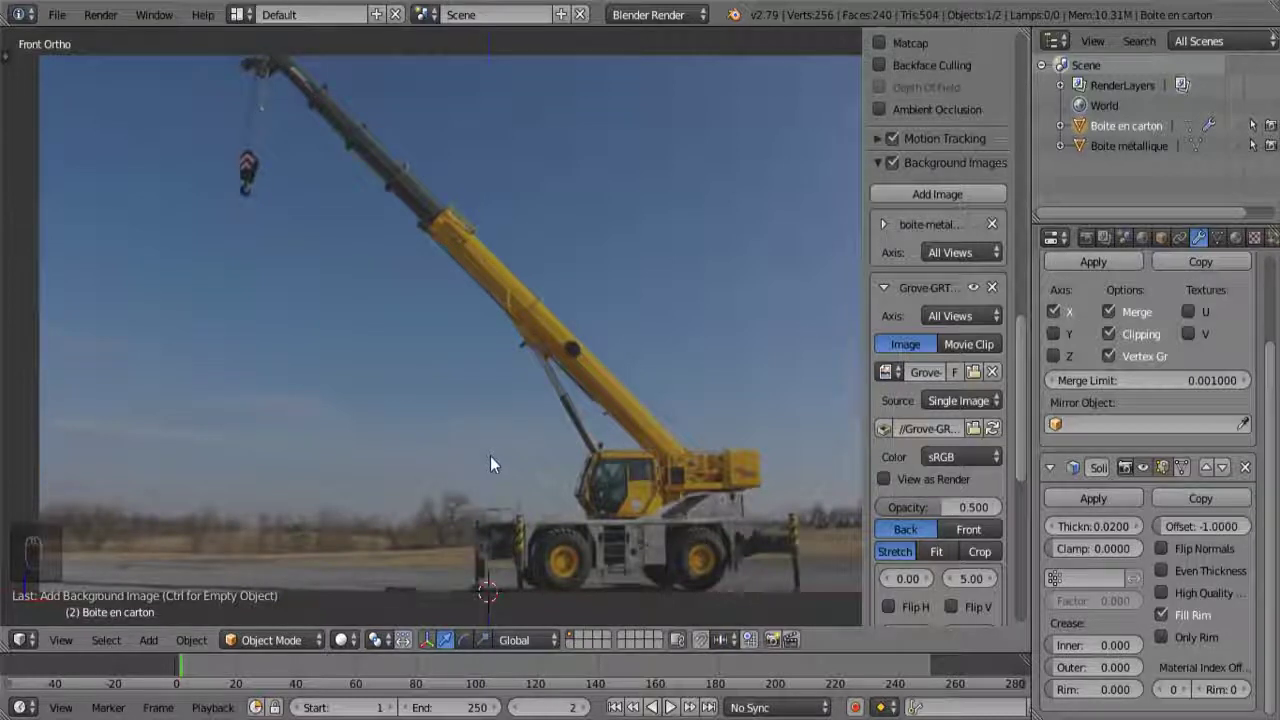
shift+middle_drag(612, 435, 574, 446)
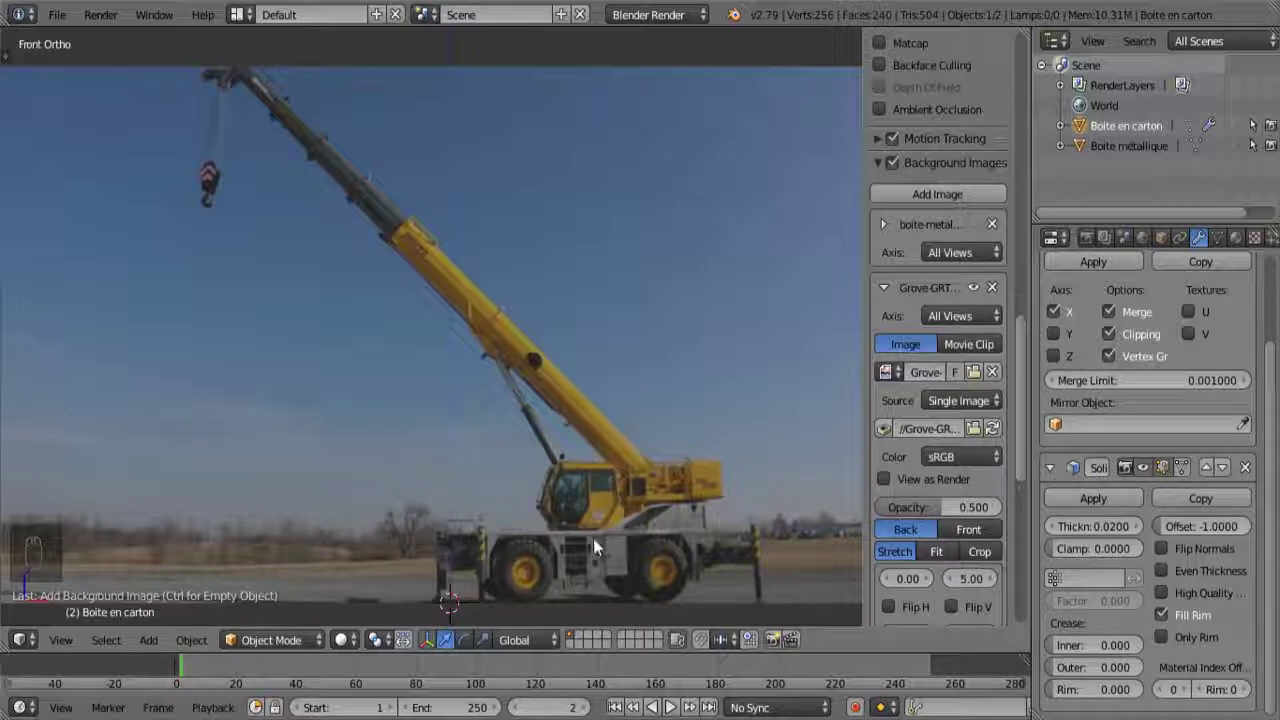
- Add a cylinder mesh to the scene in front of the crane background image
key(shift+a)
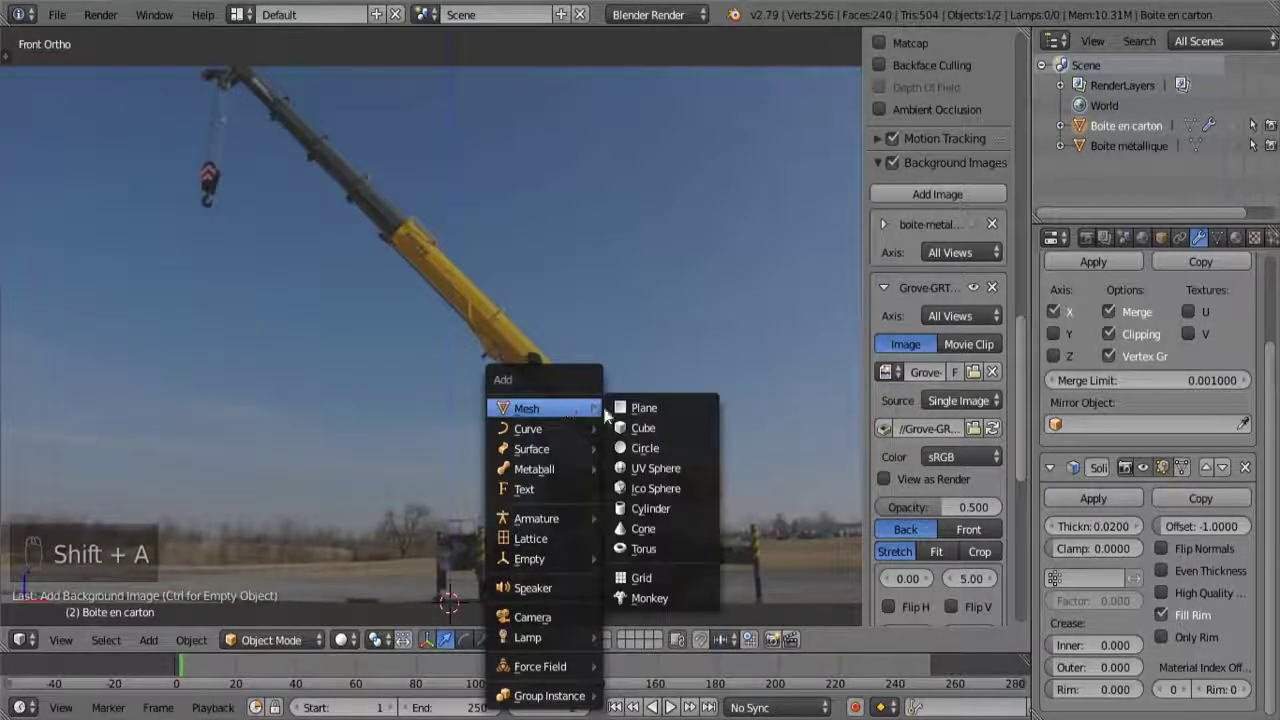
key(shift+a)
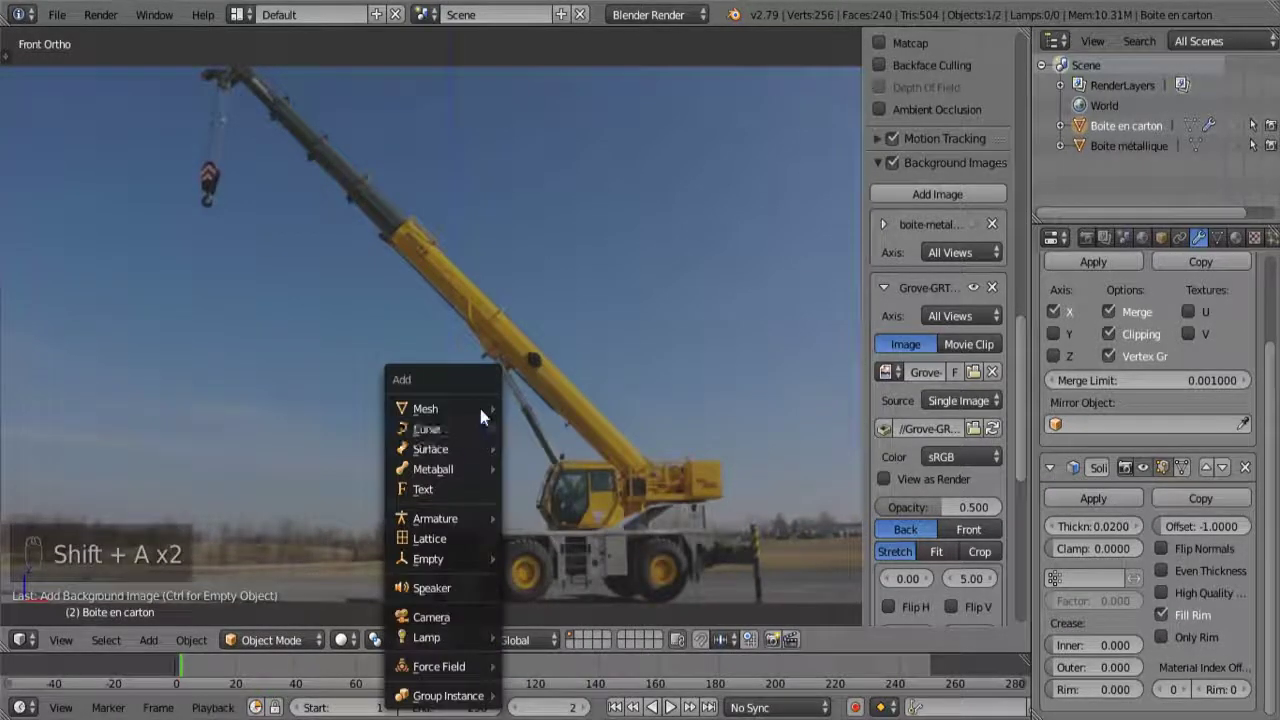
mouse_move(480, 408)
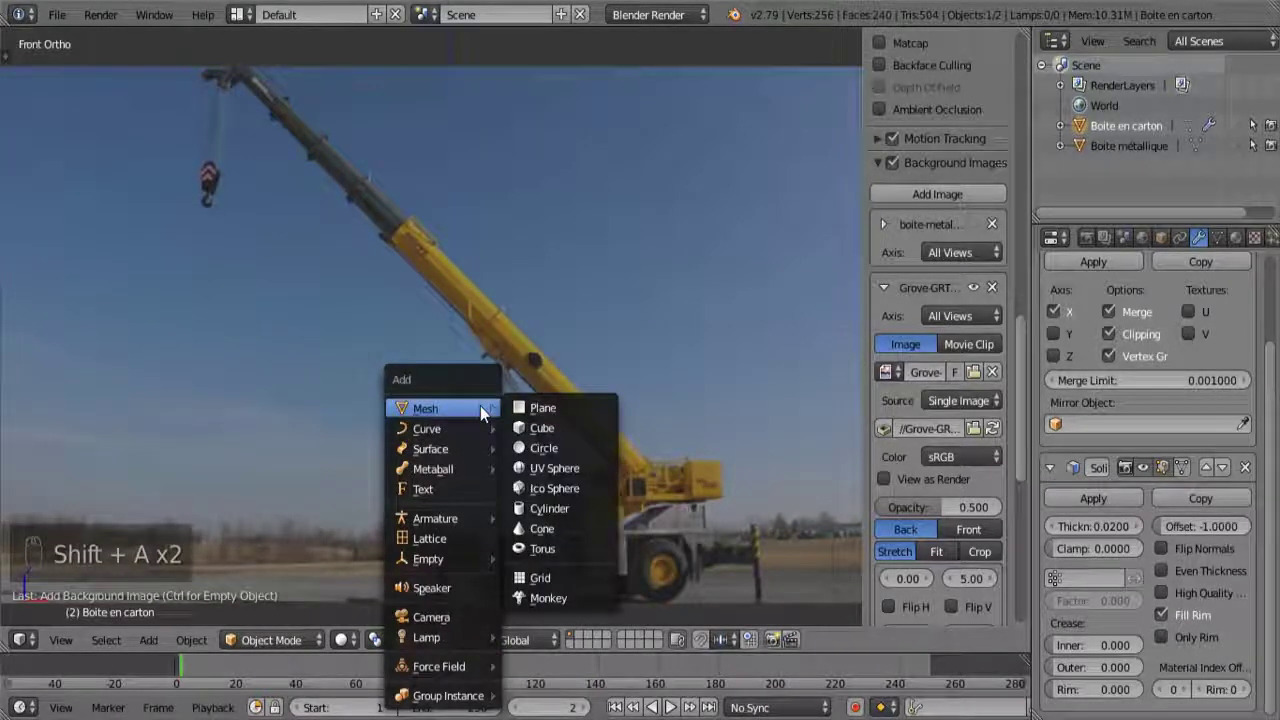
click(566, 511)
shift+middle_drag(542, 533, 559, 395)
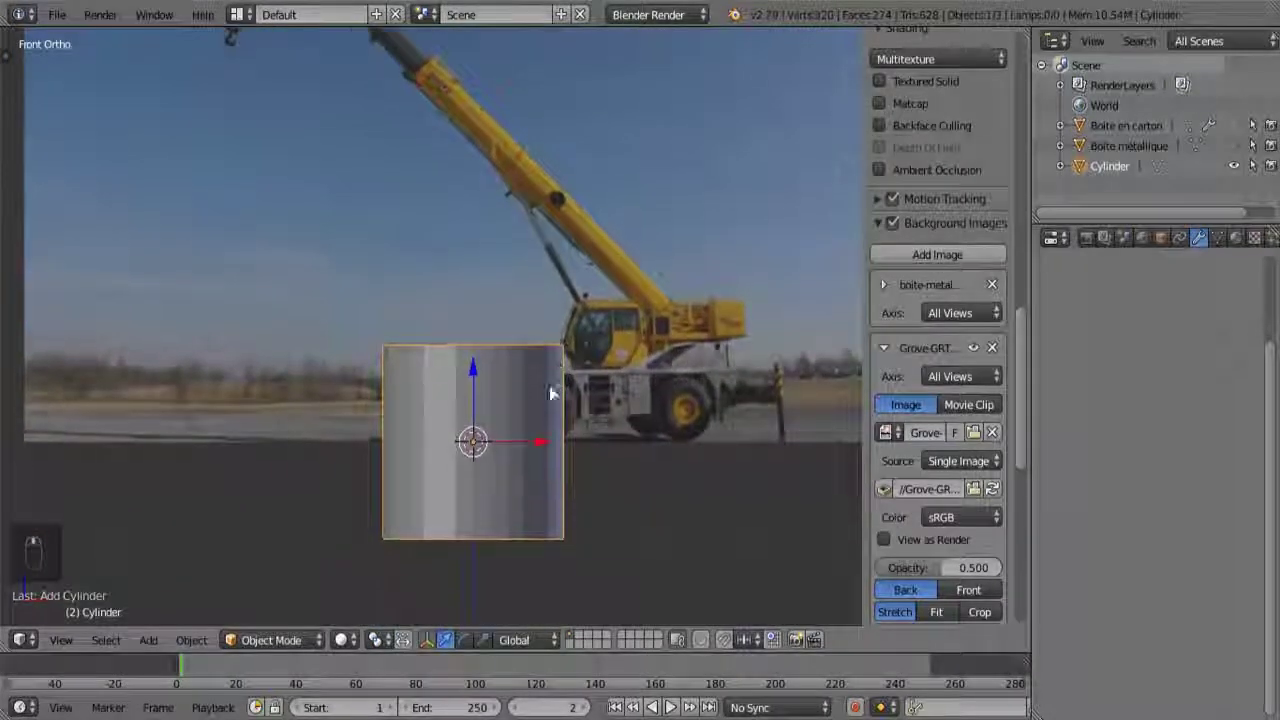
- Set the new cylinder's vertex count to 12 and hide the side panels around the view
key(n)
key(n)
key(t)
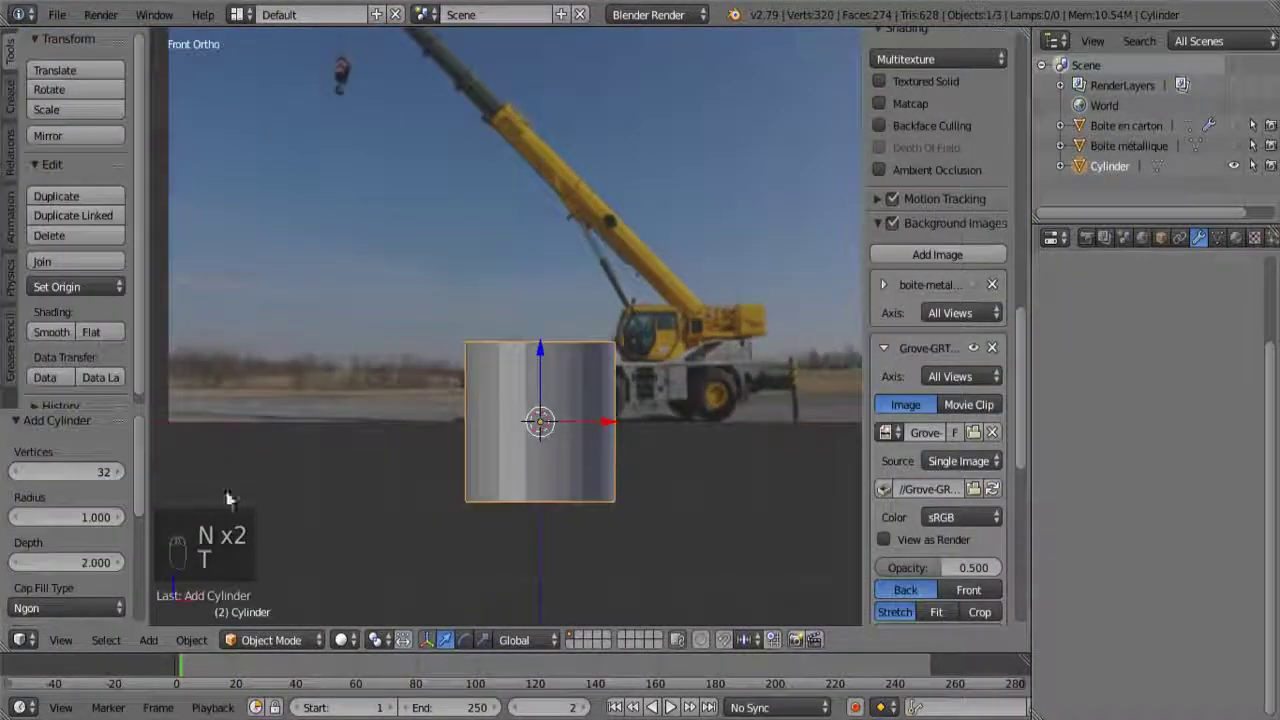
click(25, 472)
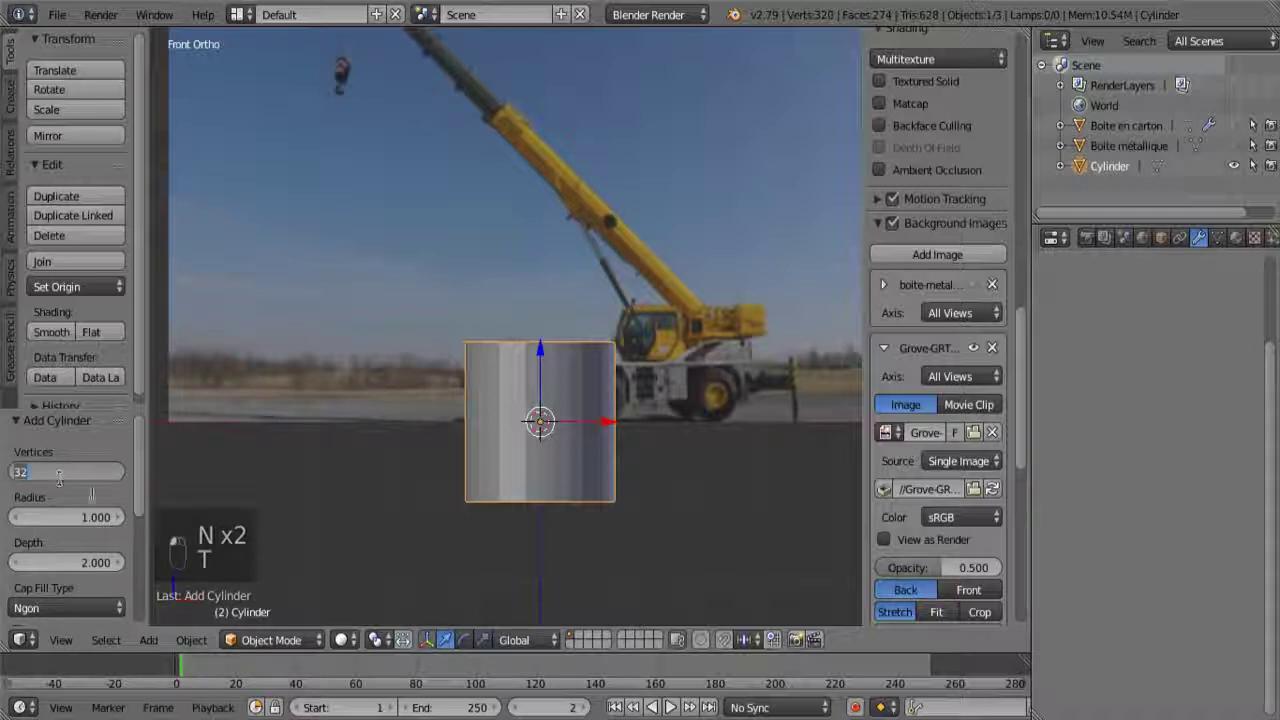
text(16)
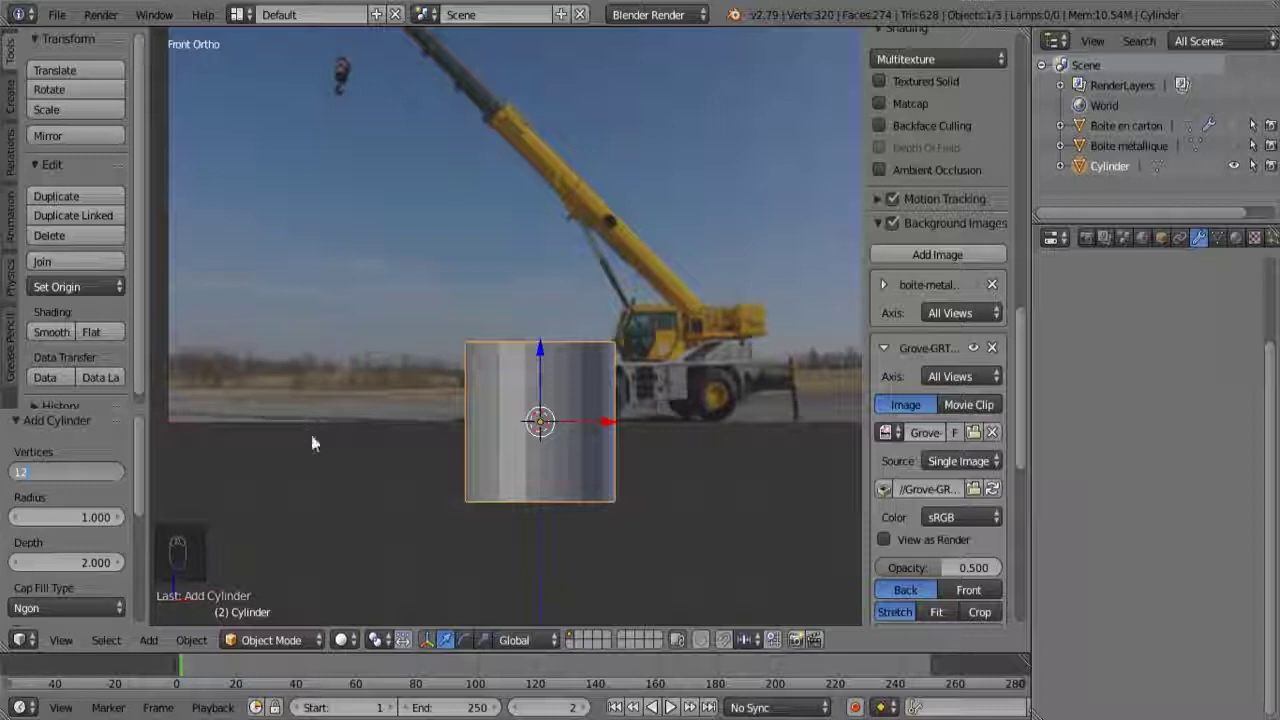
key(Return)
shift+middle_drag(589, 527, 647, 495)
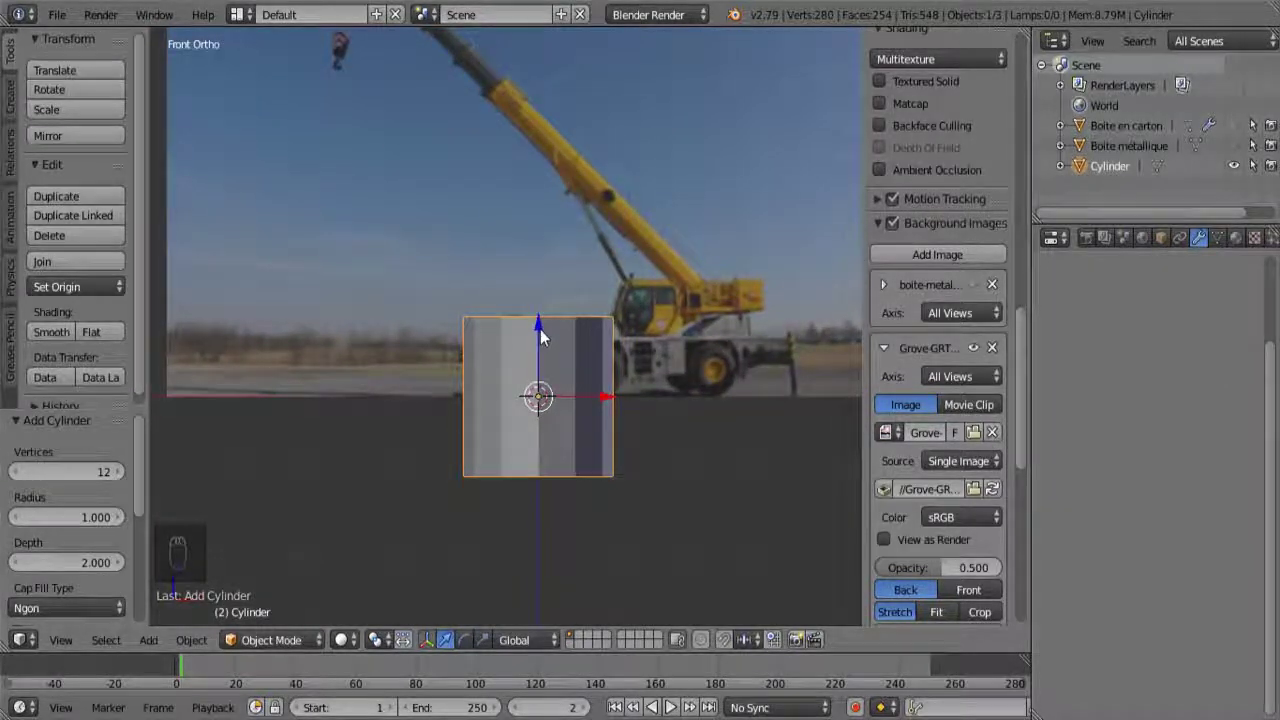
key(t)
key(n)
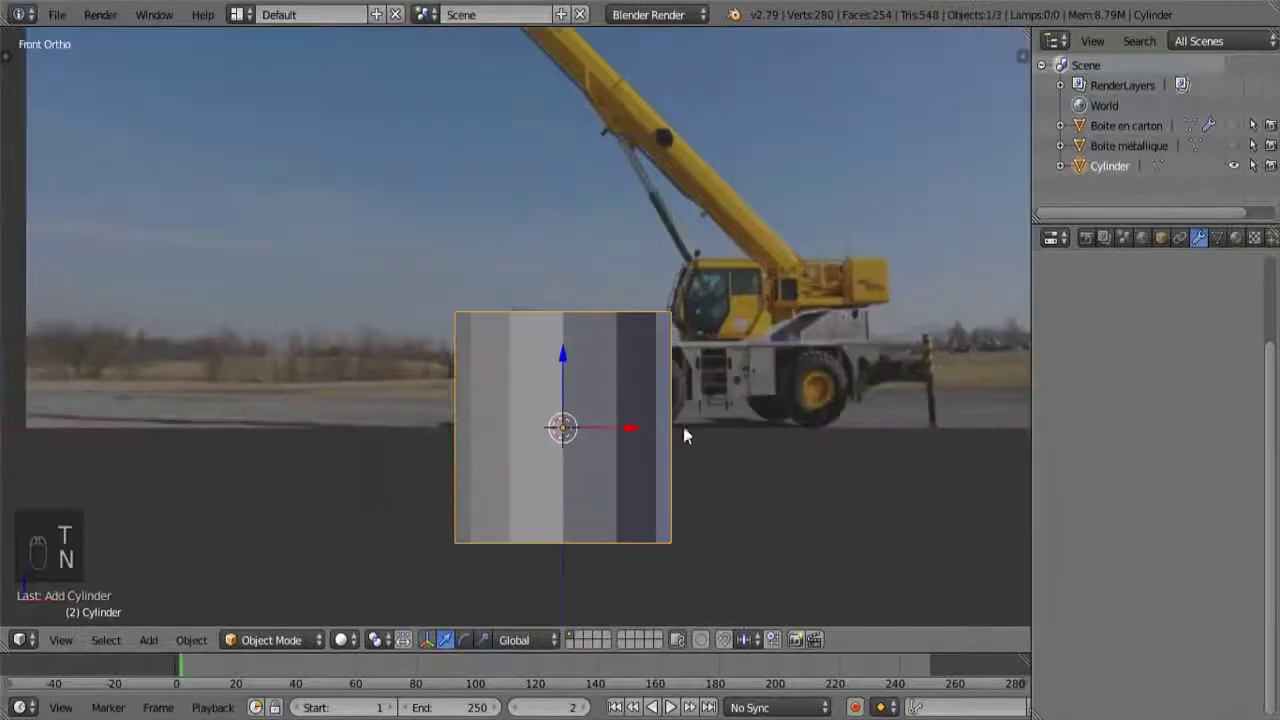
- Flatten the cylinder along the Z axis into a thin disc
key(s)
key(z)
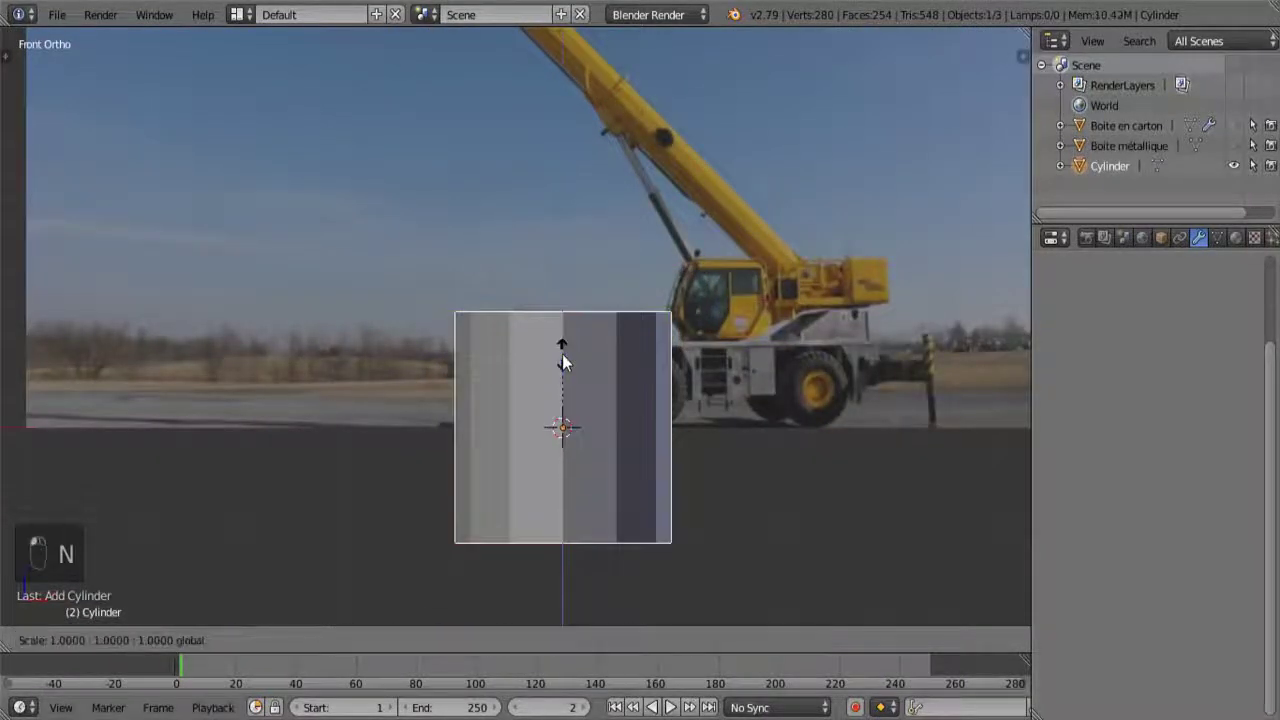
click(566, 420)
key(s)
click(563, 420)
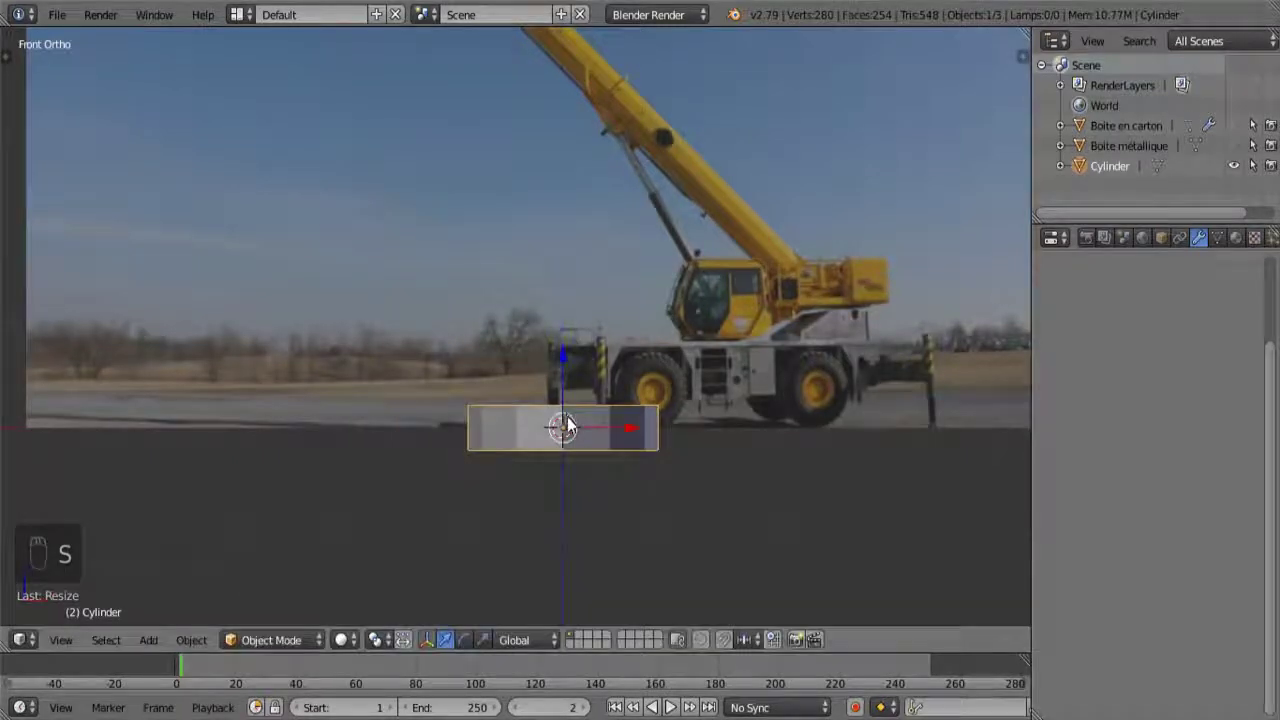
key(ctrl+z)
- Move the disc along X and up along Z onto the crane's upper body in the reference photo
drag(625, 428, 824, 418)
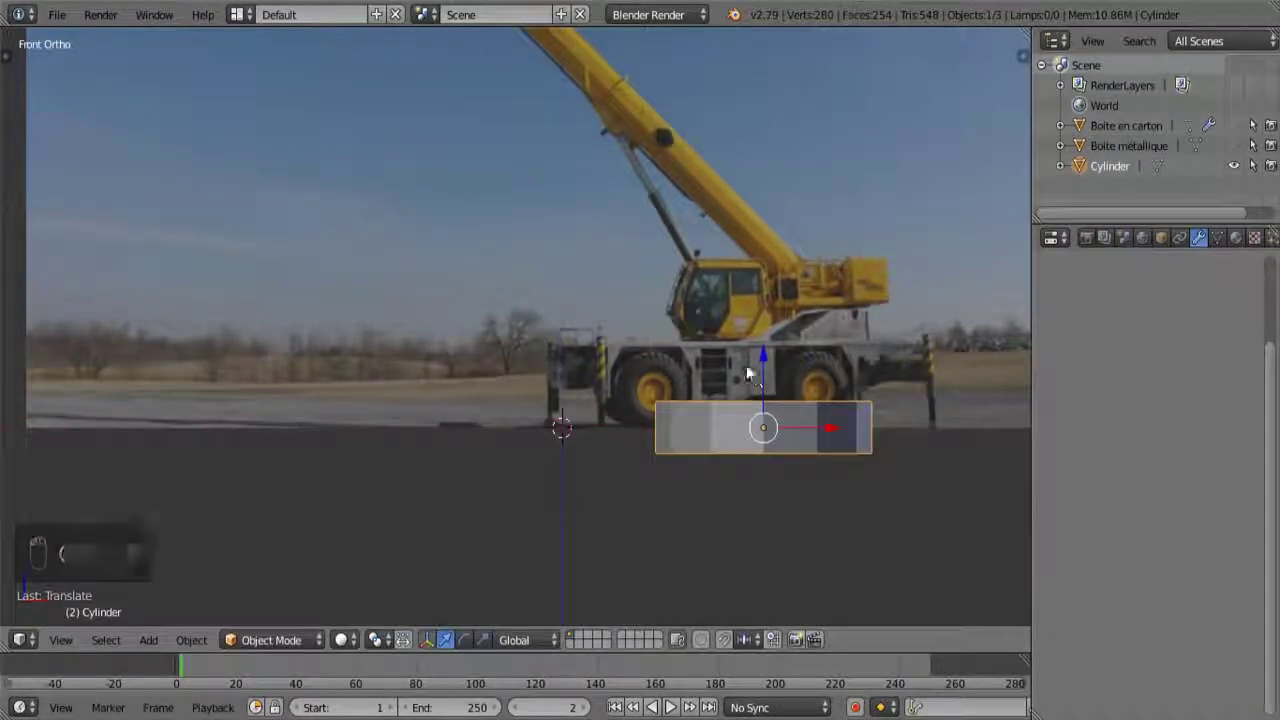
drag(772, 386, 777, 216)
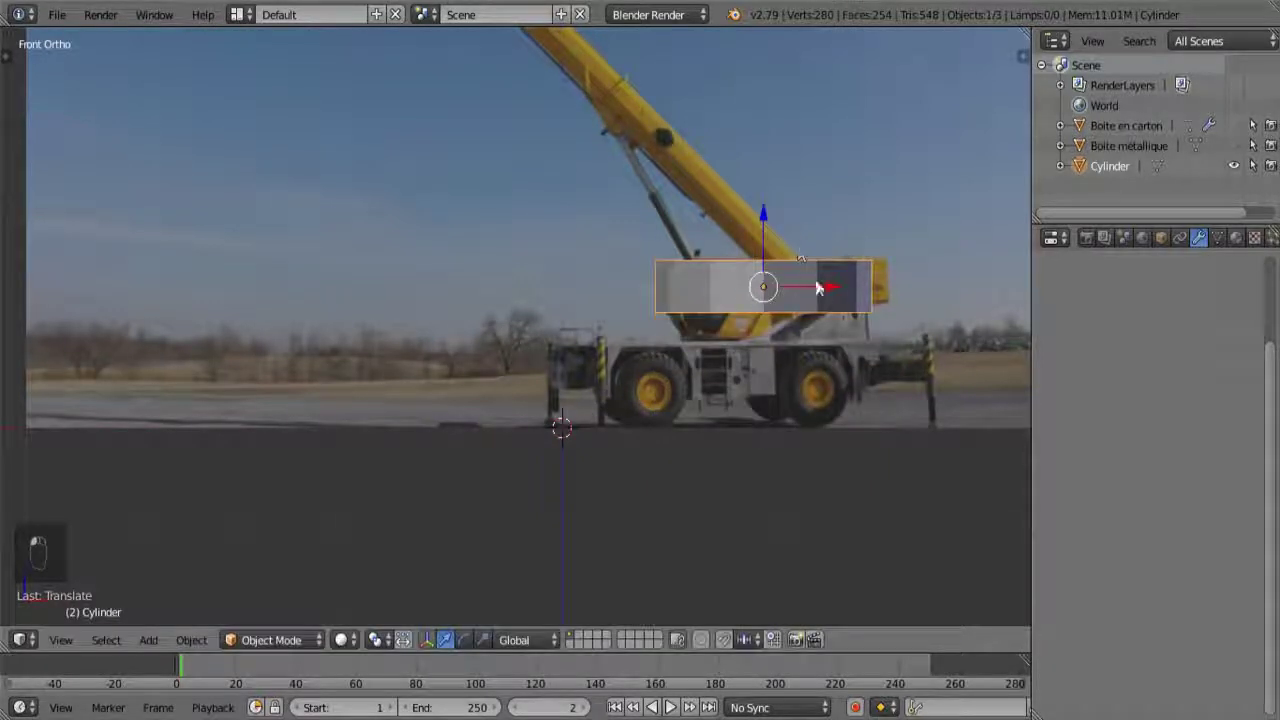
drag(832, 287, 841, 288)
key(s)
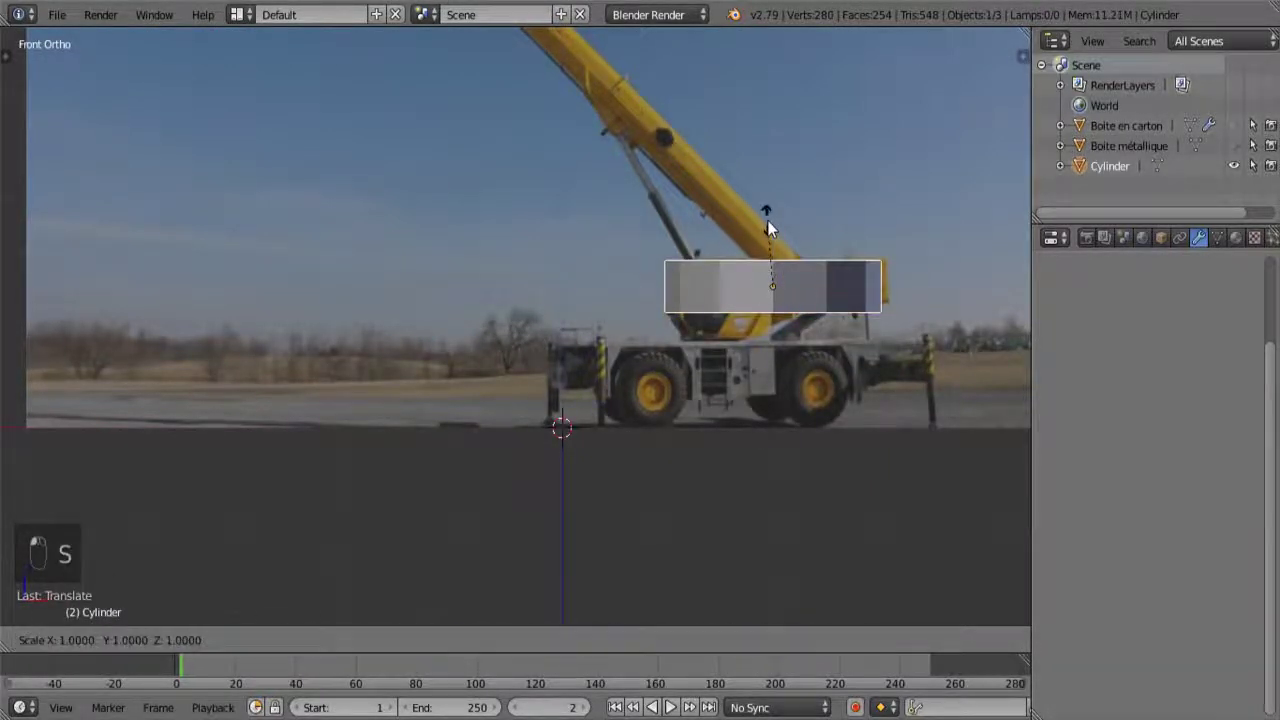
click(767, 220)
key(s)
click(779, 232)
key(s)
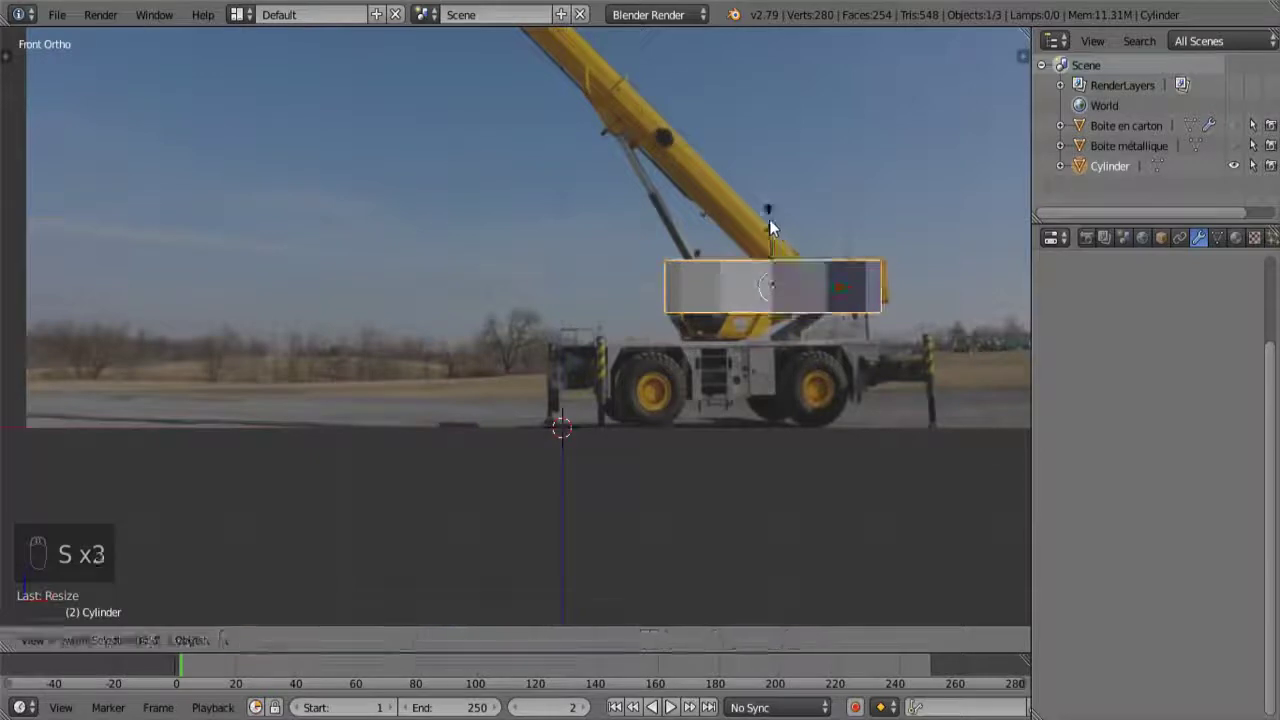
click(774, 222)
- Fine-tune the disc's X and Z position over the crane's cab and counterweight
mouse_move(773, 220)
mouse_down()
mouse_move(777, 250)
mouse_move(777, 221)
mouse_up()
drag(828, 300, 843, 301)
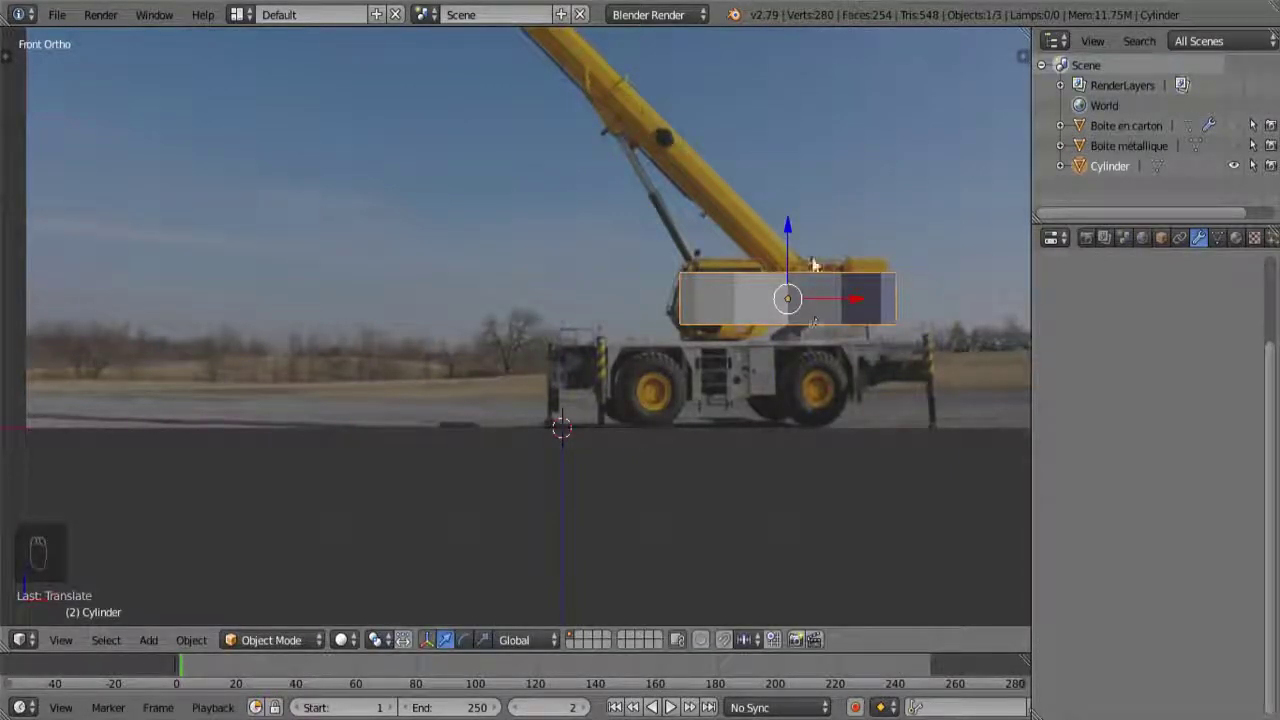
shift+middle_drag(811, 223, 758, 453)
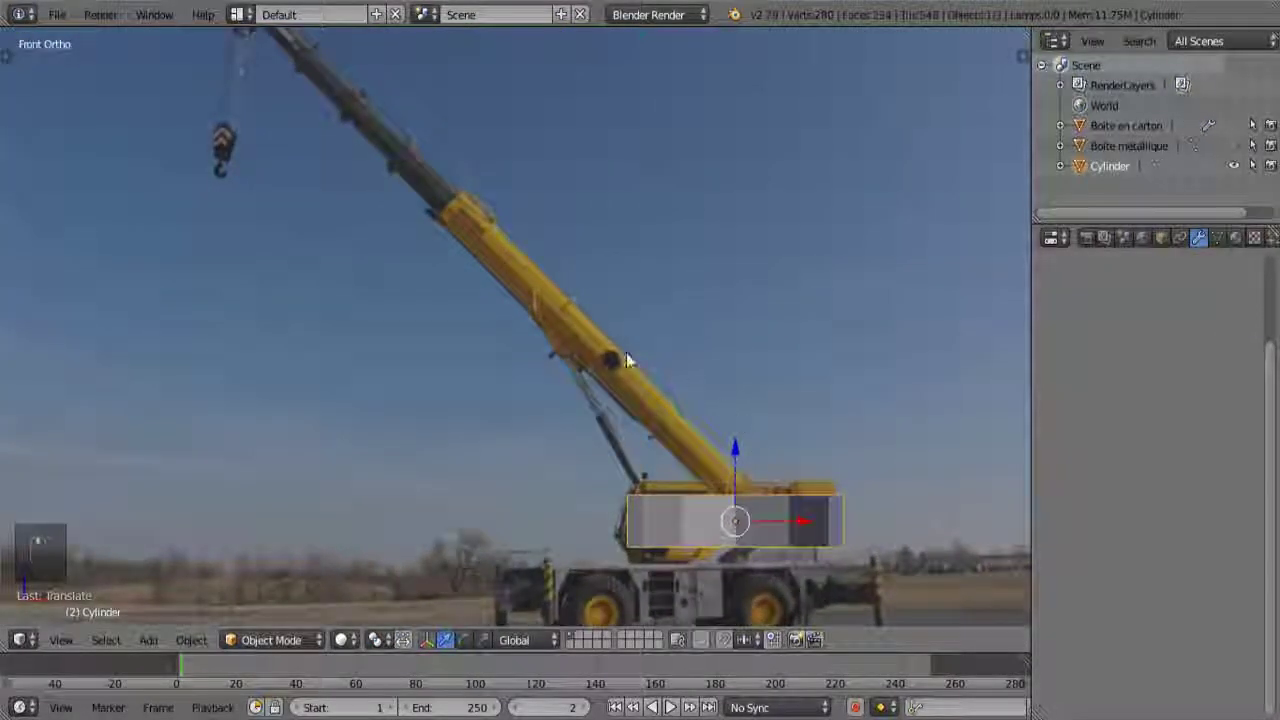
scroll(624, 350, down, 1)
shift+middle_drag(607, 337, 598, 360)
drag(686, 446, 685, 430)
key(Tab)
middle_drag(685, 430, 600, 382)
key(KP_1)
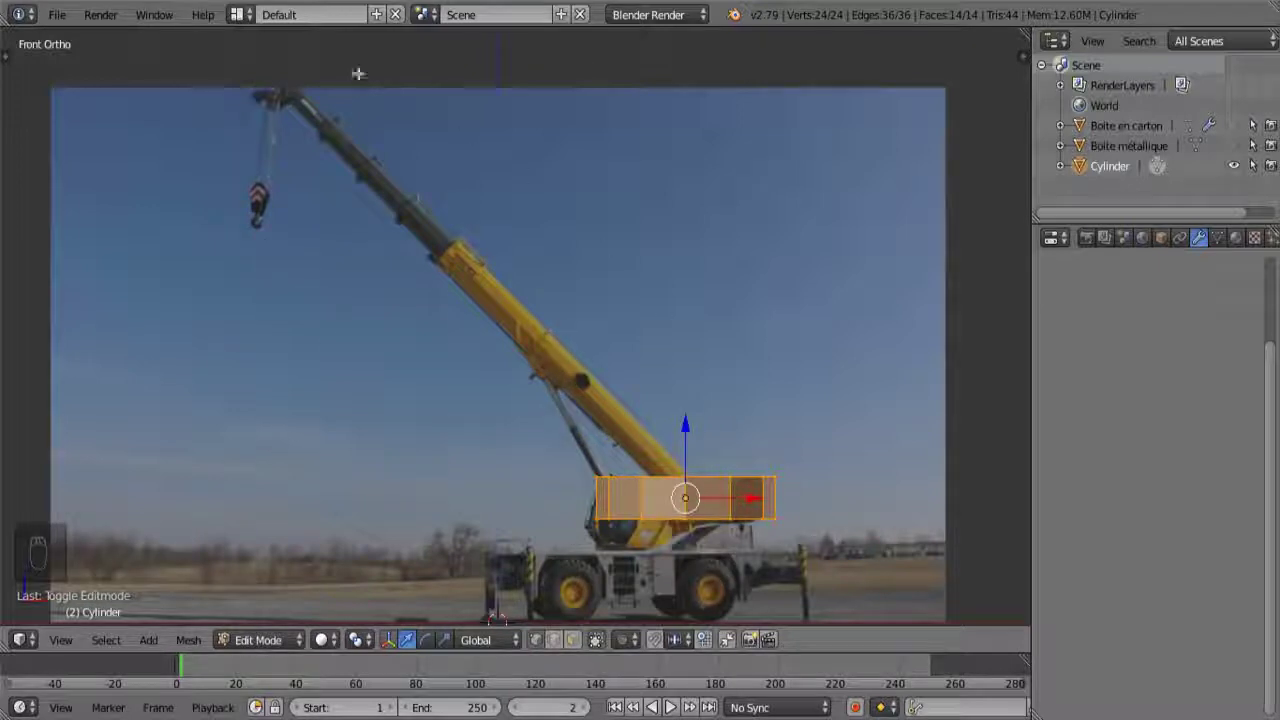
shift+middle_drag(370, 335, 417, 345)
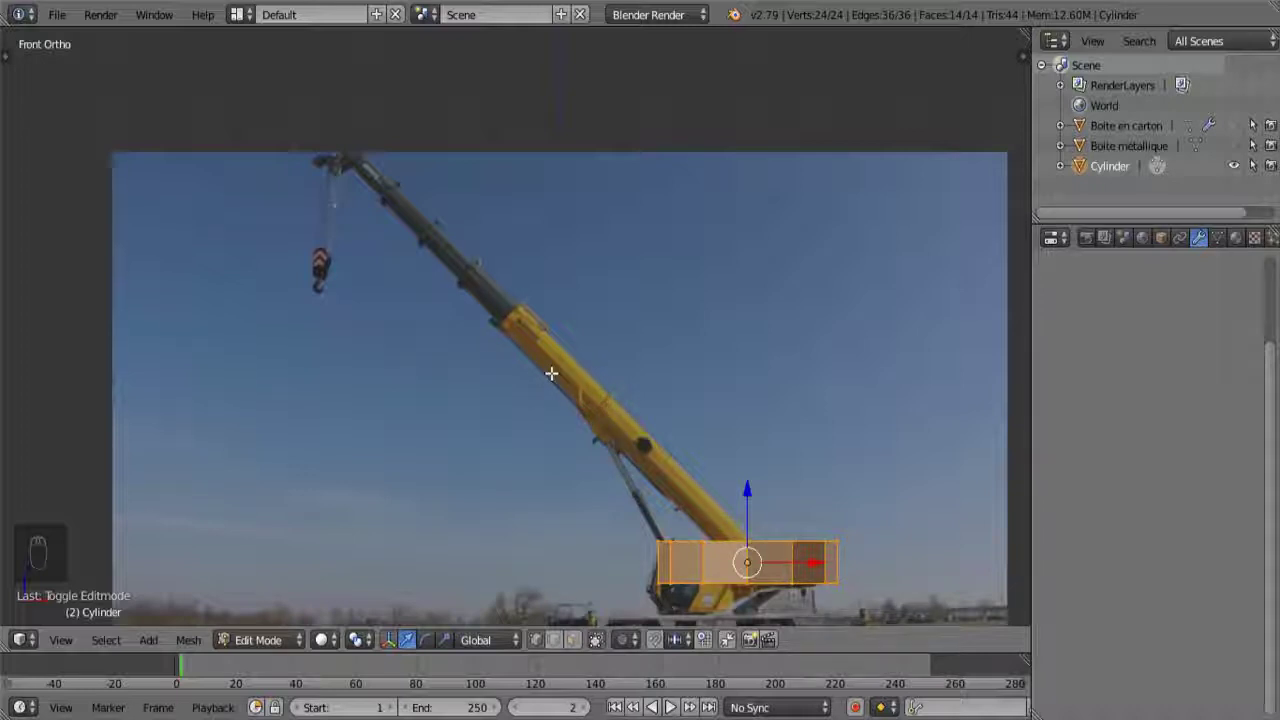
scroll(551, 373, down, 2)
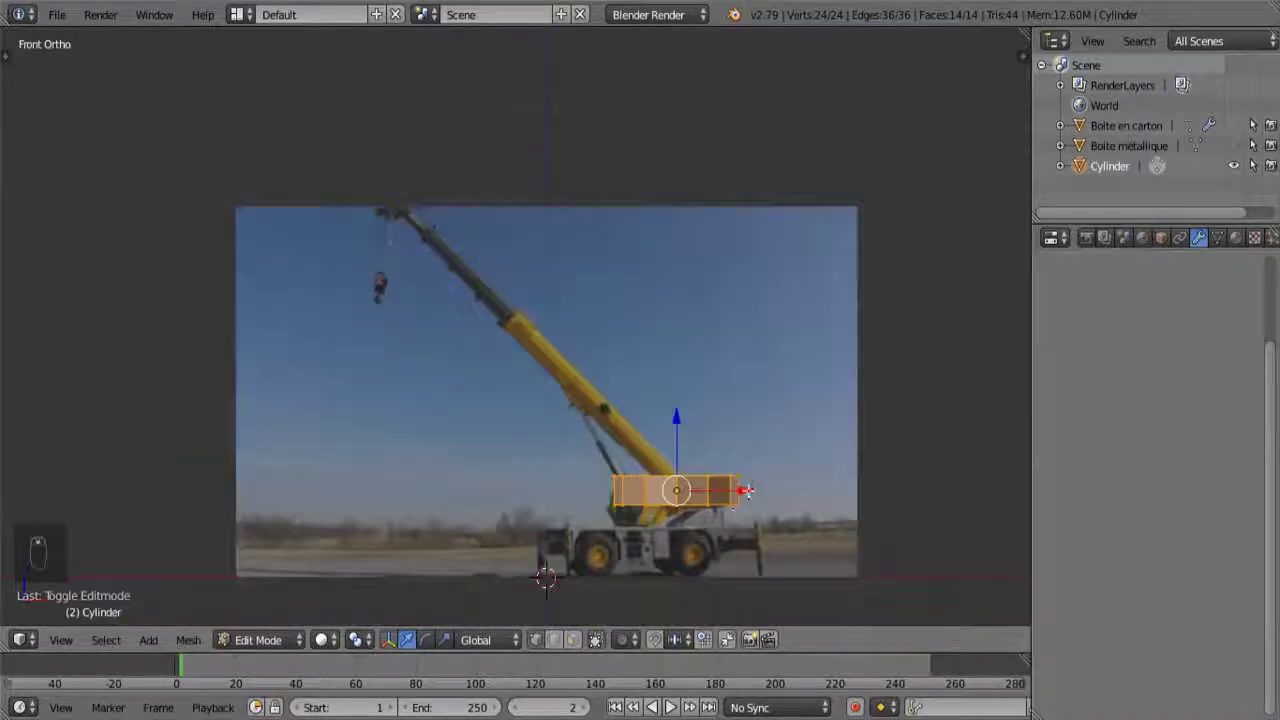
shift+middle_drag(681, 436, 669, 407)
drag(668, 403, 666, 430)
shift+middle_drag(722, 454, 694, 471)
scroll(722, 479, up, 2)
key(ctrl+z)
- In Object Mode, lower the disc along Z to just above the crane's chassis, and return to Edit Mode
key(Tab)
drag(697, 450, 694, 476)
key(Tab)
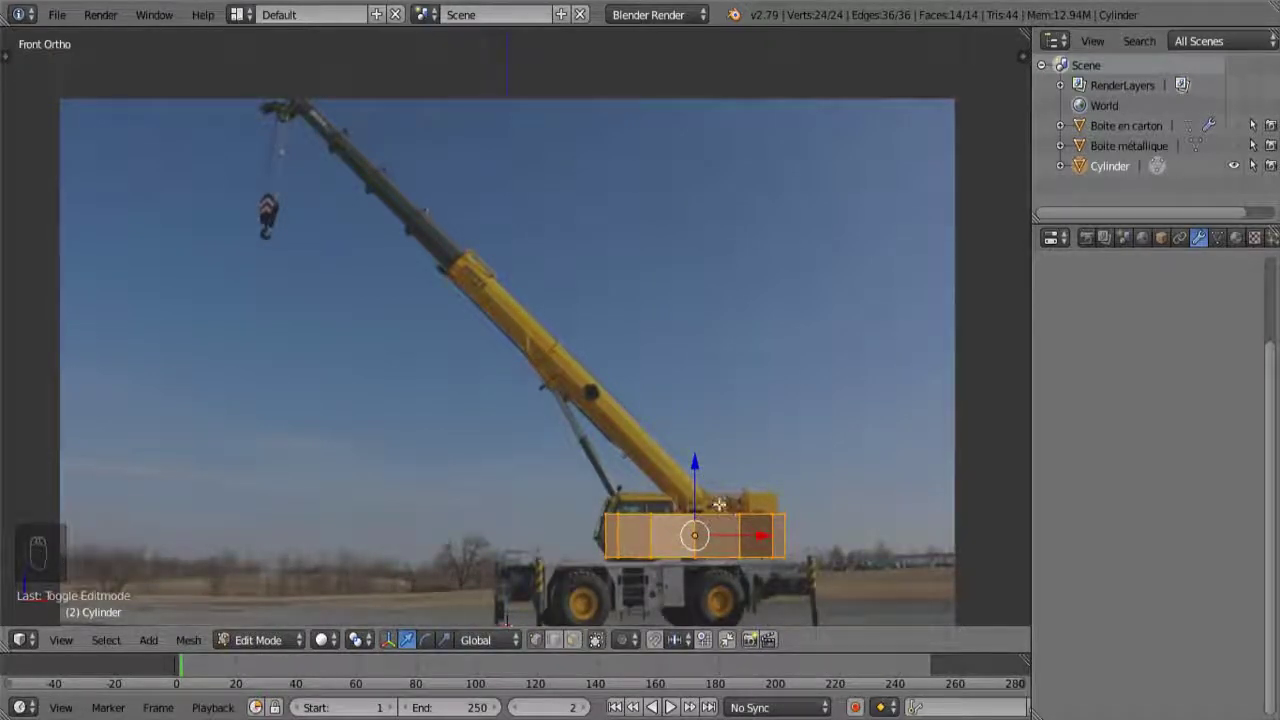
- Select the disc's top face by its outer vertex loop, trying face selection before returning to vertex selection
alt+right_click(716, 516)
middle_drag(716, 519, 714, 543)
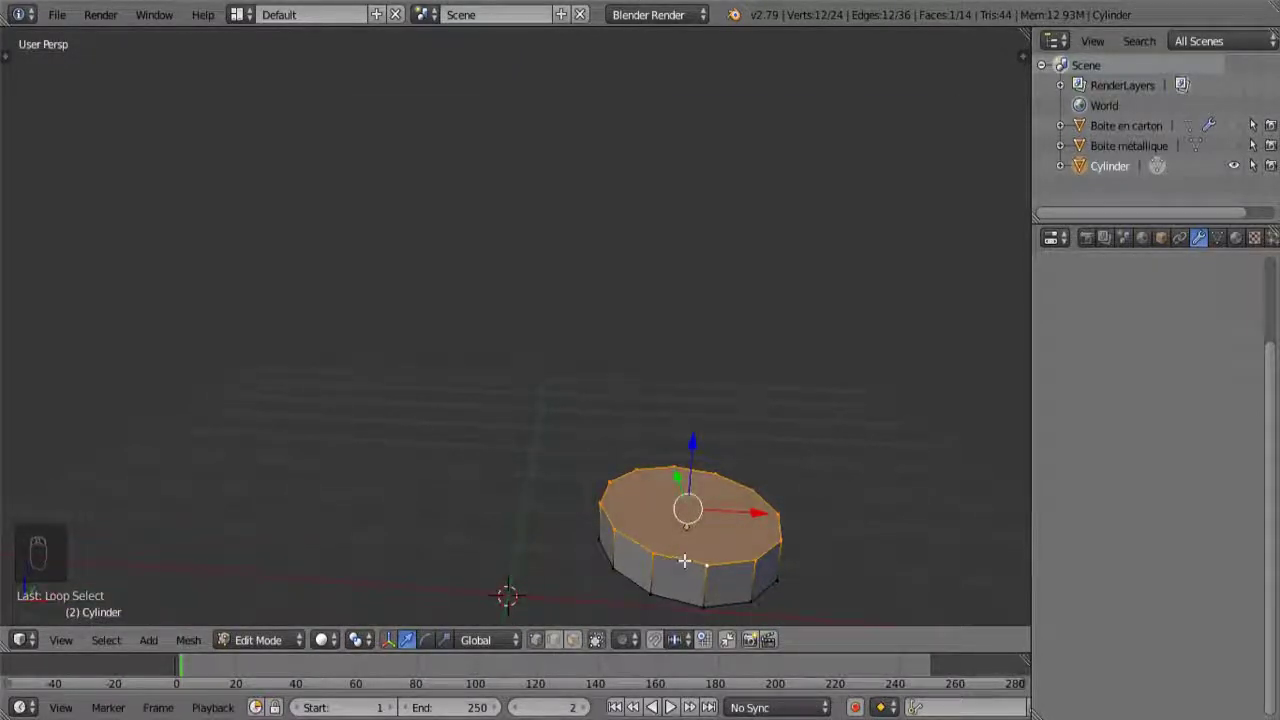
click(572, 640)
shift+right_click(668, 538)
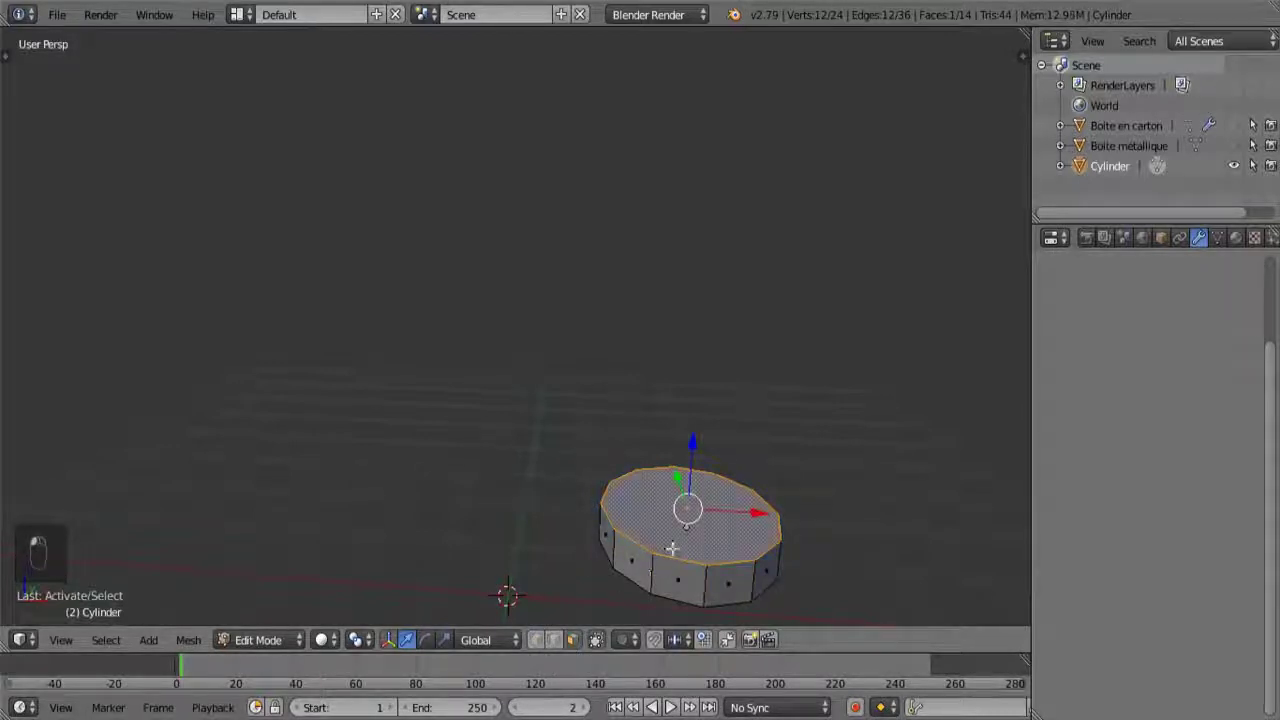
click(537, 641)
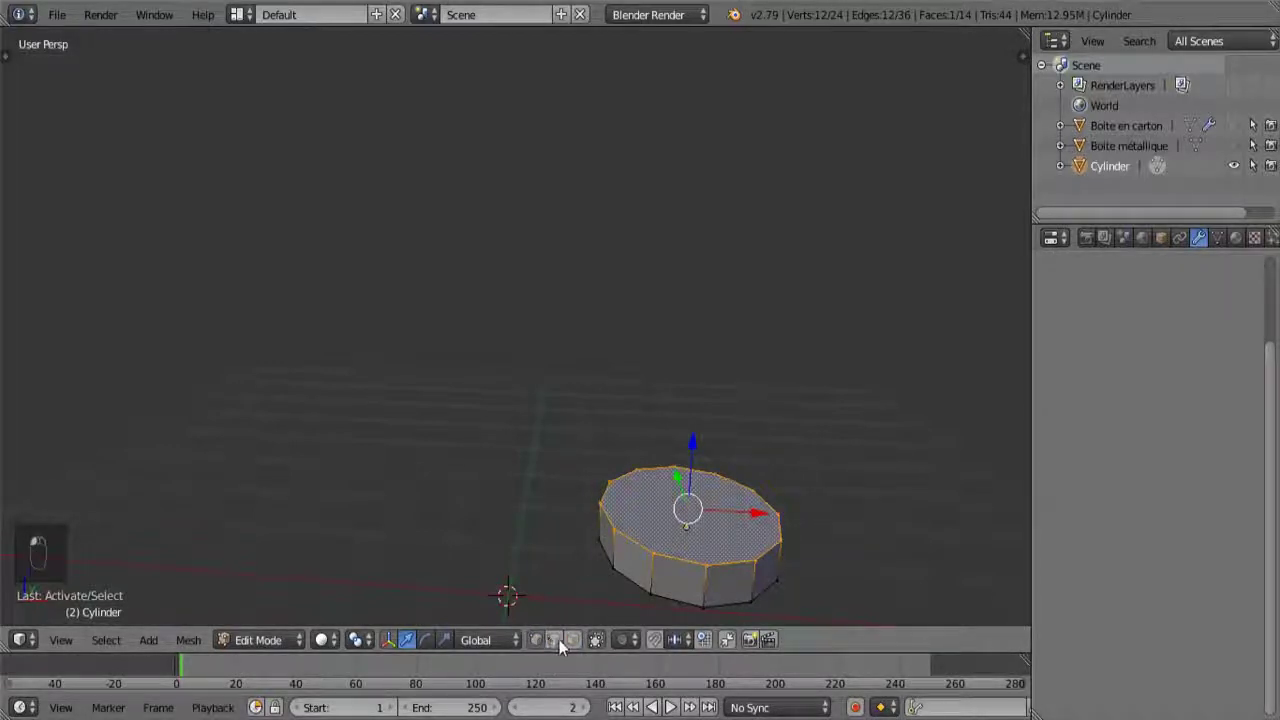
alt+right_click(678, 562)
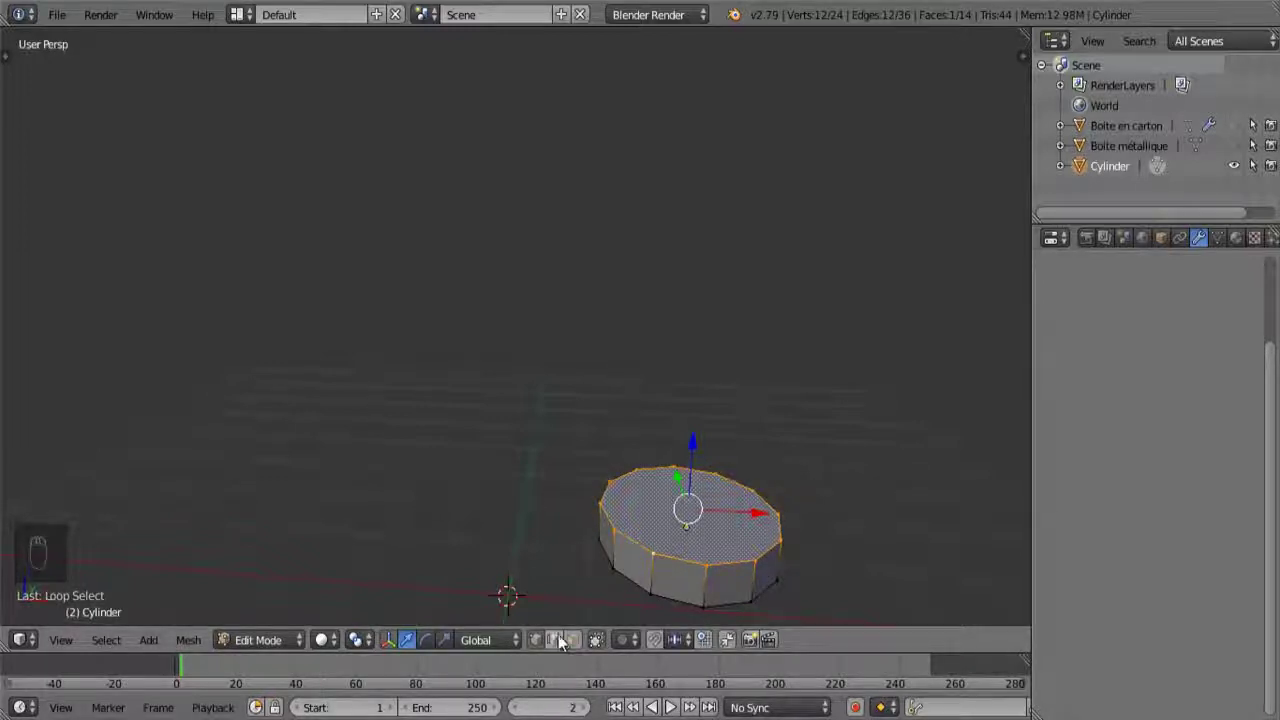
key(KP_1)
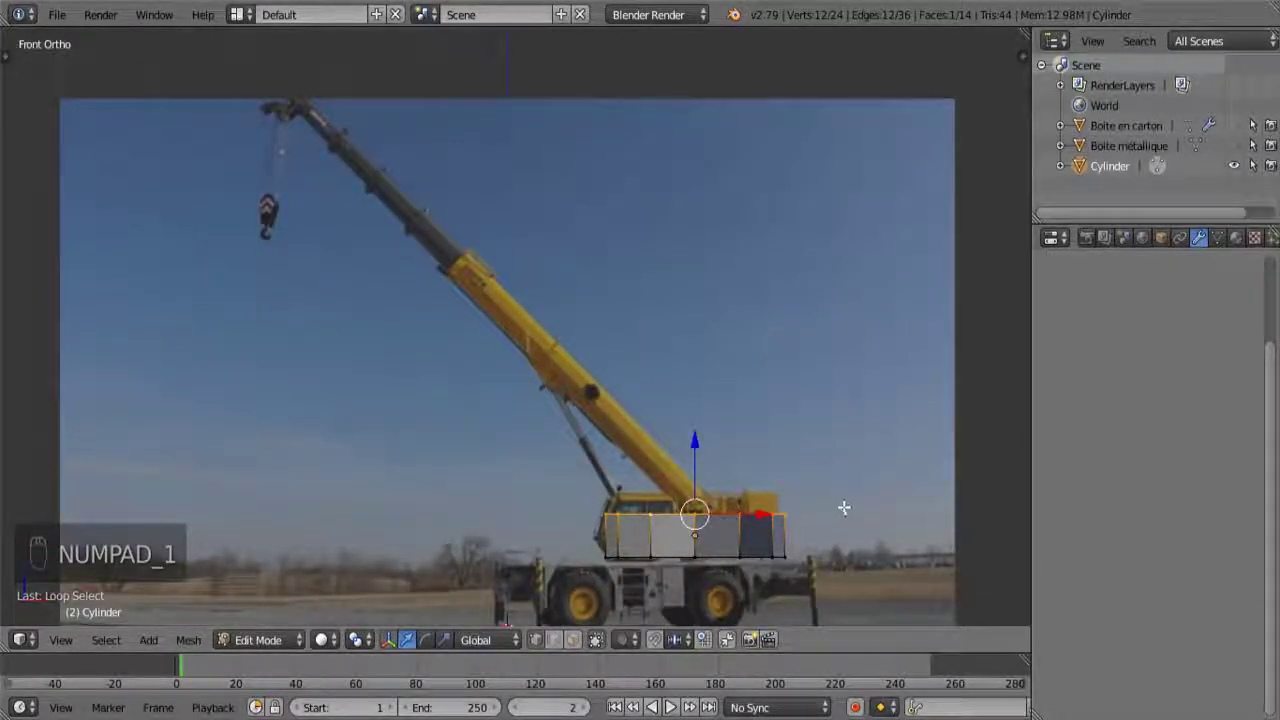
- Inset the disc's top face and scale the inner face uniformly to about 0.89
middle_drag(844, 508, 789, 448)
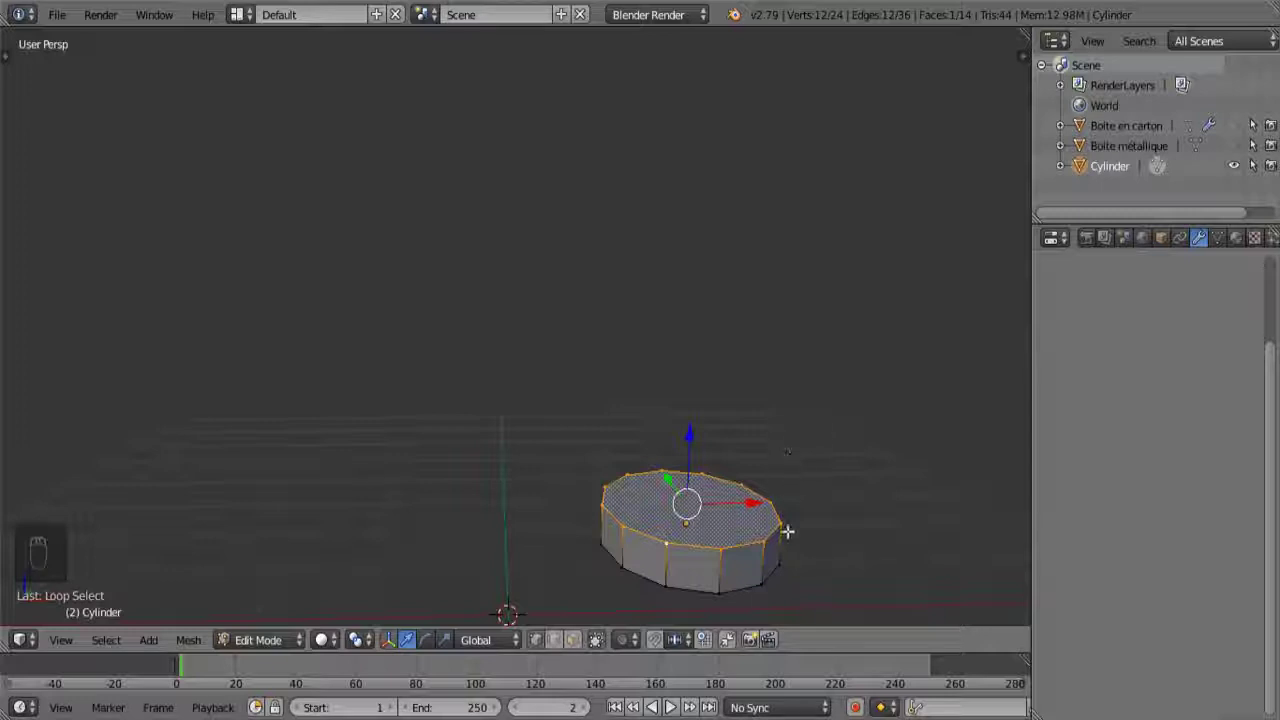
key(i)
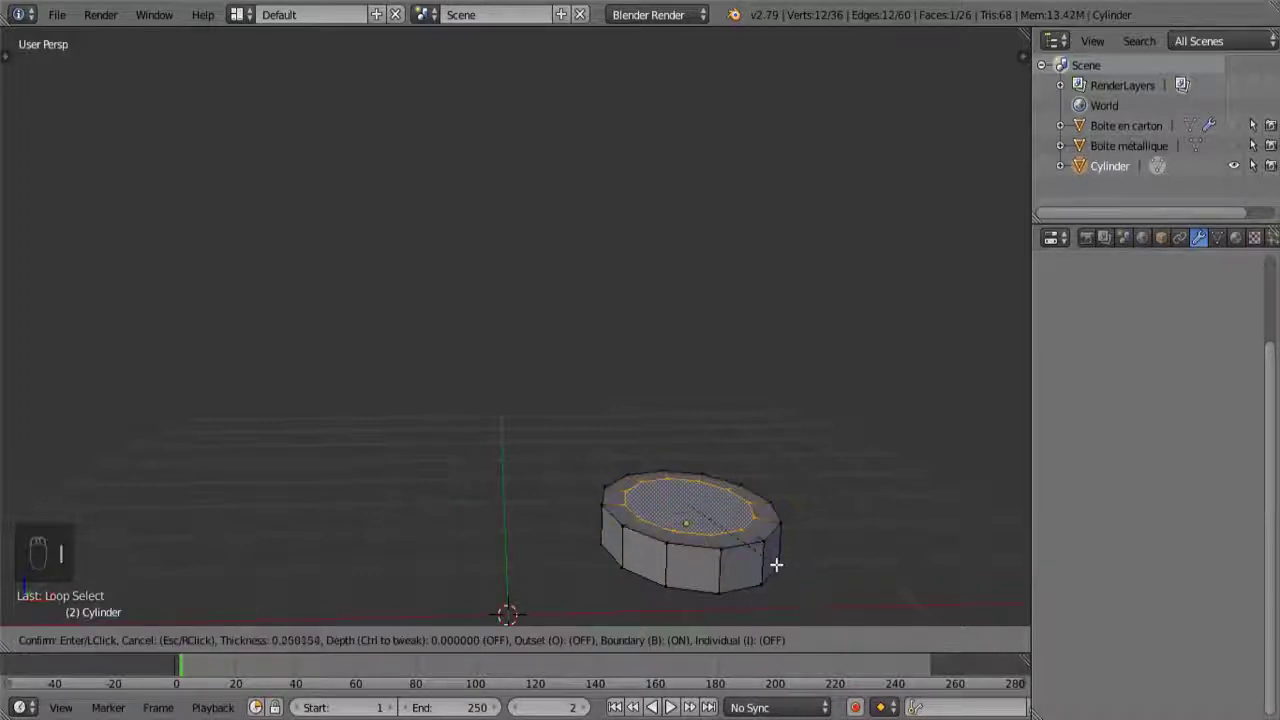
click(763, 561)
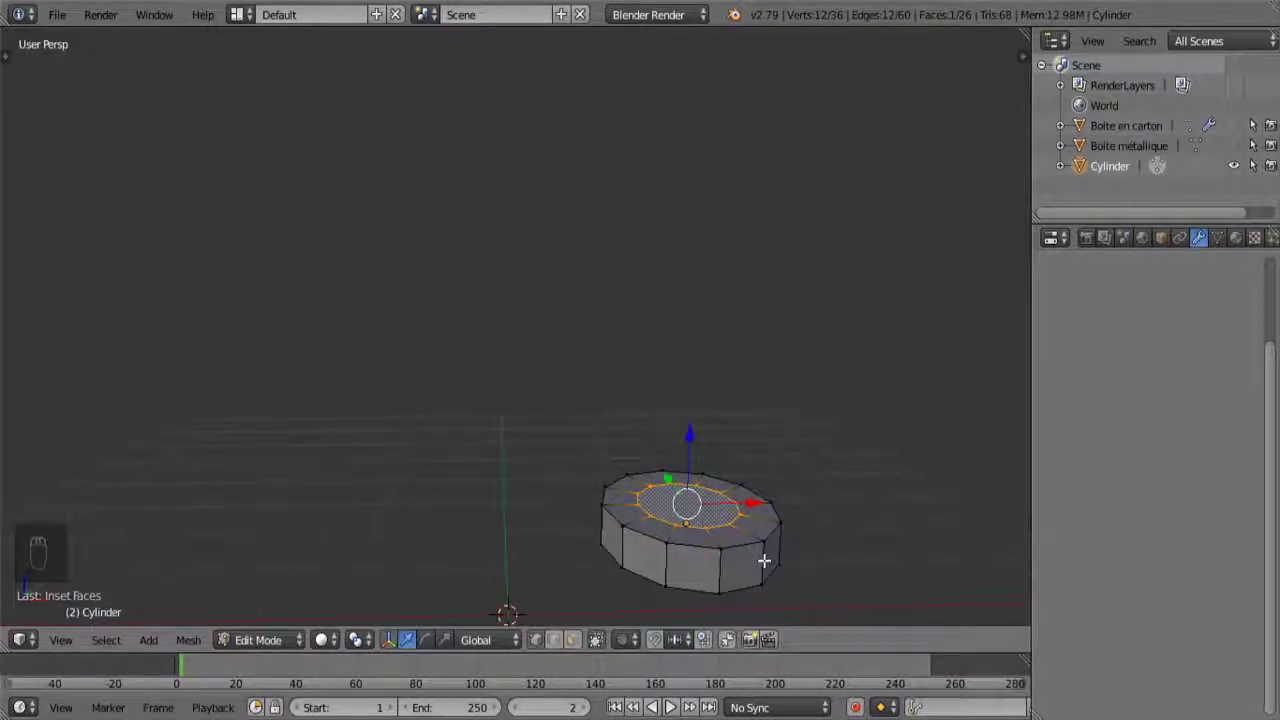
key(KP_1)
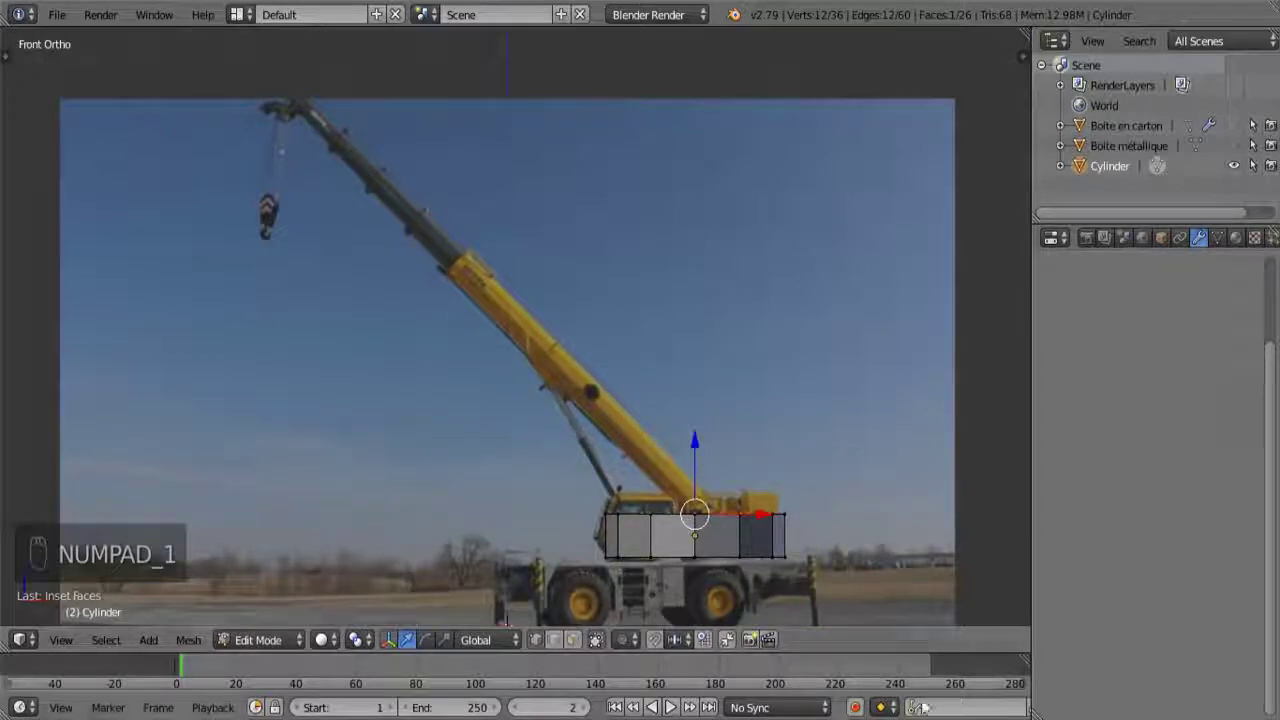
key(s)
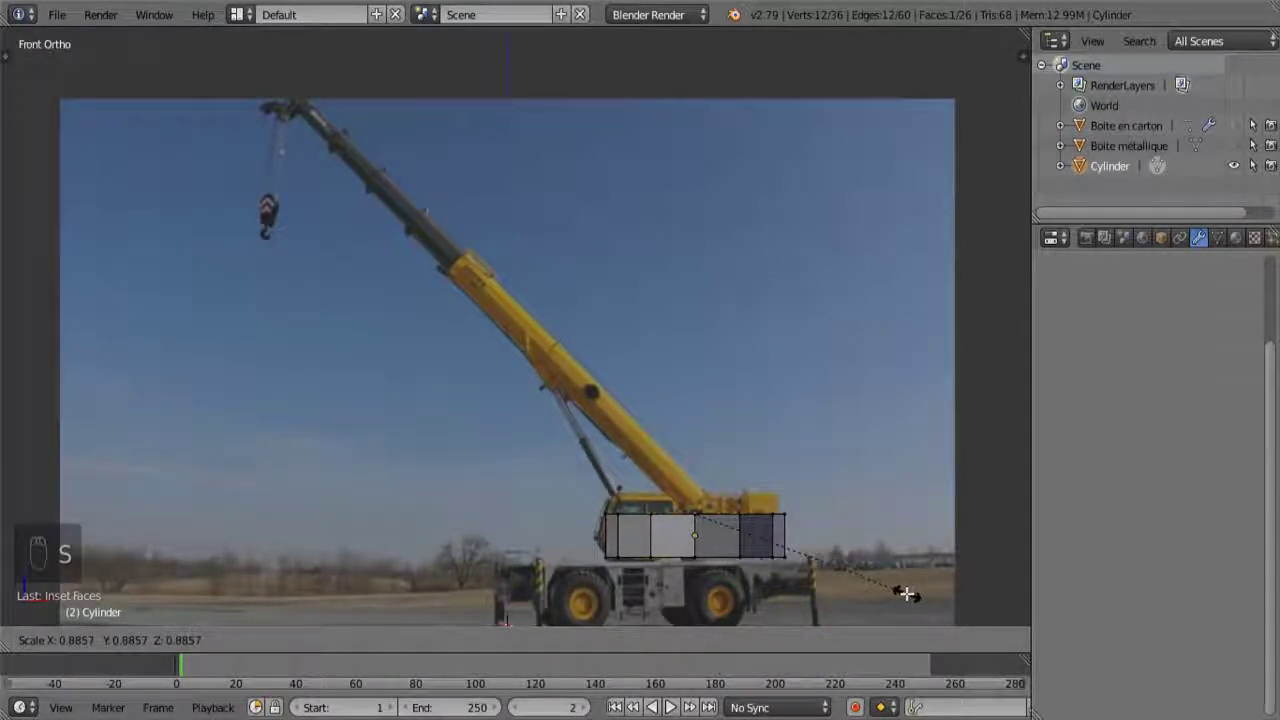
click(906, 594)
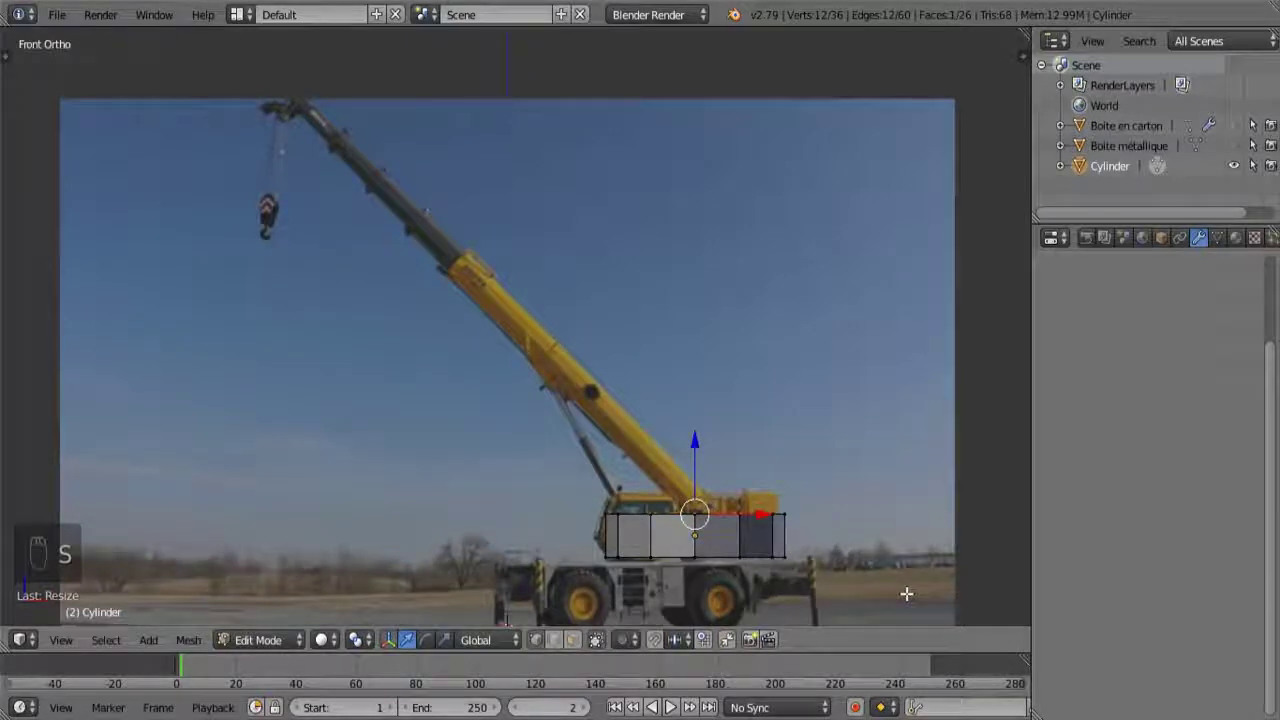
scroll(754, 490, up, 2)
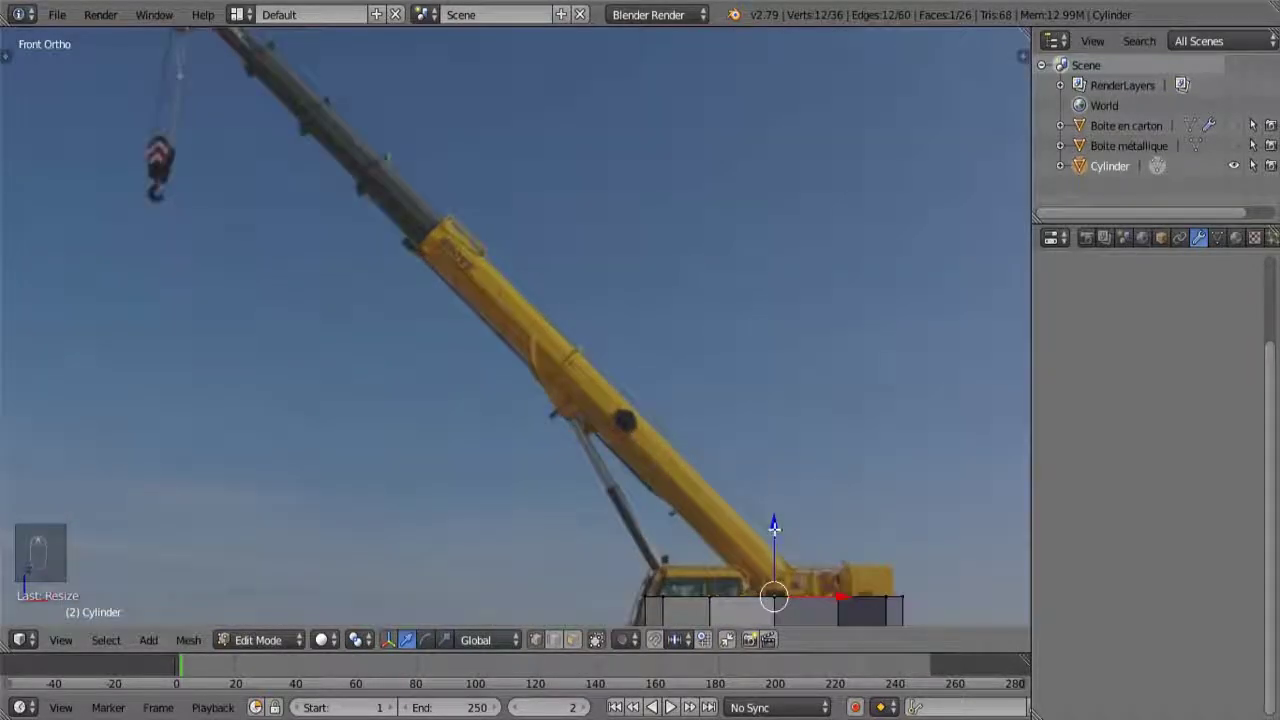
middle_drag(774, 526, 680, 480)
middle_drag(752, 544, 707, 334)
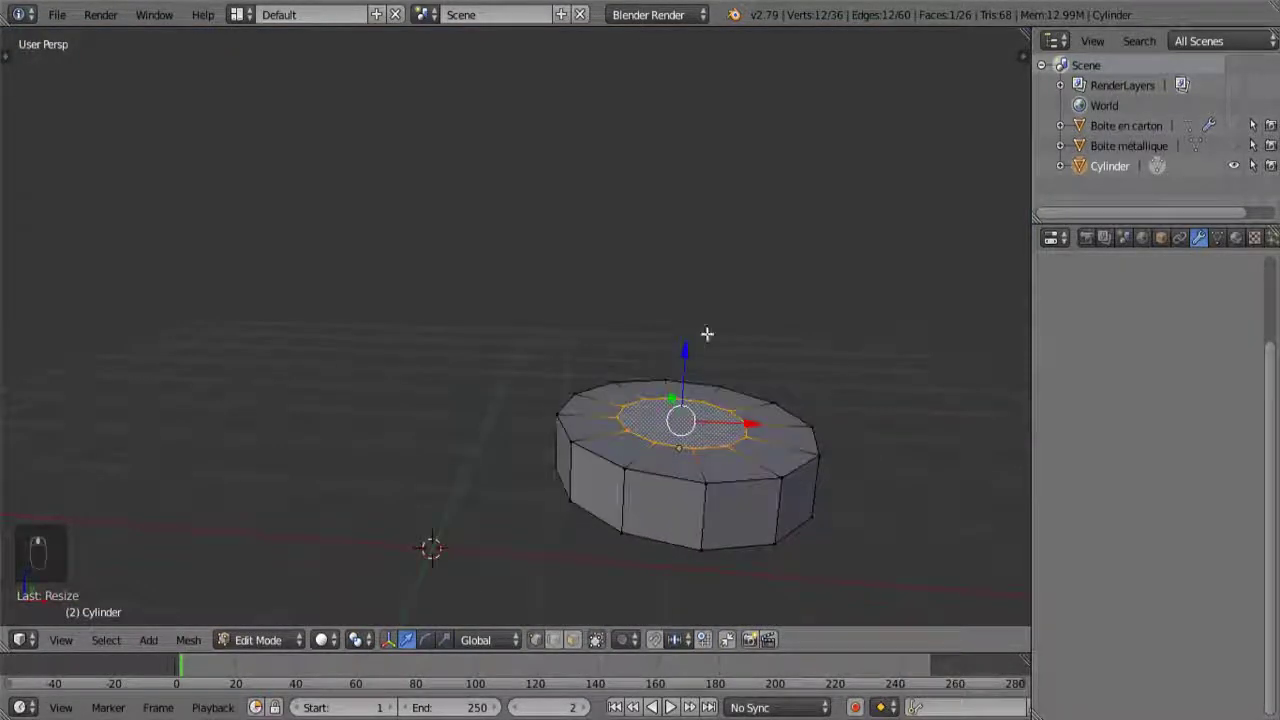
key(KP_1)
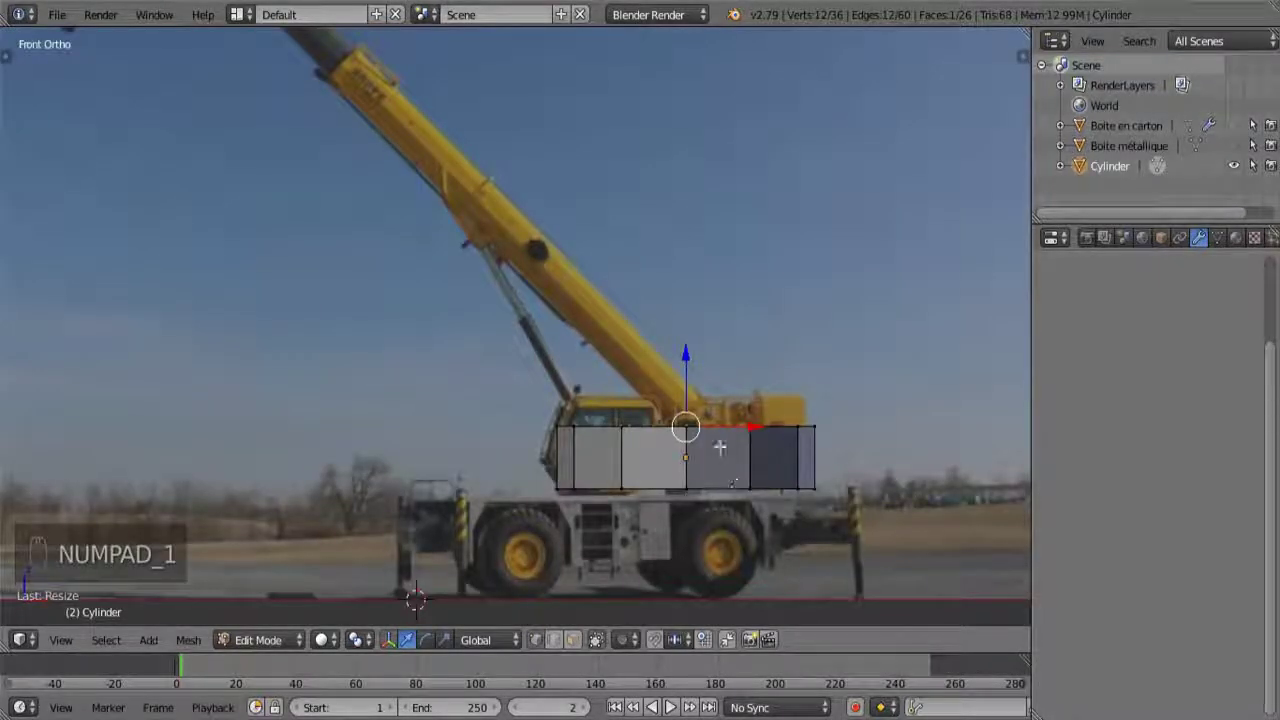
- Raise the disc's inner top face along Z to form a sloped top, and scale it down slightly
drag(687, 362, 683, 349)
key(ctrl+z)
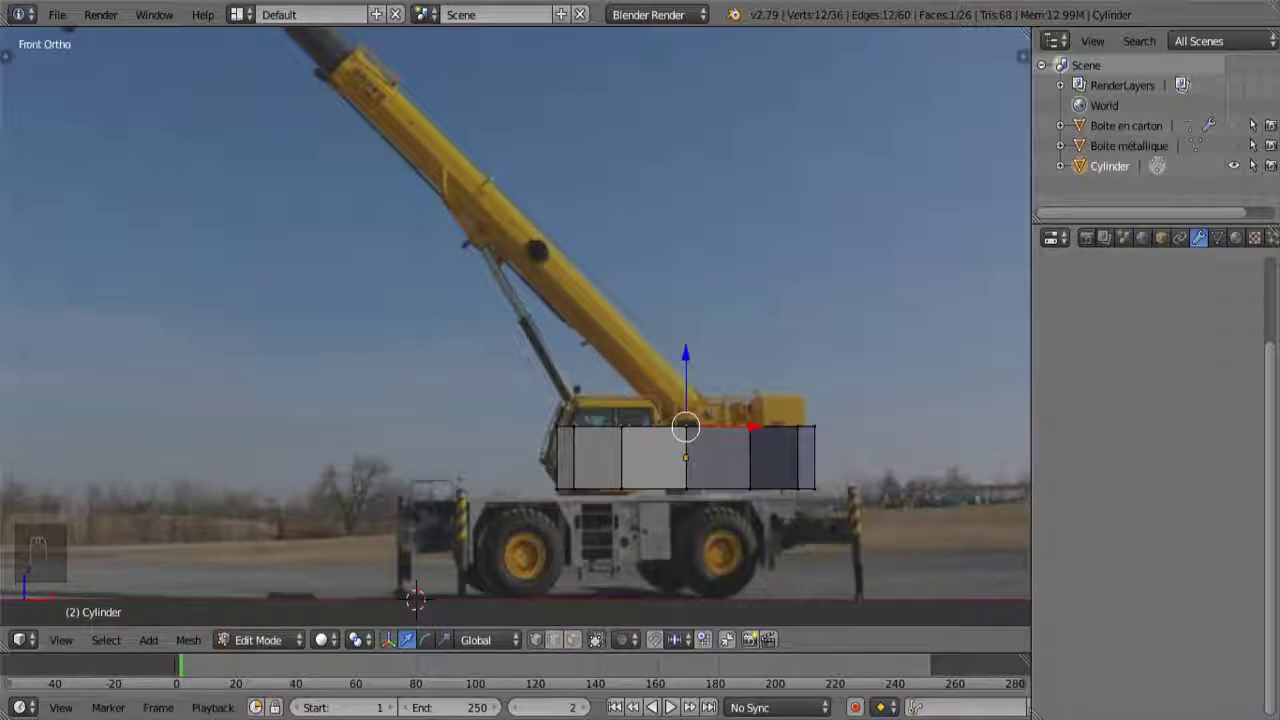
drag(685, 362, 689, 340)
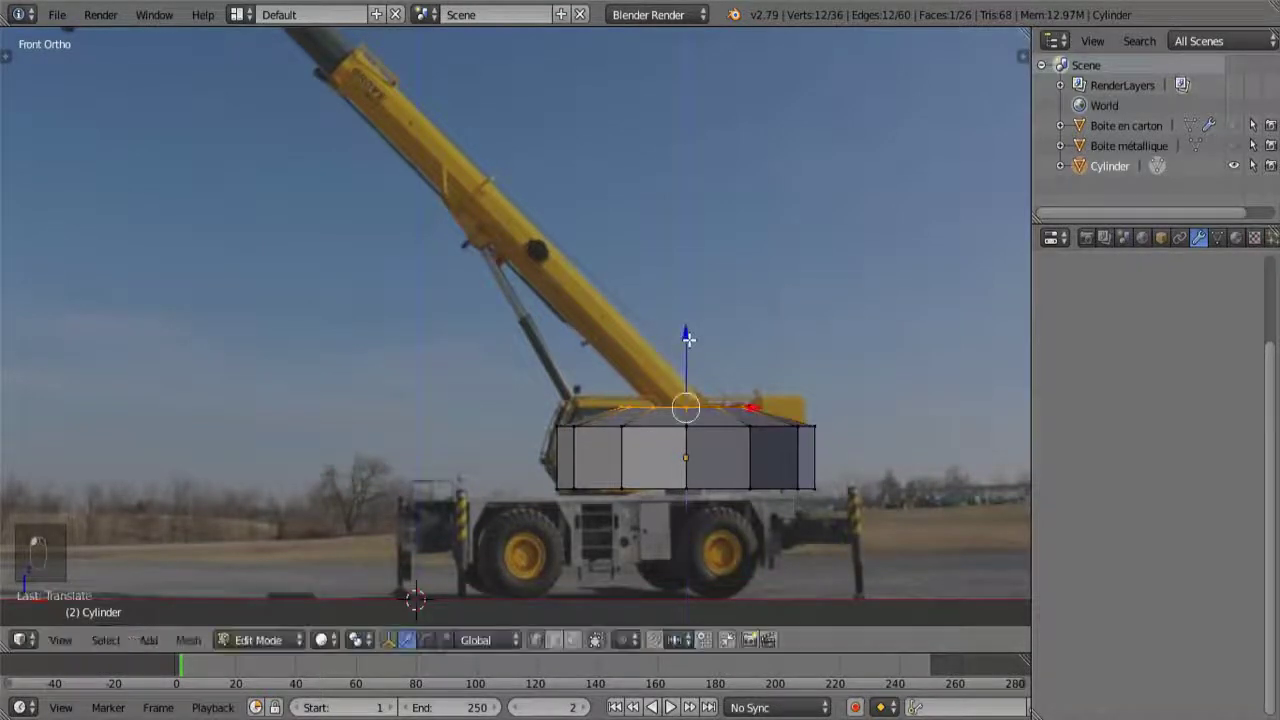
key(s)
click(761, 452)
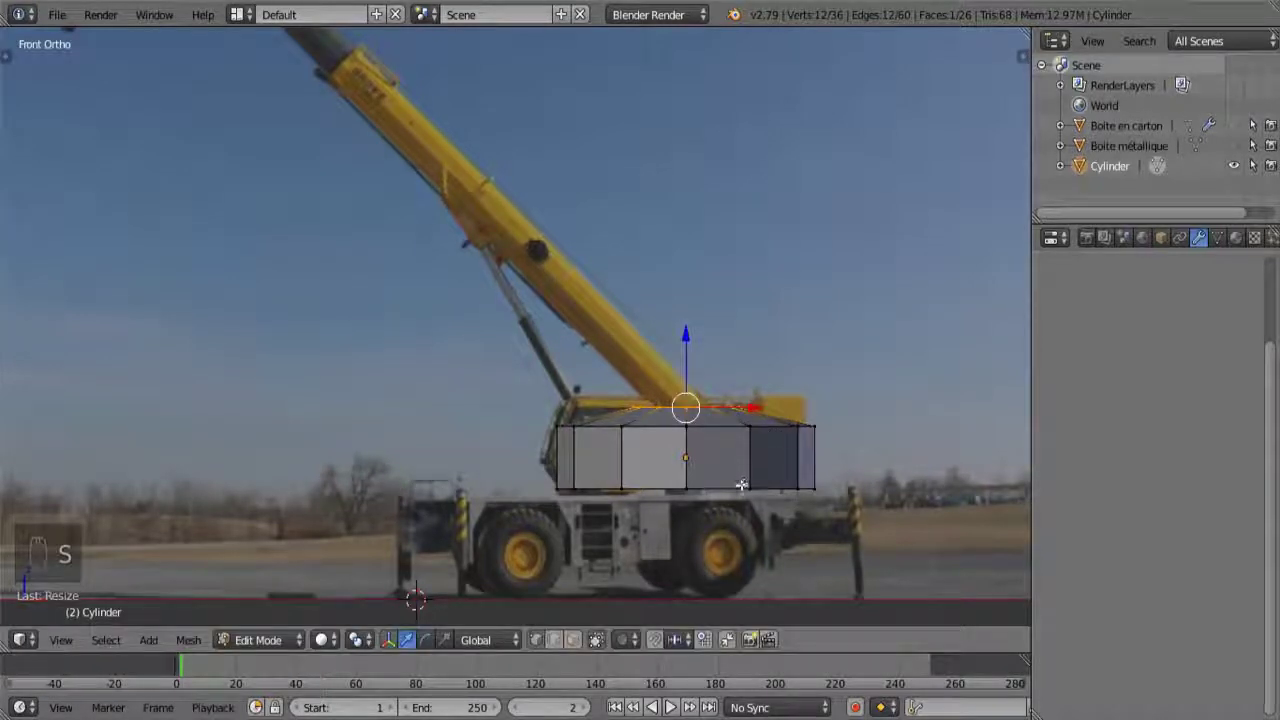
- Extrude the small top face upward into a neck and rotate its upper face to follow the boom's tilt
key(e)
click(737, 443)
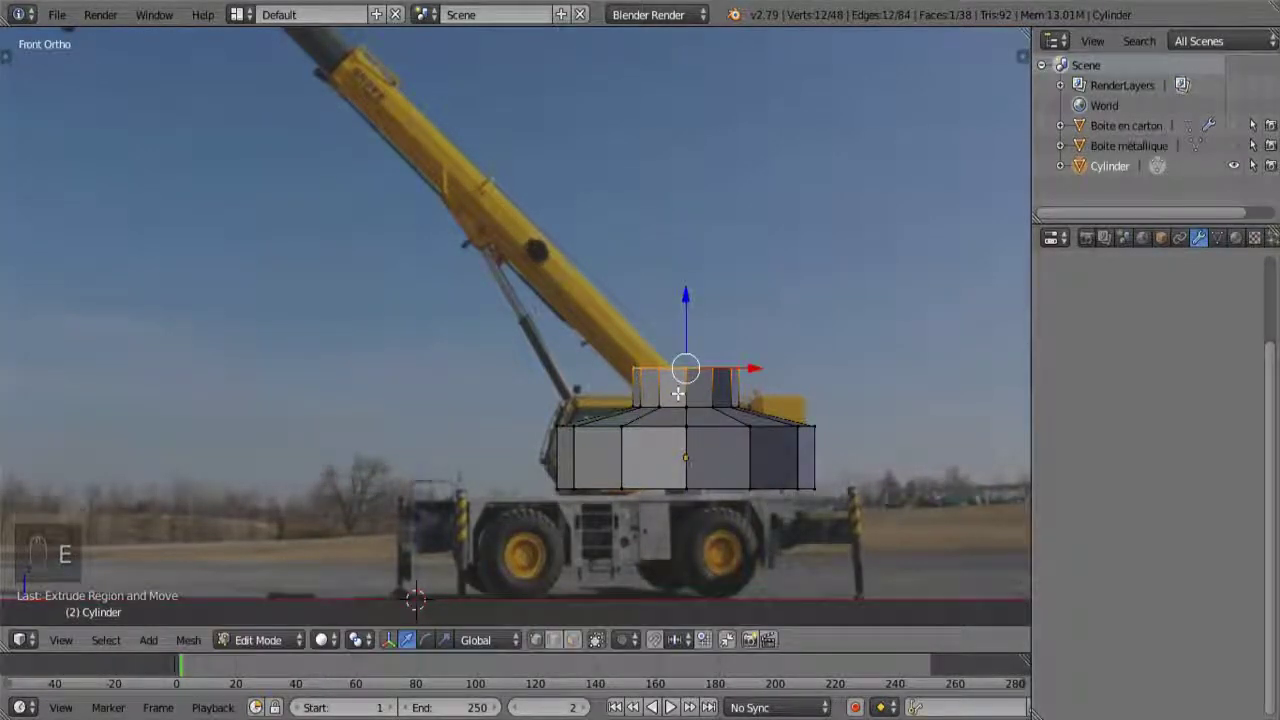
scroll(677, 395, up, 3)
scroll(806, 421, down, 1)
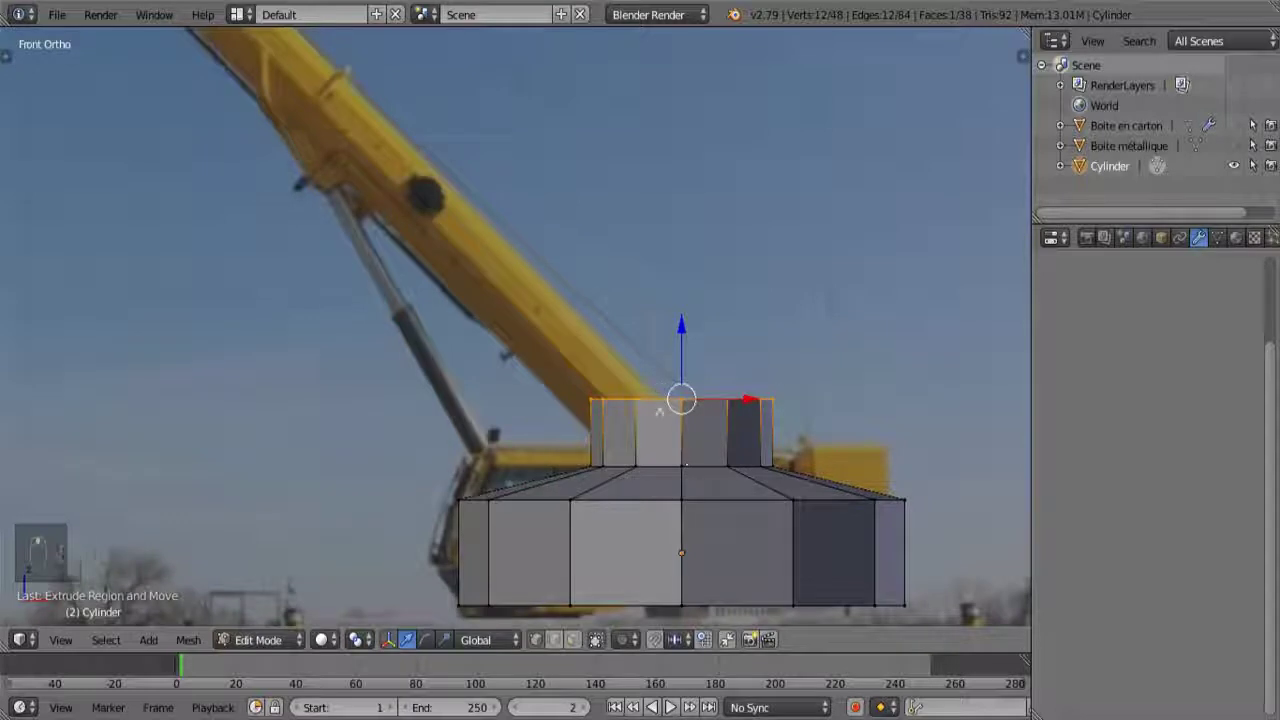
key(r)
click(765, 366)
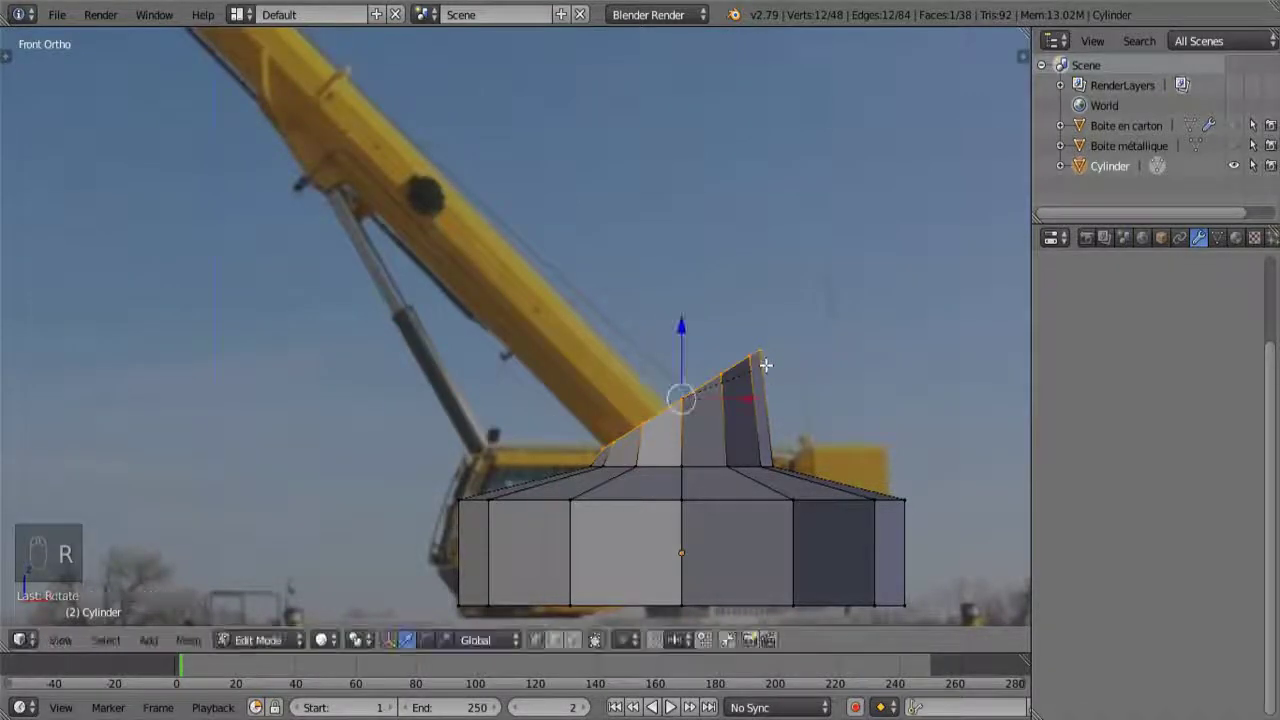
- Scale the tilted neck face to about 0.8 and shift it along X and Z toward the boom's base
key(g)
right_click(734, 450)
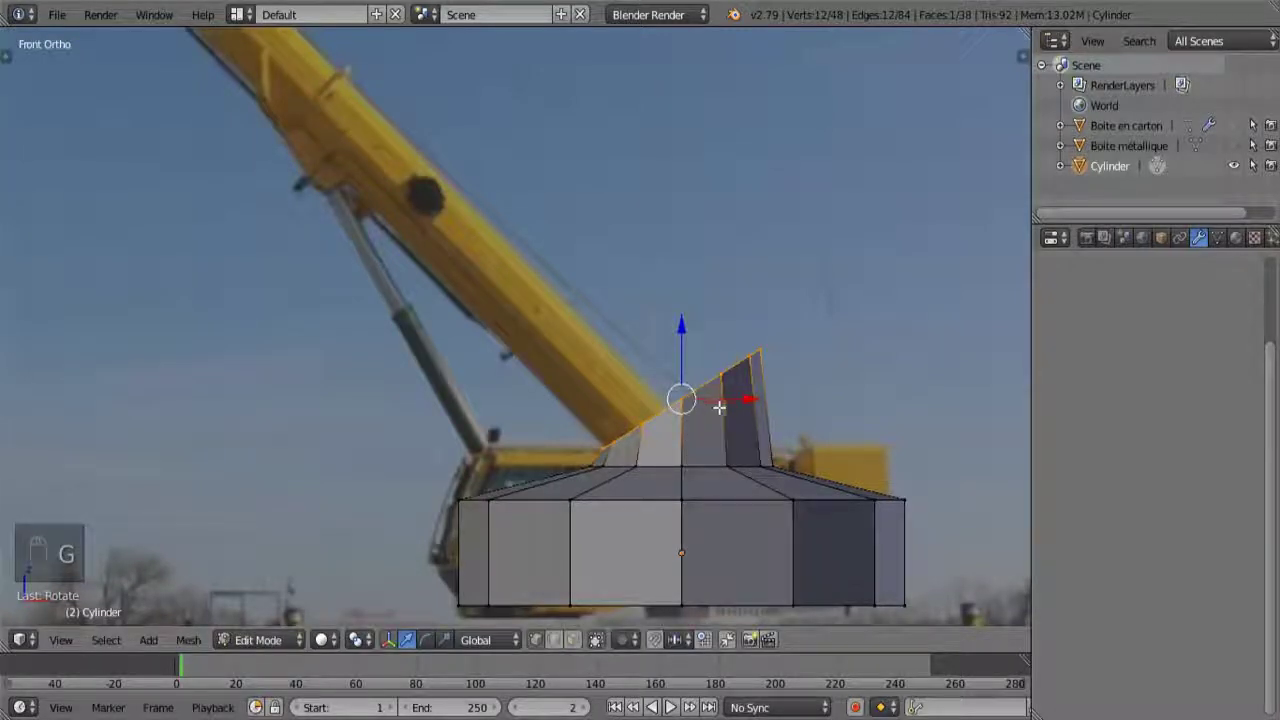
key(s)
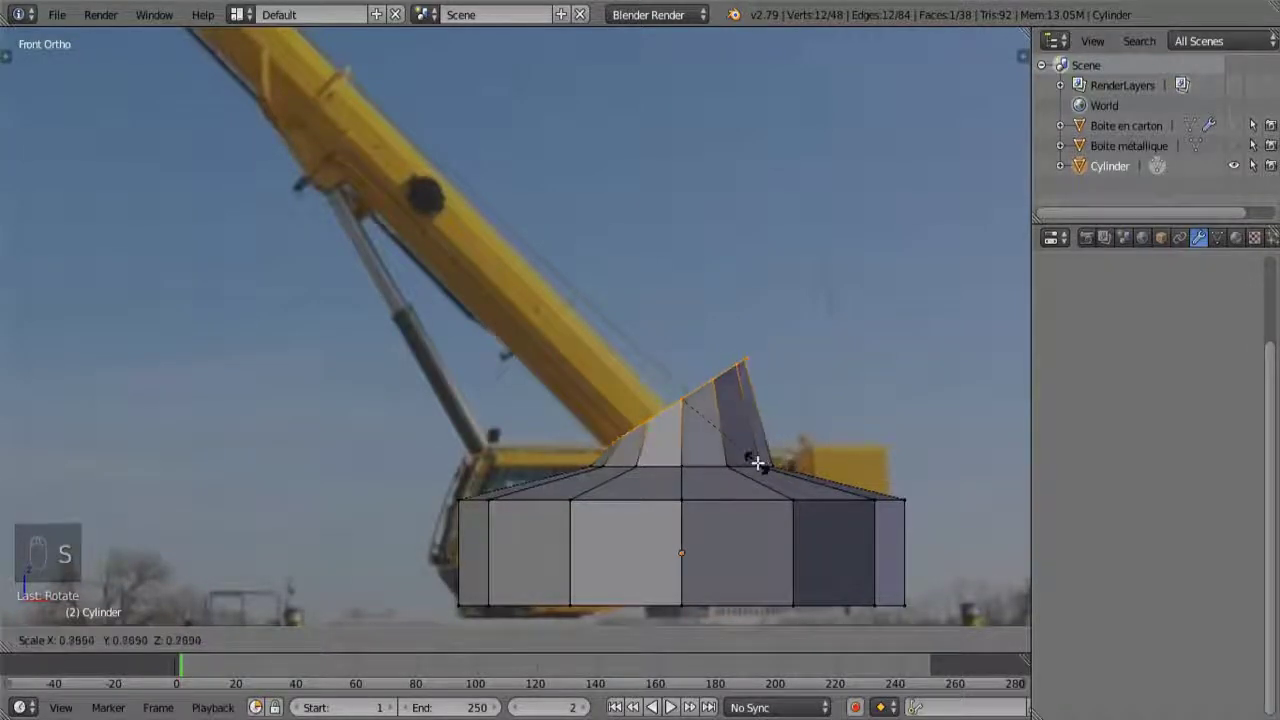
click(752, 458)
drag(744, 402, 728, 403)
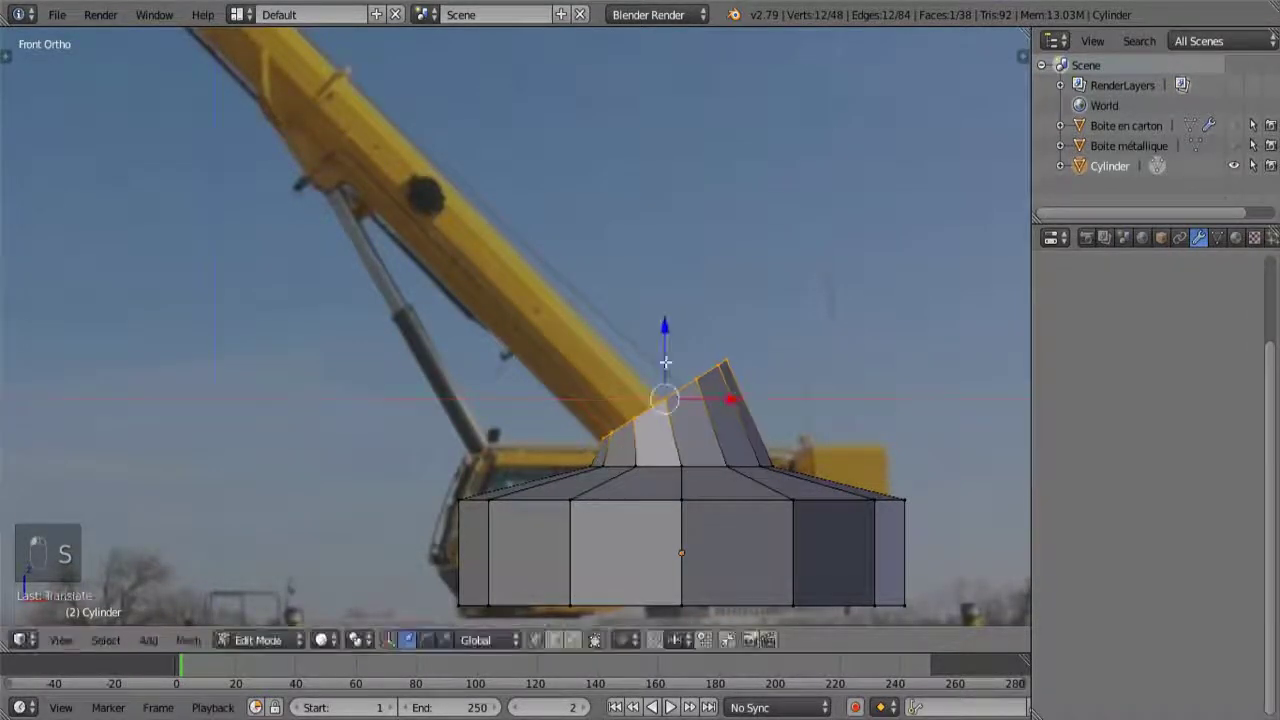
drag(665, 334, 669, 347)
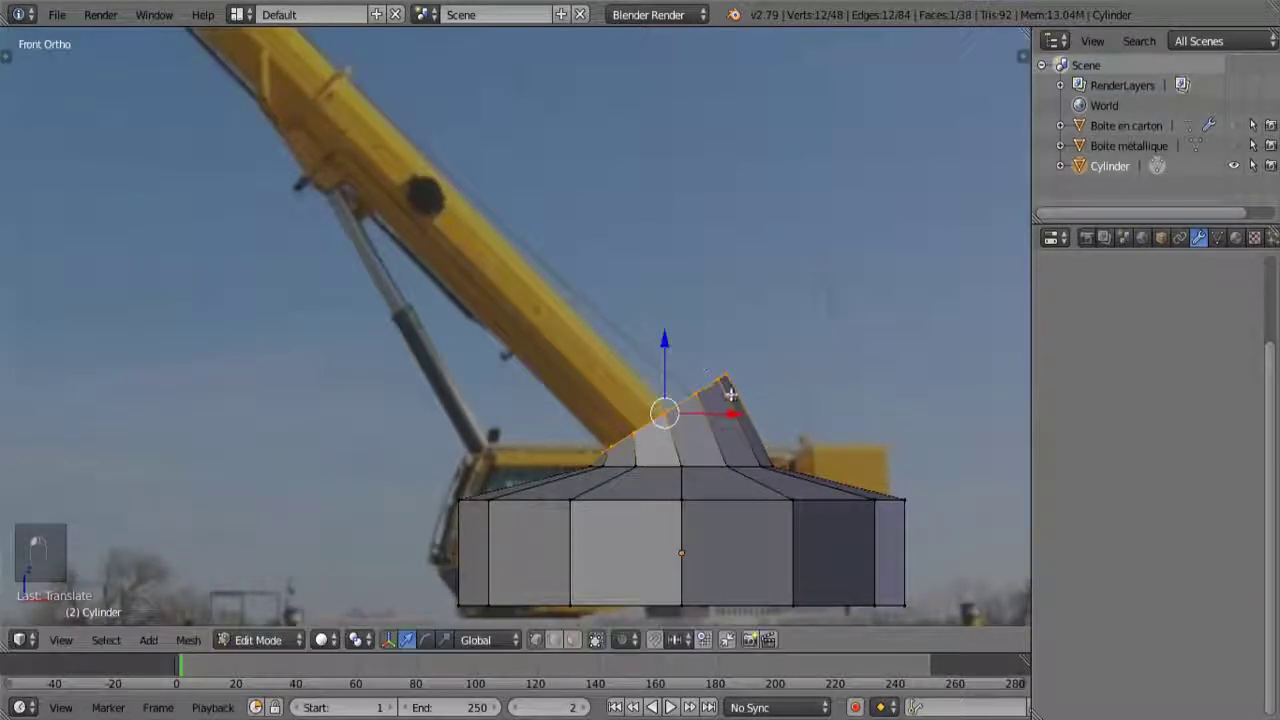
drag(734, 414, 718, 415)
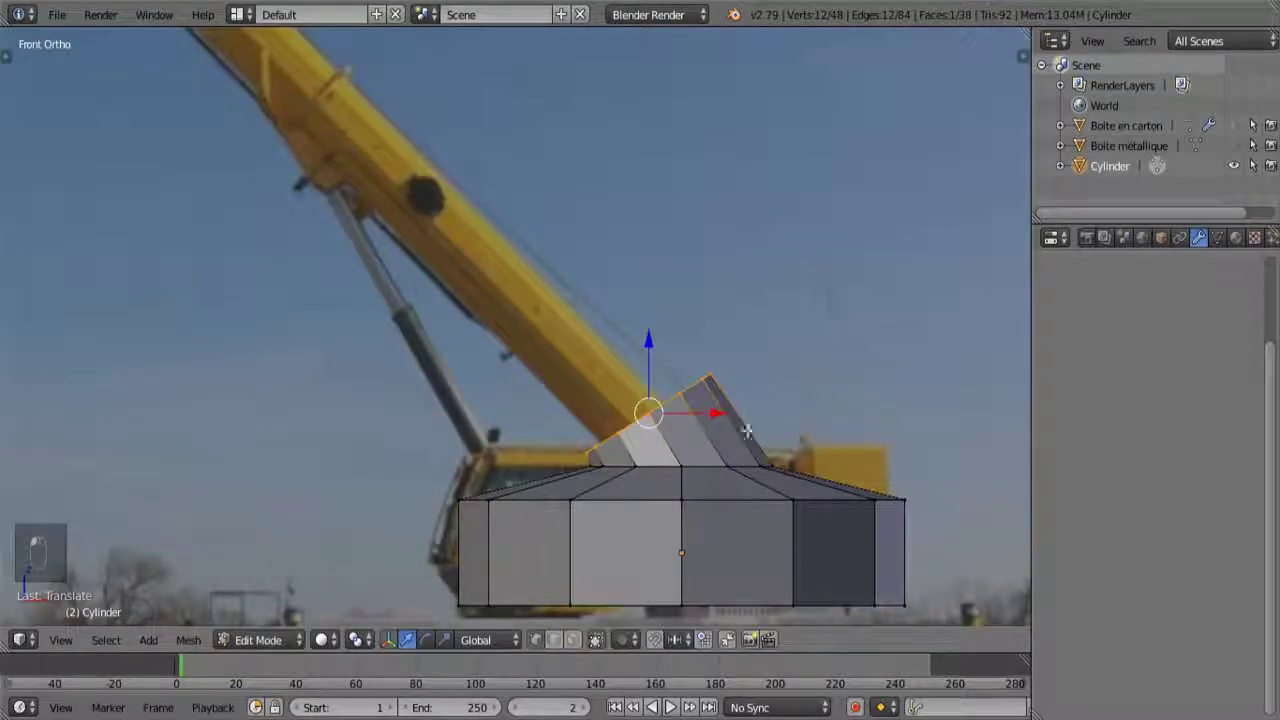
- Scale the neck's tilted face down further and move it along X to match the width of the boom's base
key(g)
click(806, 497)
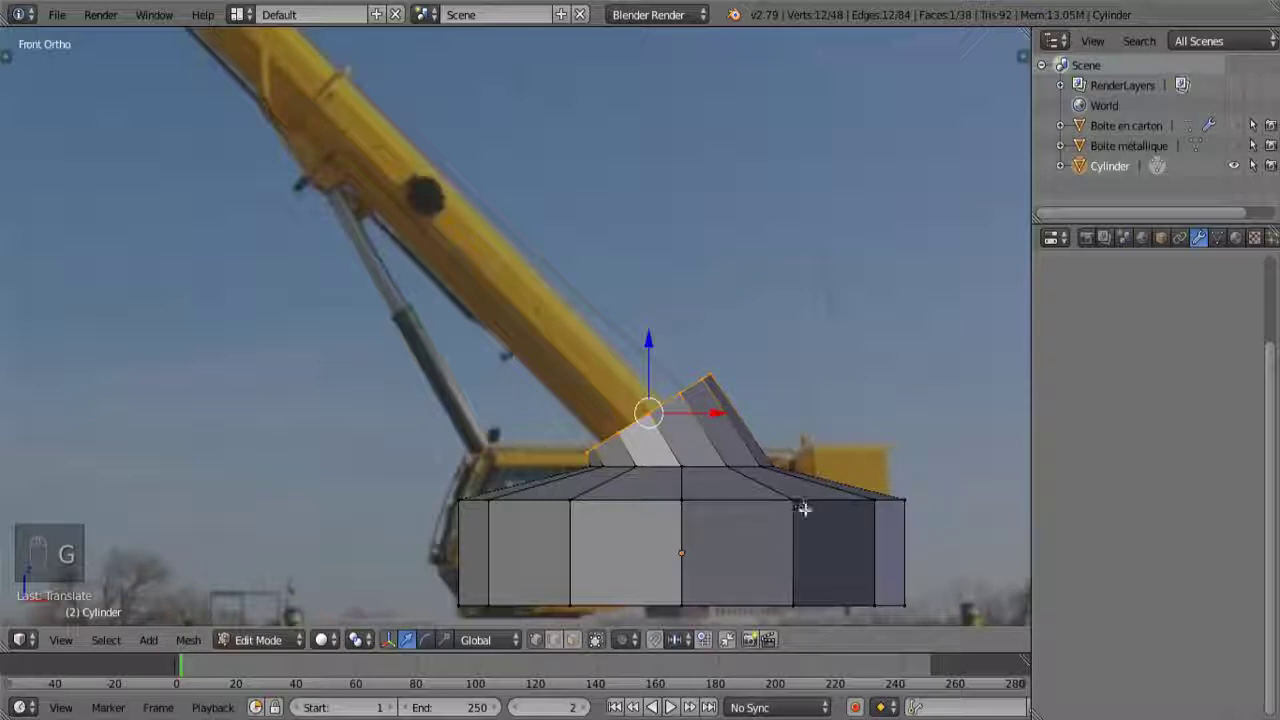
key(s)
click(756, 503)
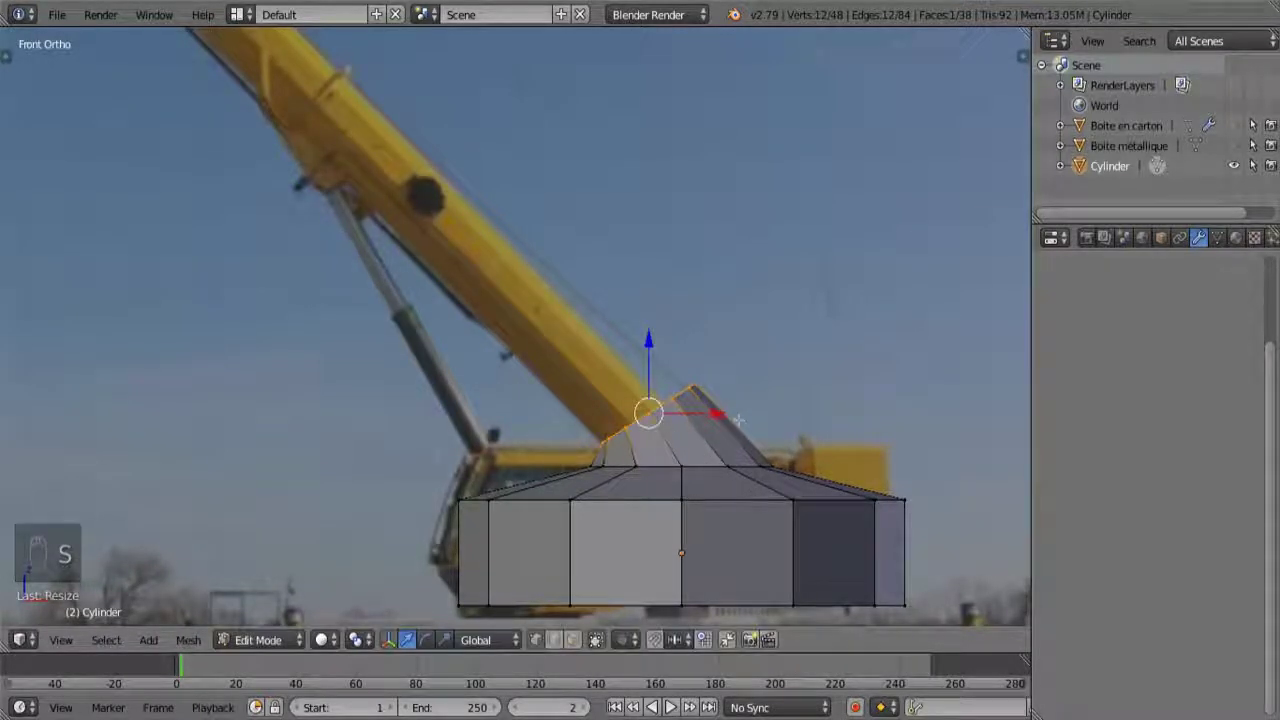
key(s)
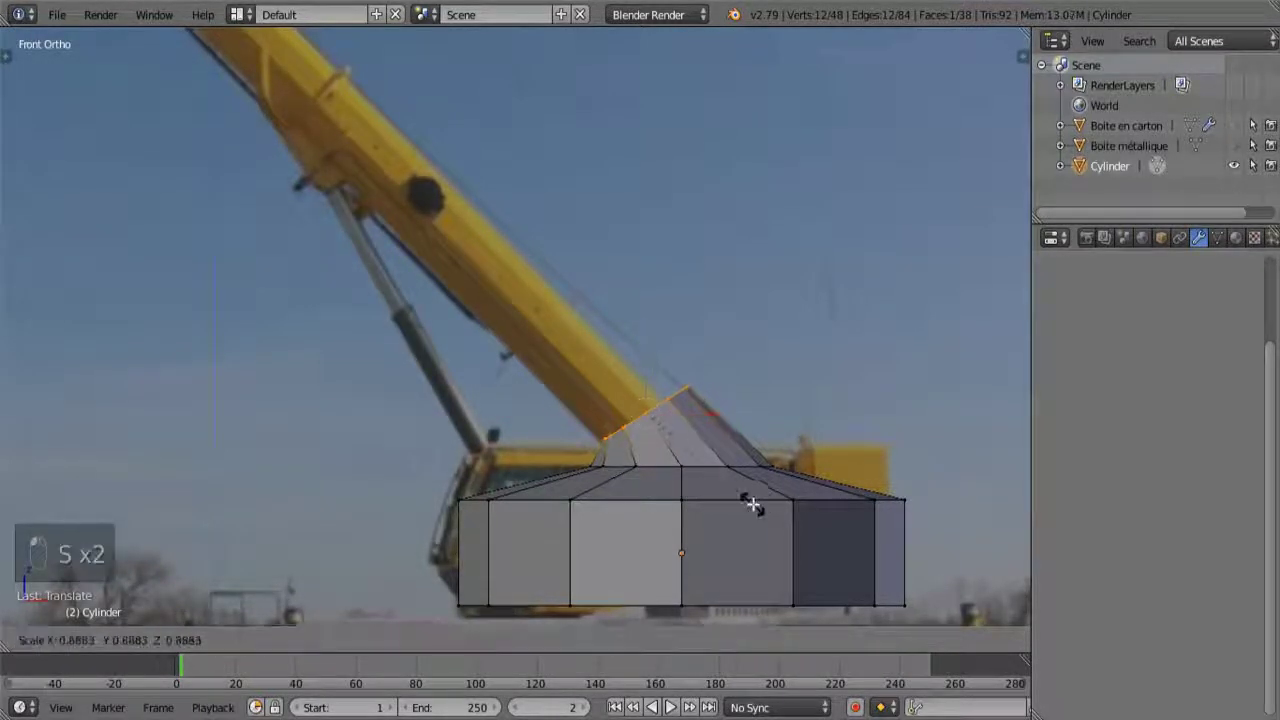
click(707, 432)
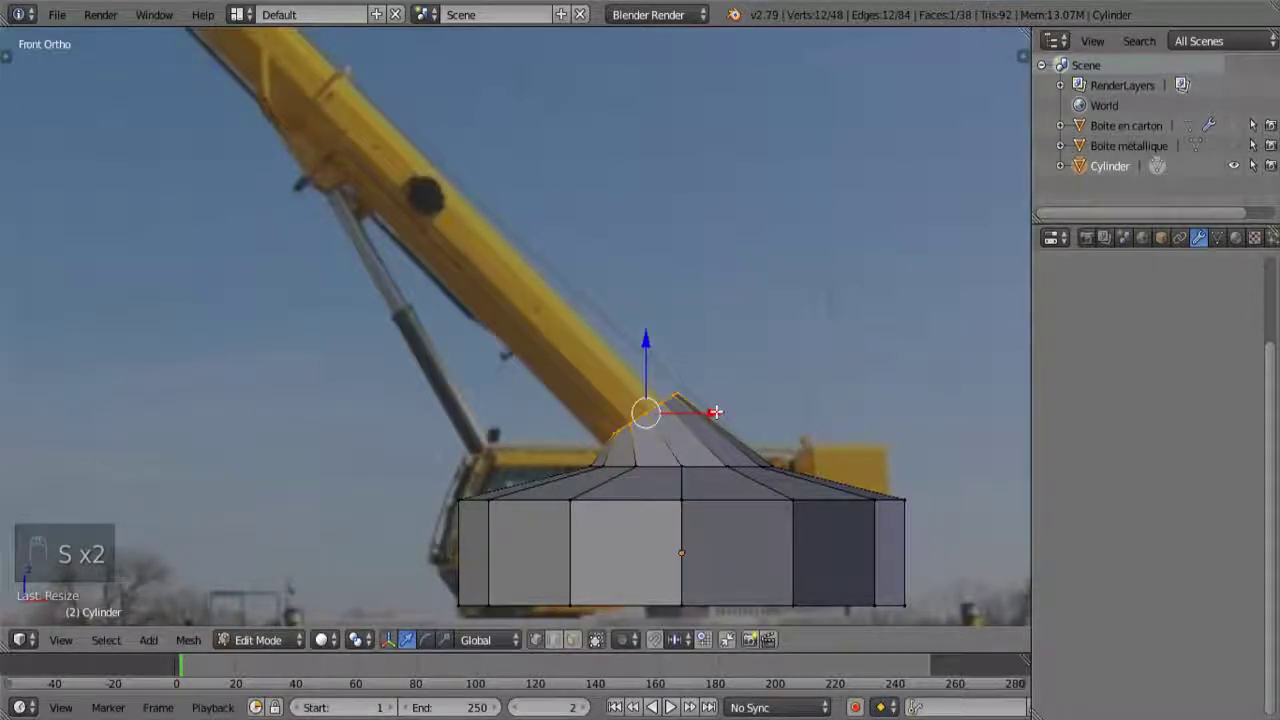
key(g)
key(x)
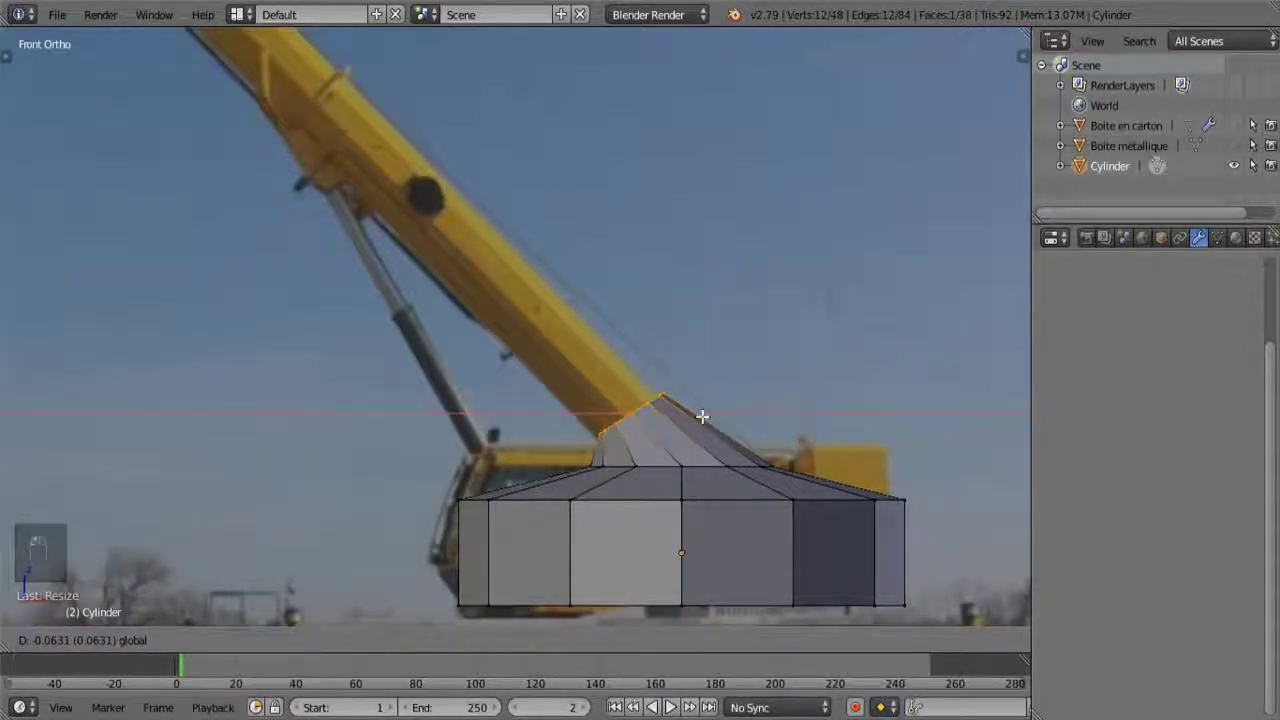
click(698, 418)
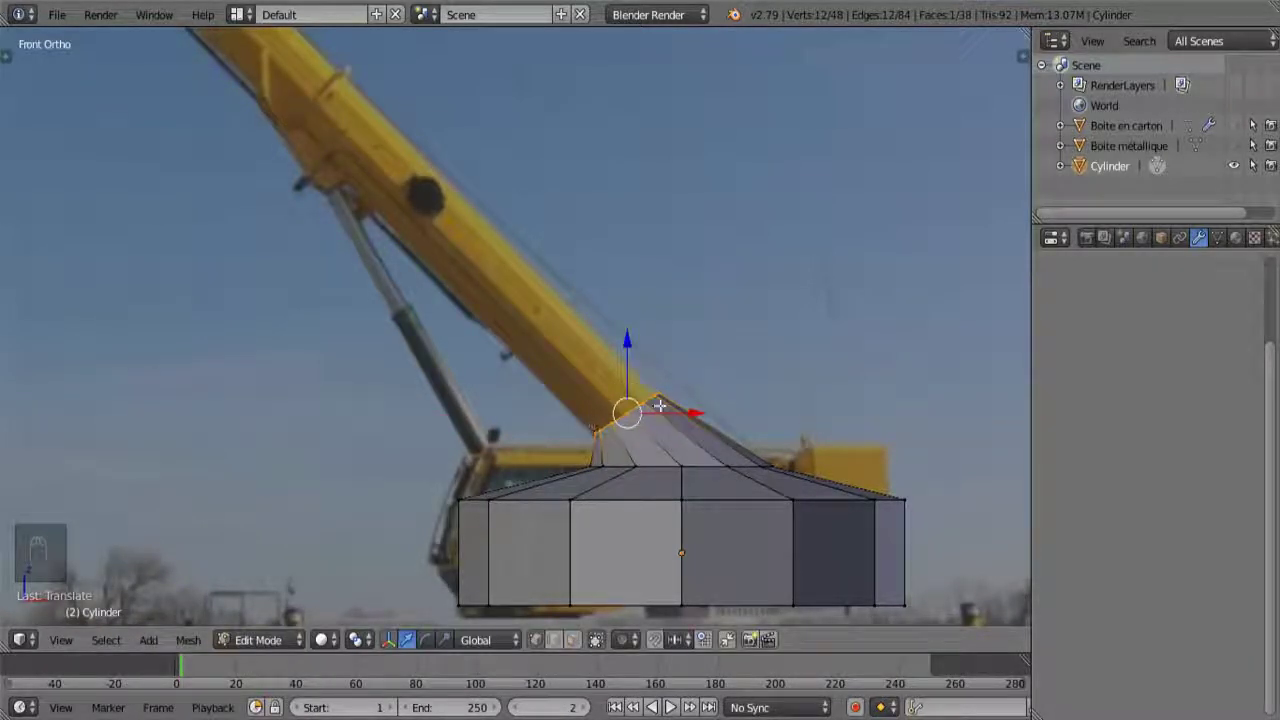
- Extrude the neck's tilted face along the yellow boom and place the new face at the yellow section's upper end
scroll(686, 449, up, 4)
shift+middle_drag(686, 449, 571, 290)
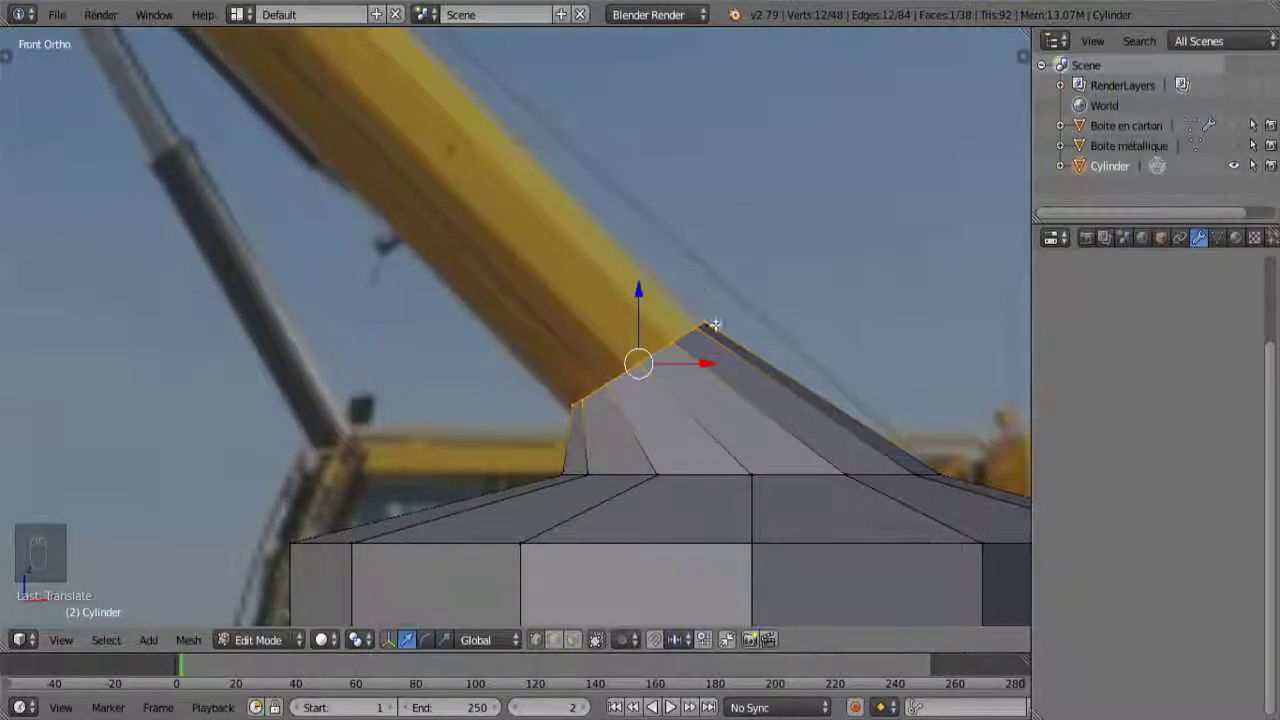
scroll(503, 177, down, 3)
scroll(586, 317, up, 3)
shift+middle_drag(633, 440, 746, 507)
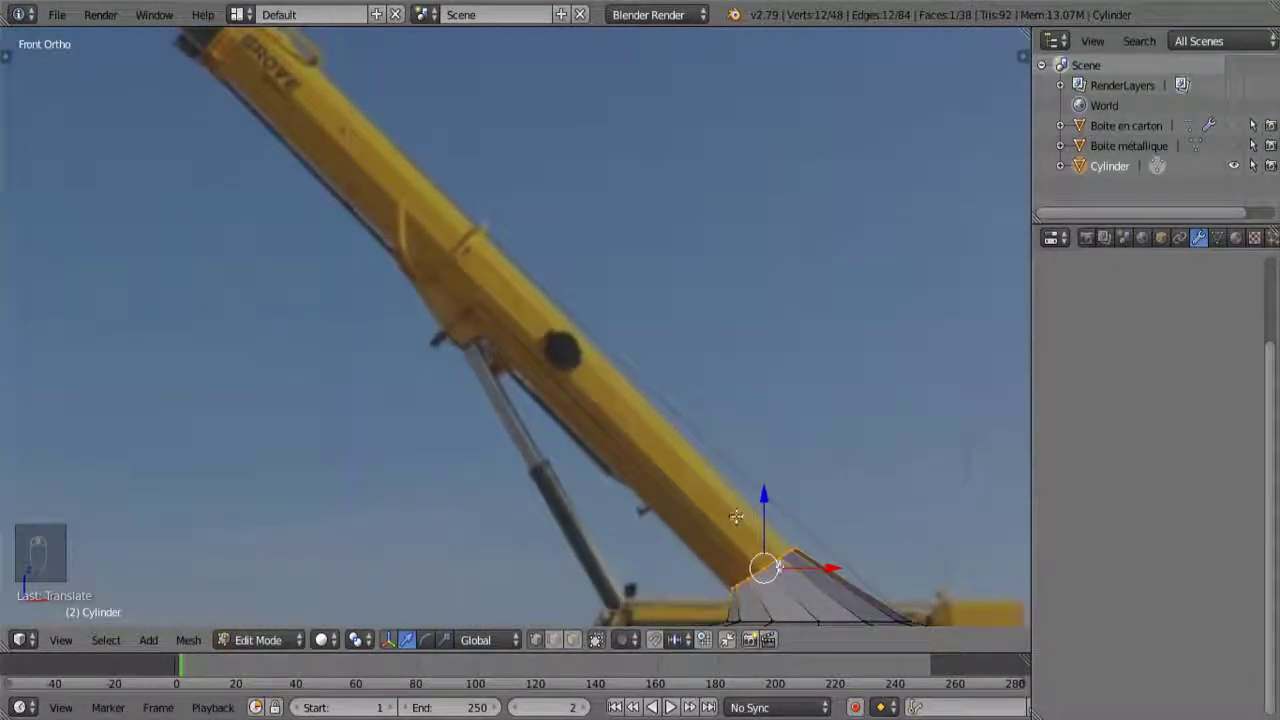
key(e)
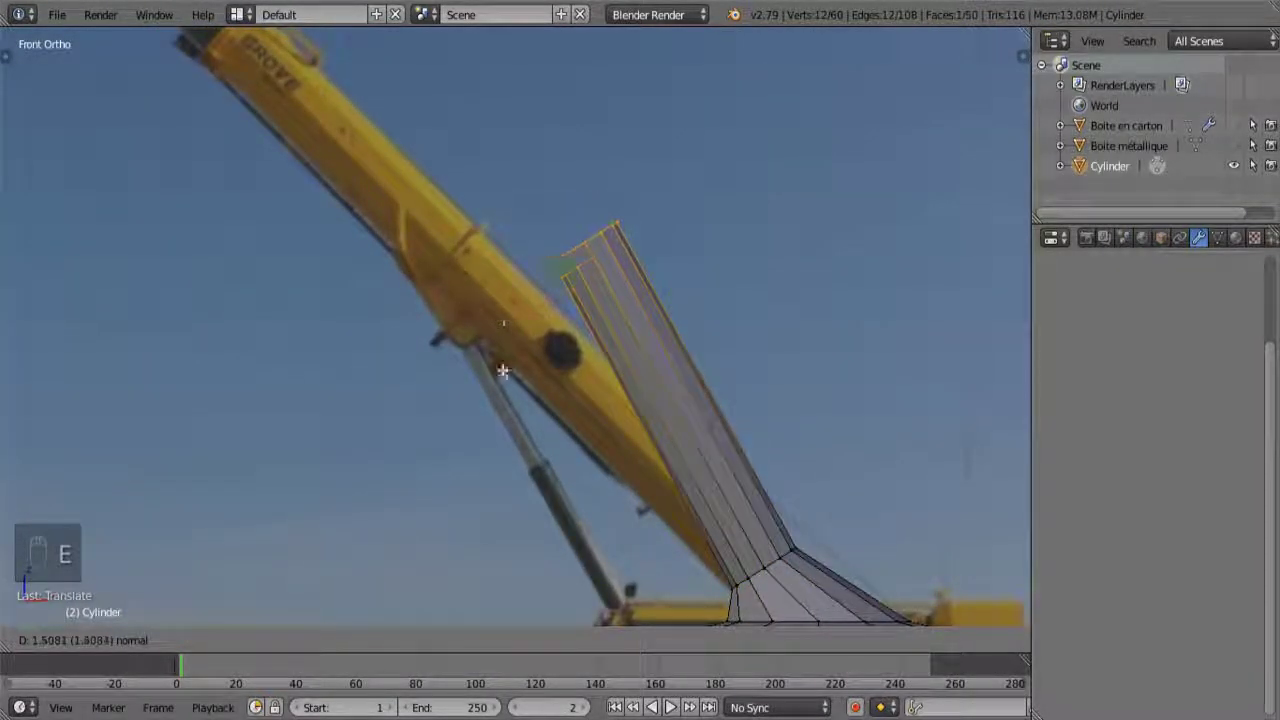
right_click(524, 384)
key(g)
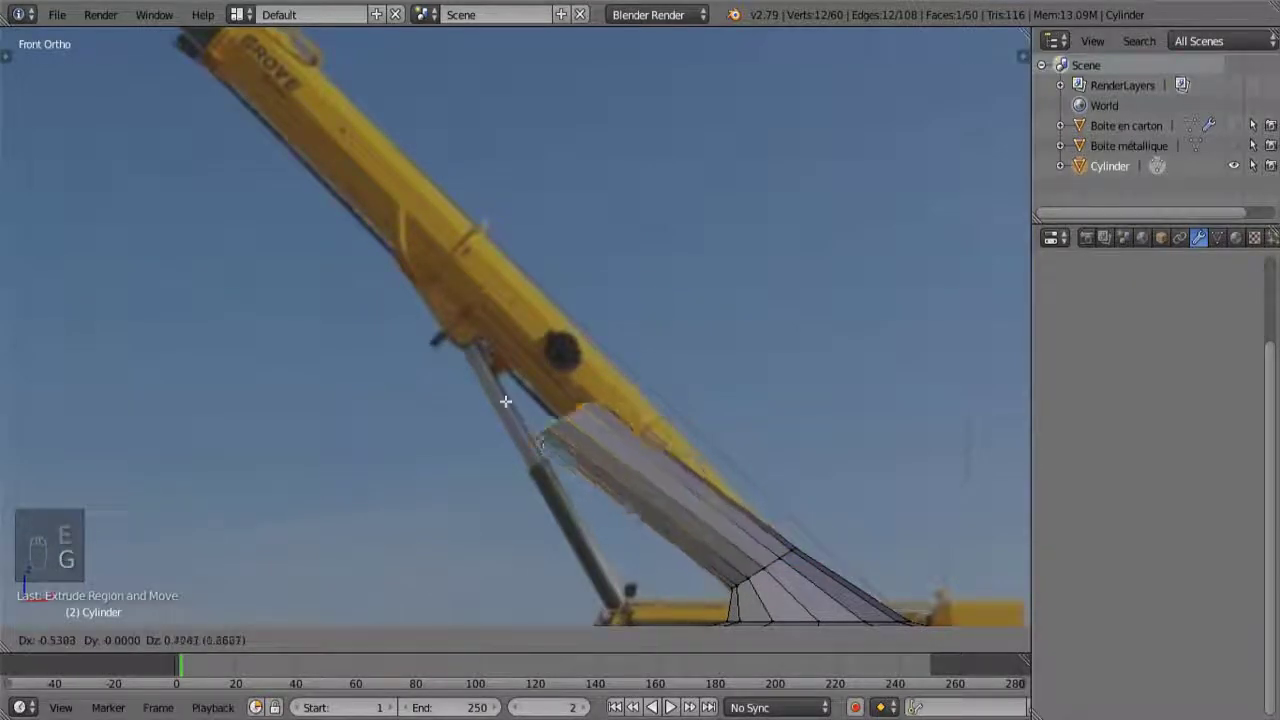
click(203, 53)
- Reposition the boom's end face against the yellow collar and rotate it perpendicular to the boom's axis
shift+middle_drag(514, 323, 655, 428)
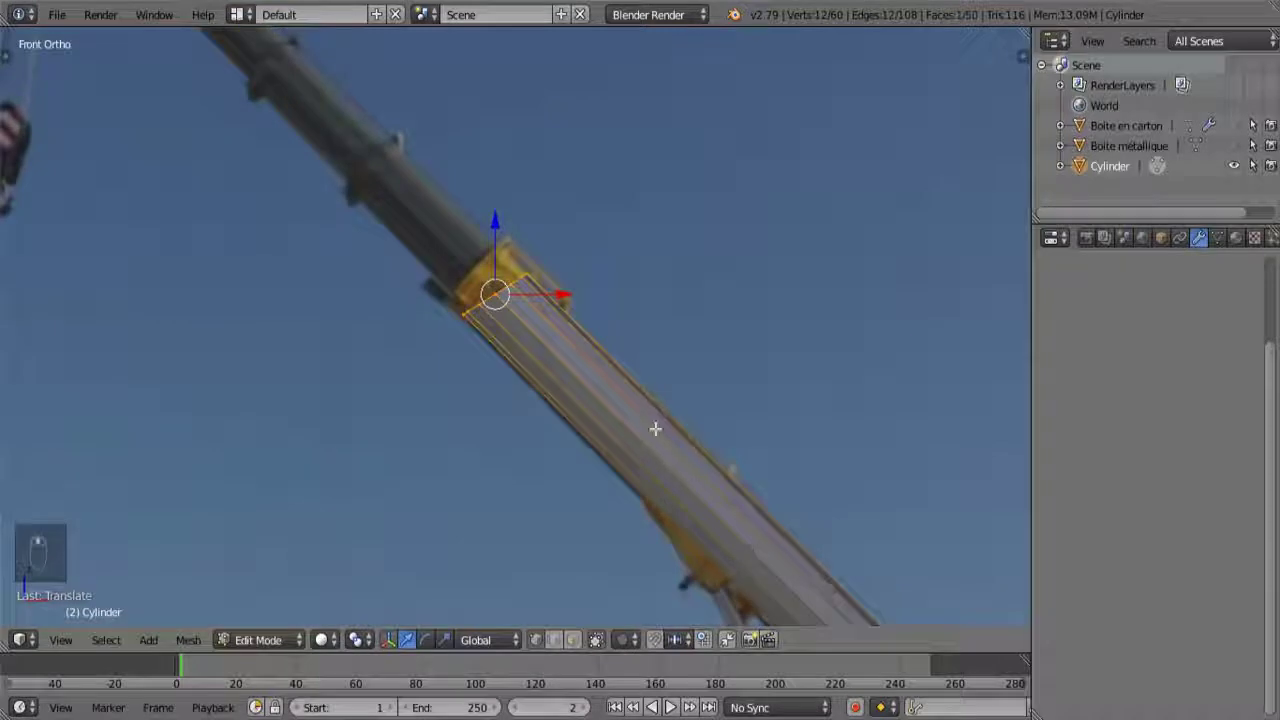
key(g)
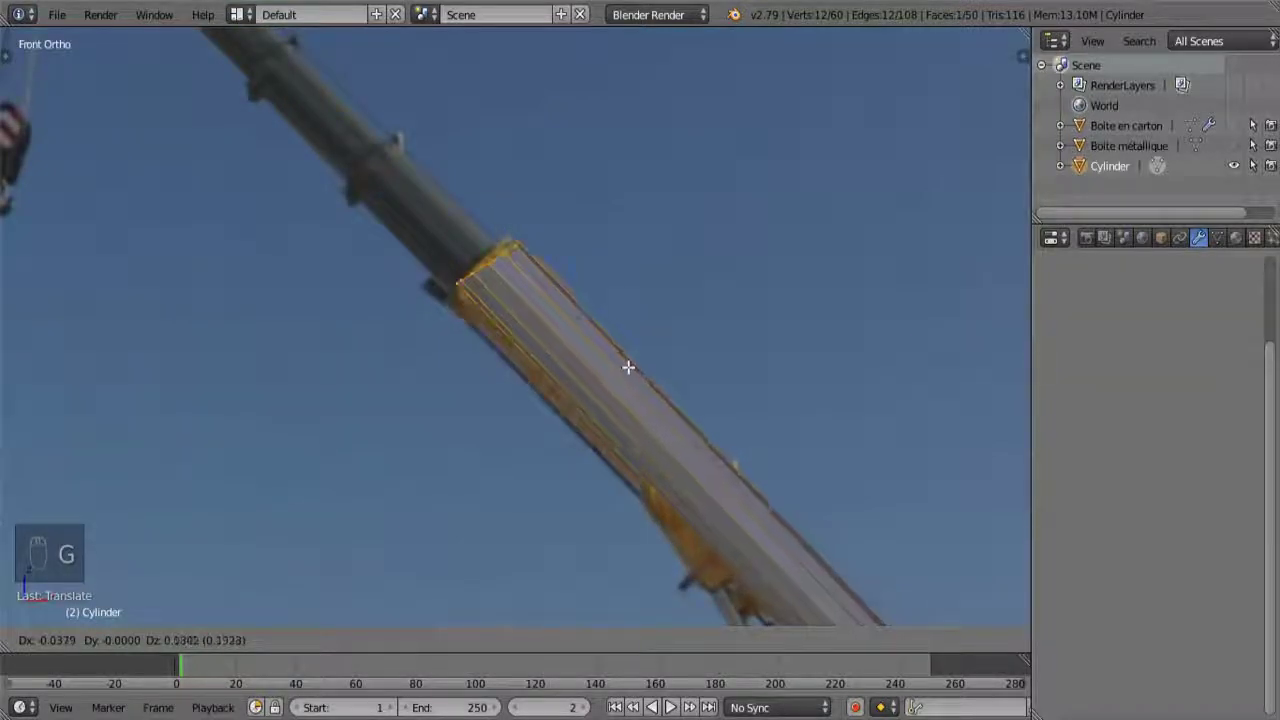
click(624, 371)
key(r)
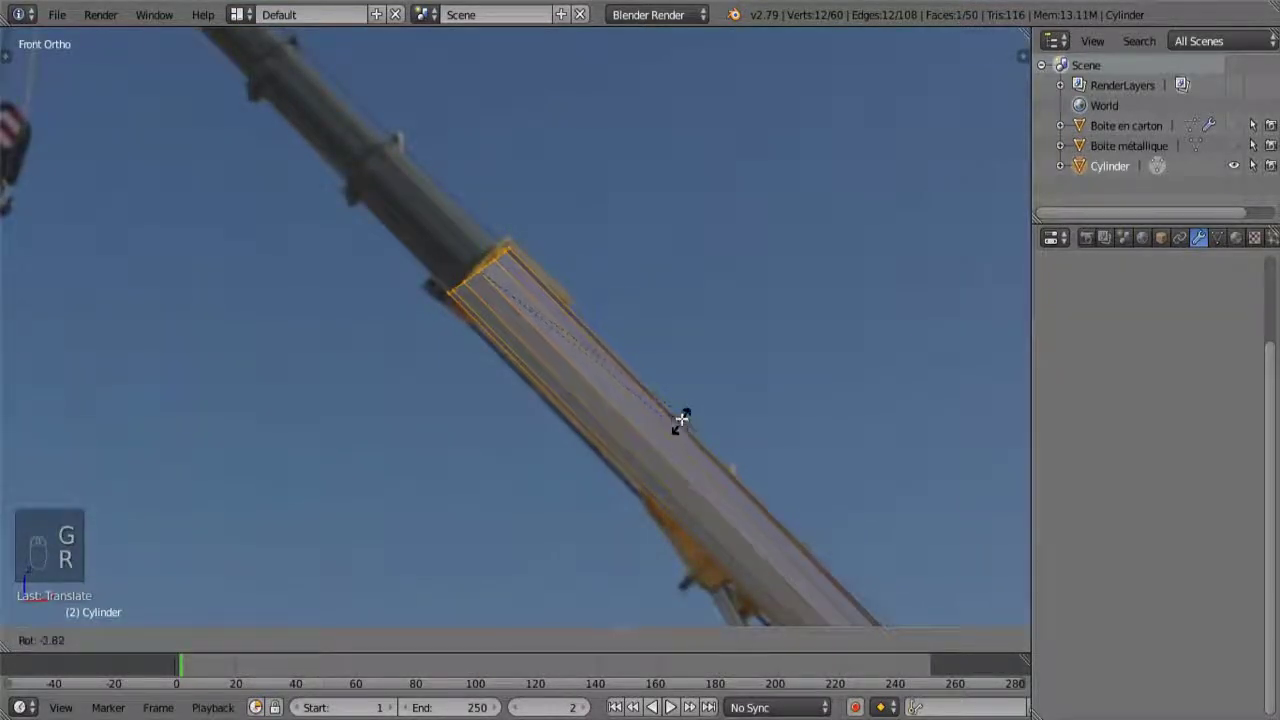
click(663, 363)
- Scale the boom's end face up uniformly to about 1.14 and nudge it to fit the photo
scroll(530, 210, up, 4)
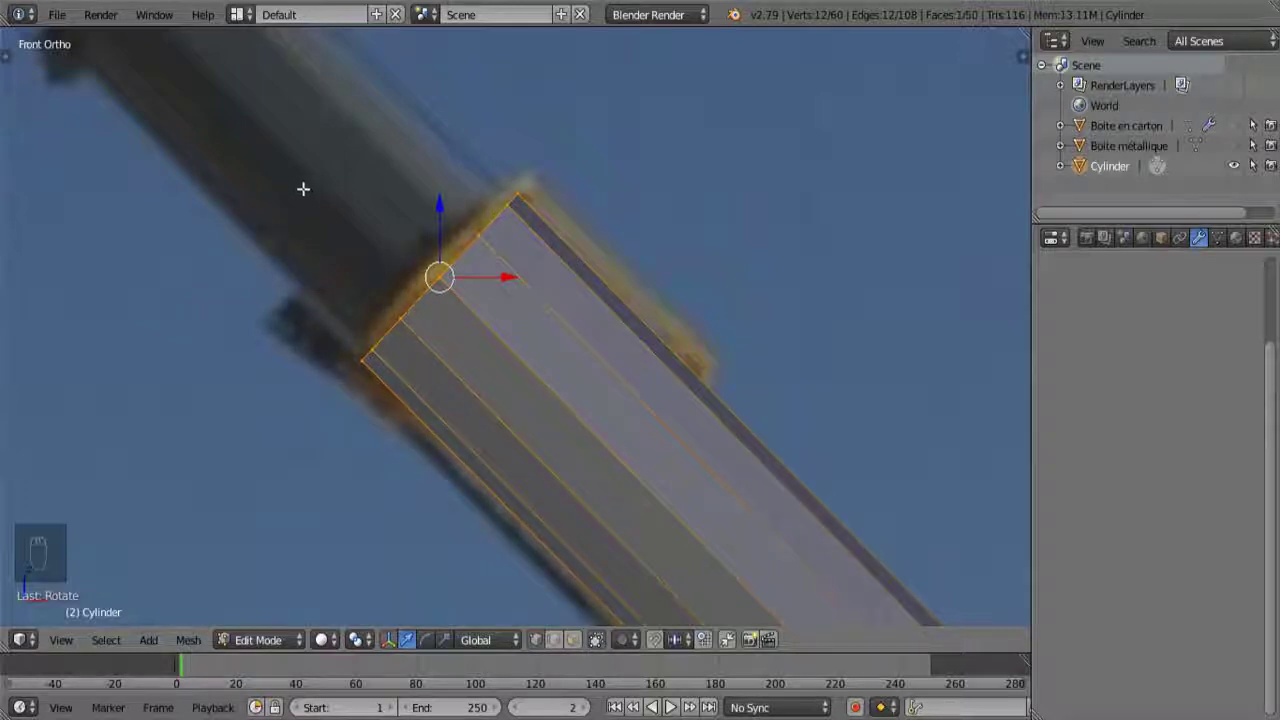
shift+middle_drag(626, 177, 726, 337)
scroll(700, 335, down, 2)
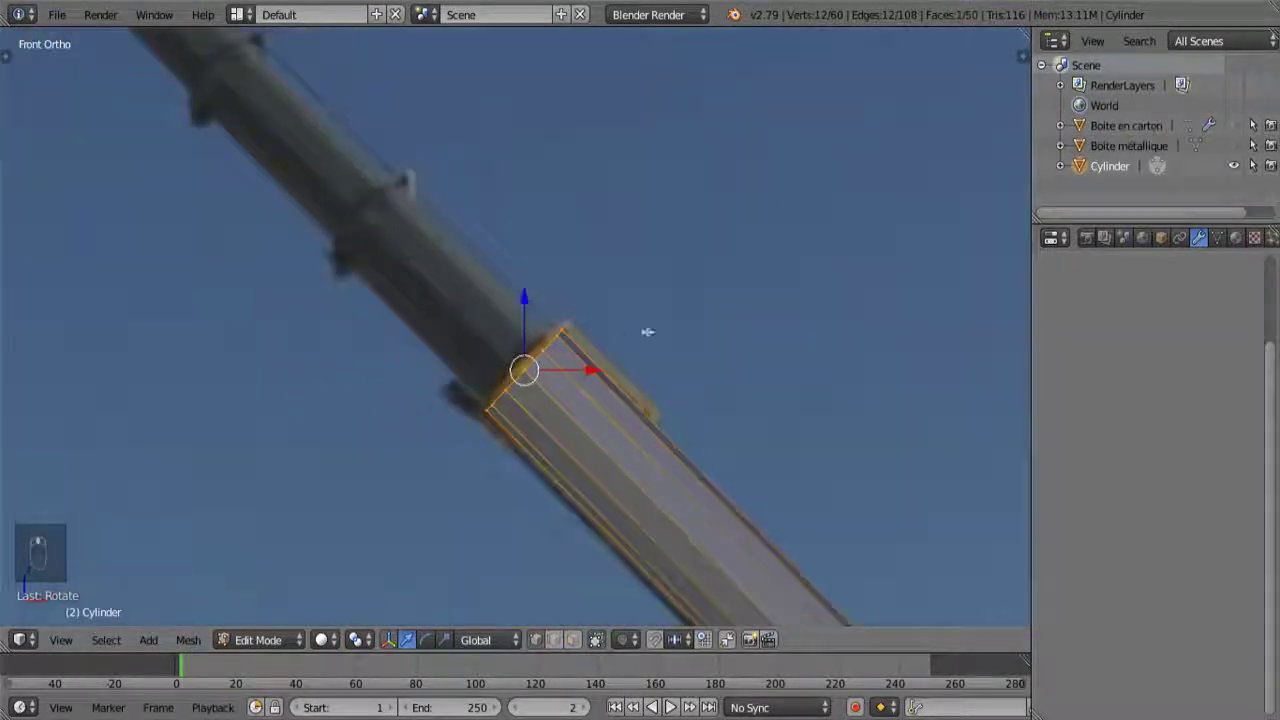
key(s)
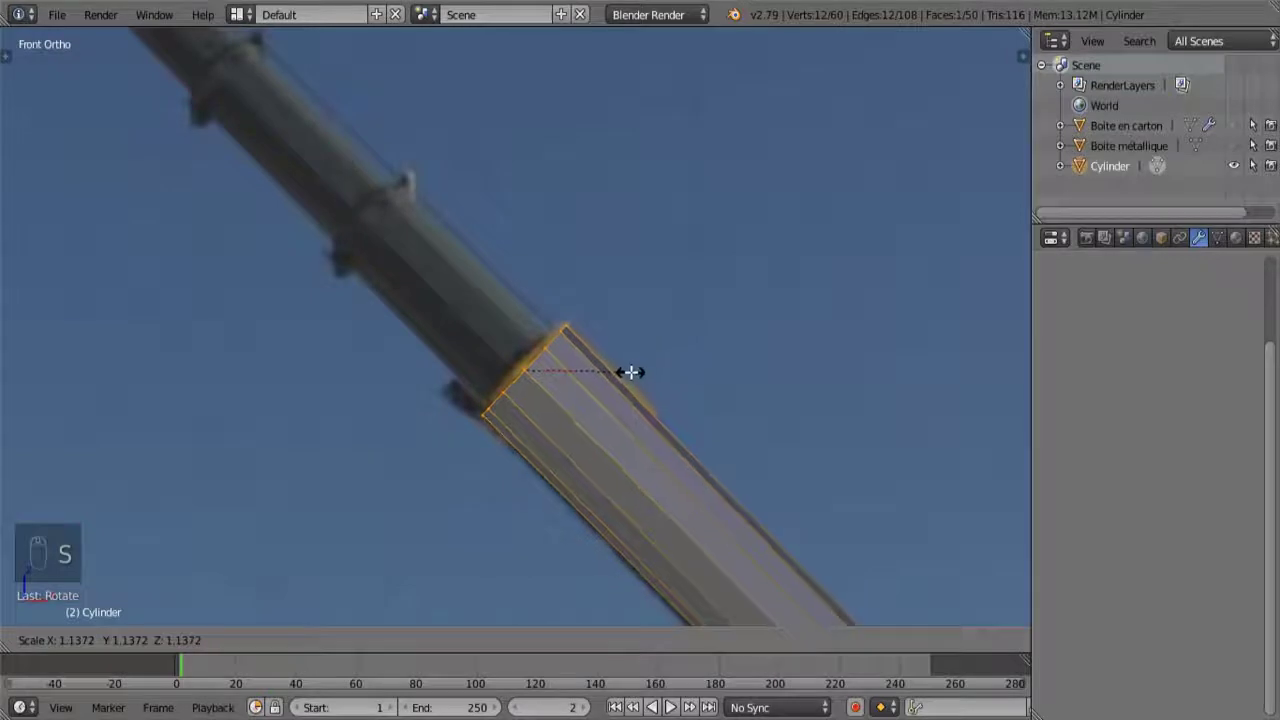
click(630, 371)
shift+middle_drag(626, 369, 677, 423)
key(g)
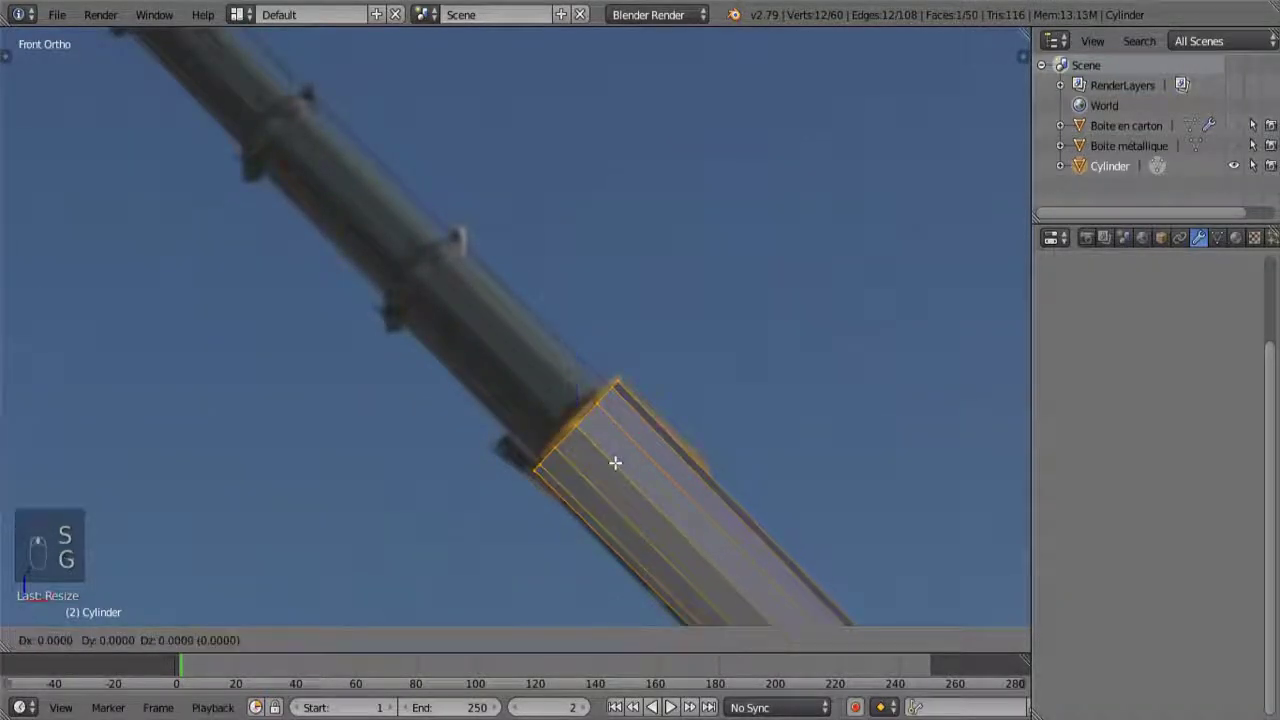
click(612, 458)
shift+middle_drag(543, 318, 489, 291)
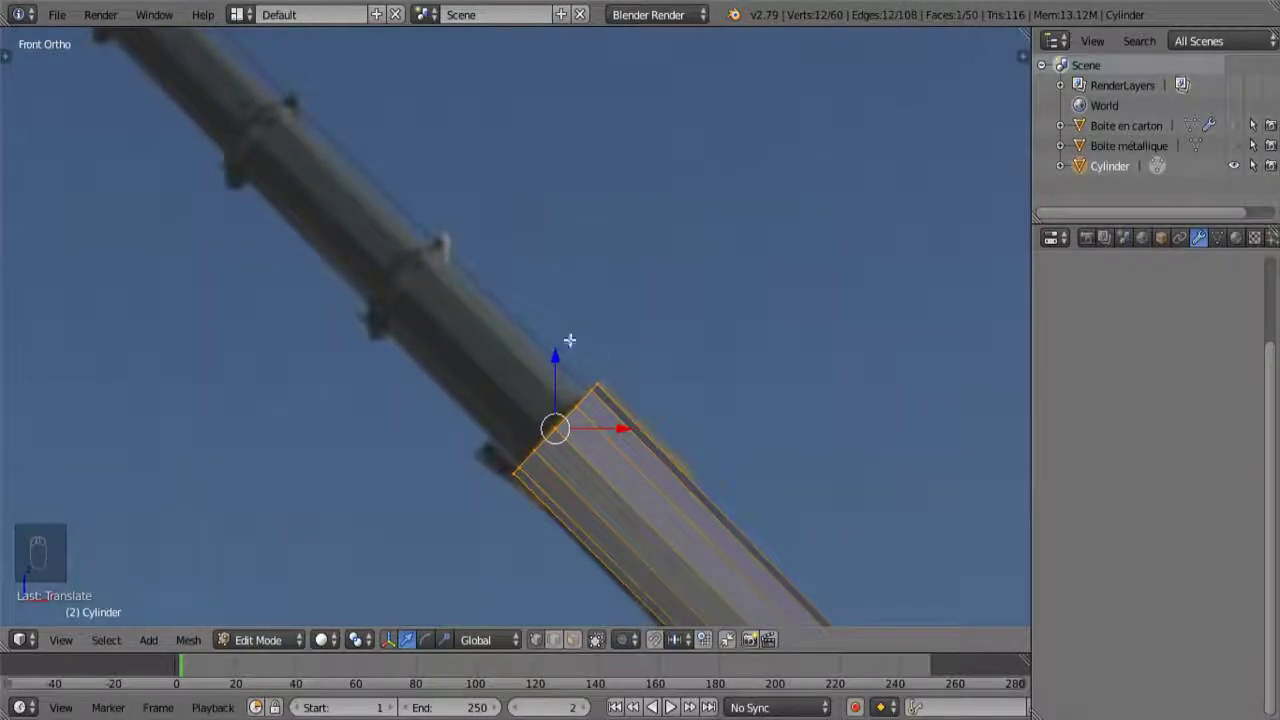
key(i)
click(558, 382)
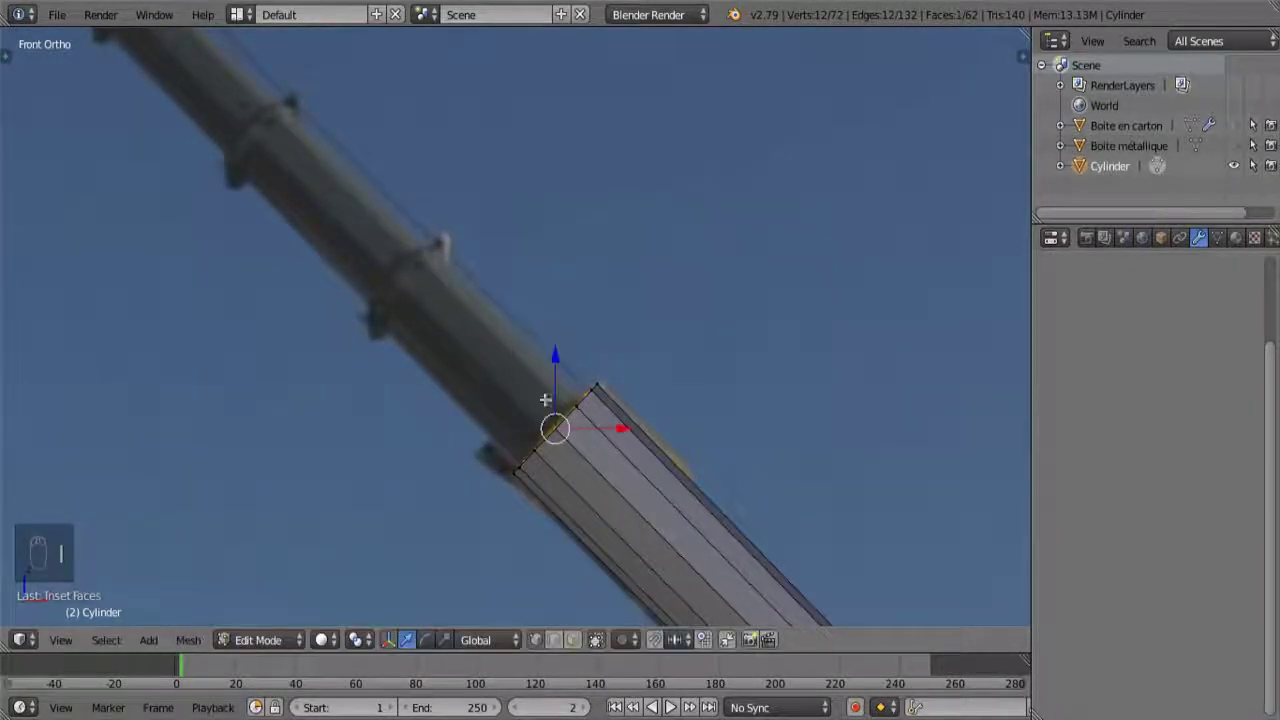
middle_drag(558, 382, 609, 488)
key(ctrl+z)
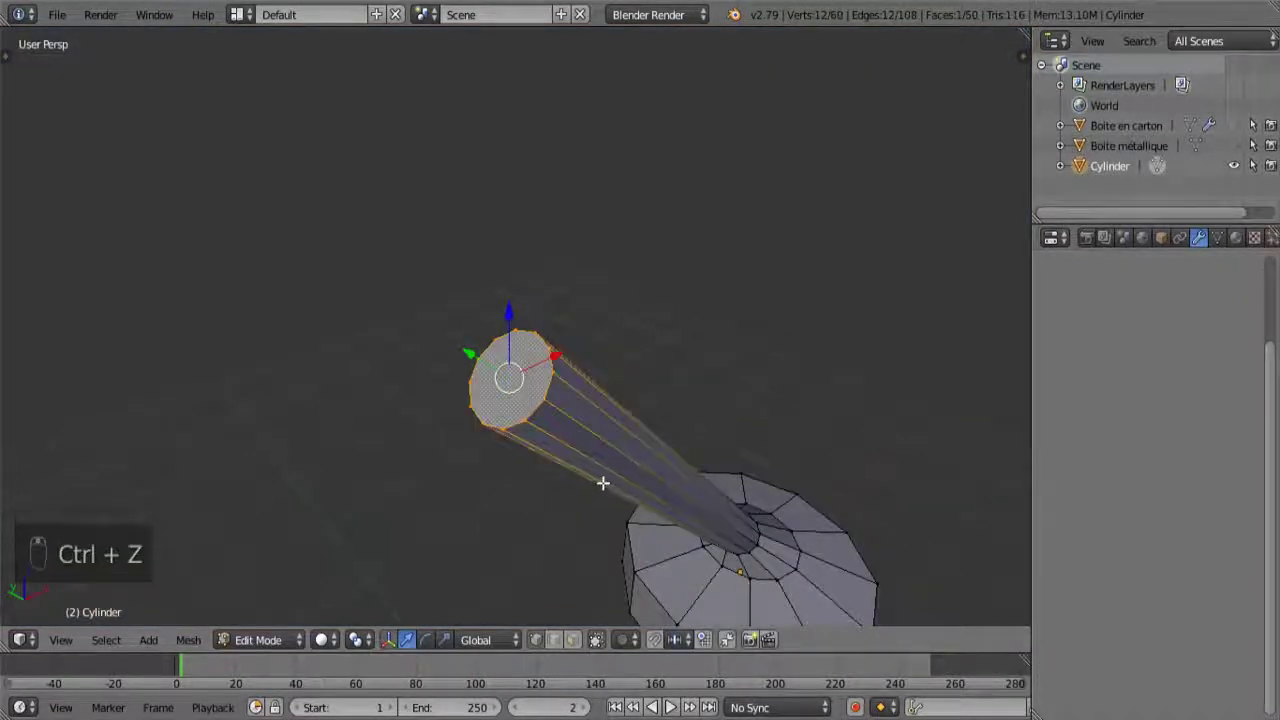
- Inset the boom's end face by about 0.07 and extrude the inner face along the first dark telescopic section
key(i)
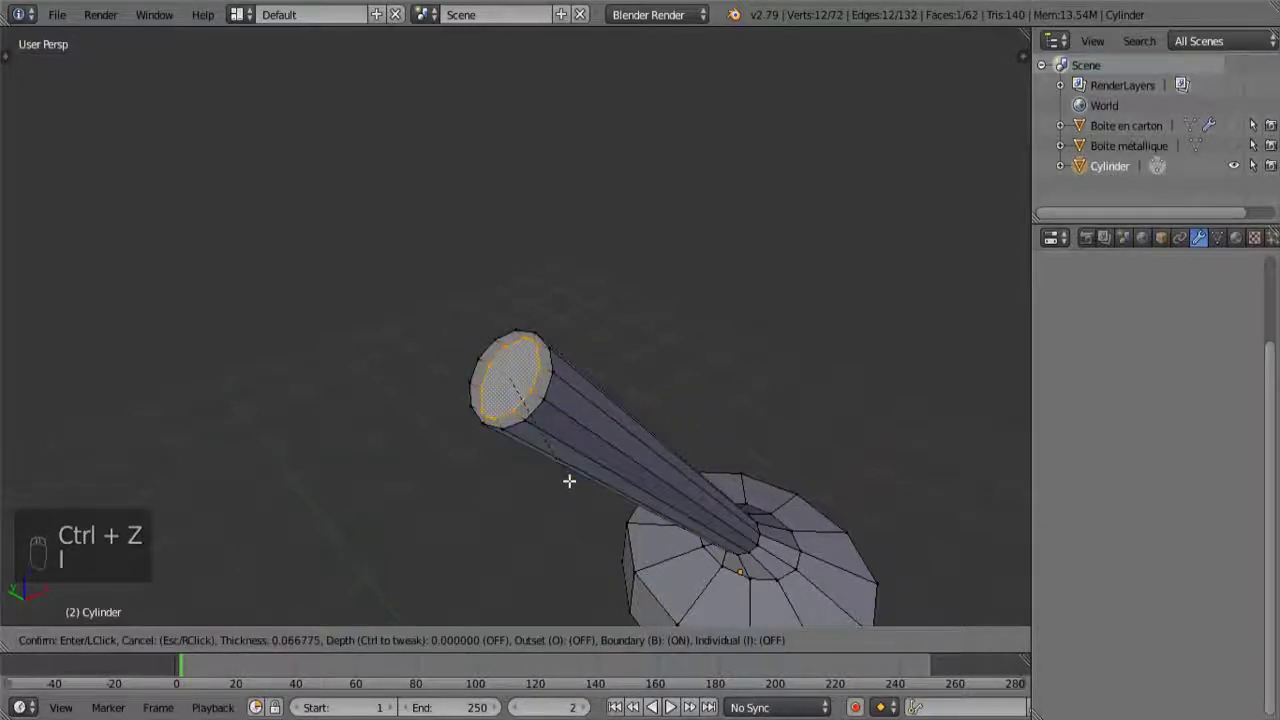
click(563, 478)
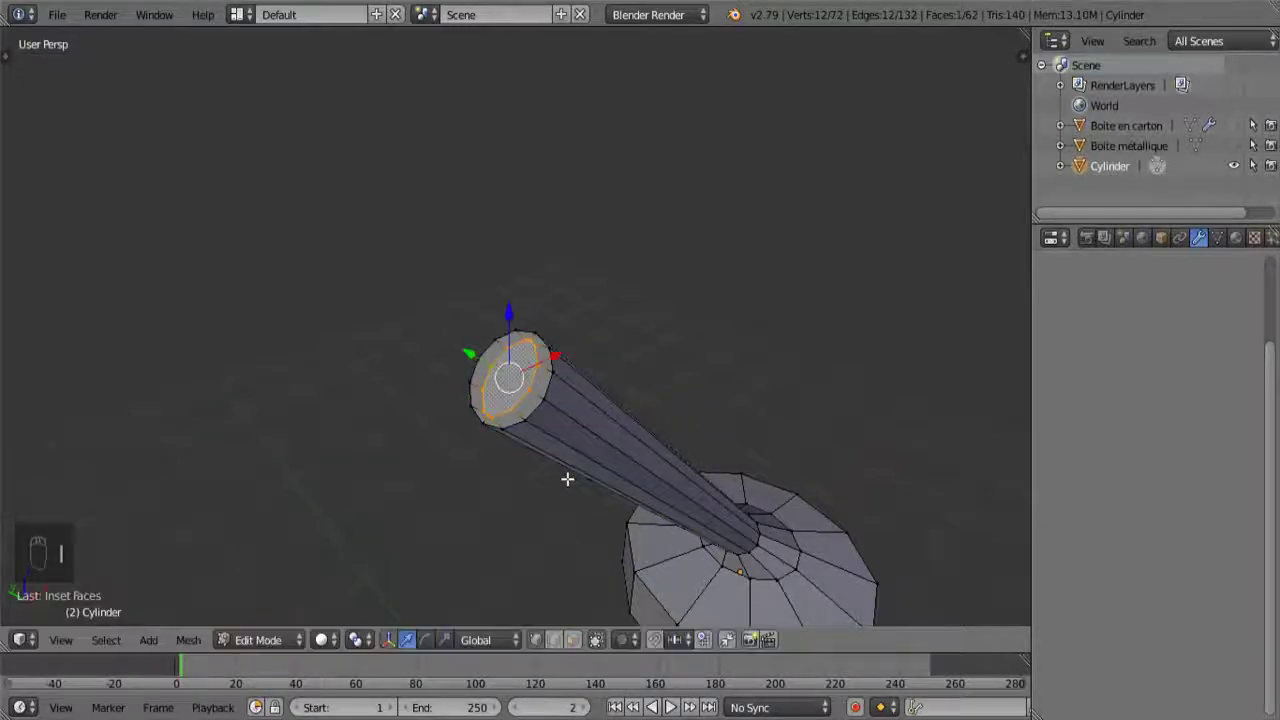
key(KP_1)
key(e)
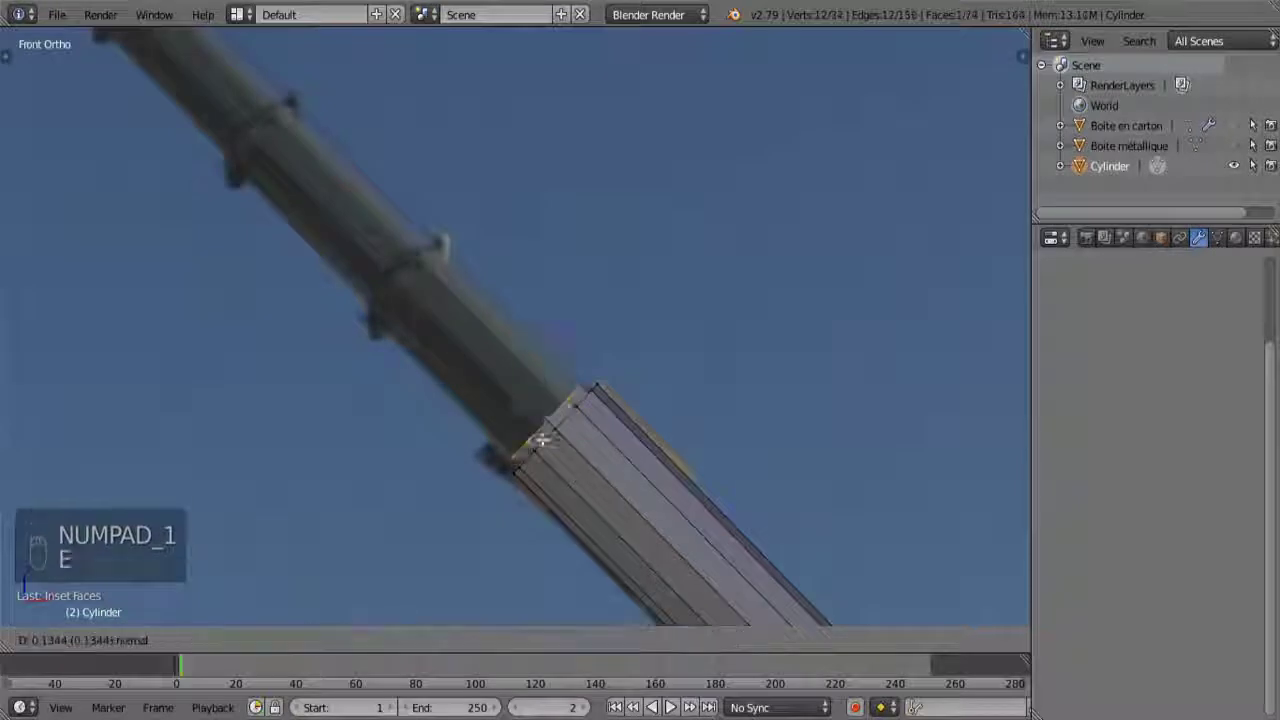
click(391, 294)
scroll(386, 288, down, 6)
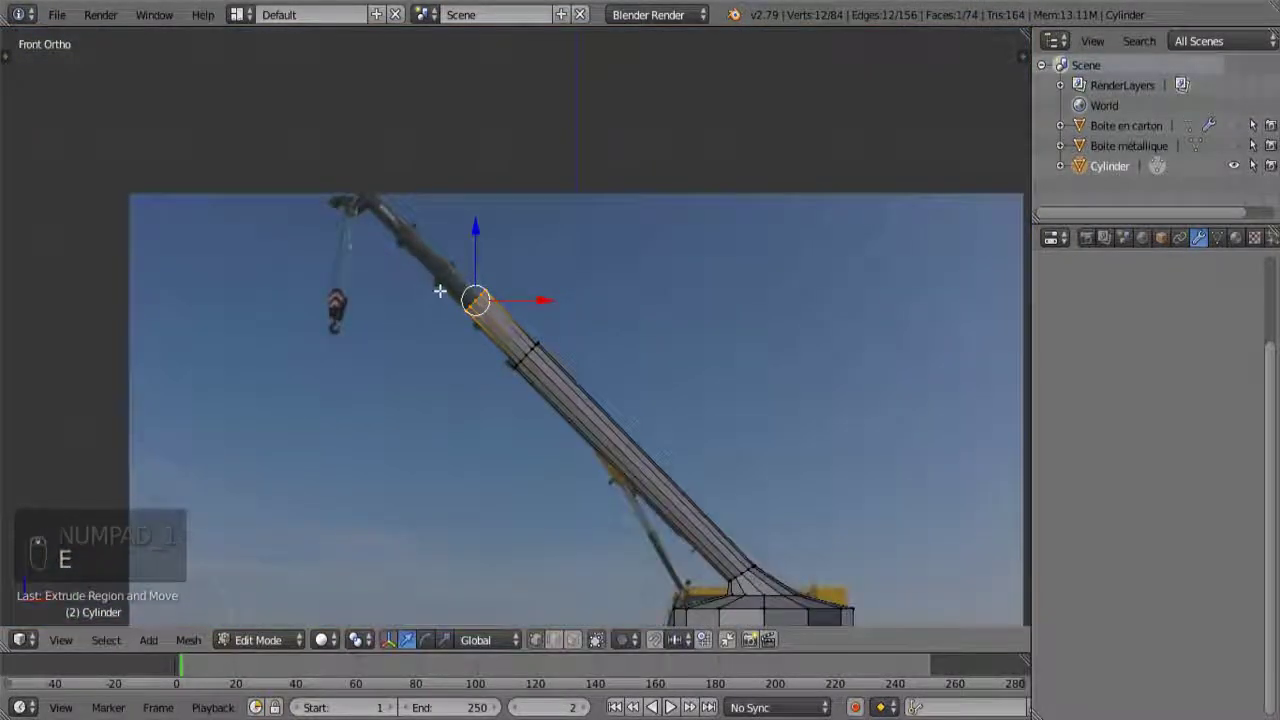
- Move the boom's extruded end face up along the dark telescopic section to the last collar below the boom head
scroll(451, 323, up, 5)
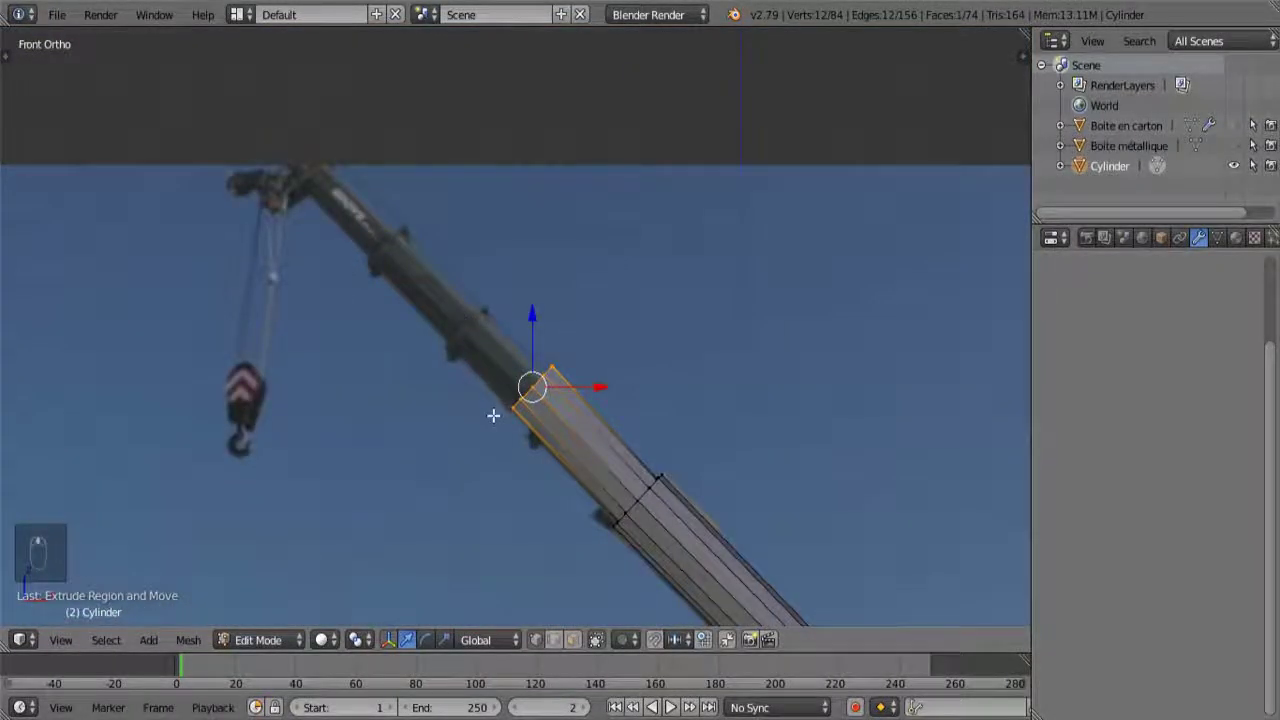
key(g)
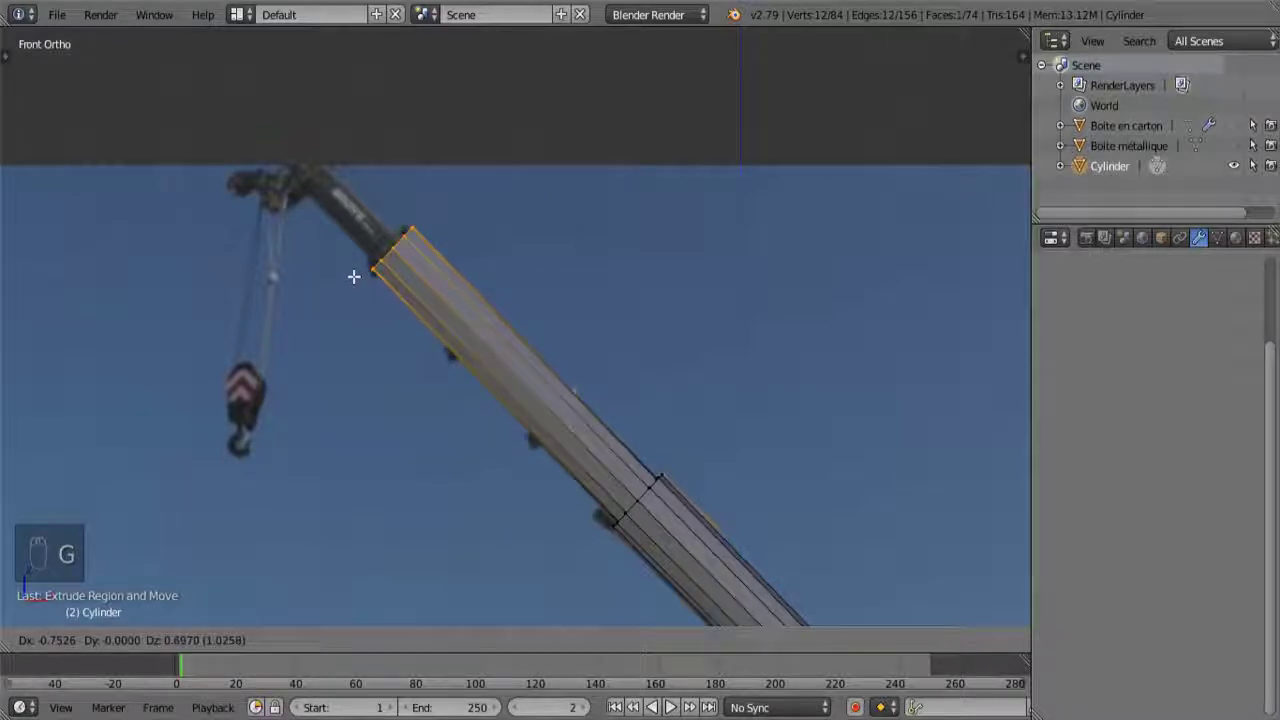
click(350, 275)
scroll(281, 211, up, 3)
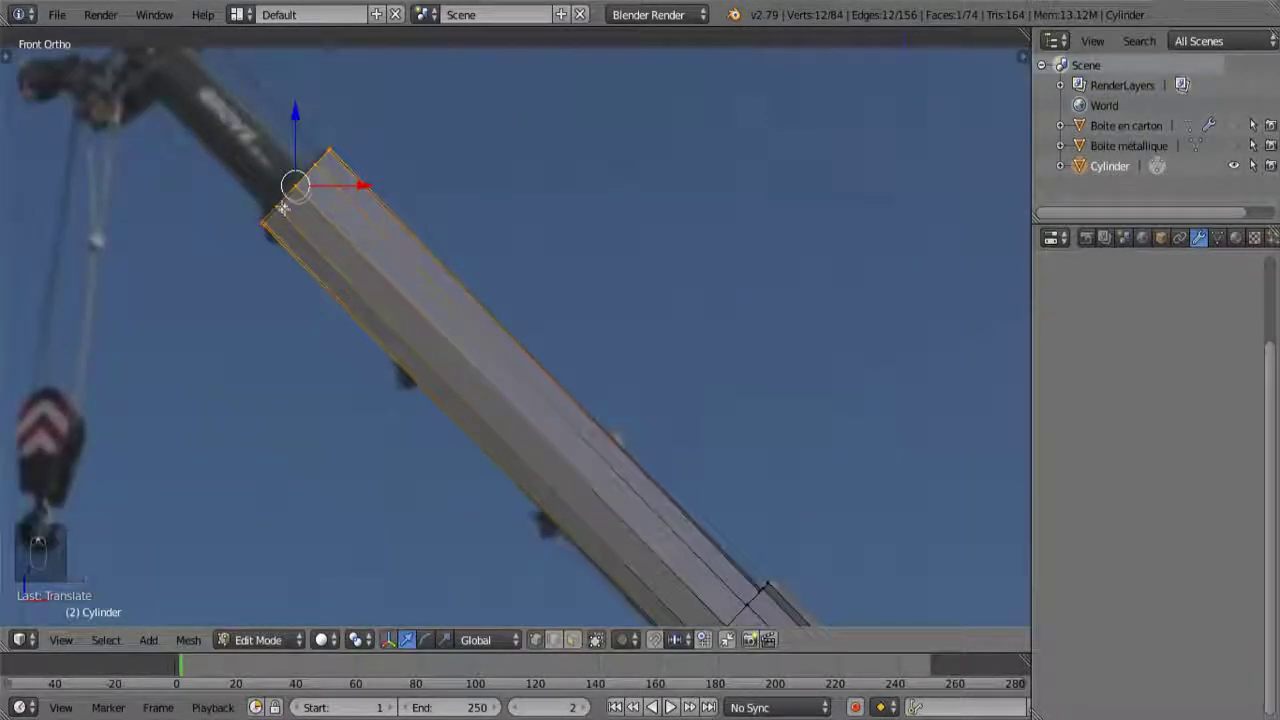
scroll(374, 329, down, 3)
- Try to inset the boom's end face by about 0.06 and extrude the inner face toward the boom head
middle_drag(346, 303, 514, 409)
key(i)
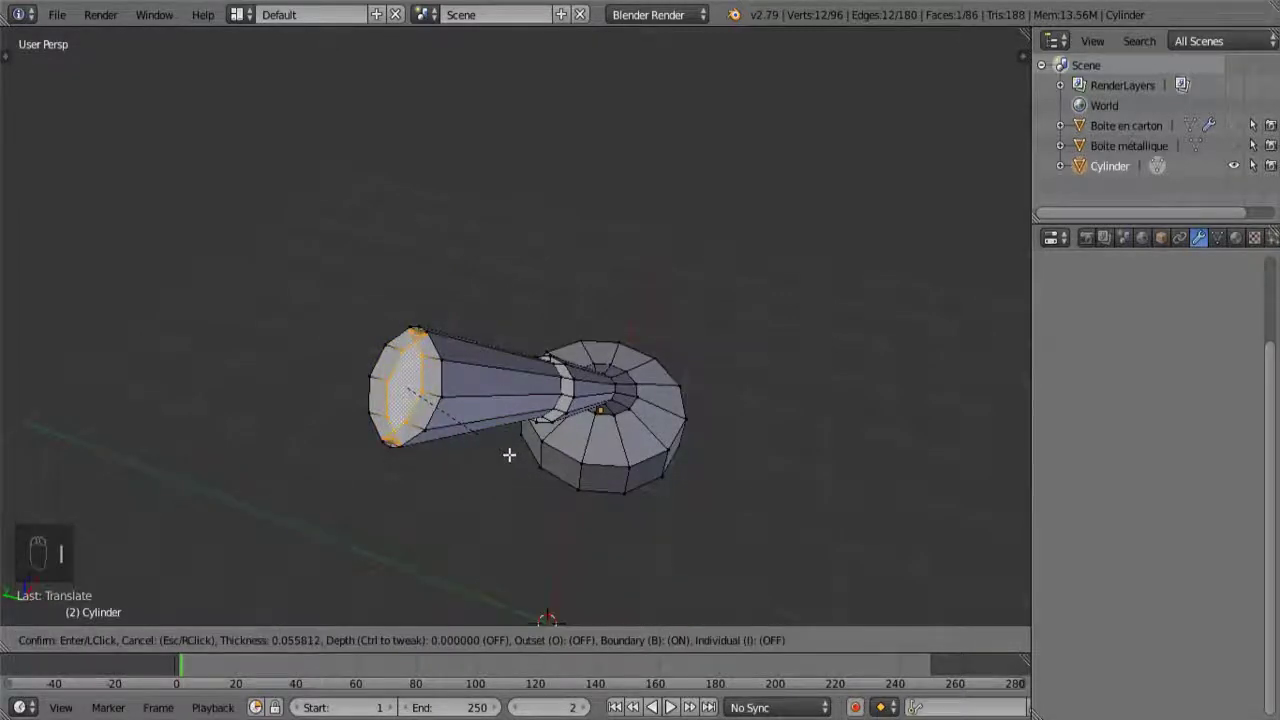
click(515, 463)
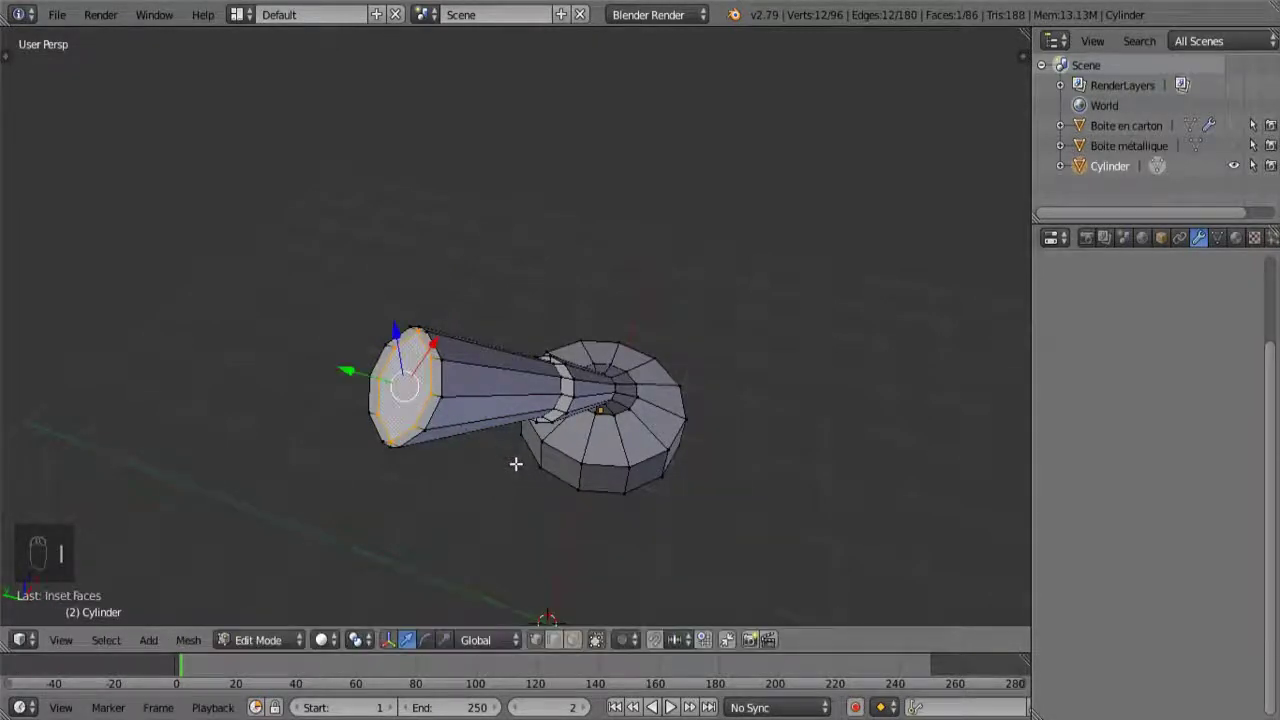
key(KP_1)
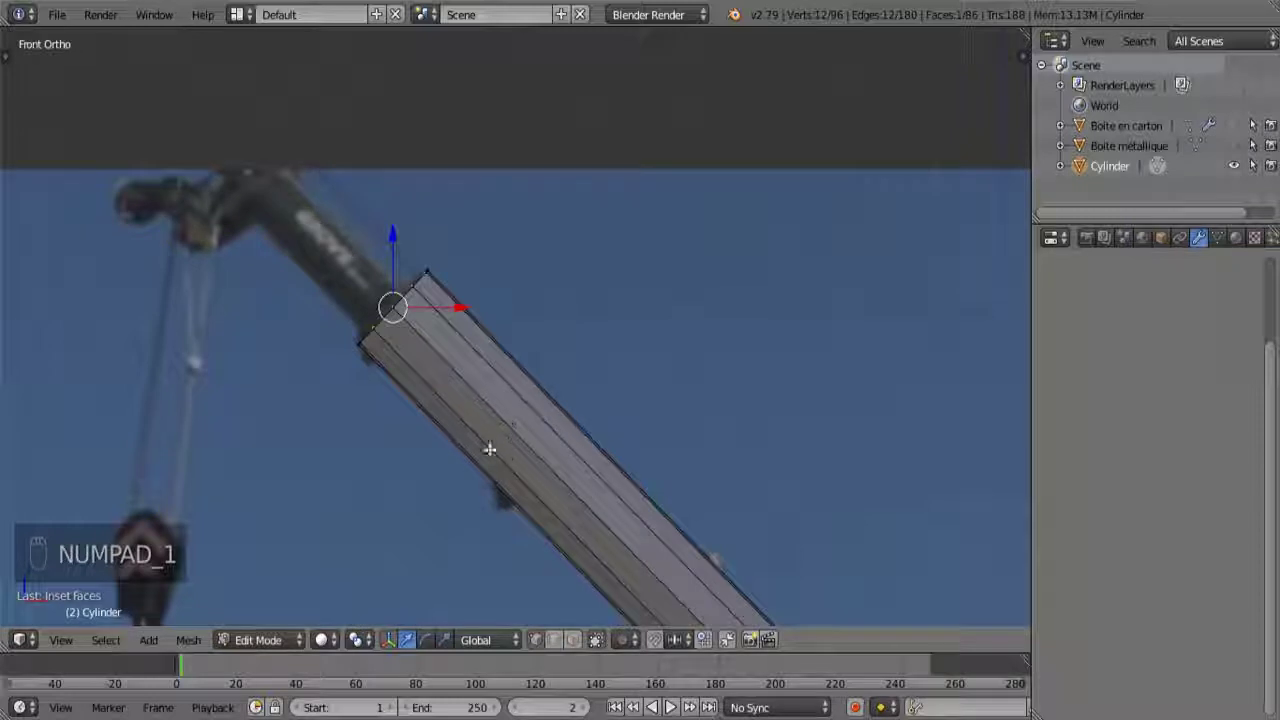
key(e)
click(389, 360)
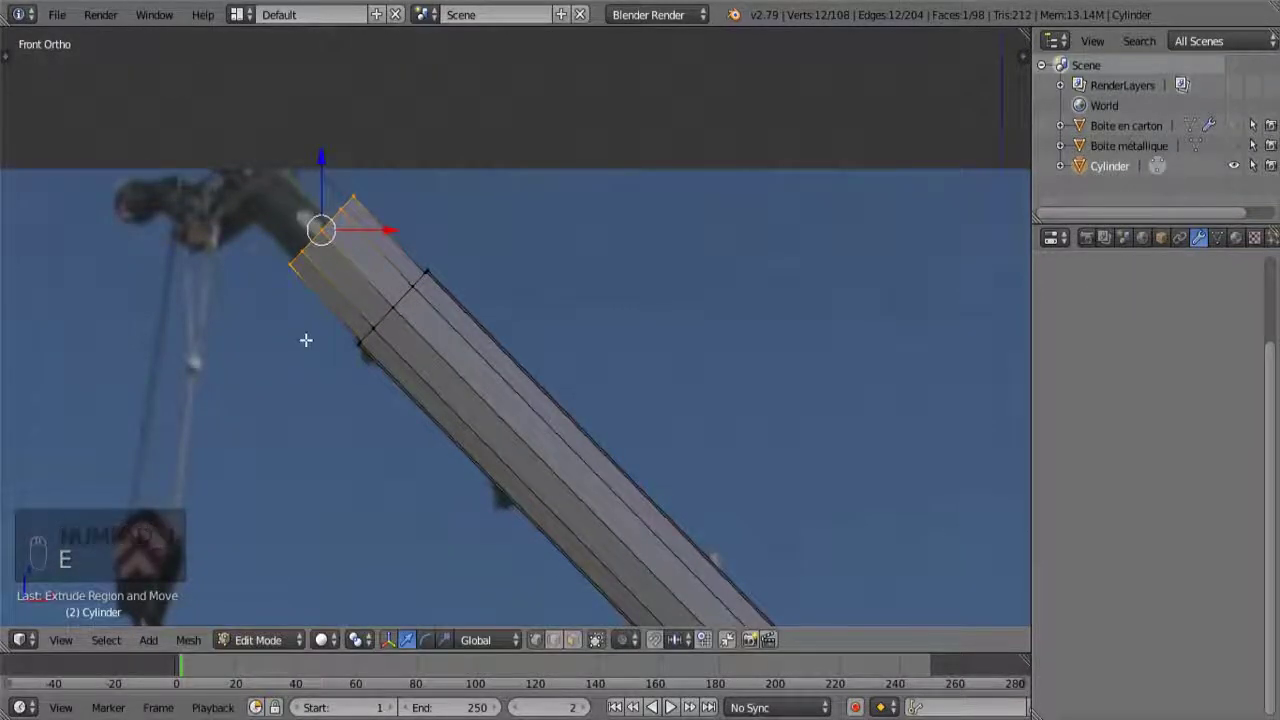
- Undo the last extrusion and inset on the boom's end face
middle_drag(306, 340, 526, 413)
key(ctrl+z)
key(ctrl+z)
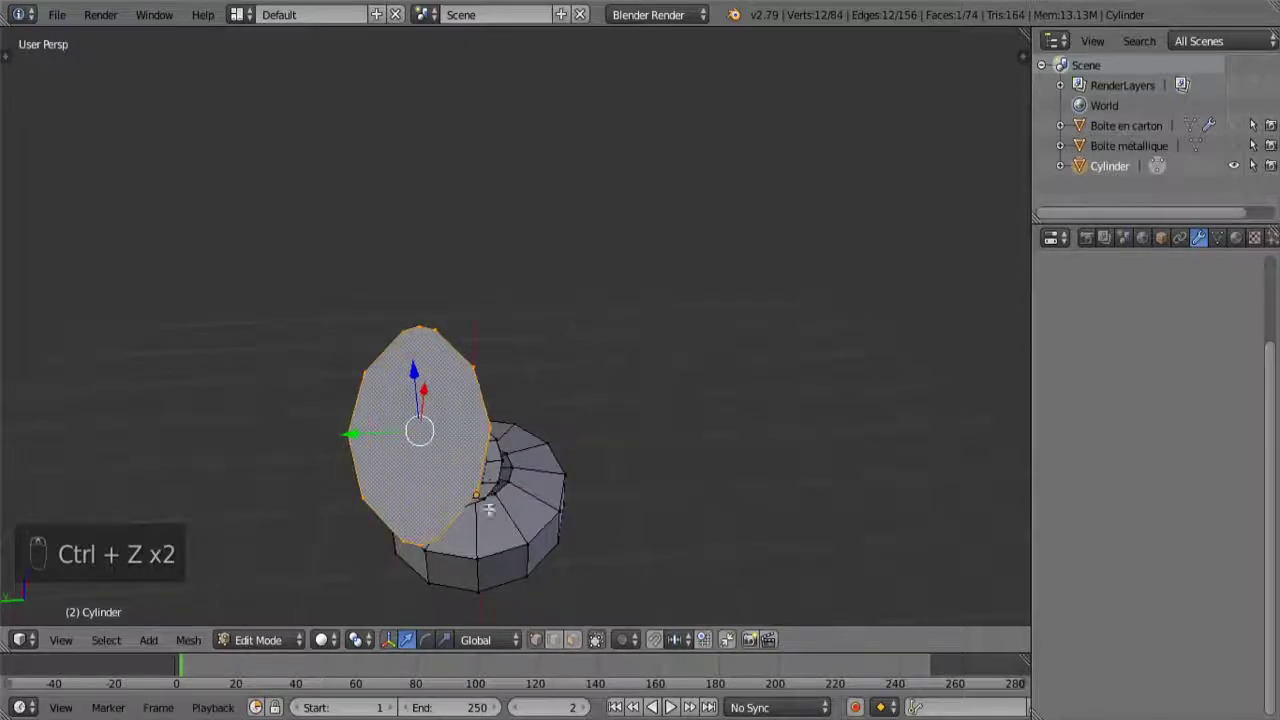
- Inset the boom's end face by about 0.02 and extrude the inner face up to the boom head in the photo
key(i)
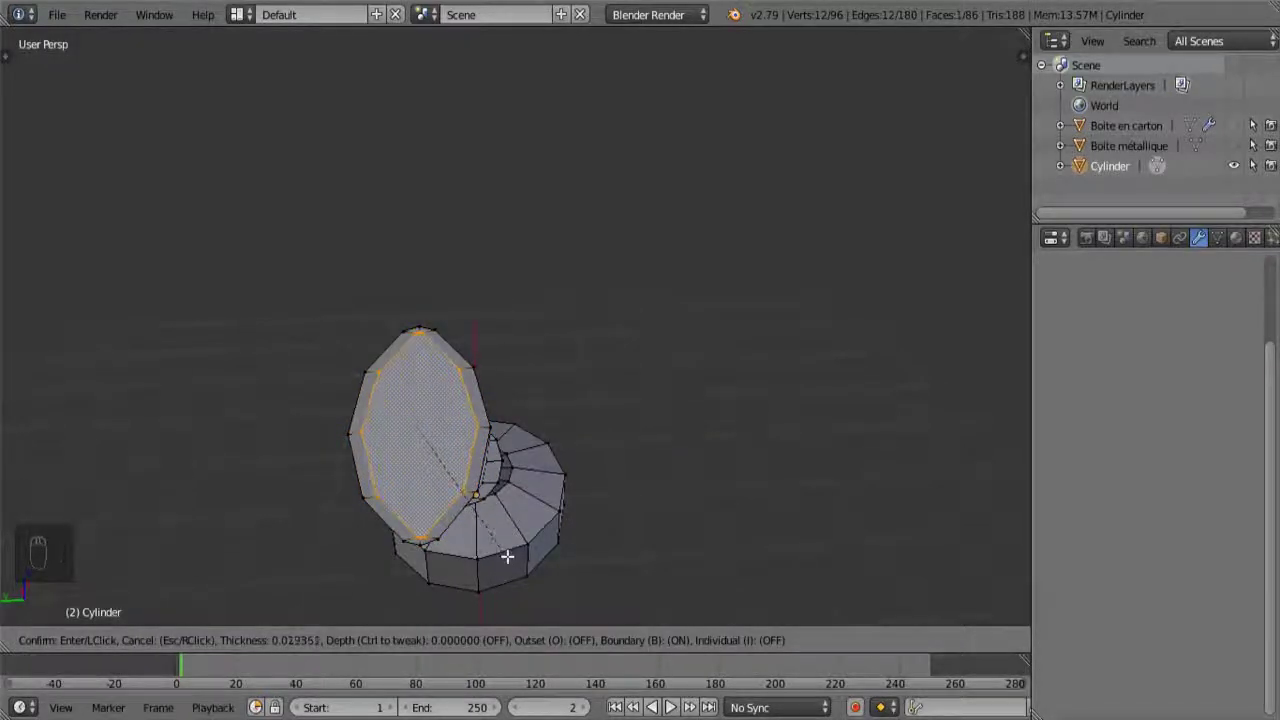
click(507, 556)
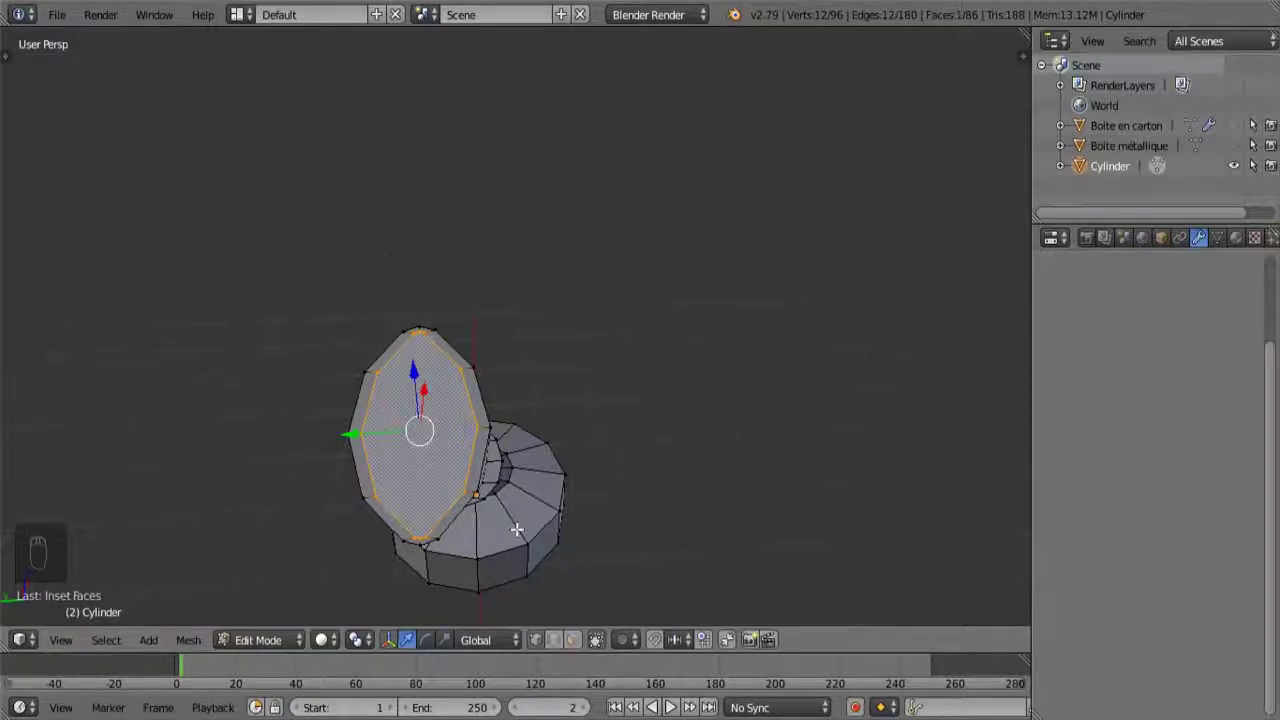
key(KP_1)
key(e)
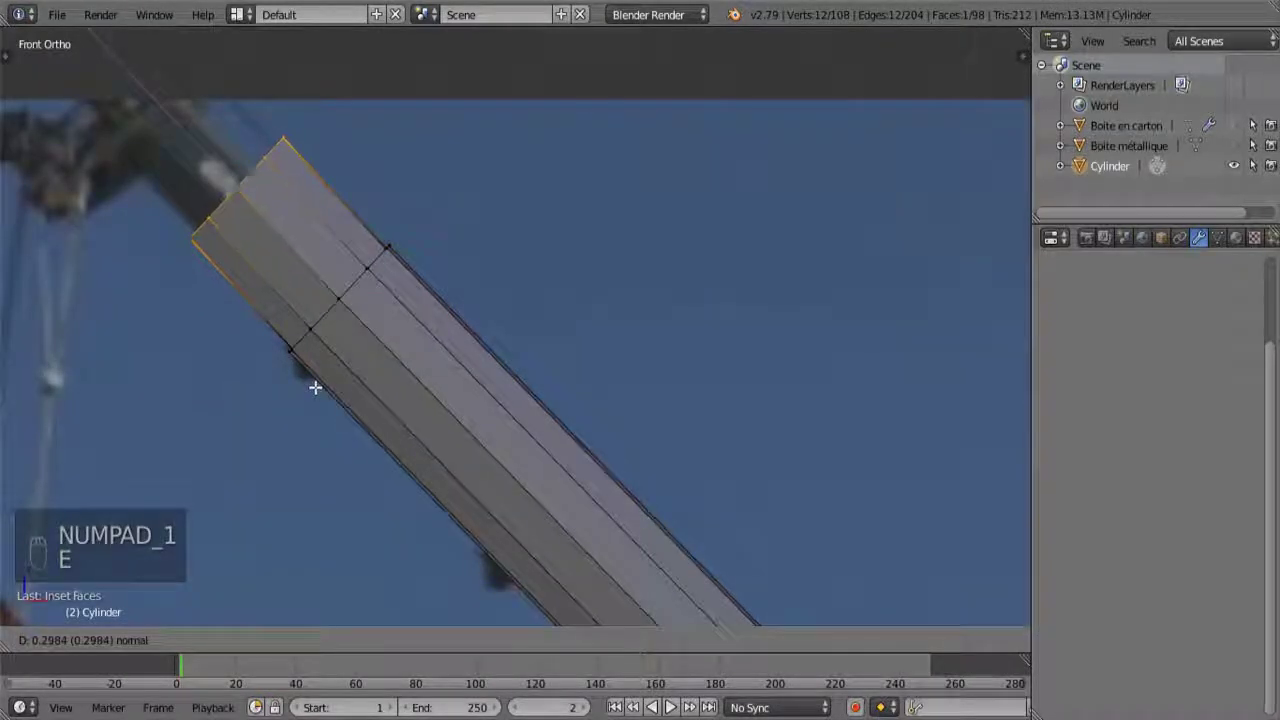
click(235, 341)
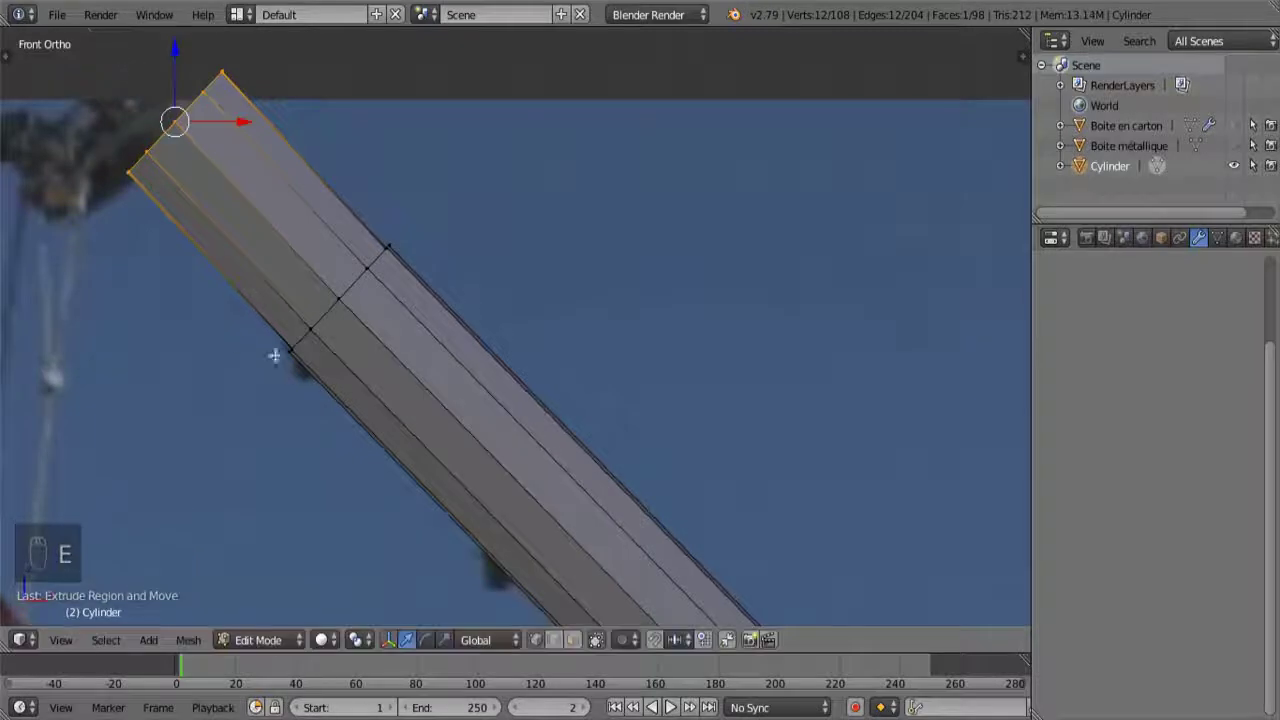
- Try scaling the boom's tip face down, and undo both the scaling and the tip extrusion
key(s)
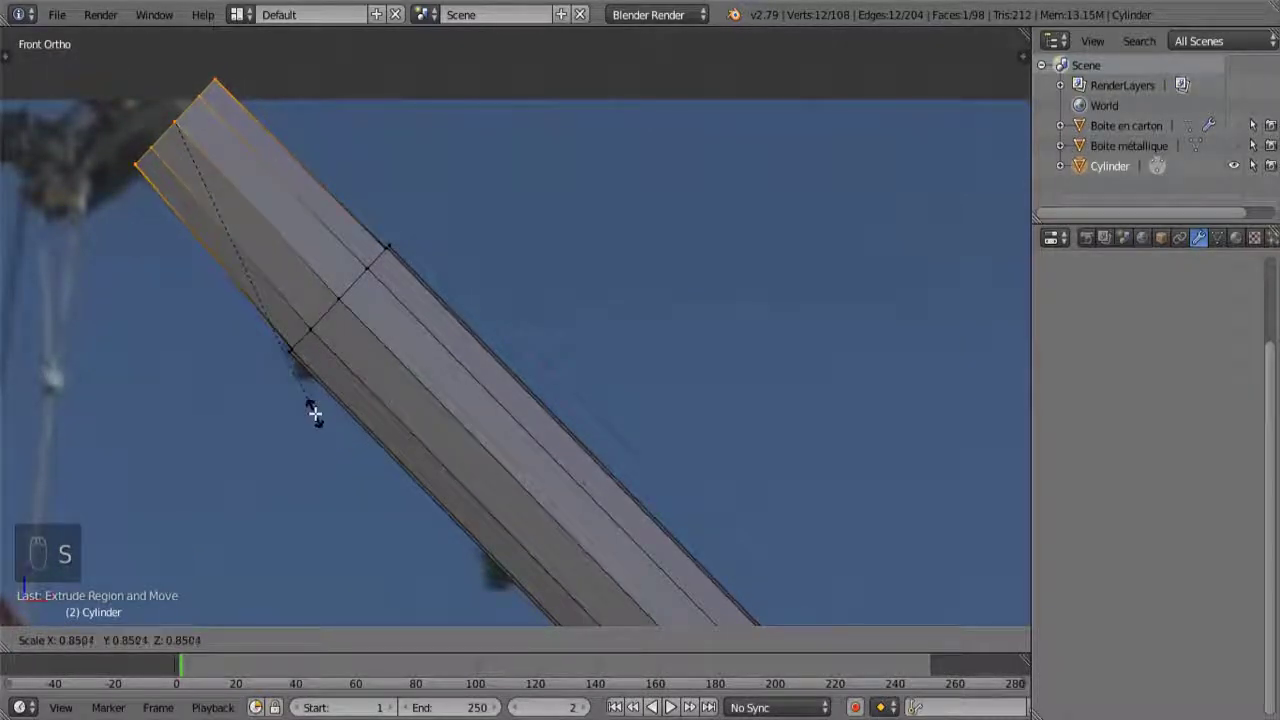
click(314, 380)
key(ctrl+z)
scroll(306, 343, down, 5)
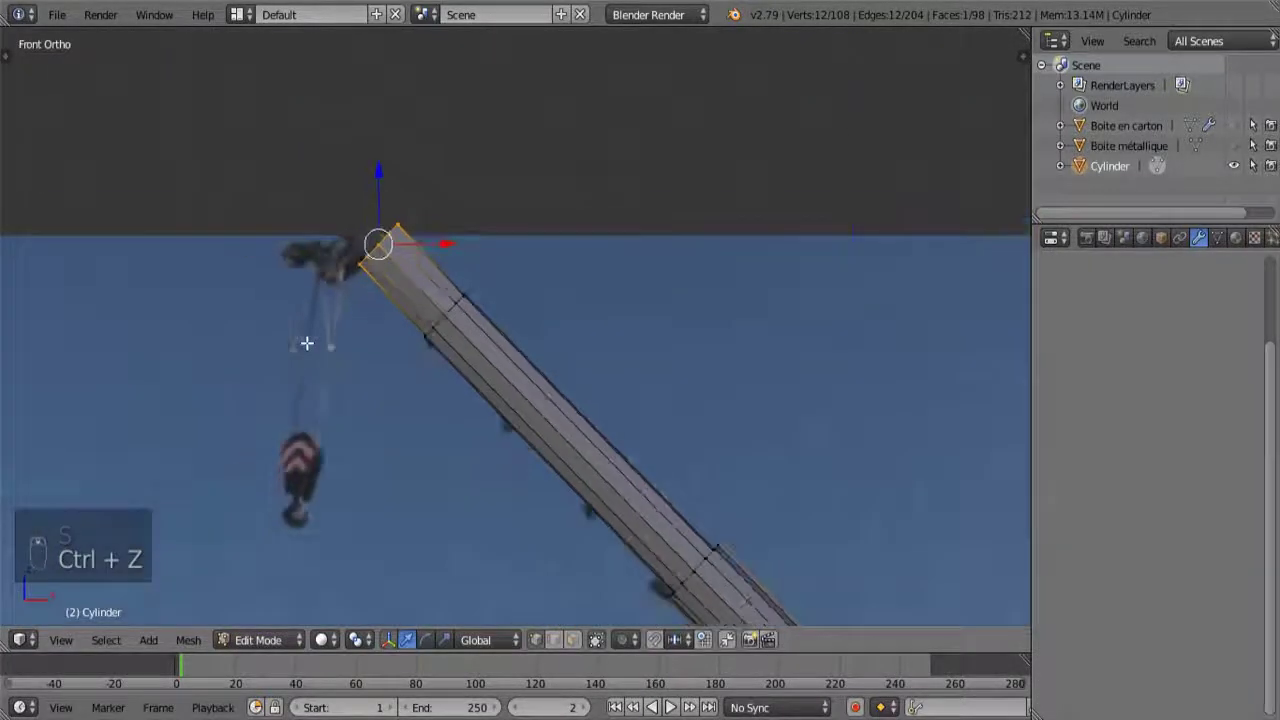
key(ctrl+z)
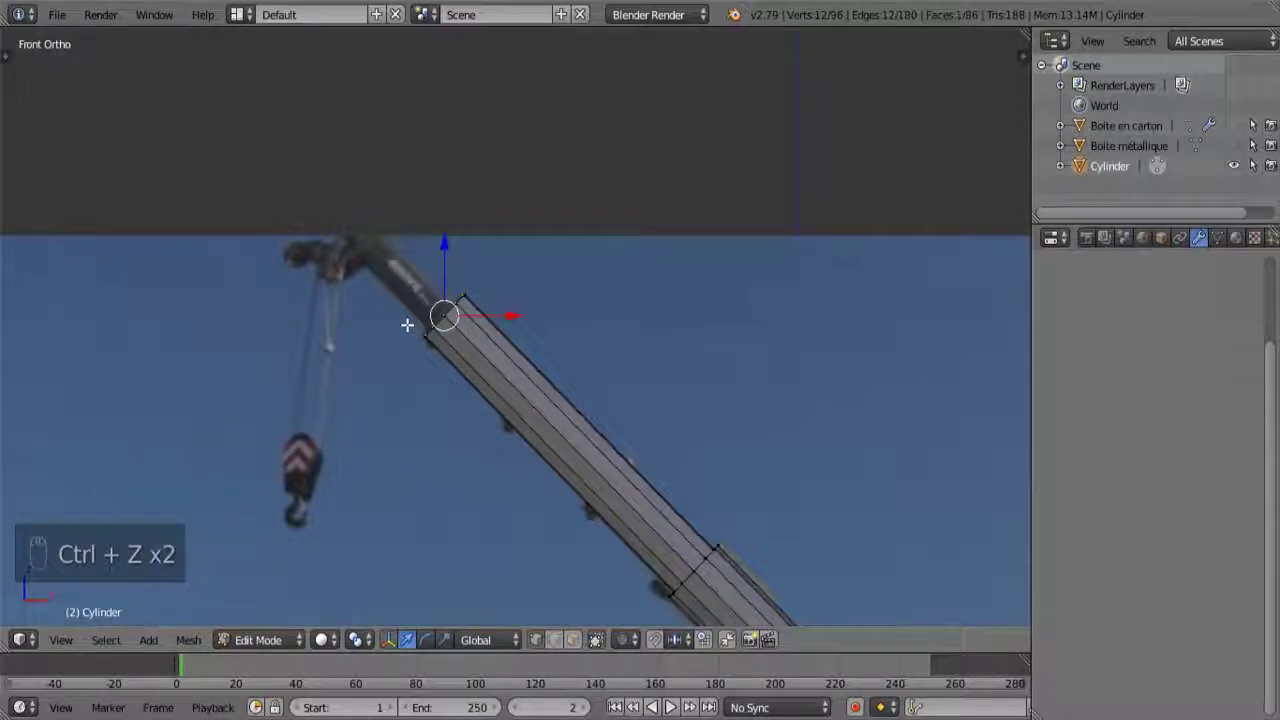
key(g)
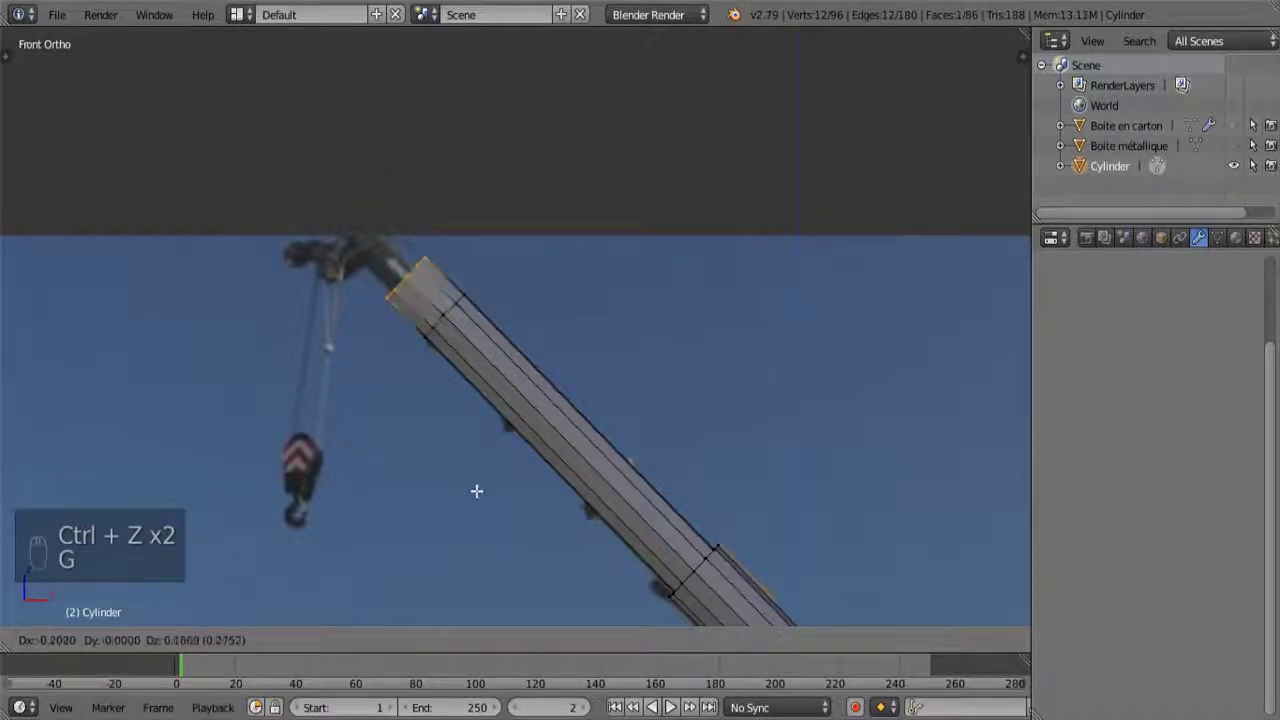
right_click(484, 515)
middle_drag(486, 523, 559, 552)
scroll(600, 570, down, 3)
middle_drag(646, 586, 640, 574)
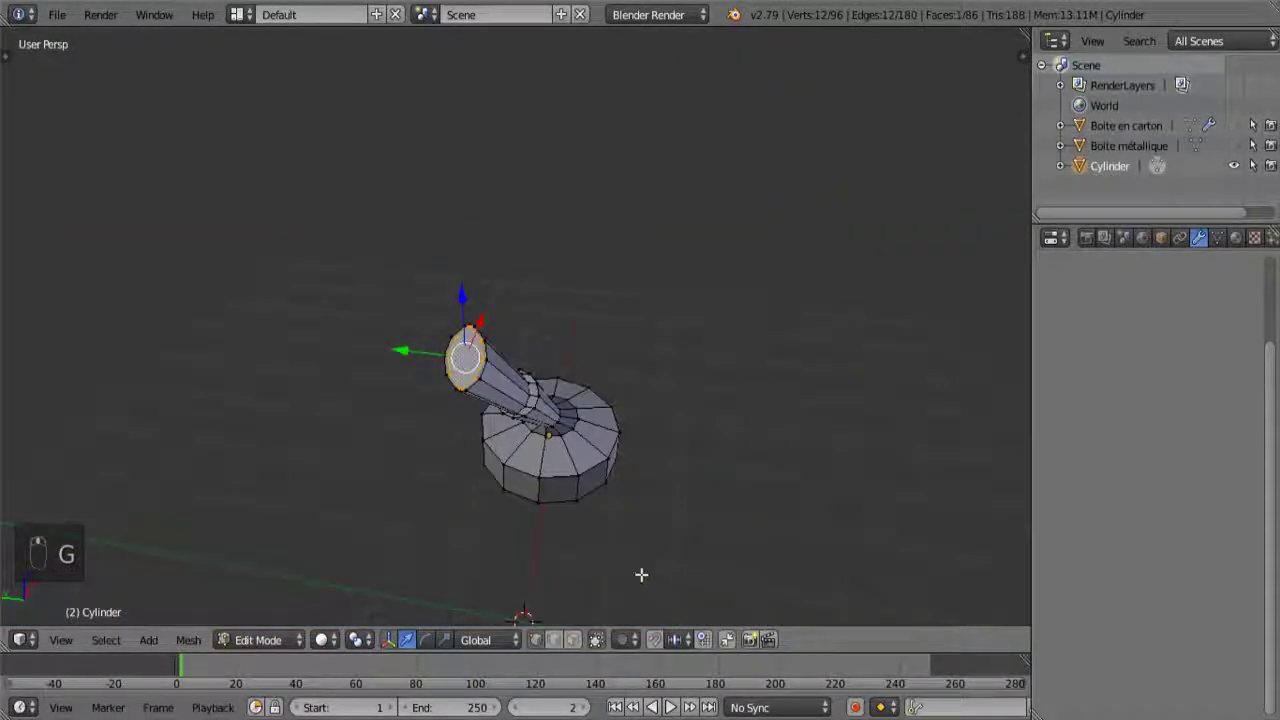
- Try extruding the inset face toward the boom head, and undo that extrusion together with the inset
key(KP_1)
key(e)
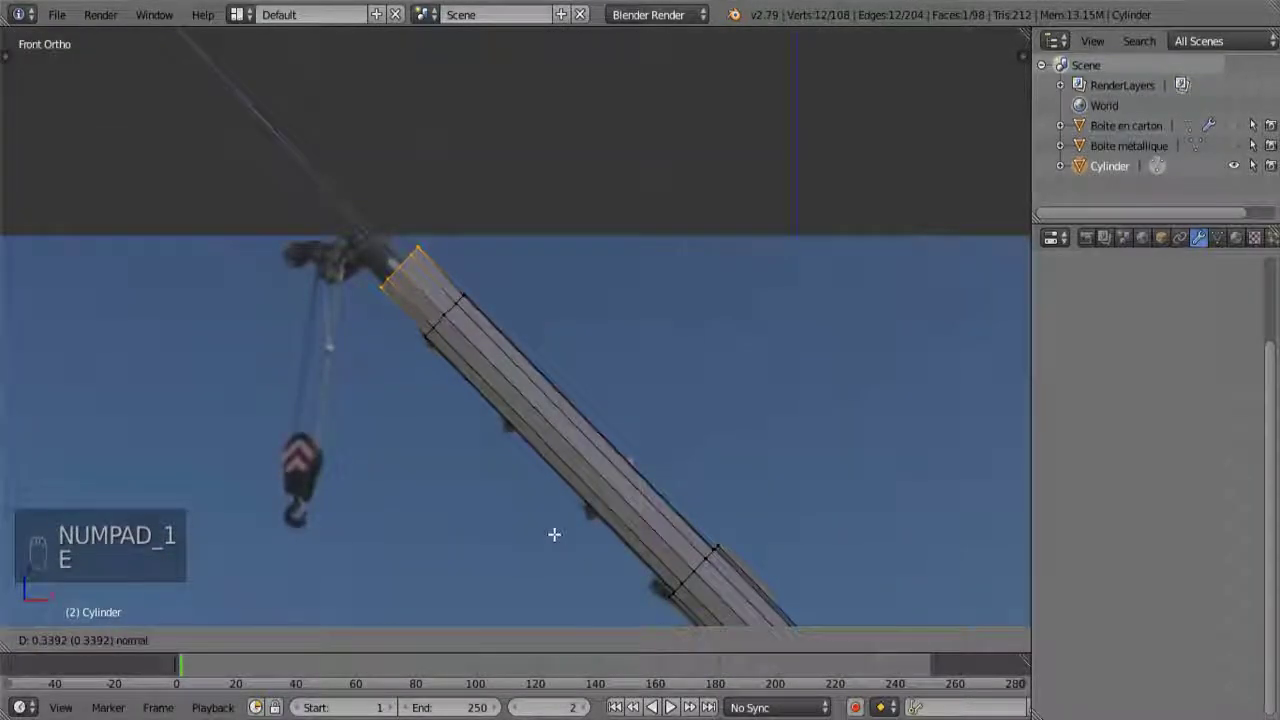
click(545, 531)
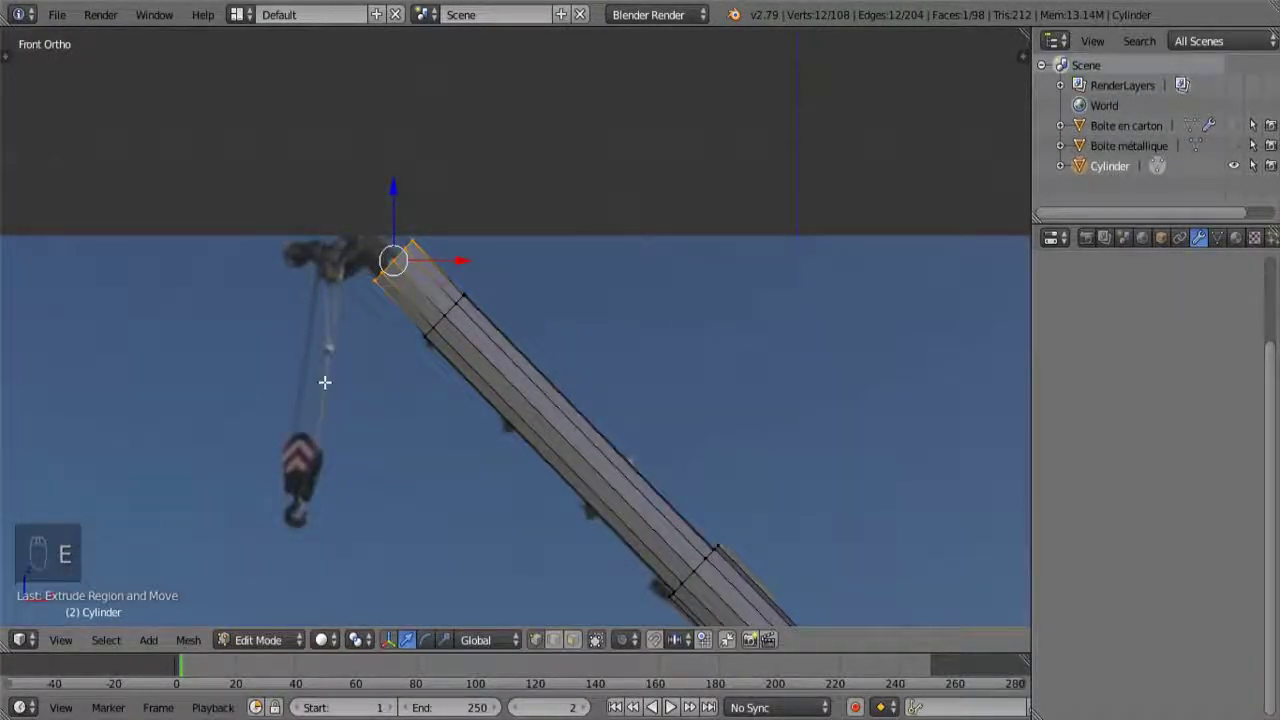
key(ctrl+z)
key(ctrl+z)
- Inset the boom's end face by about 0.02 and extrude the inner face along the last dark section to the boom head
middle_drag(334, 380, 488, 462)
key(i)
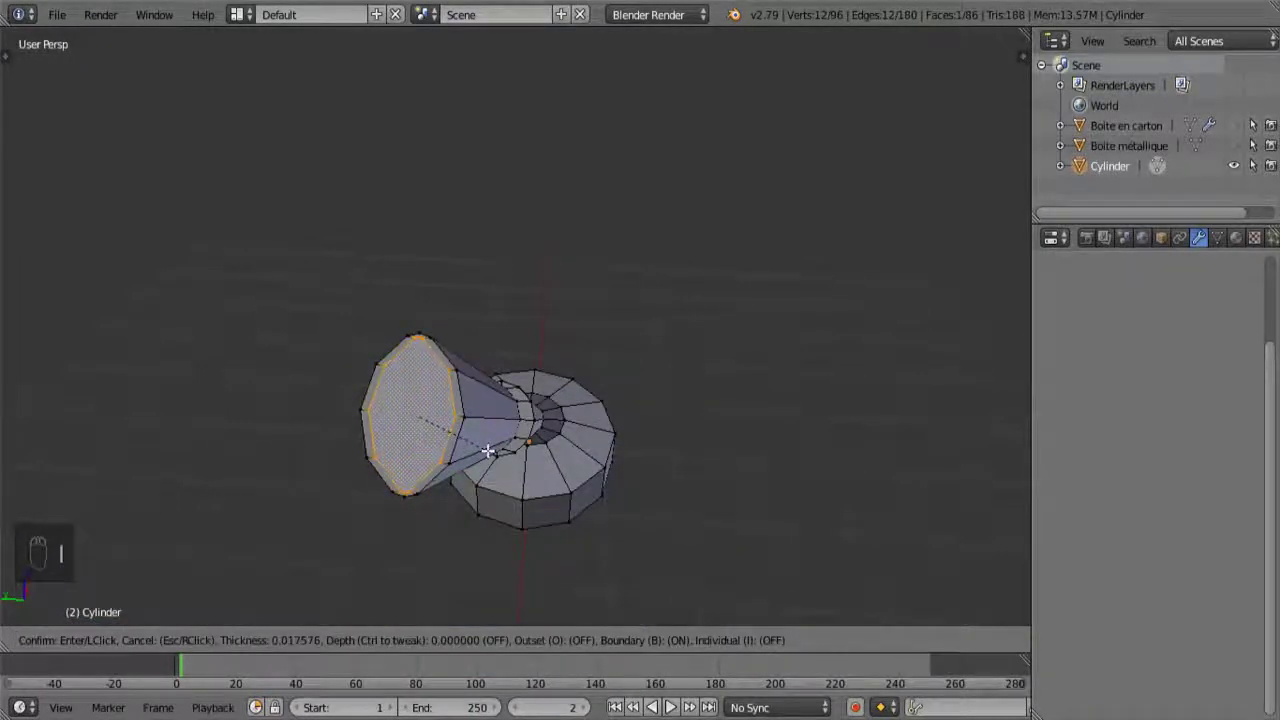
click(487, 452)
key(KP_1)
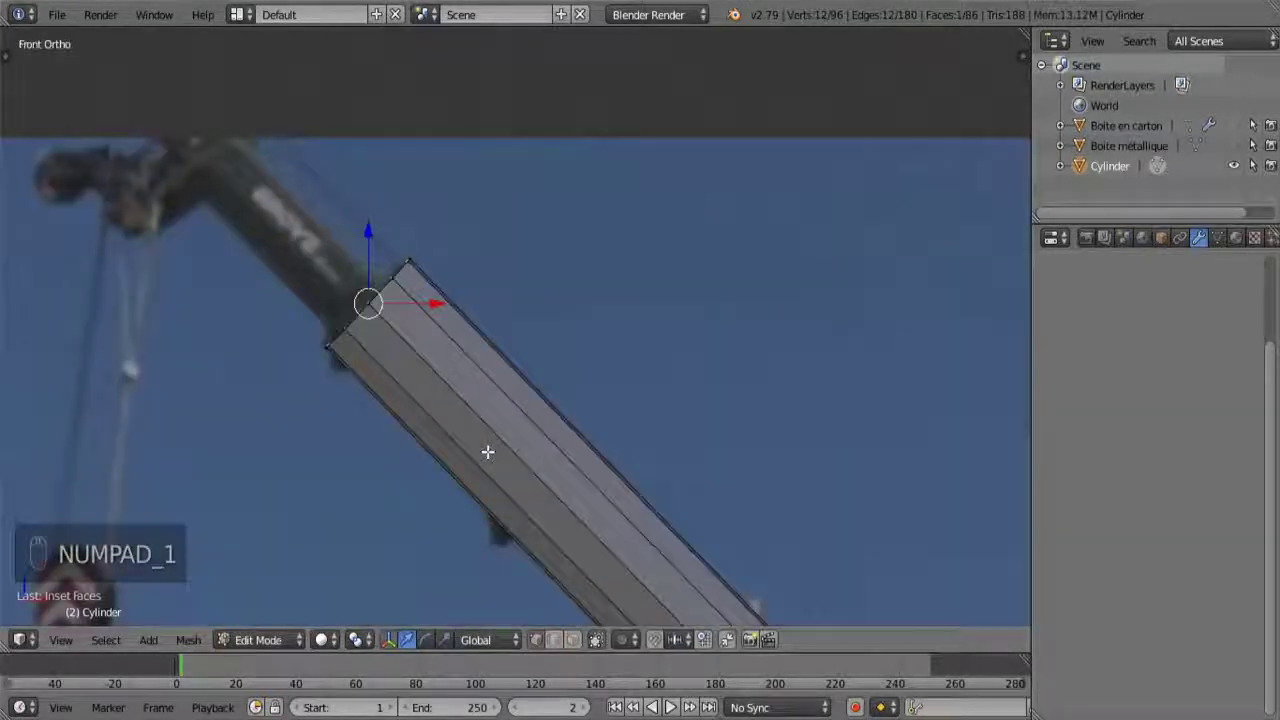
key(e)
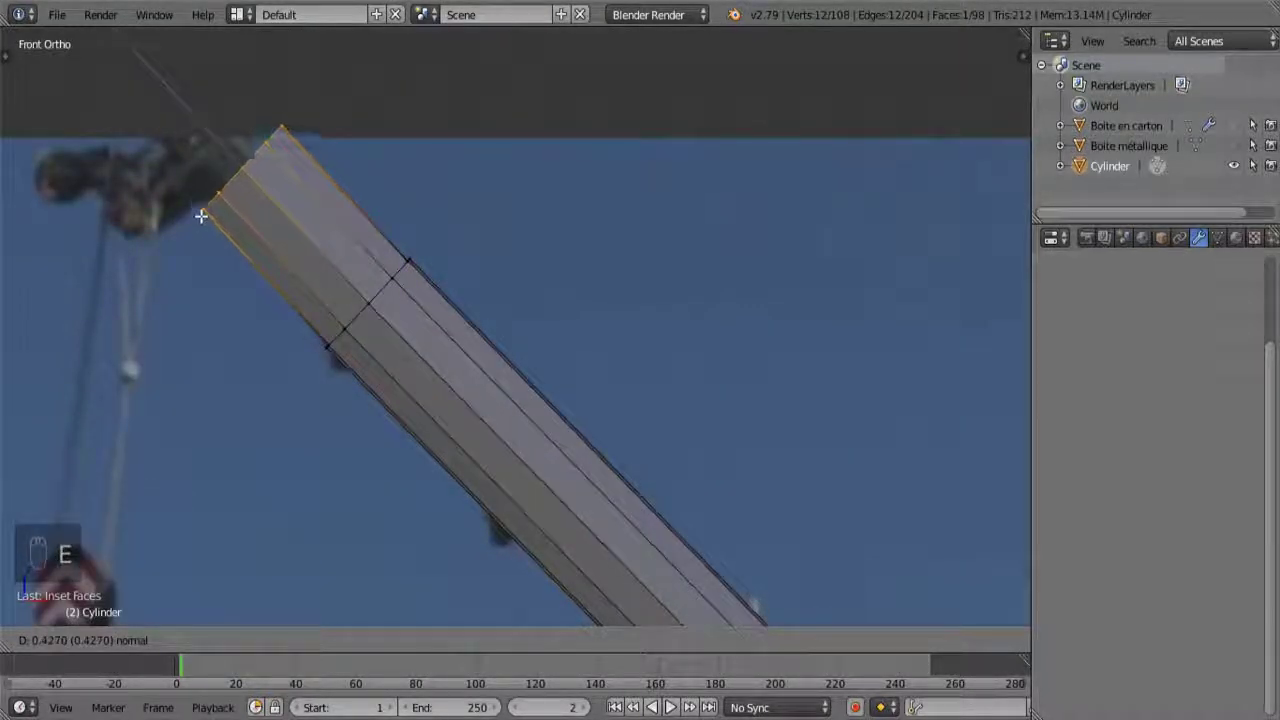
click(199, 214)
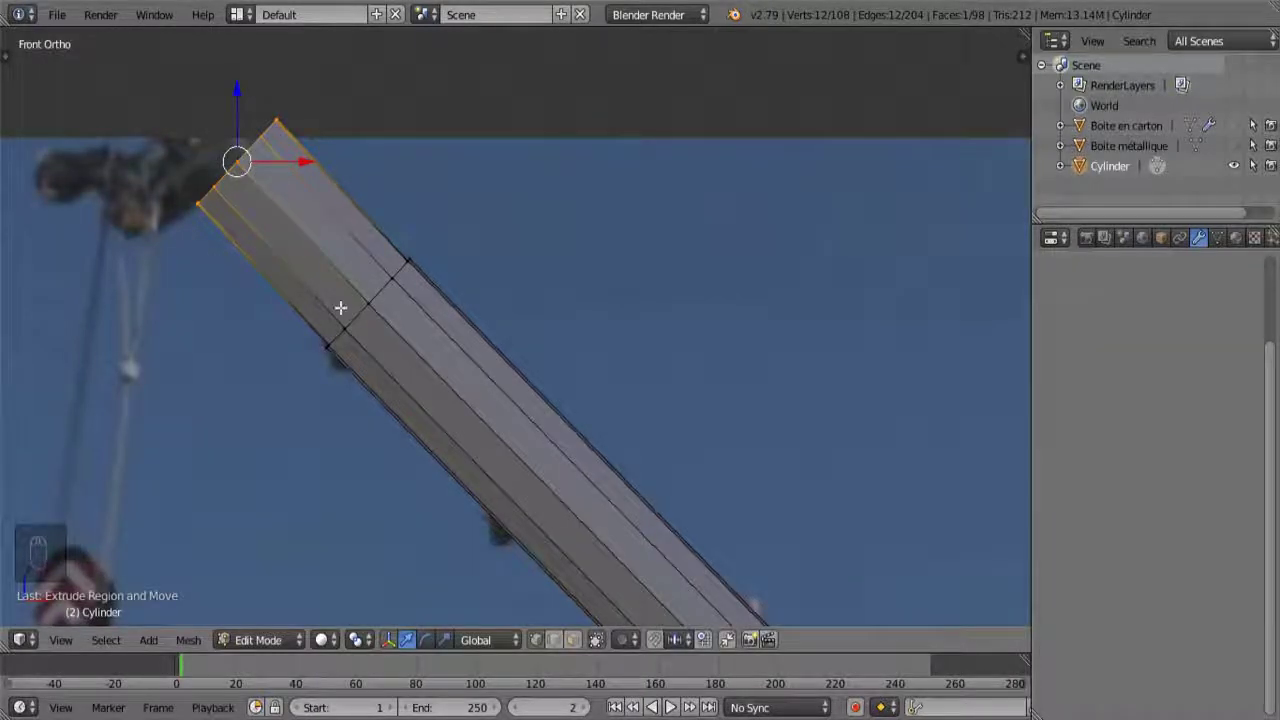
- Examine how the whole boom and rotating upper body line up with the crane in the reference photo
scroll(341, 308, down, 4)
shift+middle_drag(660, 458, 185, 428)
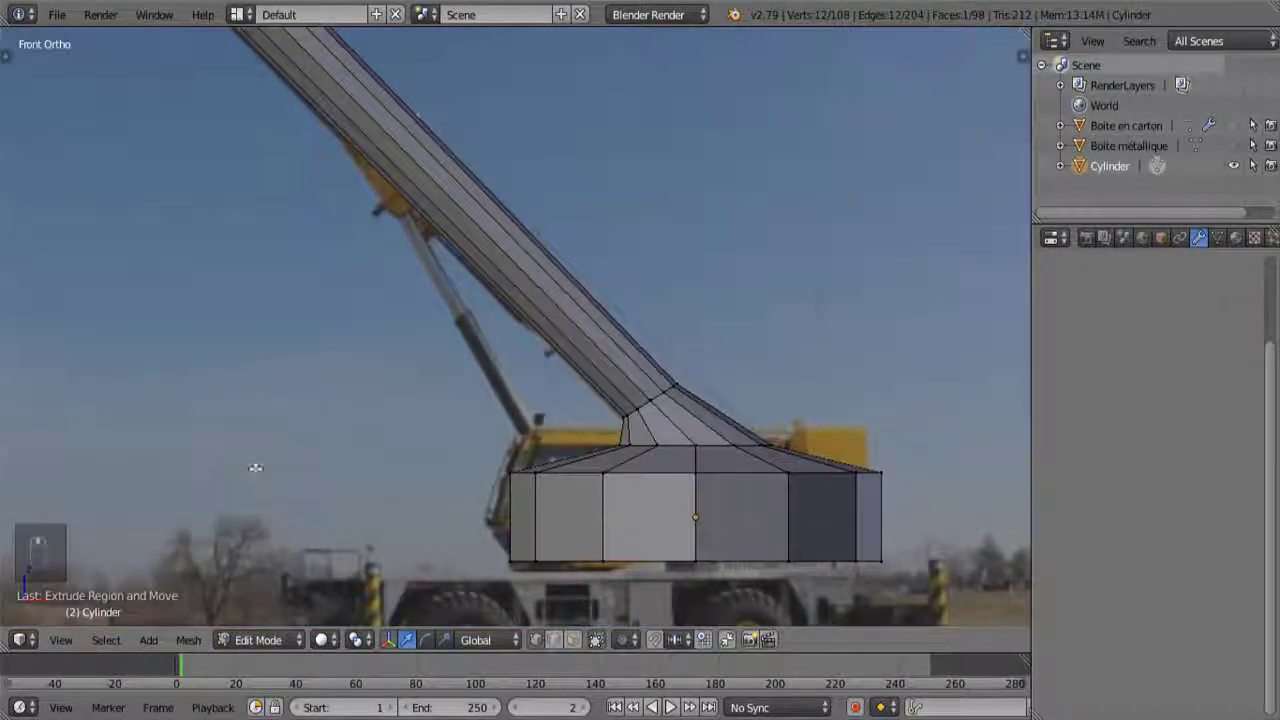
shift+middle_drag(256, 467, 1000, 269)
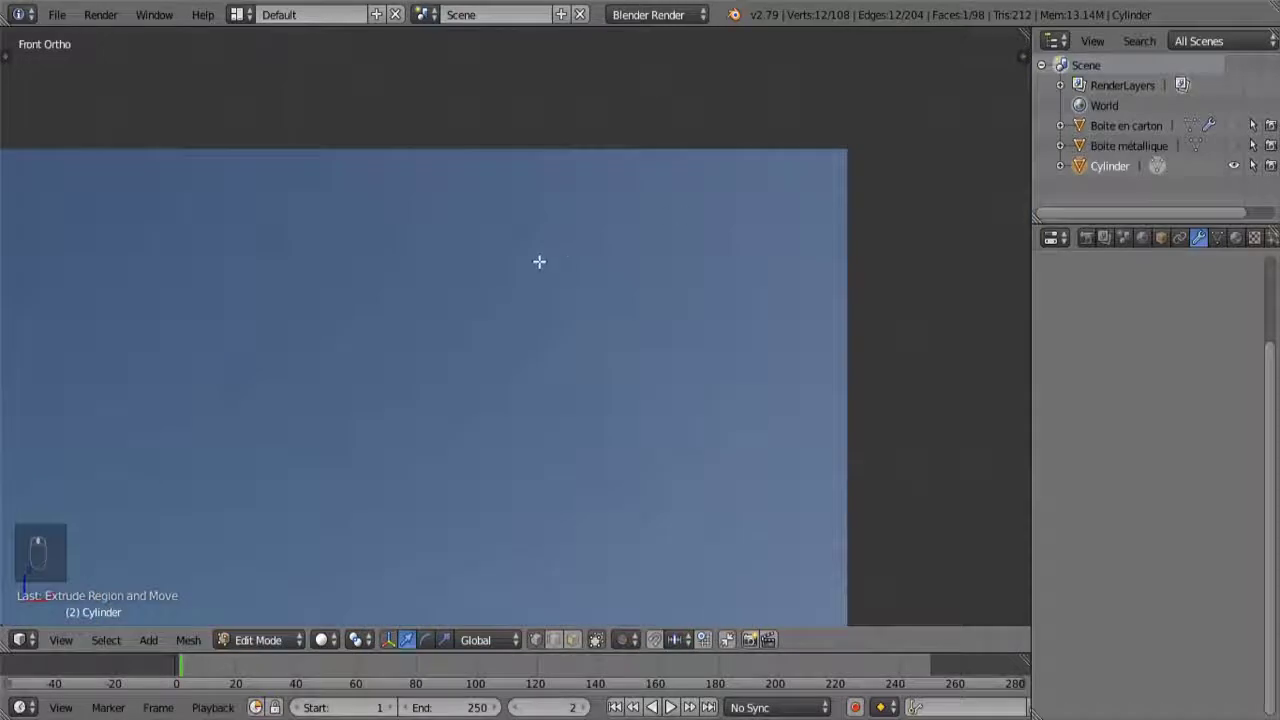
shift+middle_drag(539, 261, 554, 129)
scroll(531, 221, down, 1)
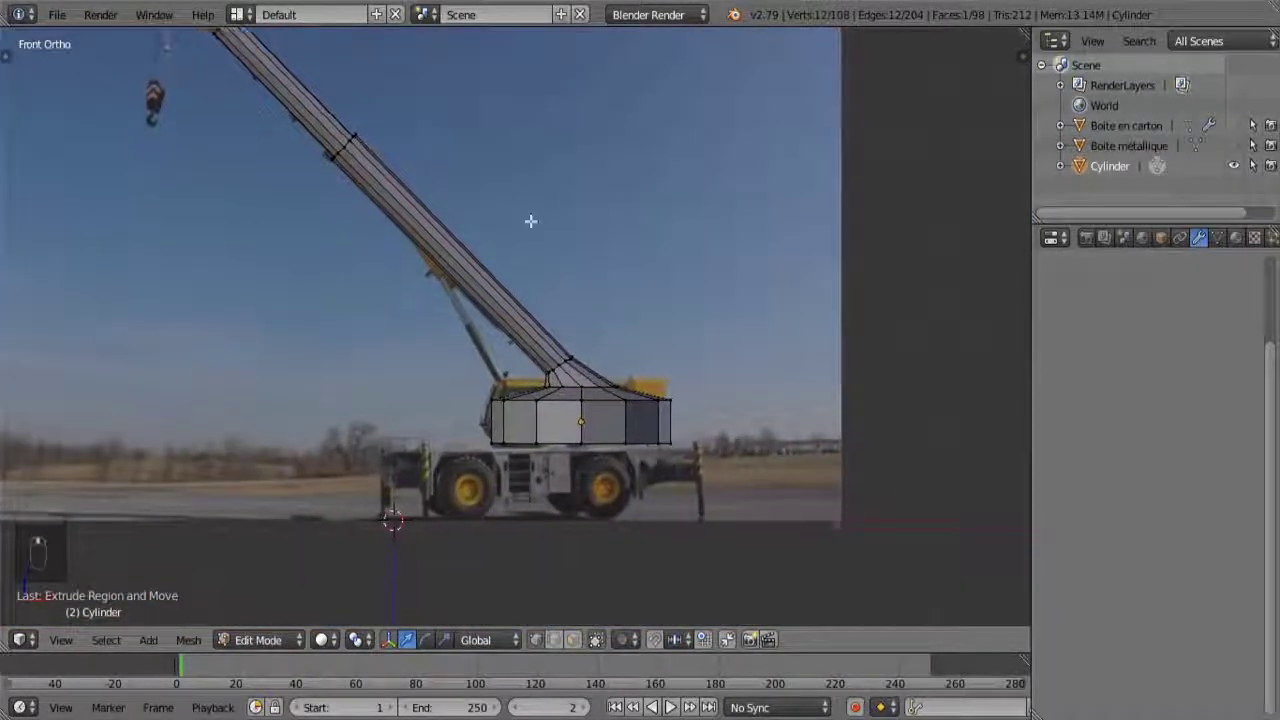
shift+middle_drag(531, 221, 580, 271)
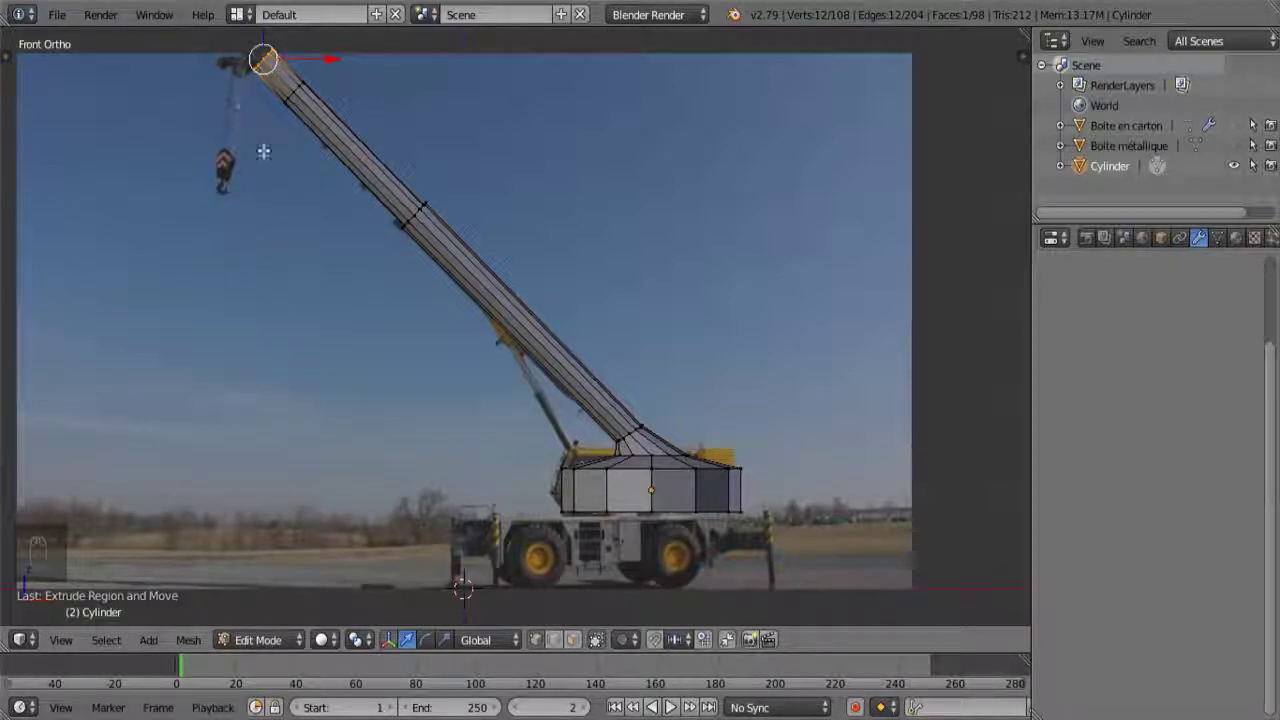
shift+middle_drag(554, 395, 510, 333)
shift+middle_drag(613, 413, 535, 390)
- Bevel the upper outer edge loop of the crane's rotating body
scroll(557, 369, up, 5)
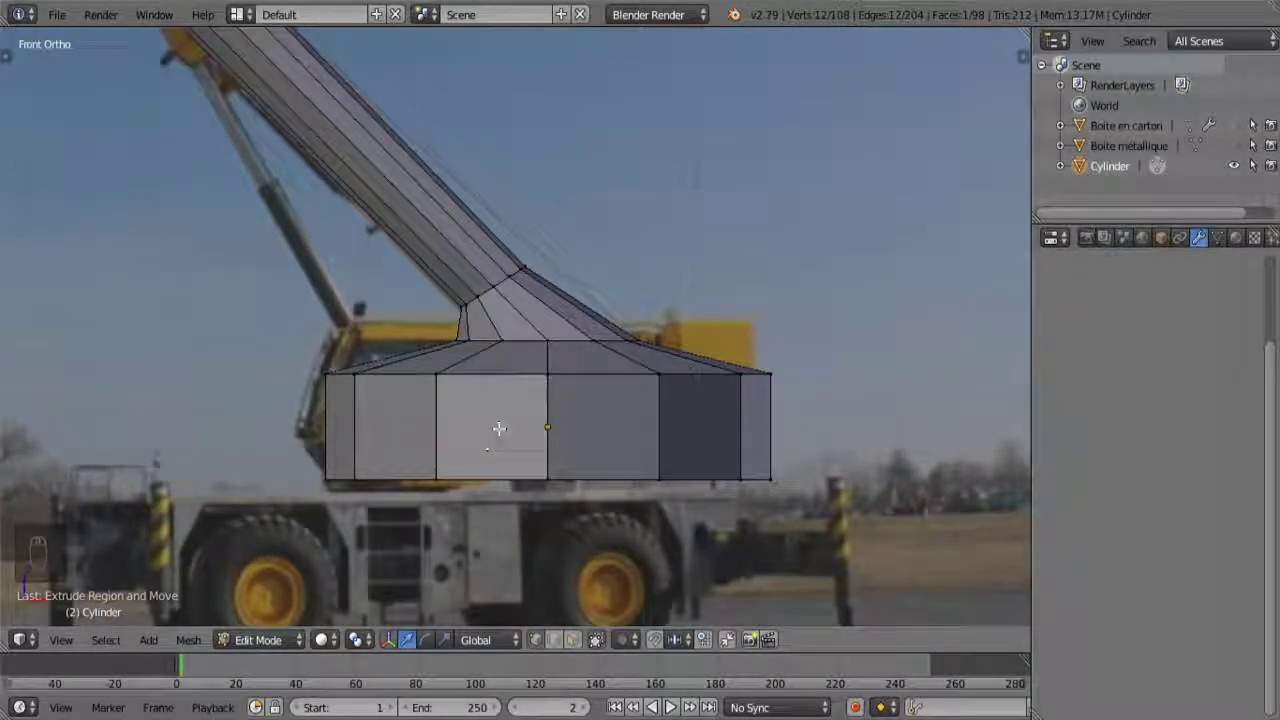
shift+middle_drag(498, 367, 493, 389)
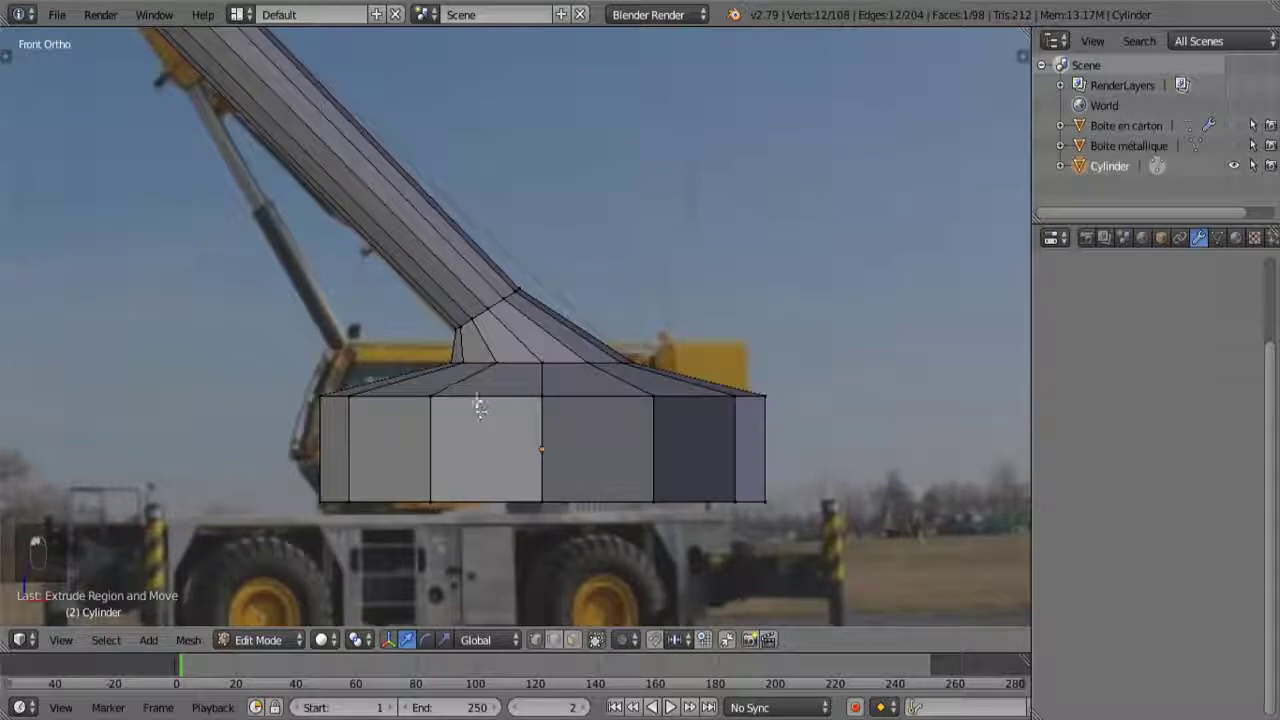
alt+right_click(501, 390)
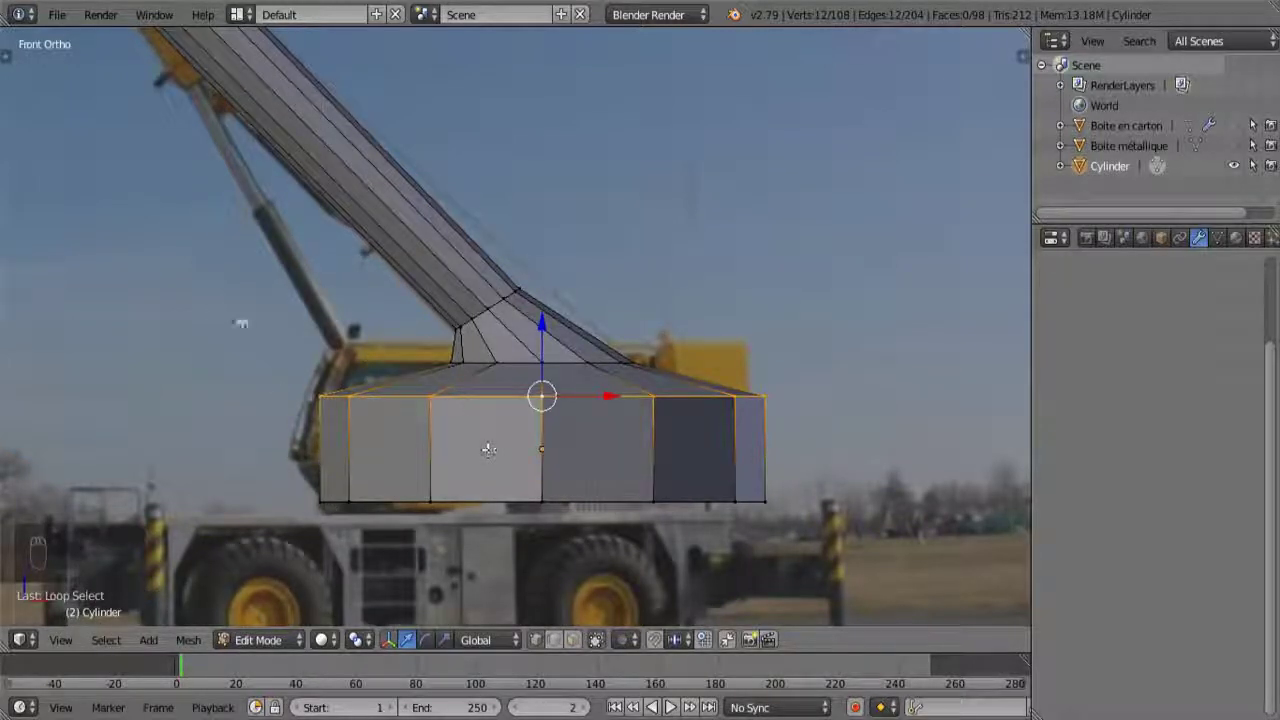
key(ctrl+b)
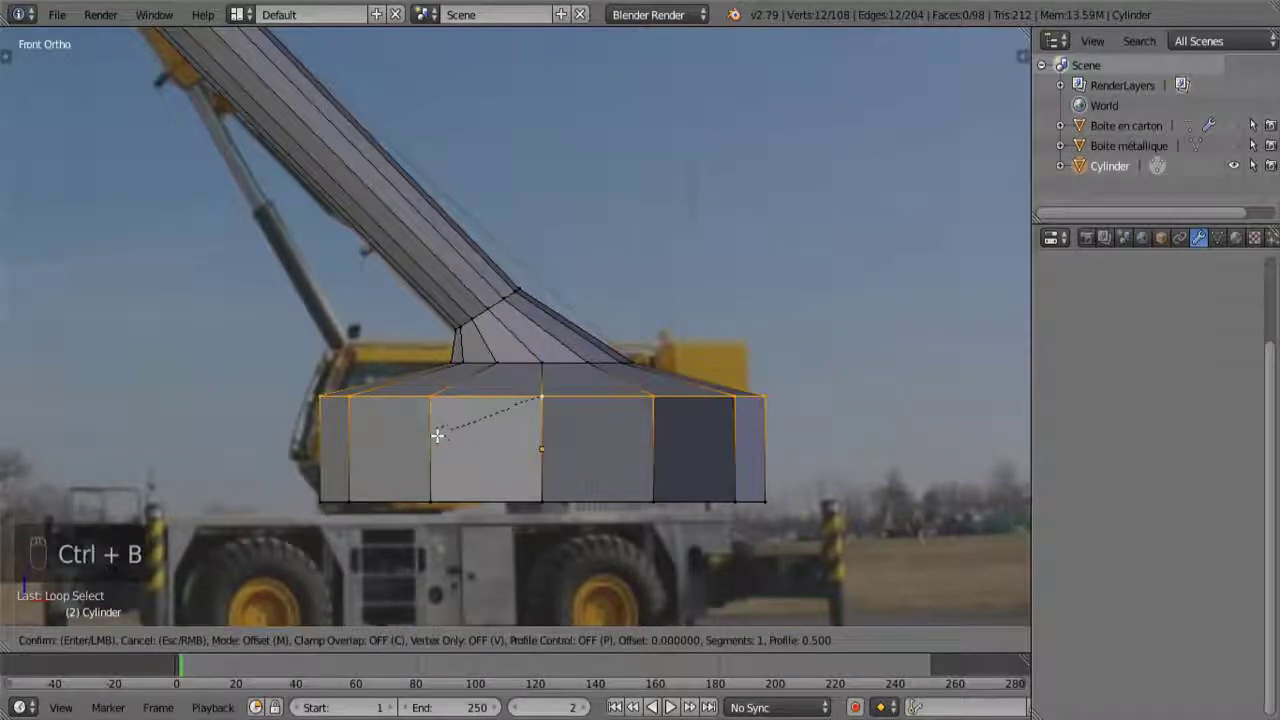
click(454, 532)
- Bevel the lower edge loop of the new chamfer to round the rotating body's shoulder further
alt+right_click(466, 402)
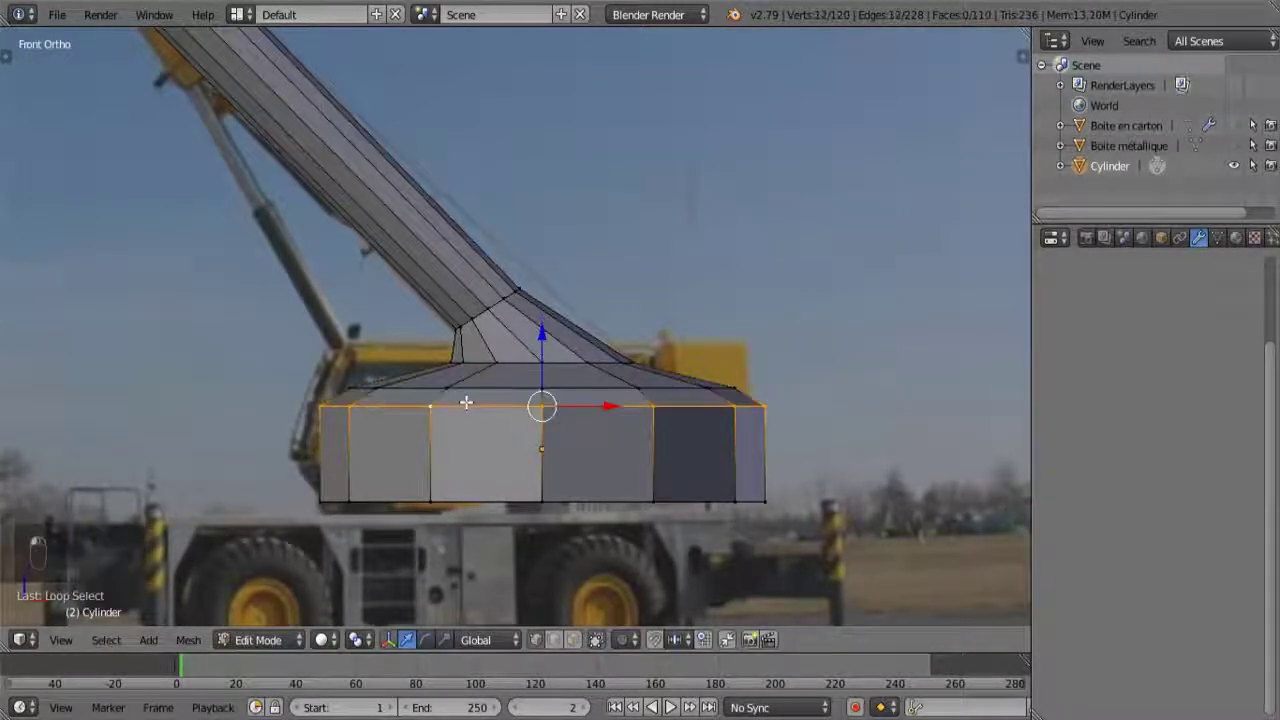
key(ctrl+b)
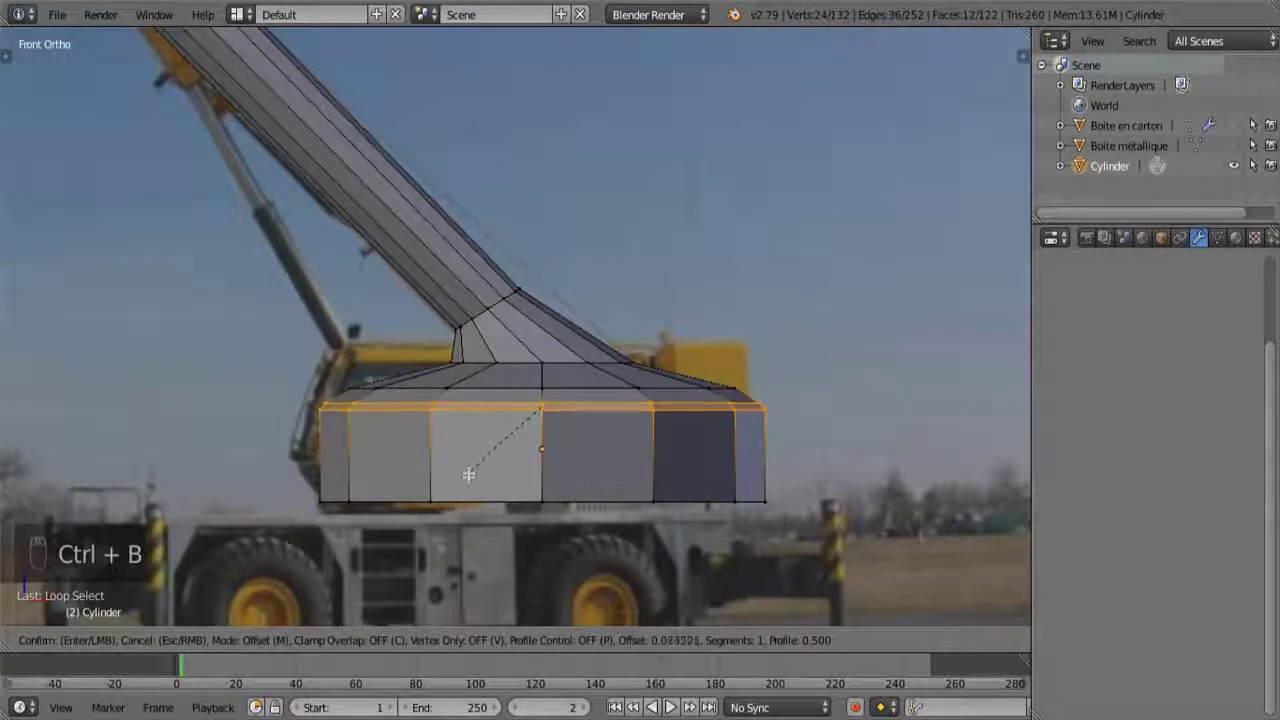
click(469, 498)
- Bevel the bottom edge loop of the crane's rotating body
alt+right_click(475, 503)
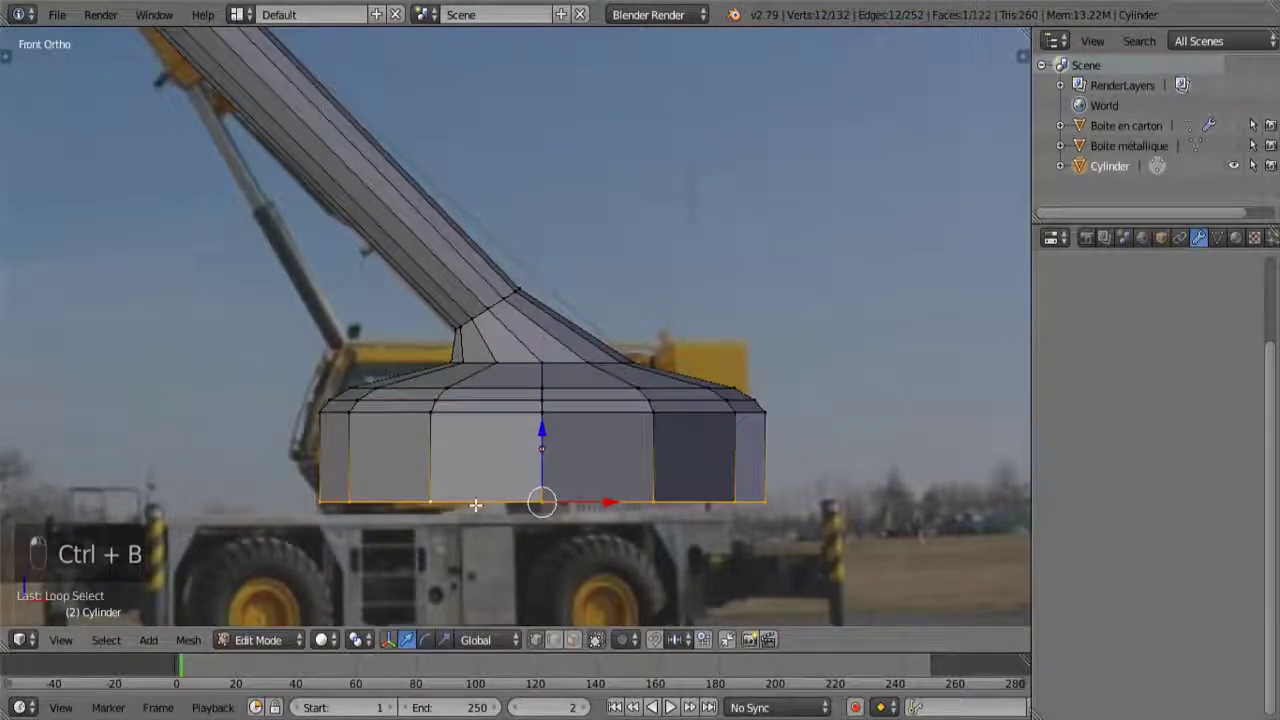
key(ctrl+b)
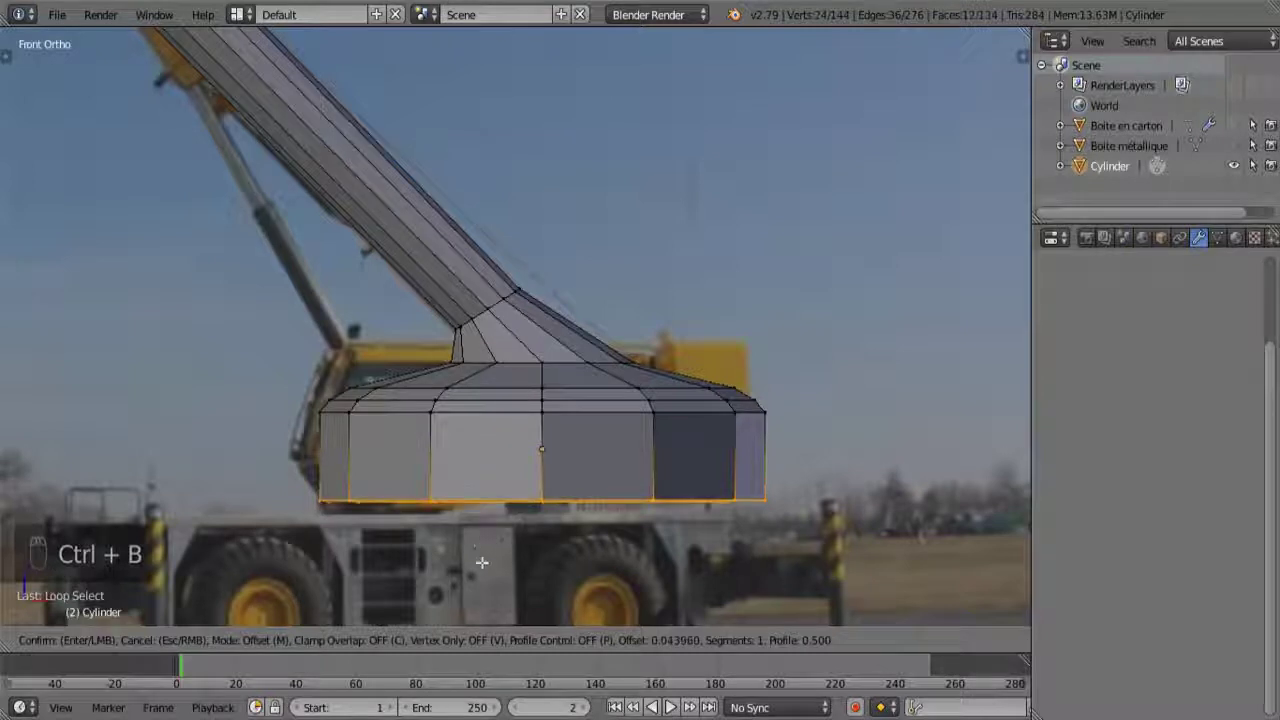
click(495, 585)
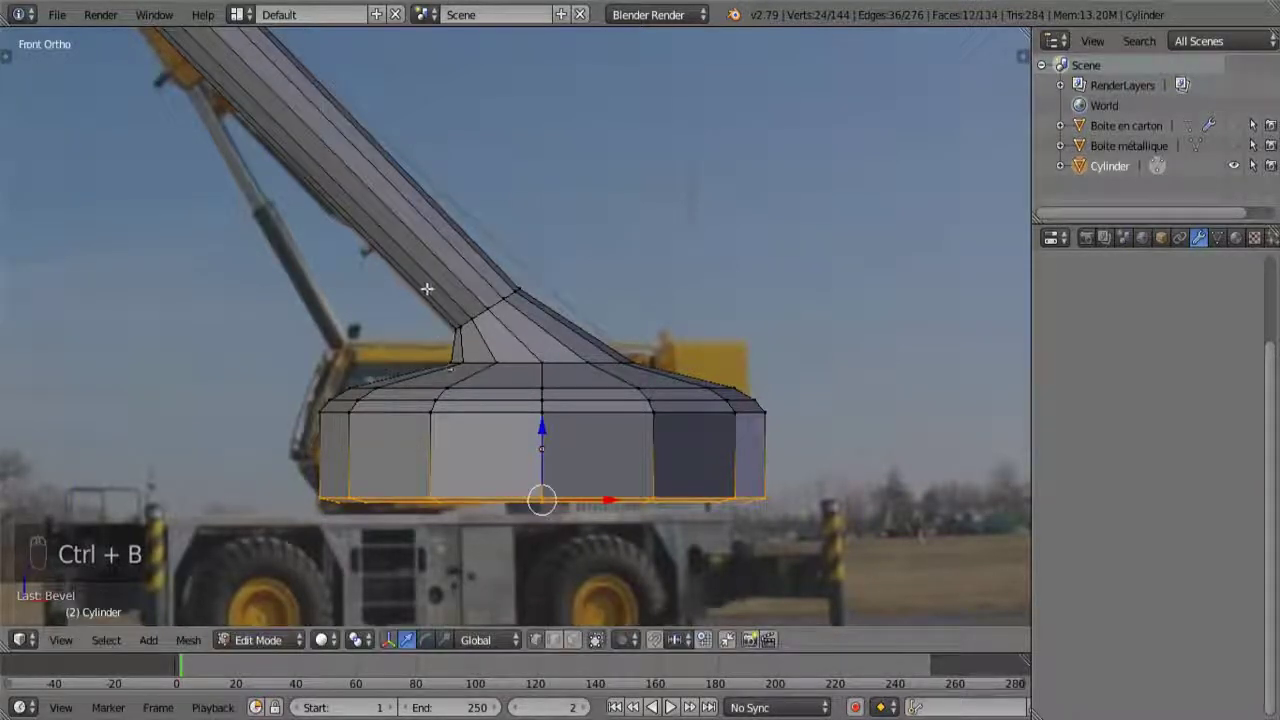
- Bevel the outer rim edge loop at the lower joint between two telescopic boom sections
shift+middle_drag(426, 286, 831, 109)
shift+middle_drag(561, 303, 600, 298)
scroll(410, 153, up, 3)
middle_drag(390, 140, 406, 290)
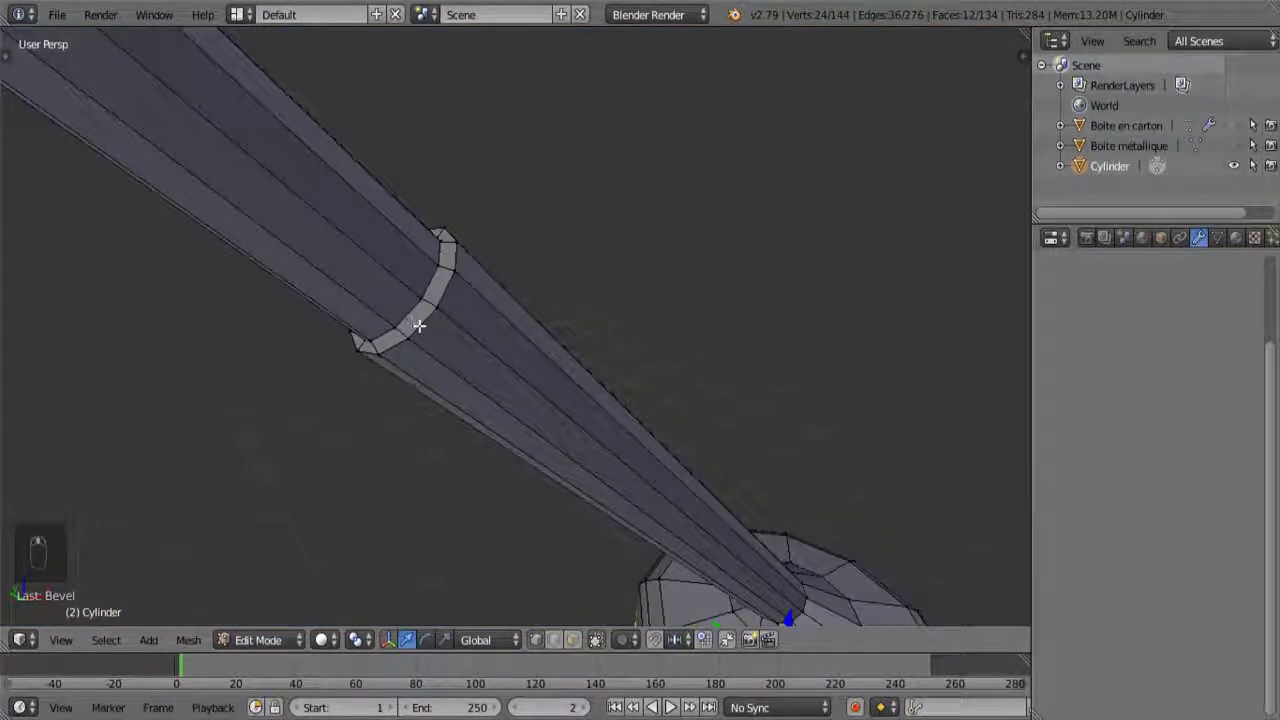
key(KP_1)
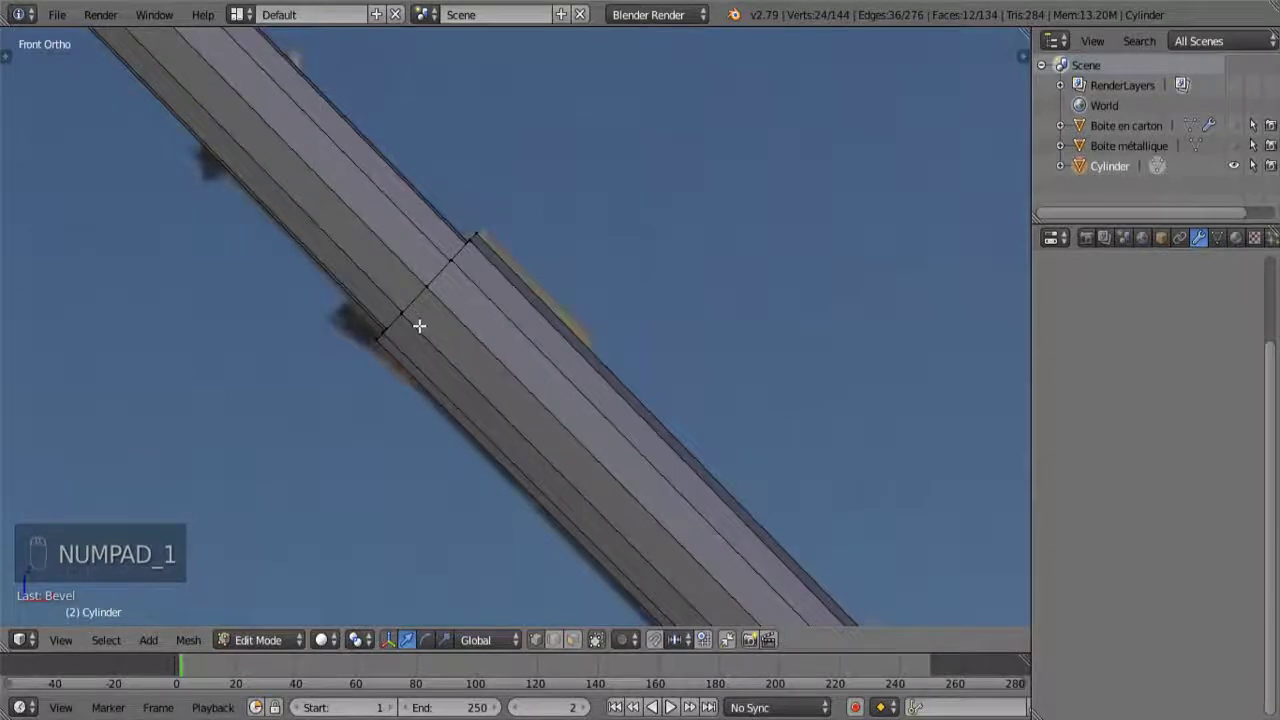
scroll(419, 326, up, 3)
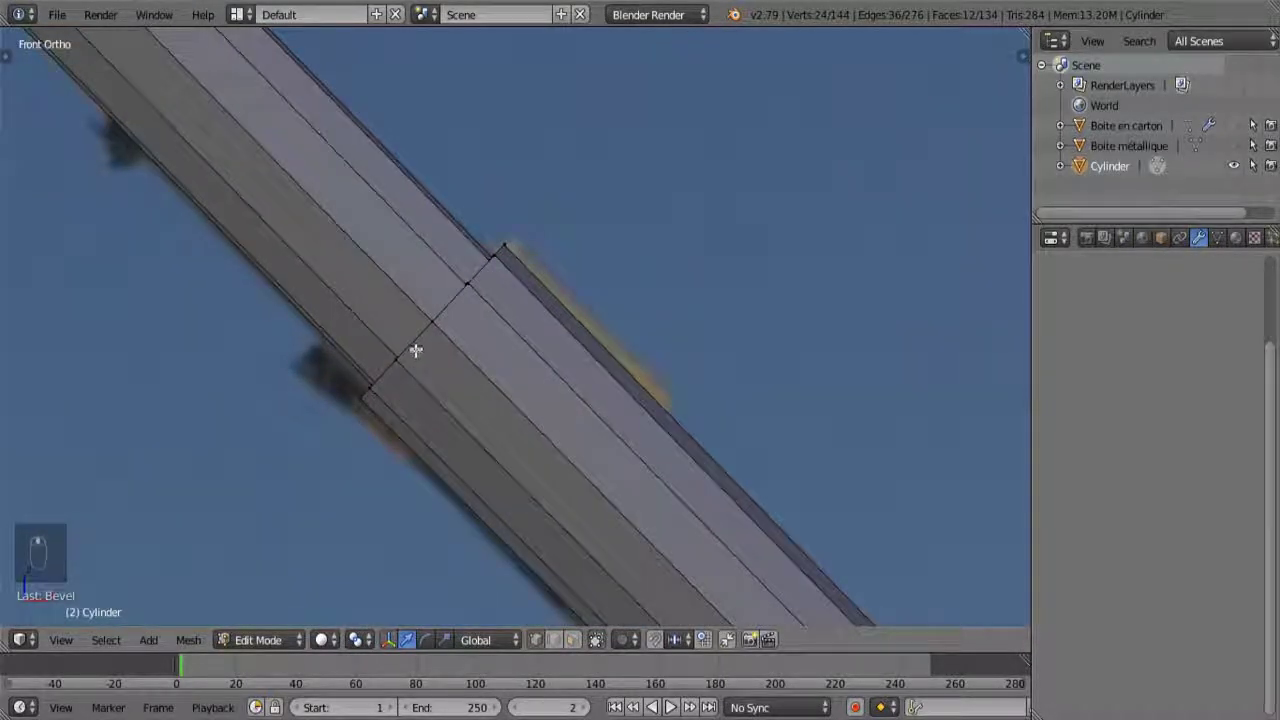
alt+right_click(416, 350)
middle_drag(411, 343, 471, 370)
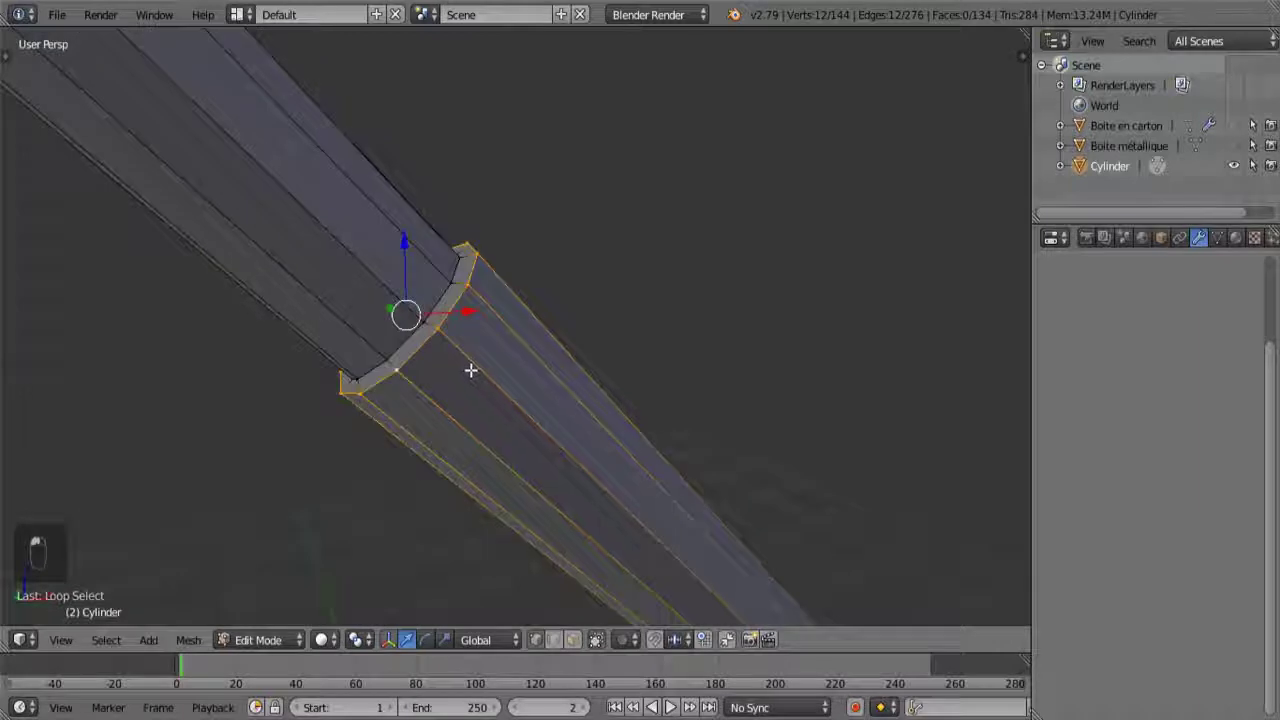
key(ctrl+b)
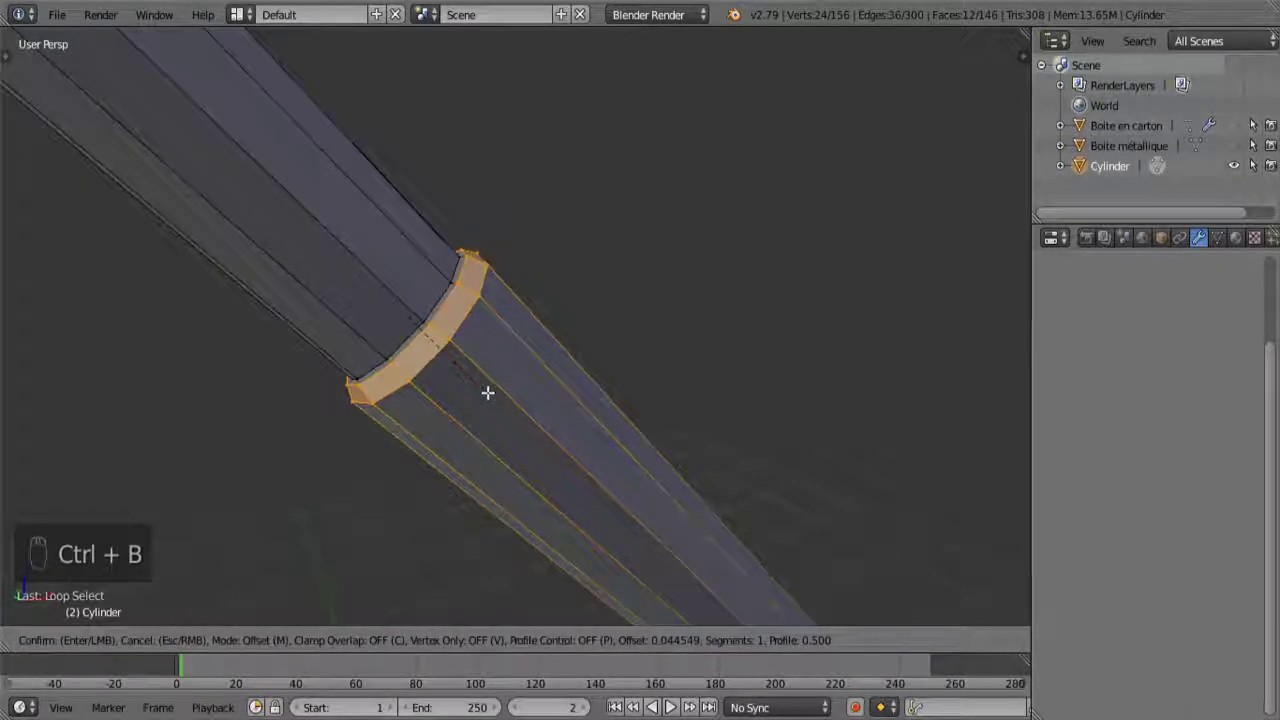
click(485, 387)
- Bevel the wider edge loop of that joint's new chamfer to round the rim further
alt+right_click(434, 365)
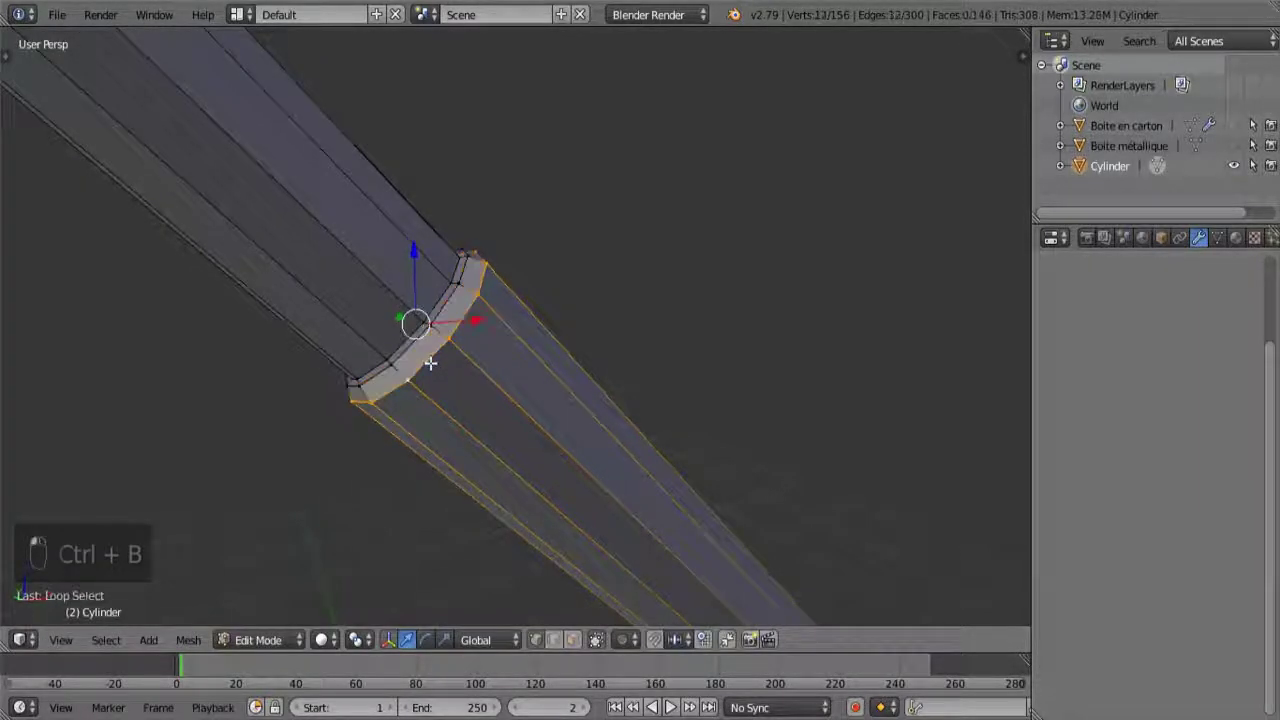
key(ctrl+b)
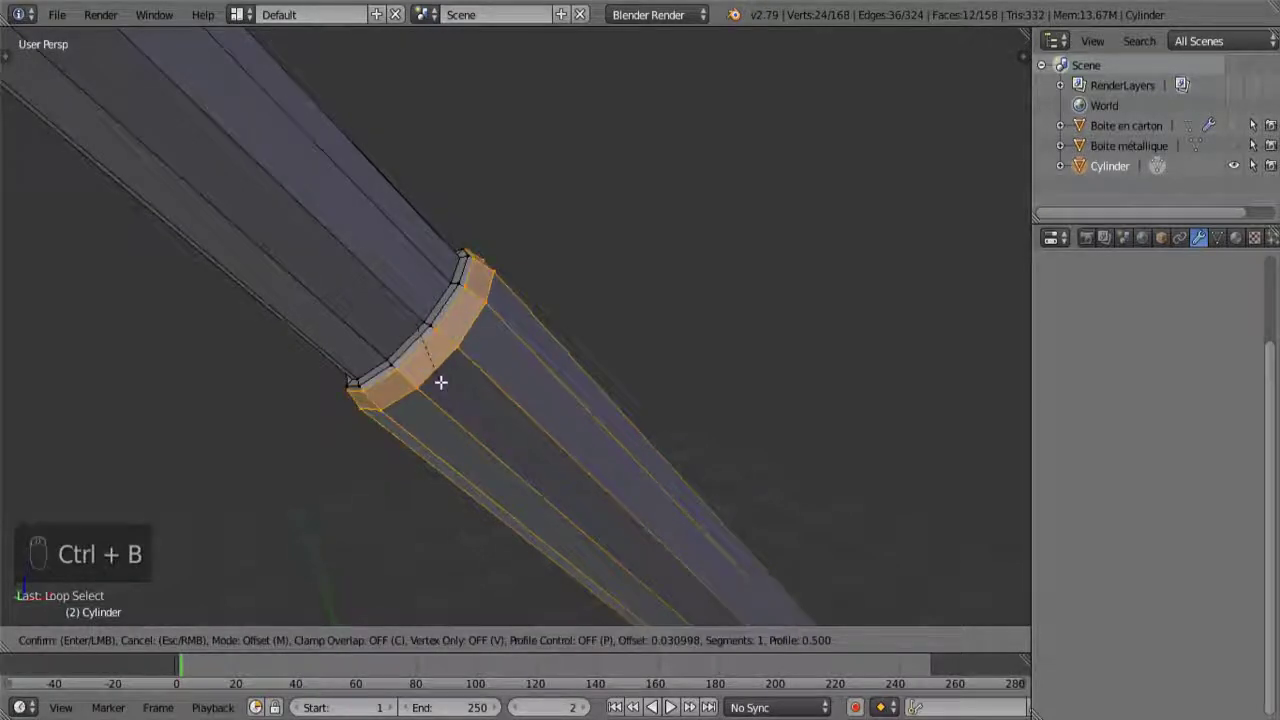
click(440, 374)
- Bevel the outer rim edge loop at the upper boom joint, just before the last section
shift+middle_drag(187, 122, 860, 150)
scroll(846, 151, down, 3)
middle_drag(595, 161, 615, 195)
alt+right_click(604, 262)
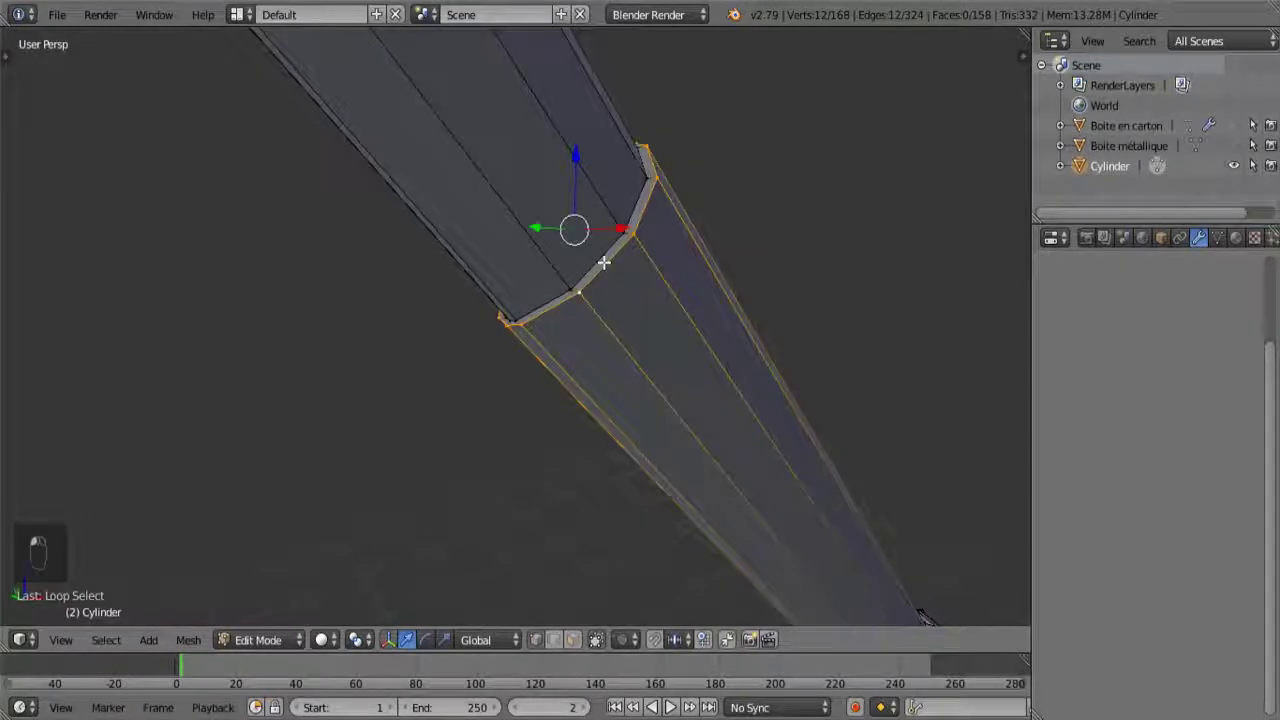
key(ctrl+b)
click(603, 277)
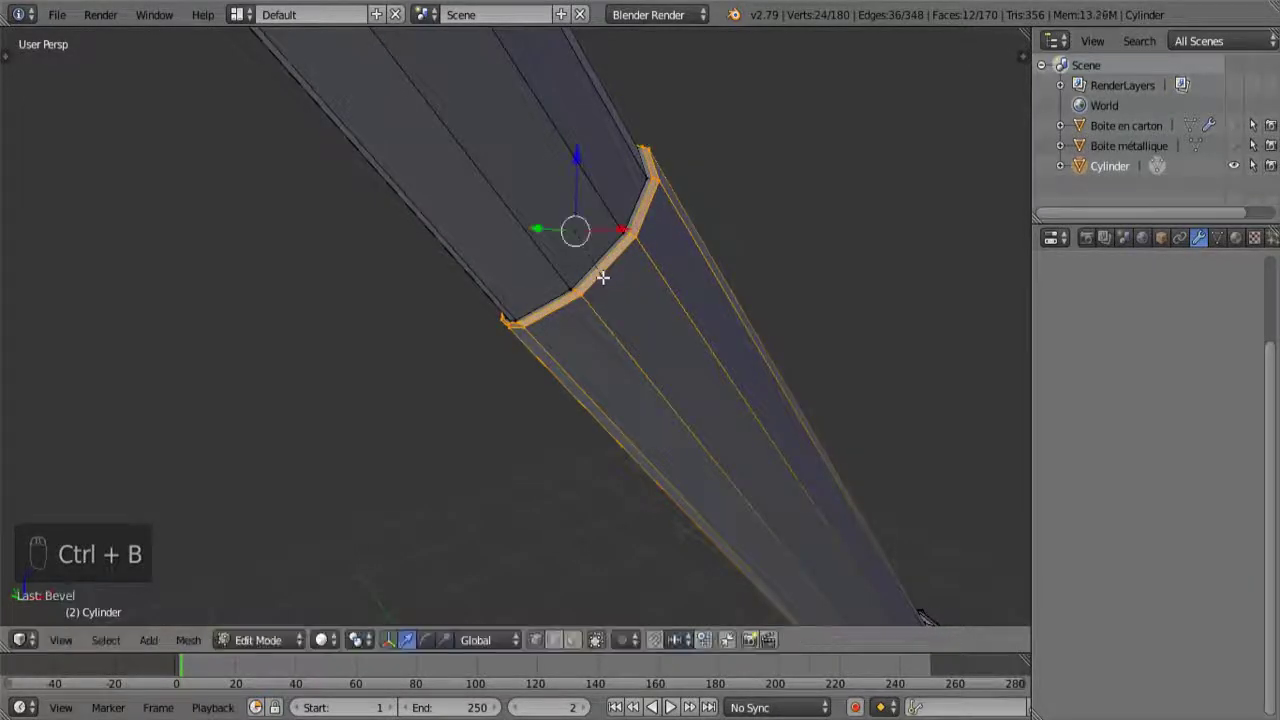
- Extrude the boom's end face along the boom axis to form a short head section over the pulley head in the photo
middle_drag(603, 277, 389, 198)
key(KP_1)
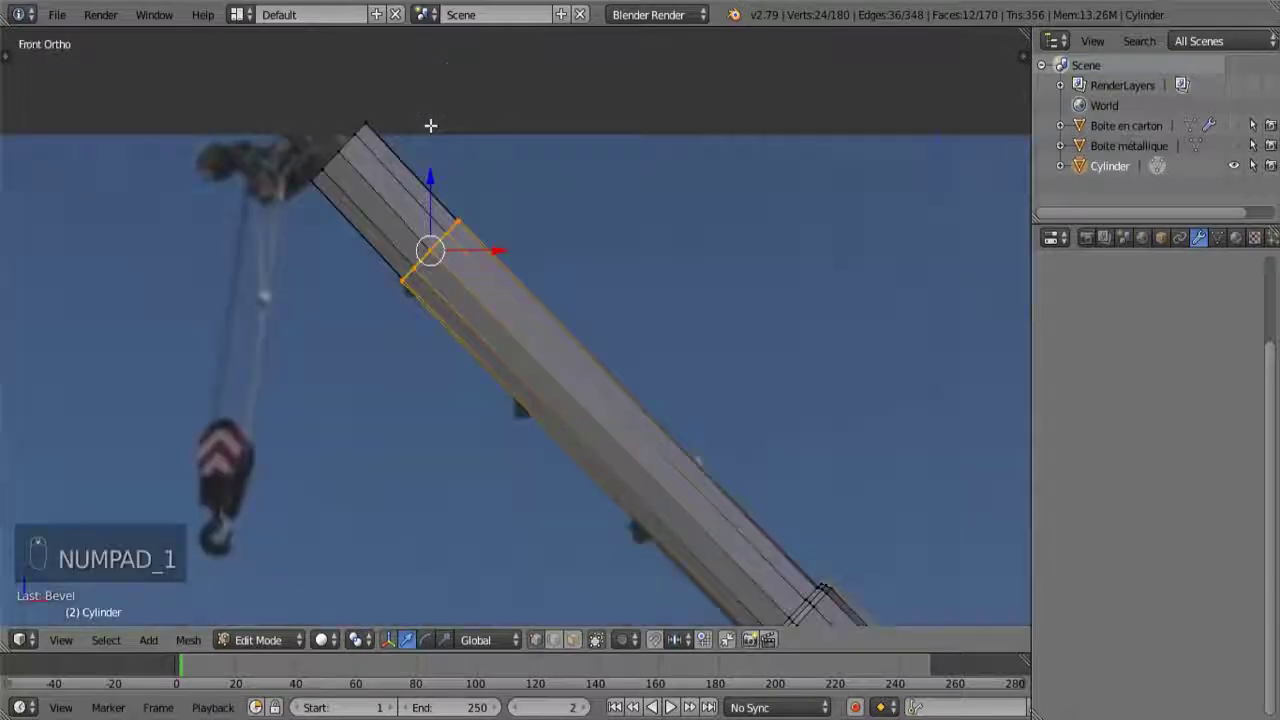
shift+middle_drag(429, 126, 451, 198)
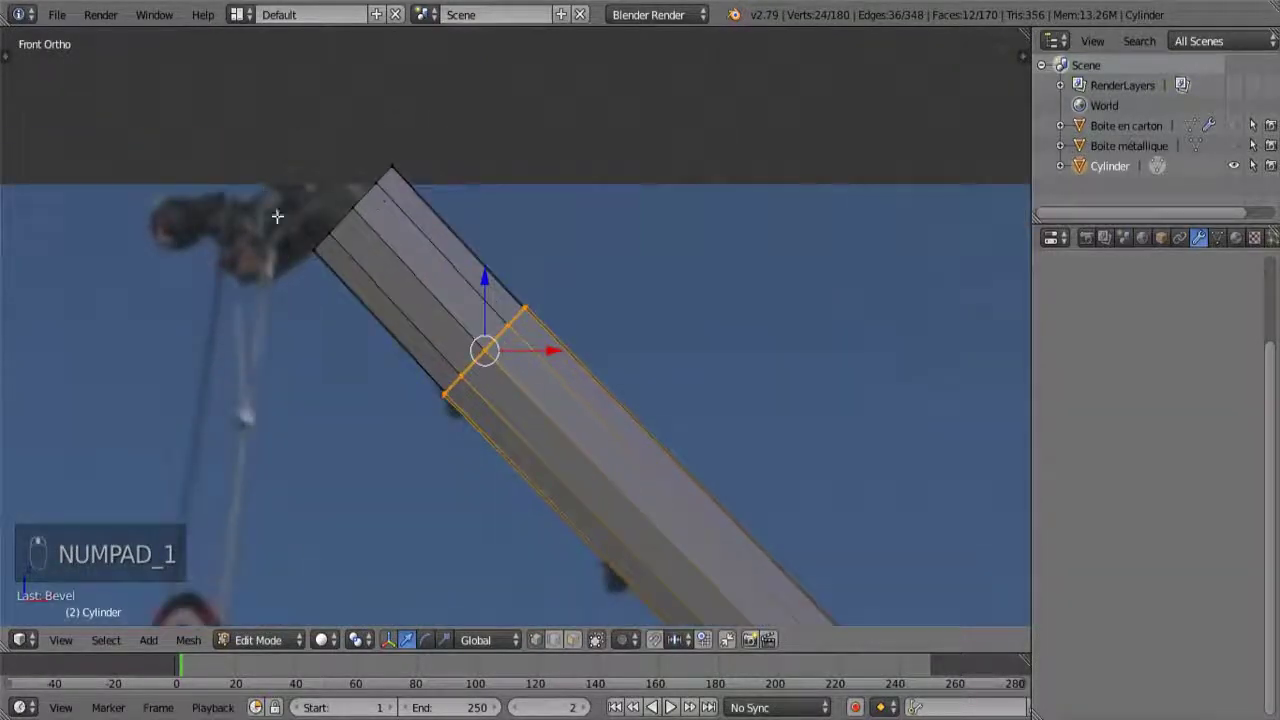
shift+middle_drag(277, 214, 503, 477)
key(KP_1)
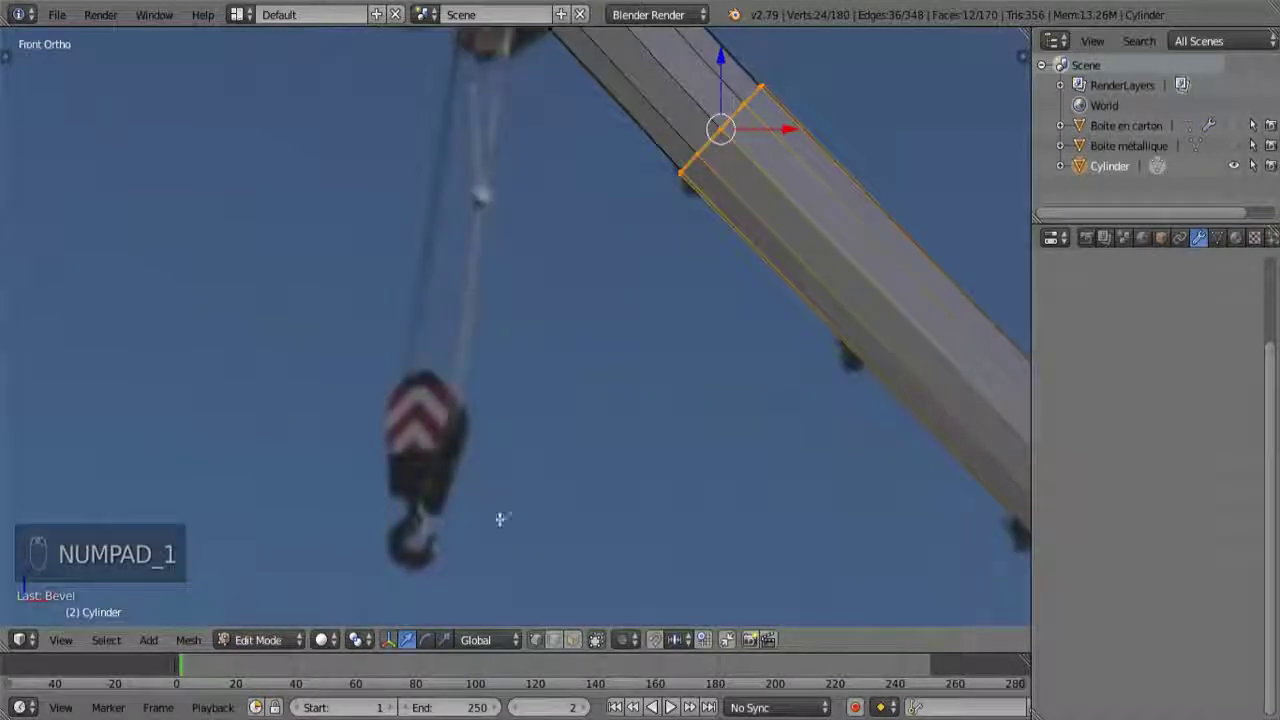
shift+middle_drag(474, 198, 529, 400)
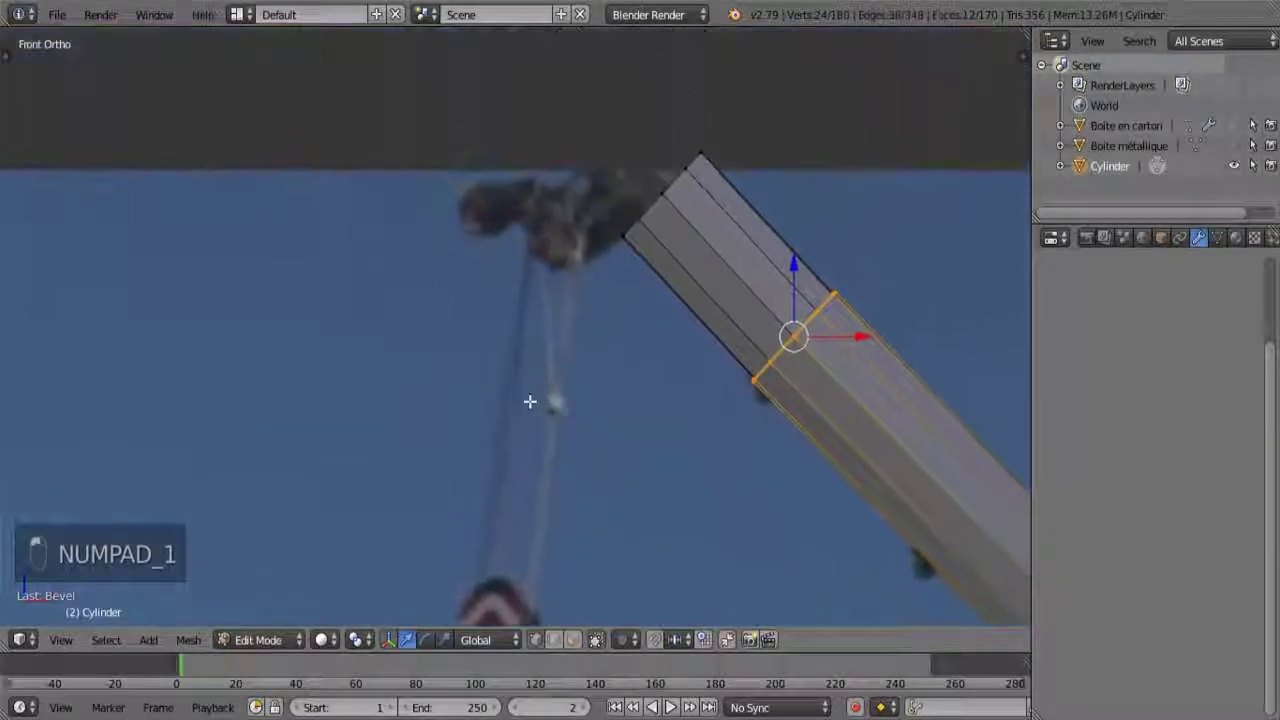
alt+right_click(640, 222)
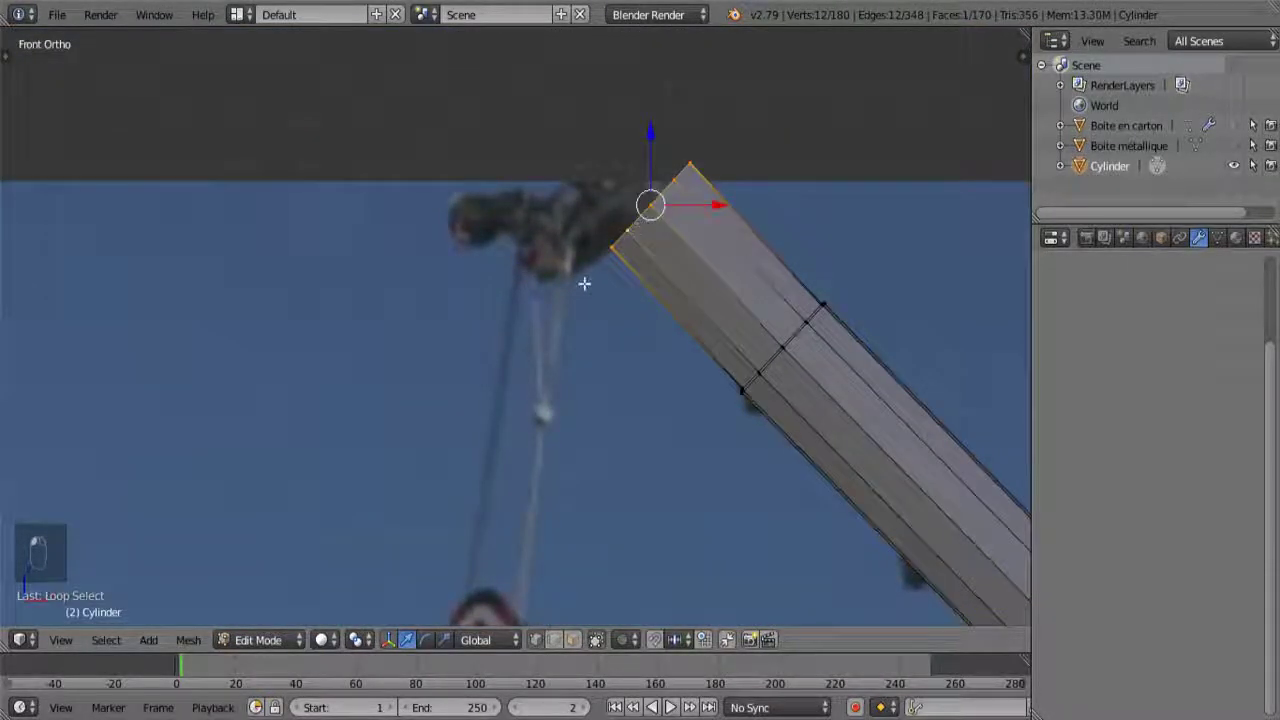
shift+middle_drag(432, 441, 455, 230)
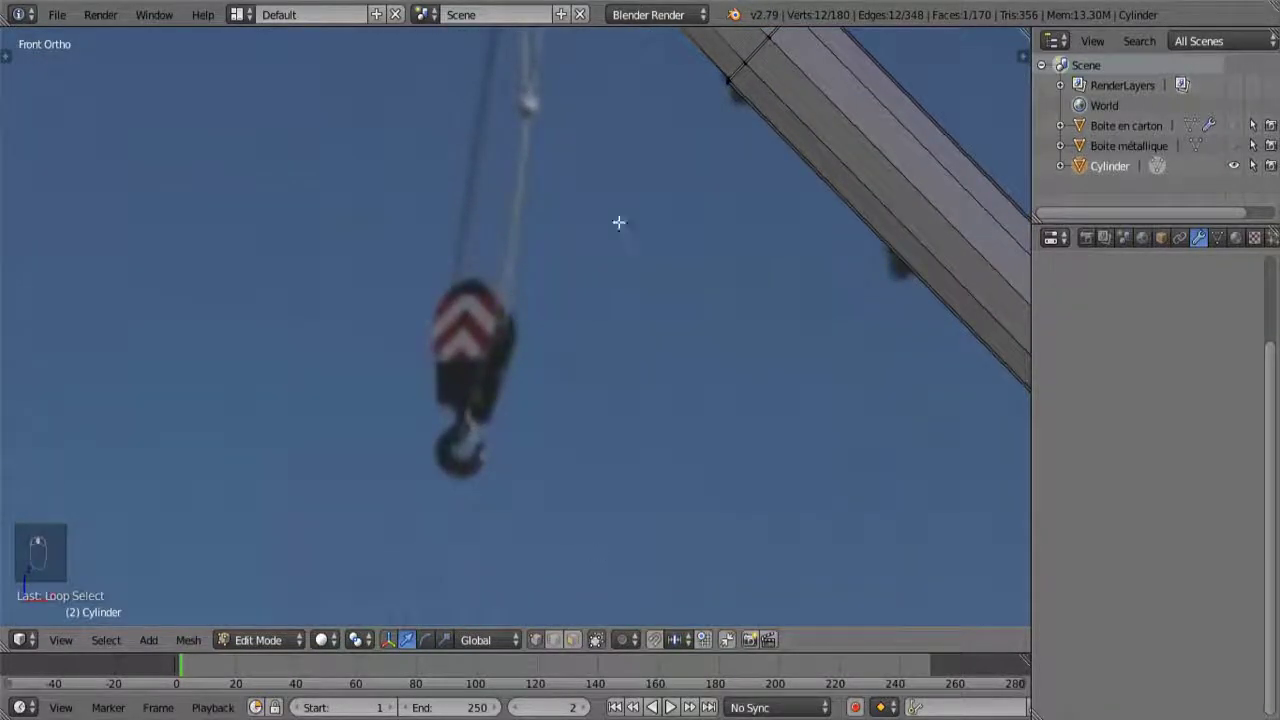
shift+middle_drag(618, 222, 625, 487)
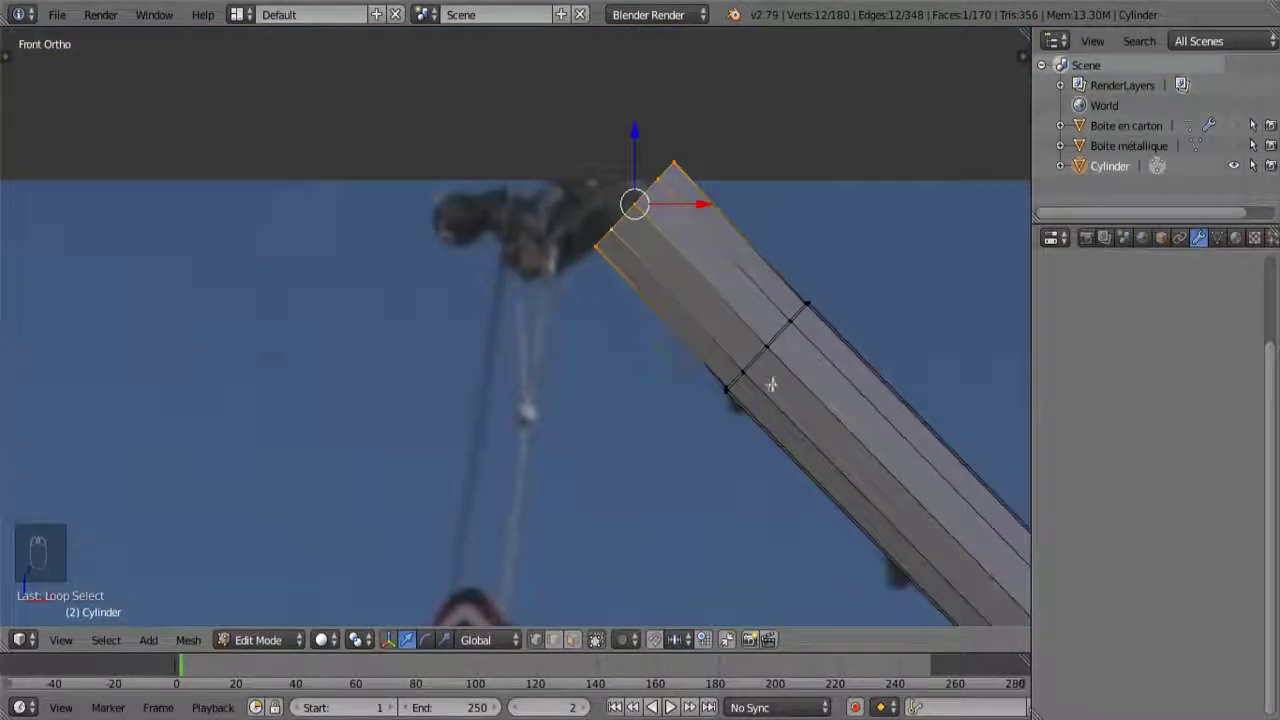
key(e)
click(666, 277)
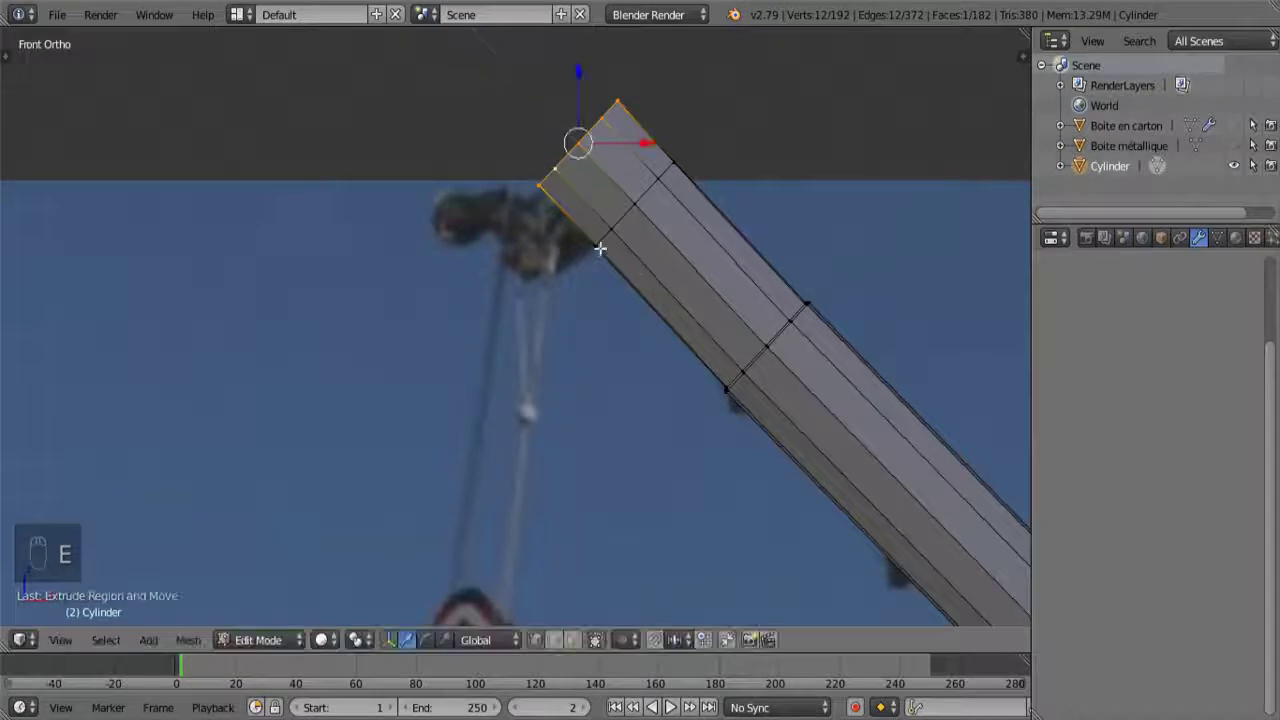
- Extrude the four underside faces of the short head section downward about 0.27 to start the pulley head
middle_drag(597, 249, 709, 267)
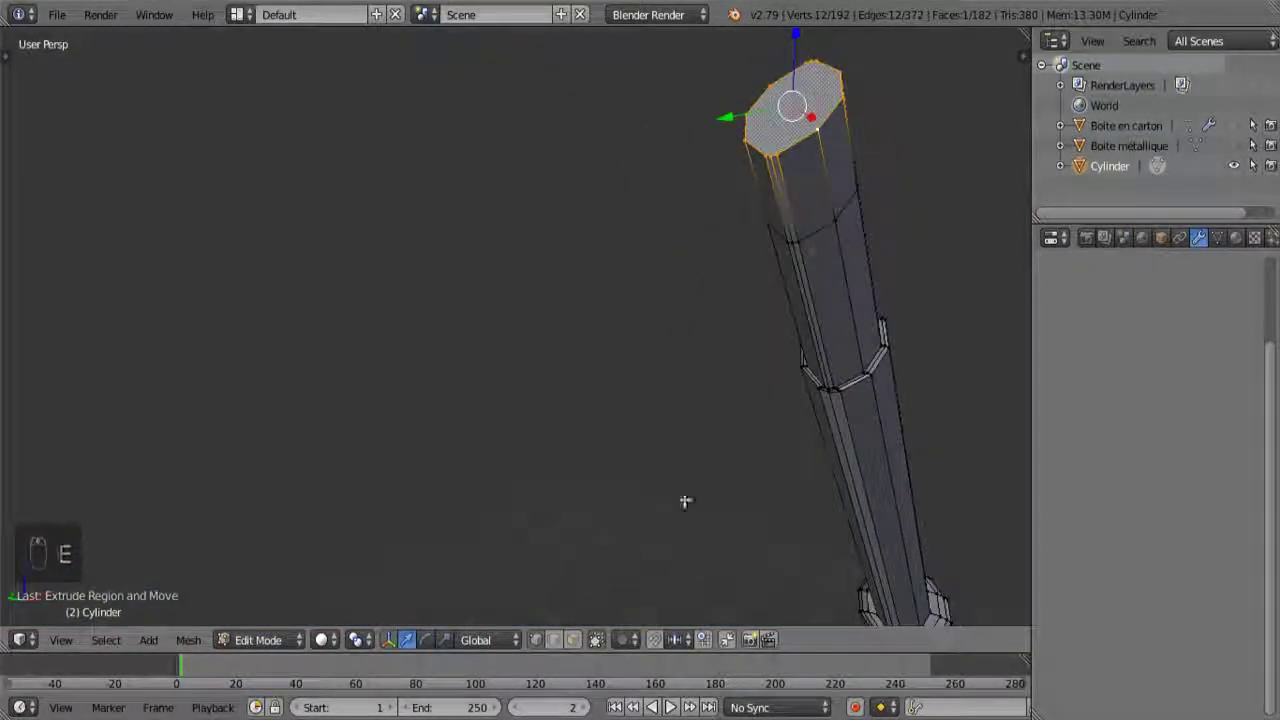
click(574, 641)
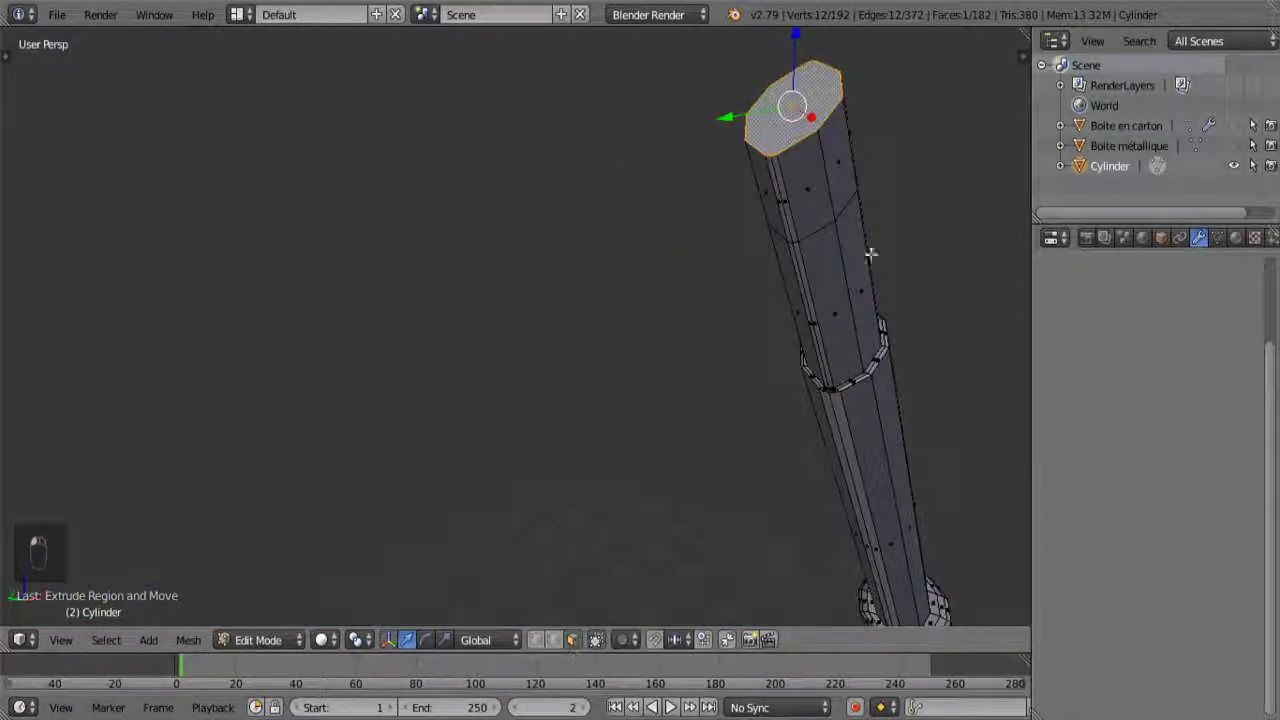
right_click(815, 200)
shift+right_click(789, 206)
shift+right_click(777, 220)
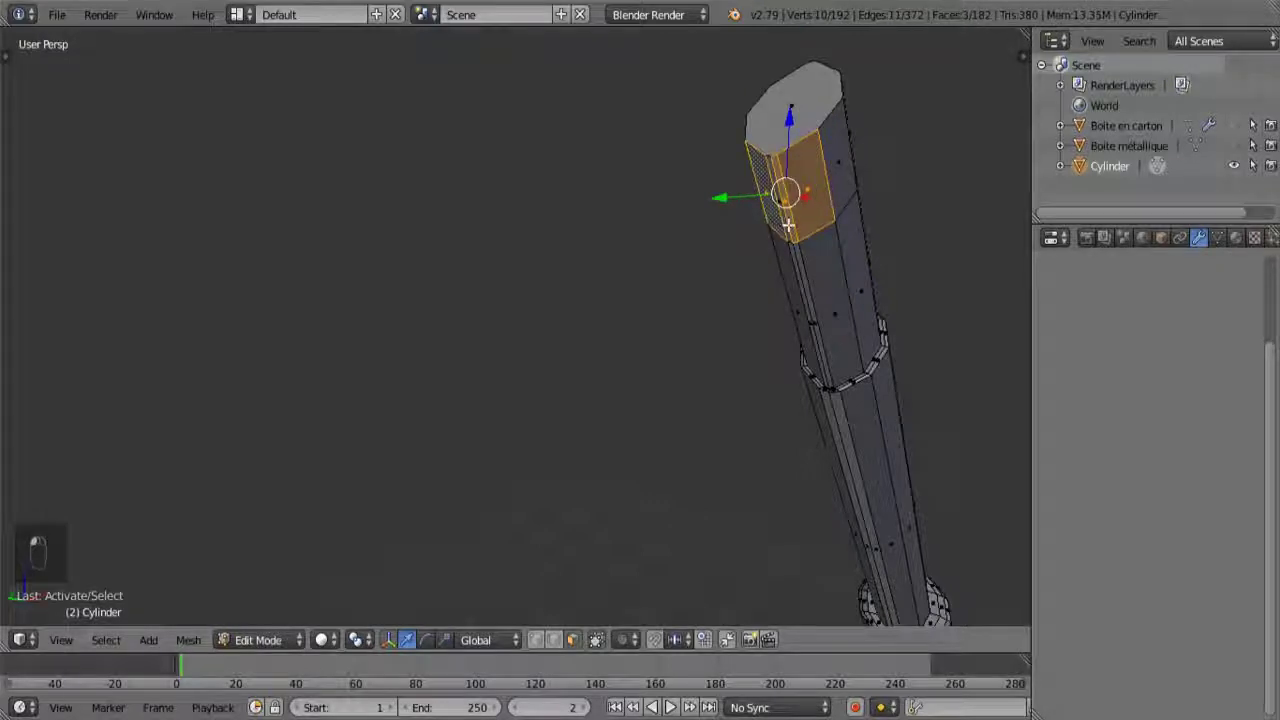
shift+right_click(785, 232)
scroll(788, 243, up, 2)
middle_drag(788, 243, 843, 232)
shift+right_click(822, 192)
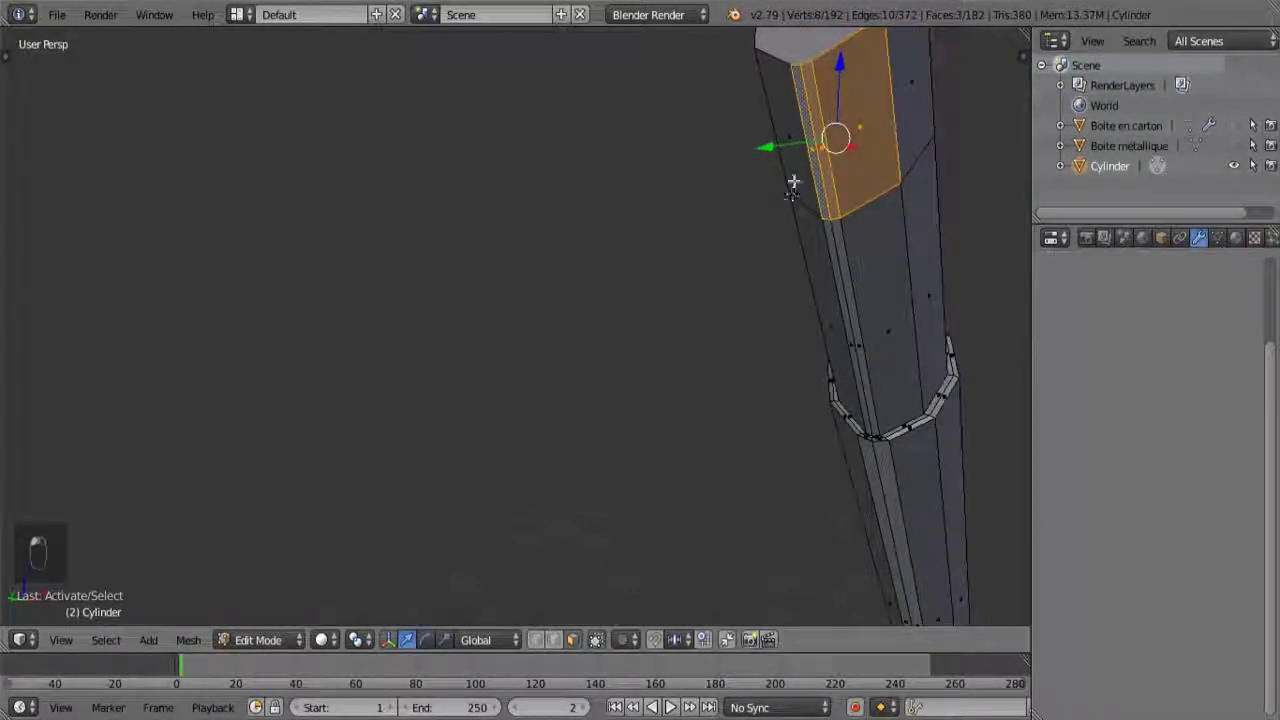
shift+right_click(795, 181)
key(KP_1)
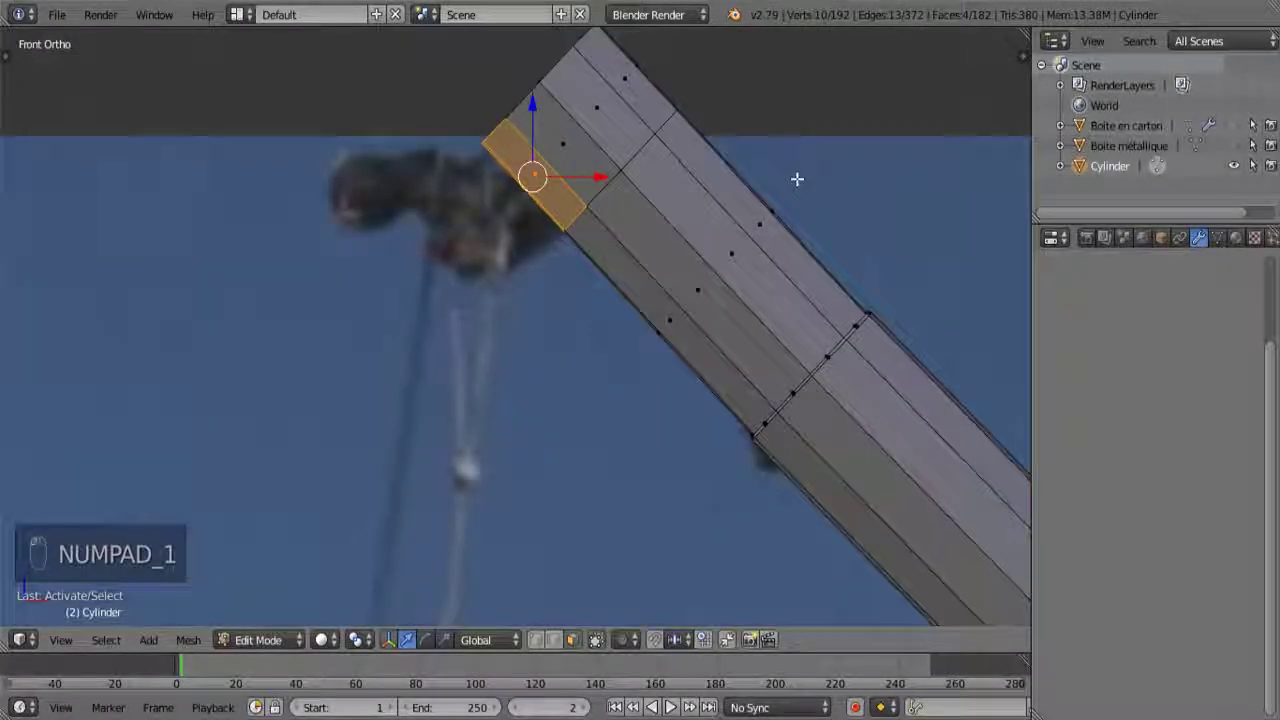
key(e)
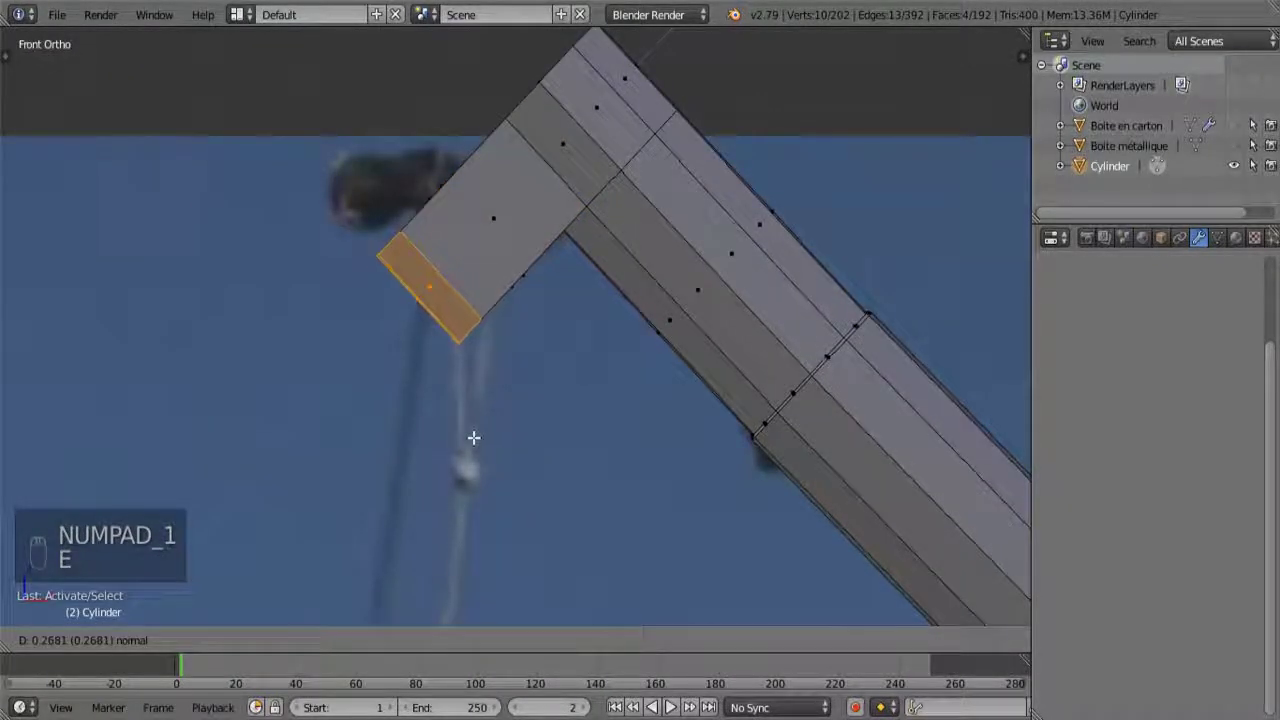
click(465, 455)
- Examine the extruded head block from several angles, in wireframe and against the reference photo
middle_drag(243, 329, 349, 380)
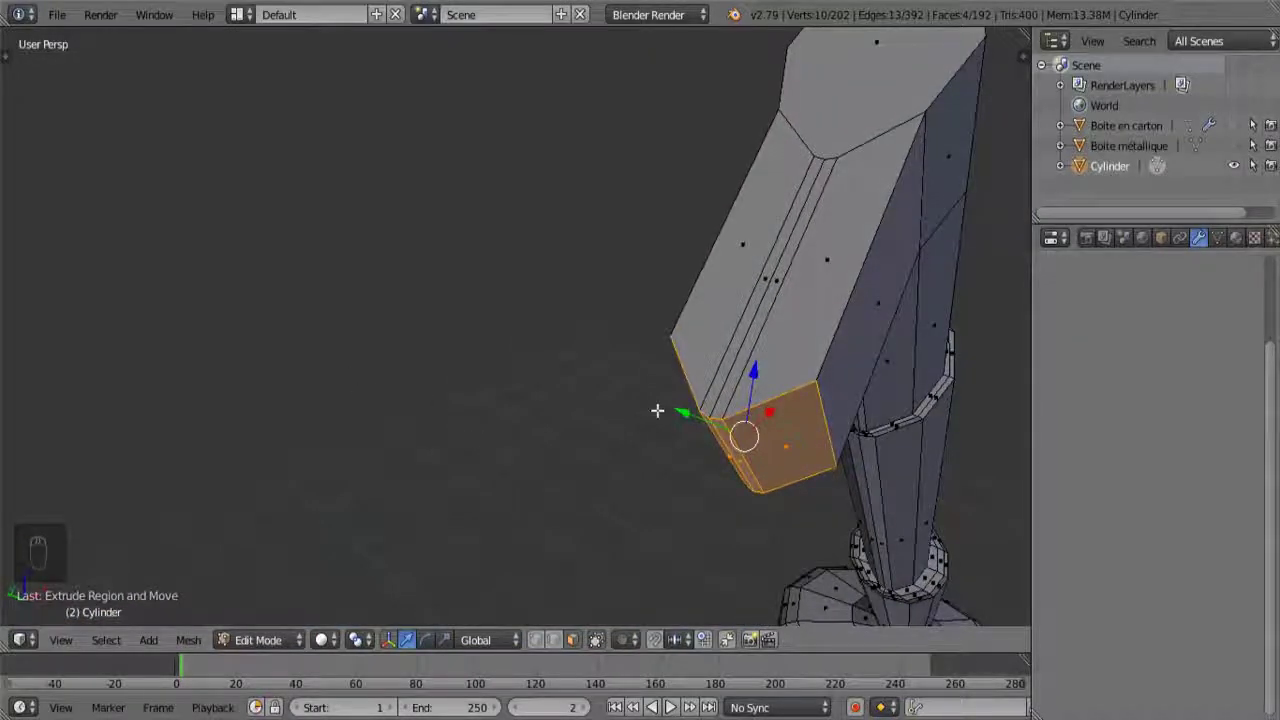
key(KP_1)
mouse_move(380, 280)
middle_down()
mouse_move(697, 361)
mouse_move(734, 409)
mouse_move(714, 329)
middle_up()
key(z)
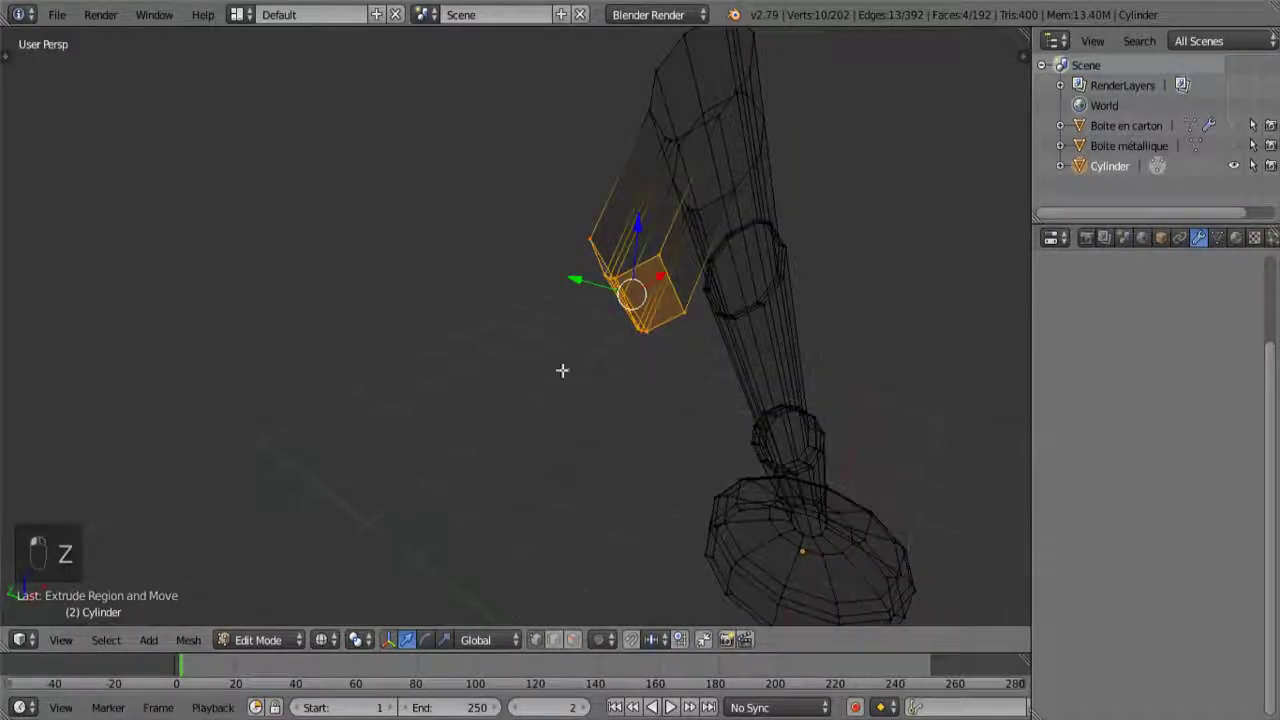
middle_drag(683, 329, 595, 360)
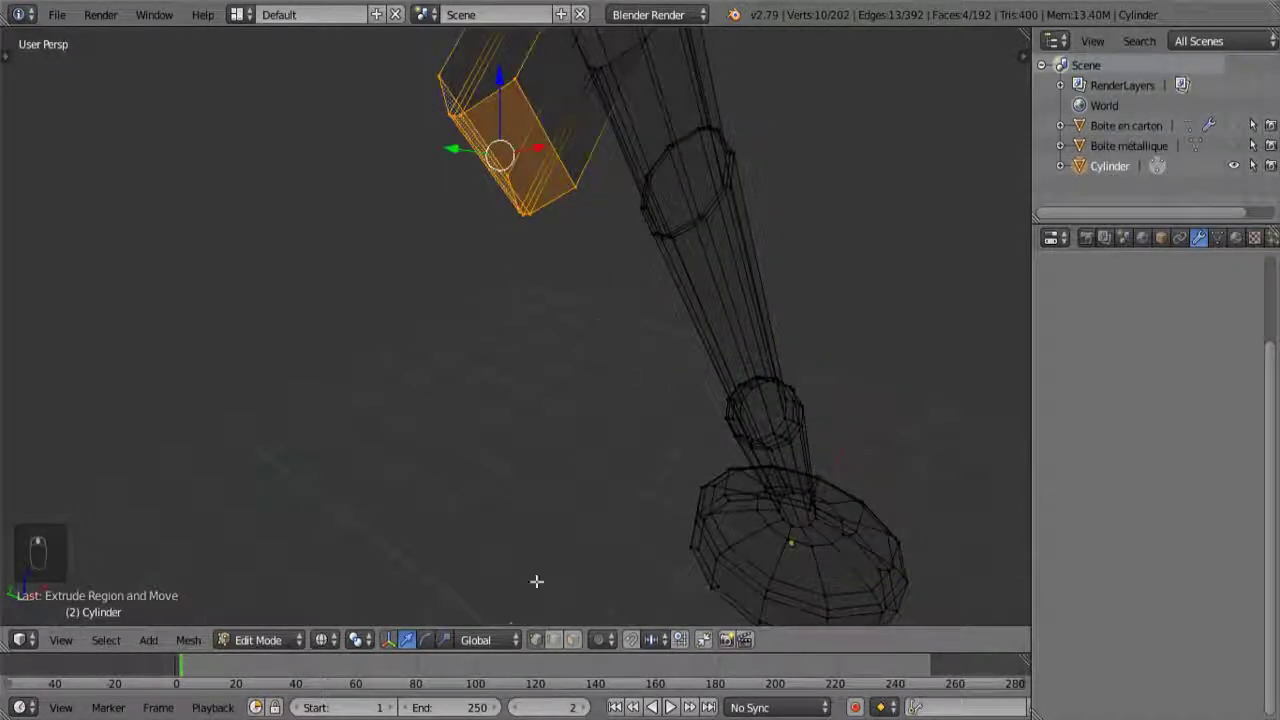
mouse_move(460, 411)
middle_down()
mouse_move(500, 455)
mouse_move(511, 334)
mouse_move(526, 320)
mouse_move(506, 291)
mouse_move(503, 306)
middle_up()
key(KP_1)
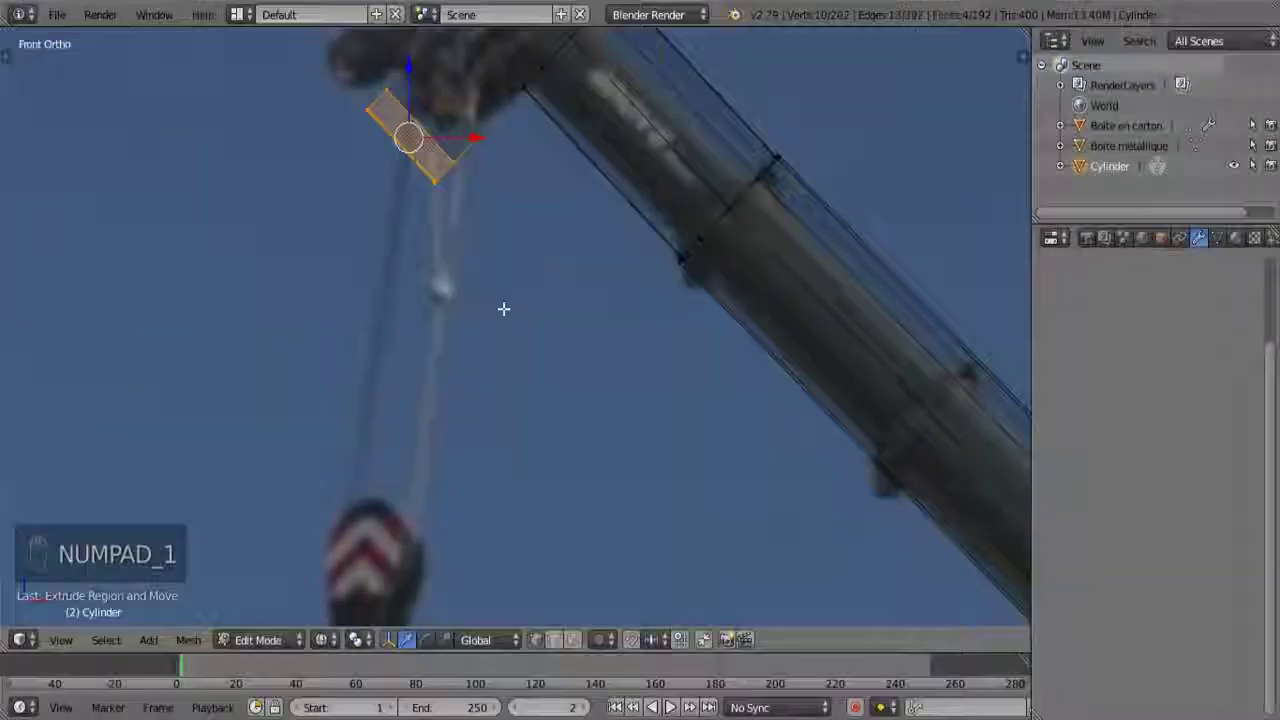
key(z)
- Reduce the selection on the extruded block's lower end to the six protruding vertices, deselecting the other corner vertices
mouse_move(437, 263)
middle_down()
mouse_move(363, 198)
mouse_move(466, 240)
mouse_move(490, 185)
mouse_move(527, 150)
mouse_move(526, 180)
middle_up()
shift+right_click(527, 150)
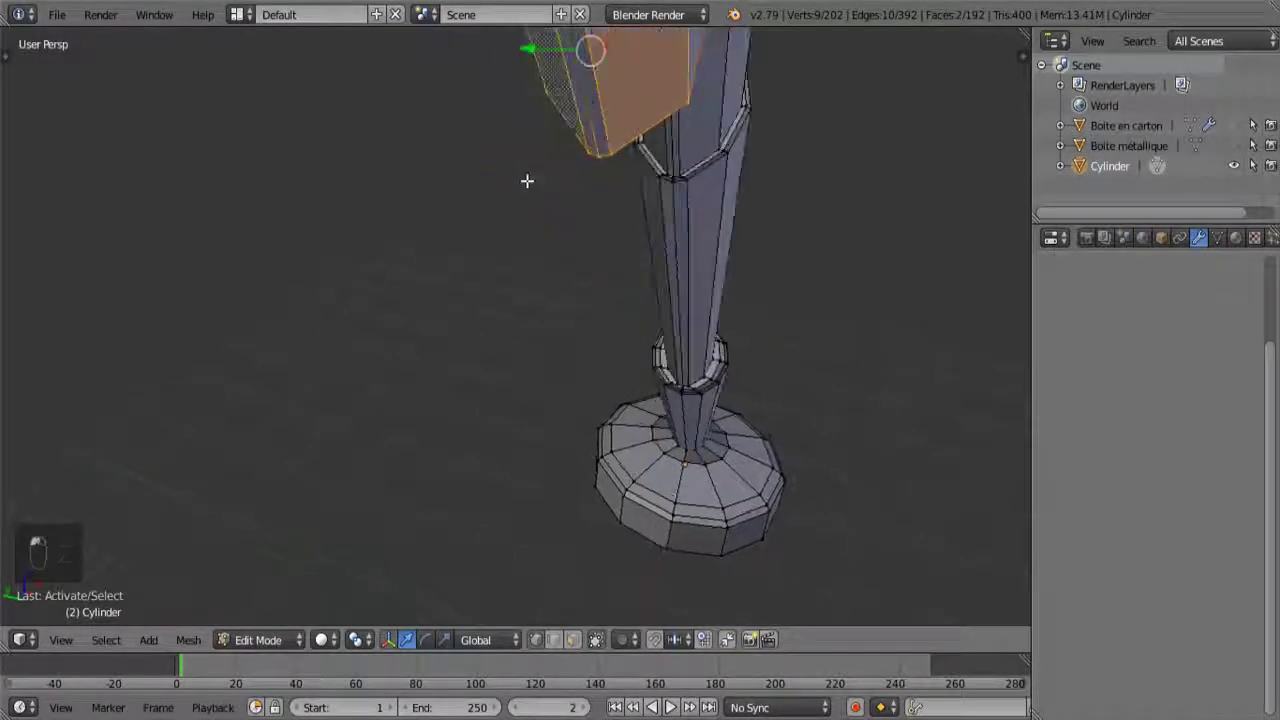
middle_drag(597, 127, 537, 80)
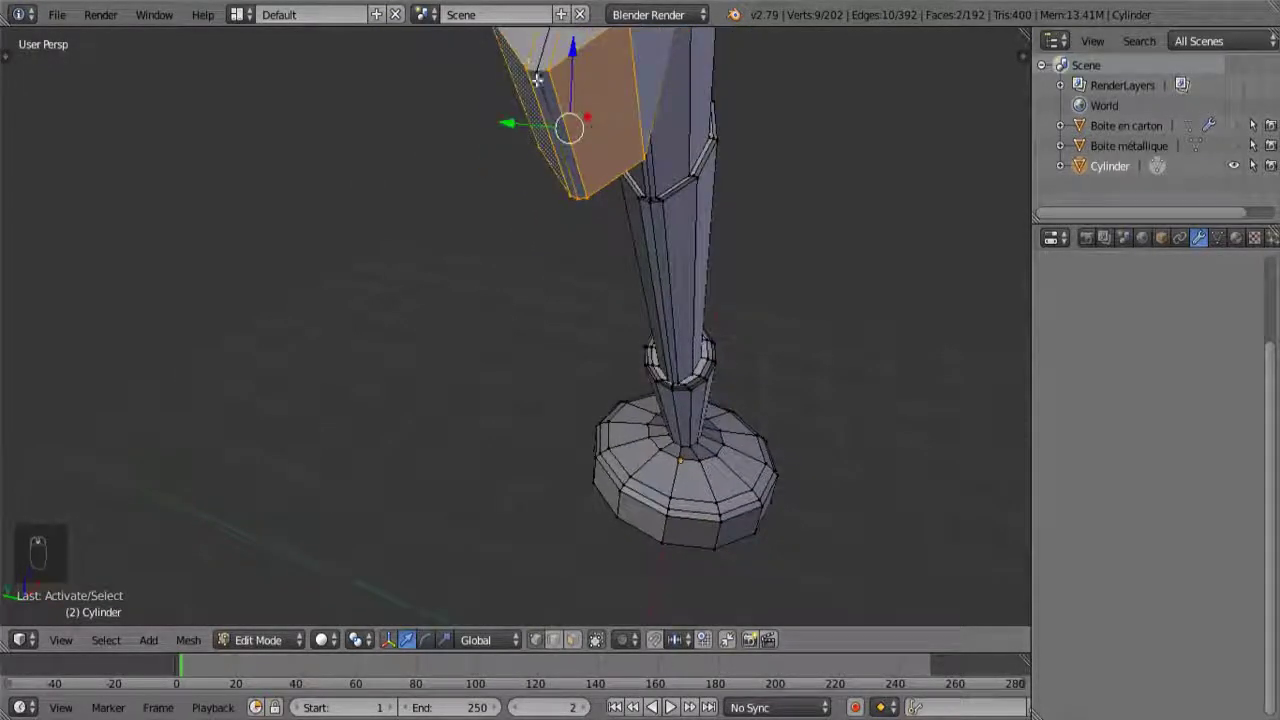
shift+right_click(541, 75)
middle_drag(616, 136, 605, 78)
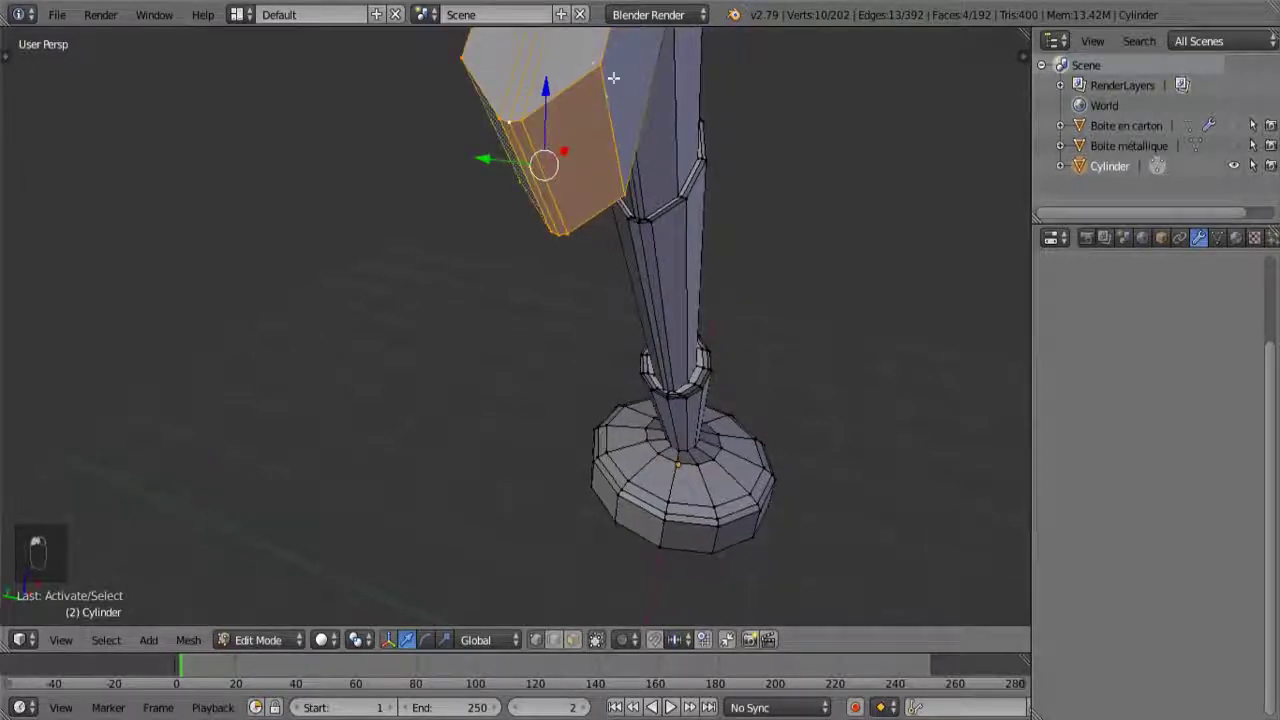
shift+right_click(593, 67)
middle_drag(561, 230, 548, 180)
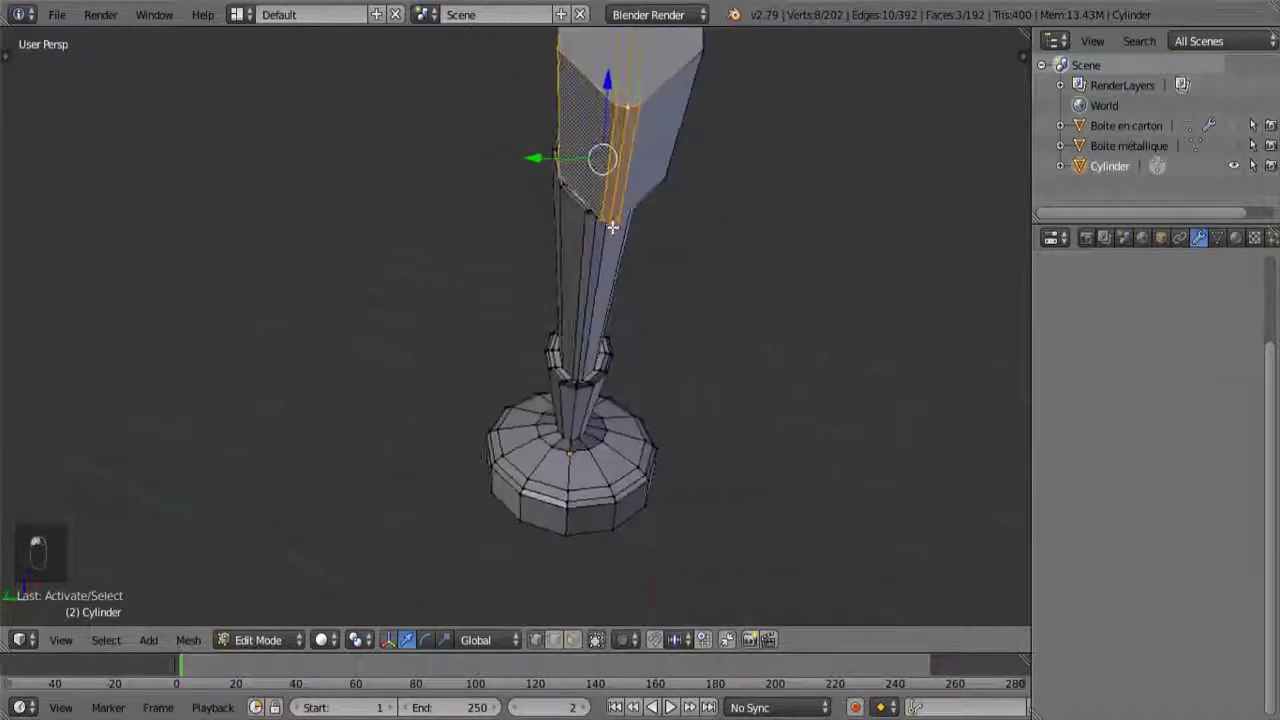
shift+right_click(543, 174)
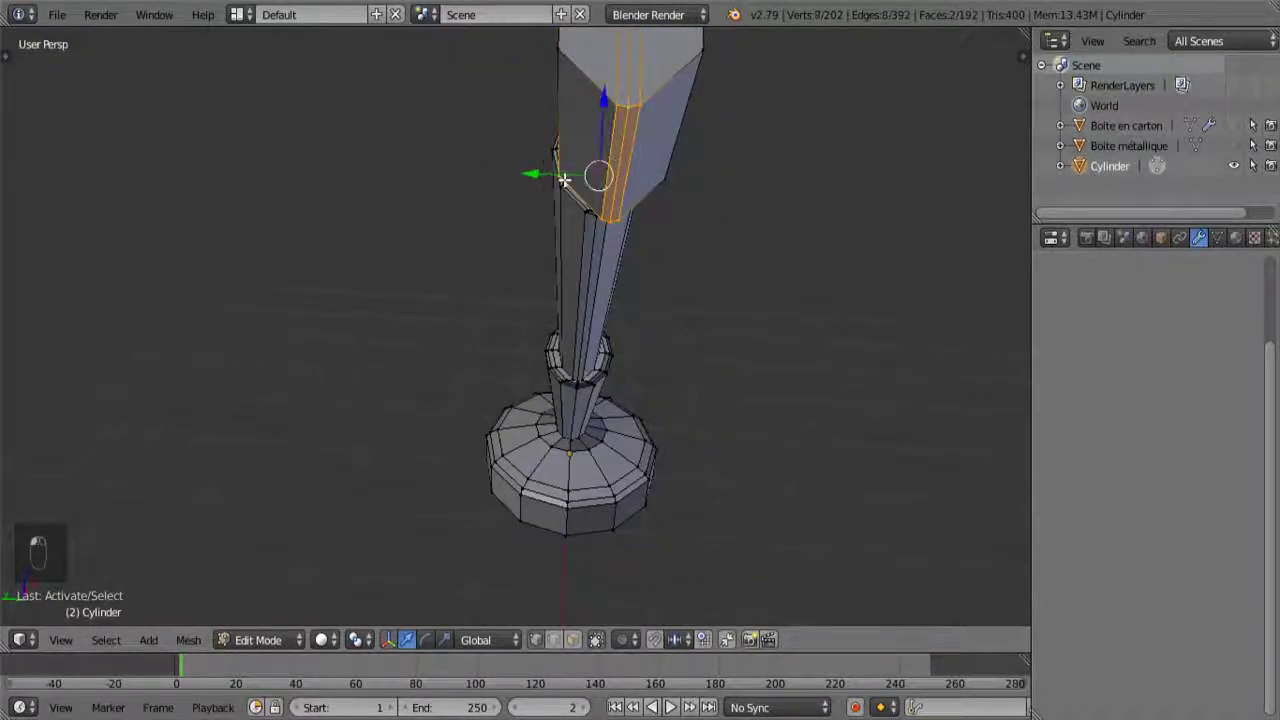
middle_drag(593, 226, 631, 211)
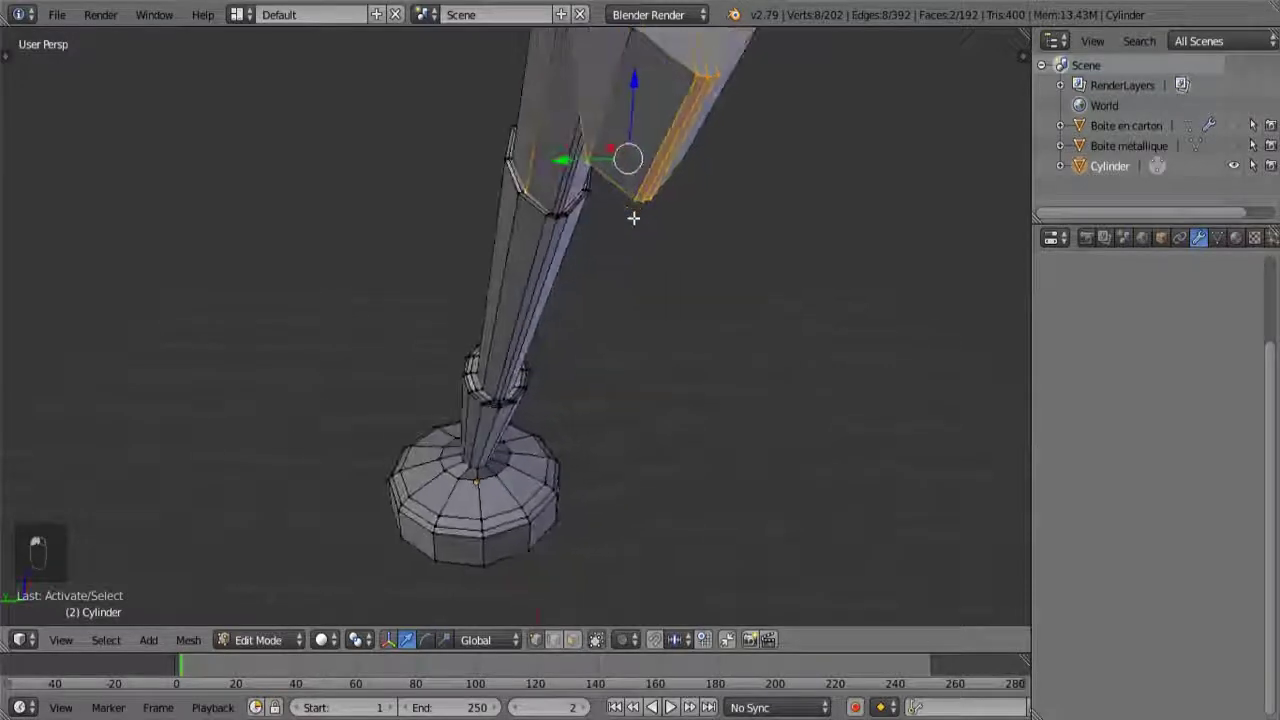
shift+right_click(534, 189)
shift+right_click(605, 166)
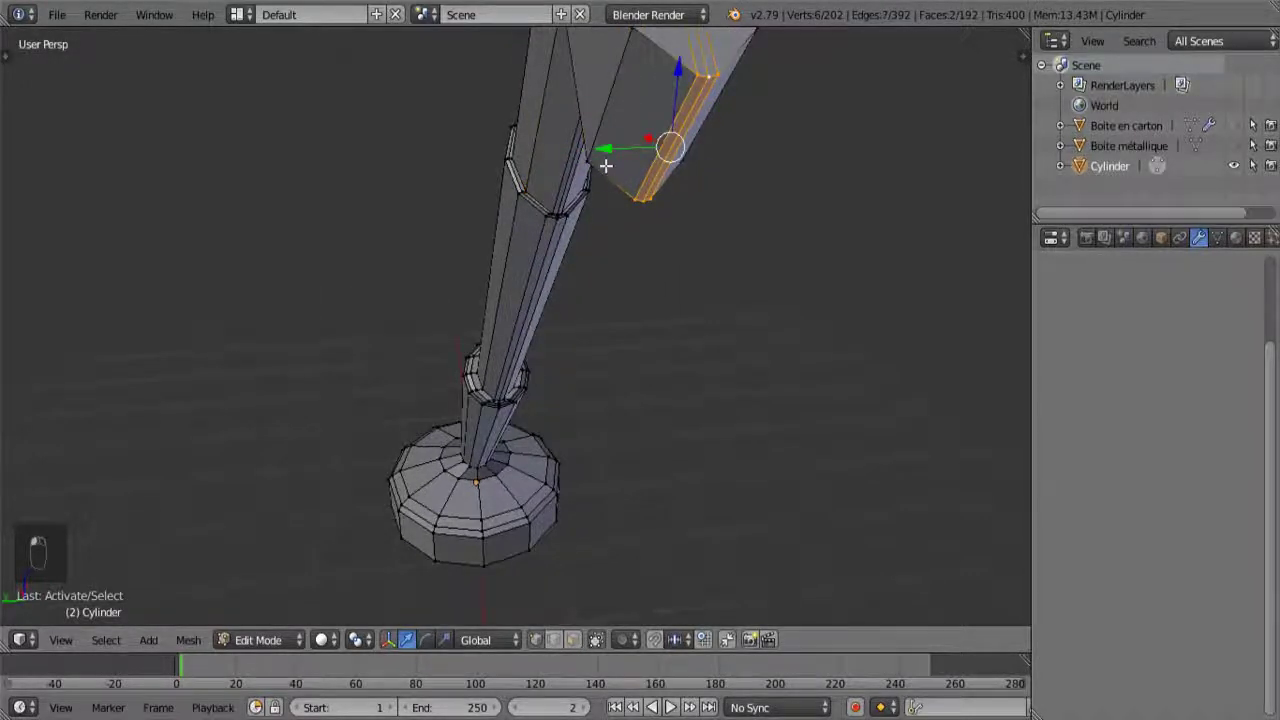
mouse_move(606, 166)
middle_down()
mouse_move(557, 250)
mouse_move(514, 200)
middle_up()
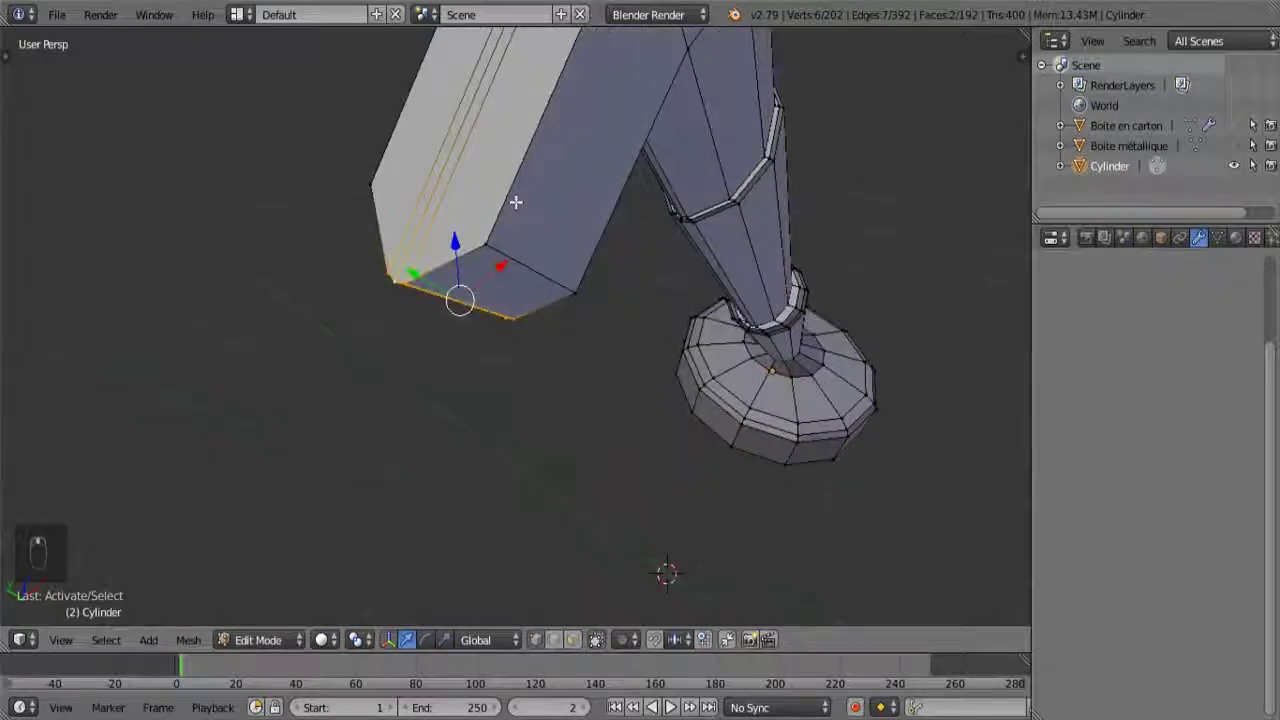
- Move the six selected vertices about 0.06 diagonally upward to line up with the rest of the block's lower end
key(KP_1)
key(z)
shift+middle_drag(347, 97, 359, 253)
scroll(421, 314, up, 4)
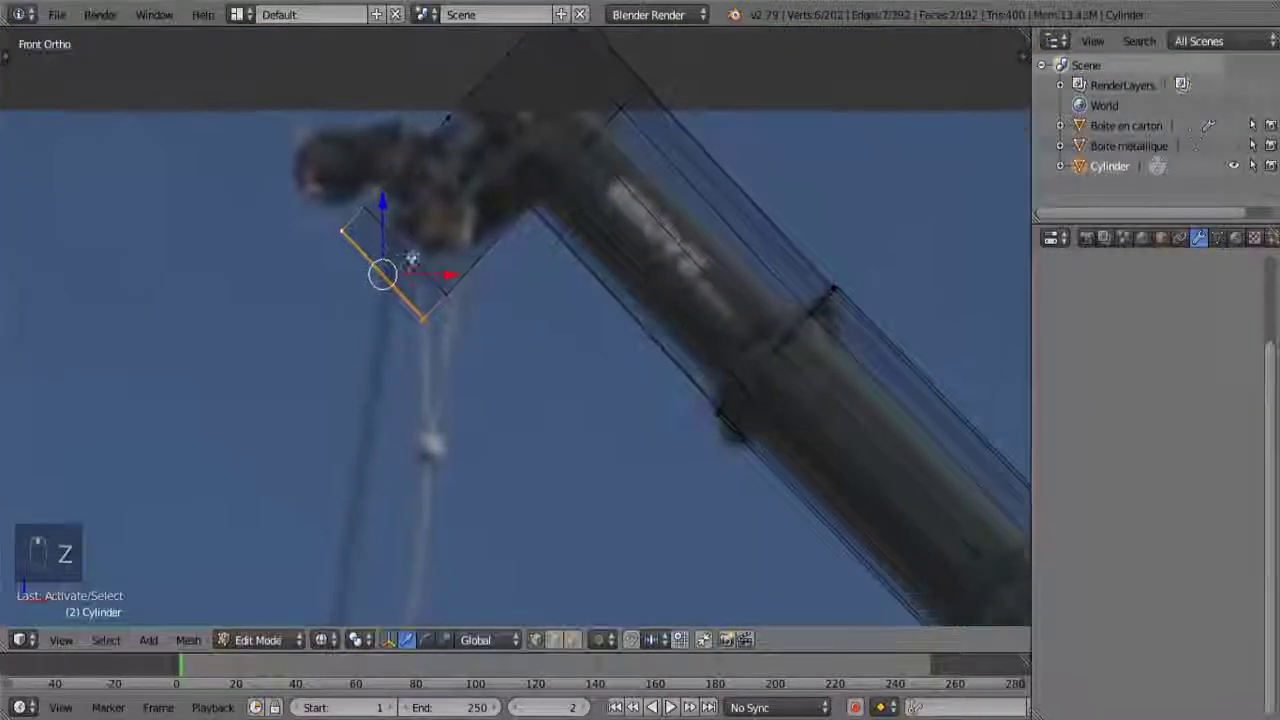
shift+middle_drag(369, 251, 411, 344)
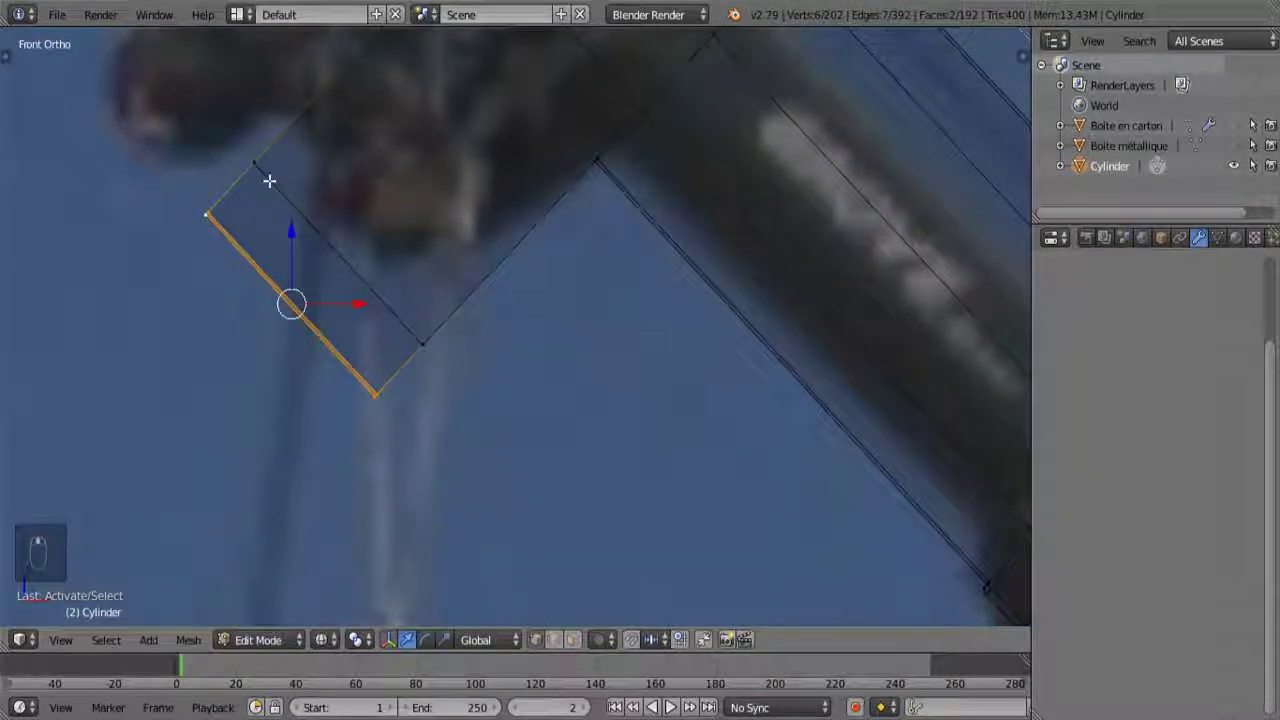
key(g)
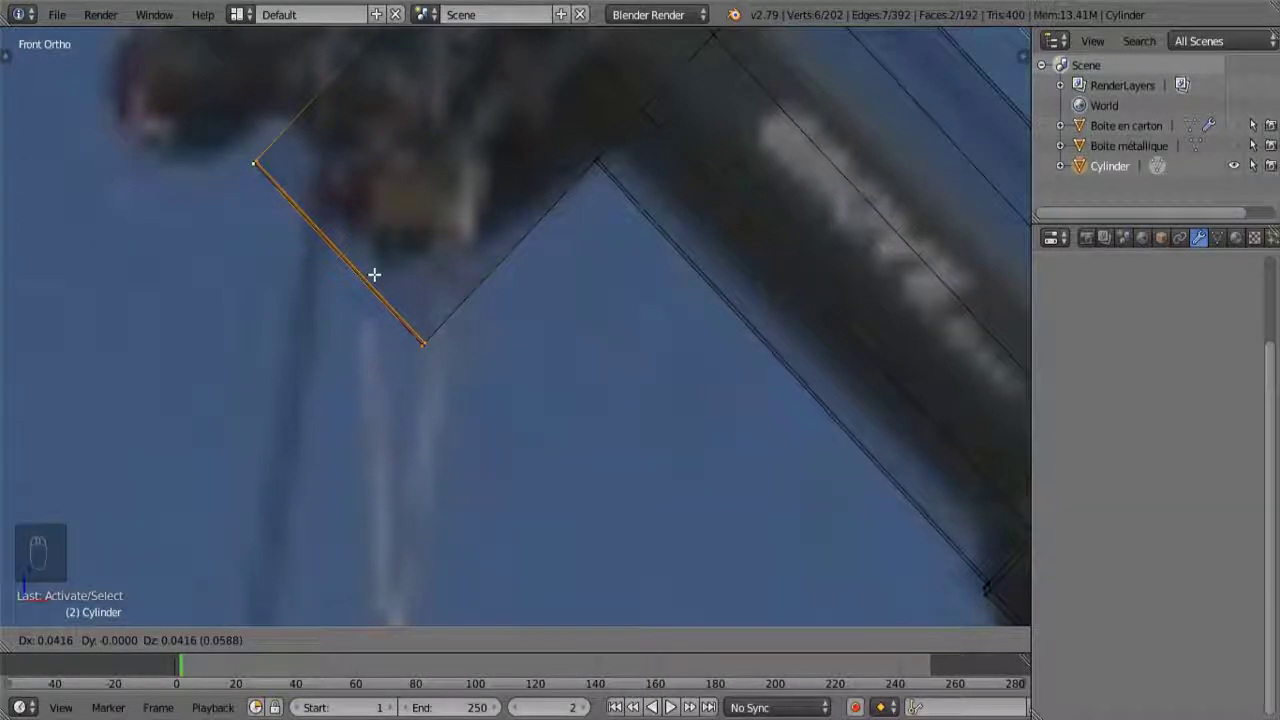
click(374, 274)
scroll(366, 269, down, 5)
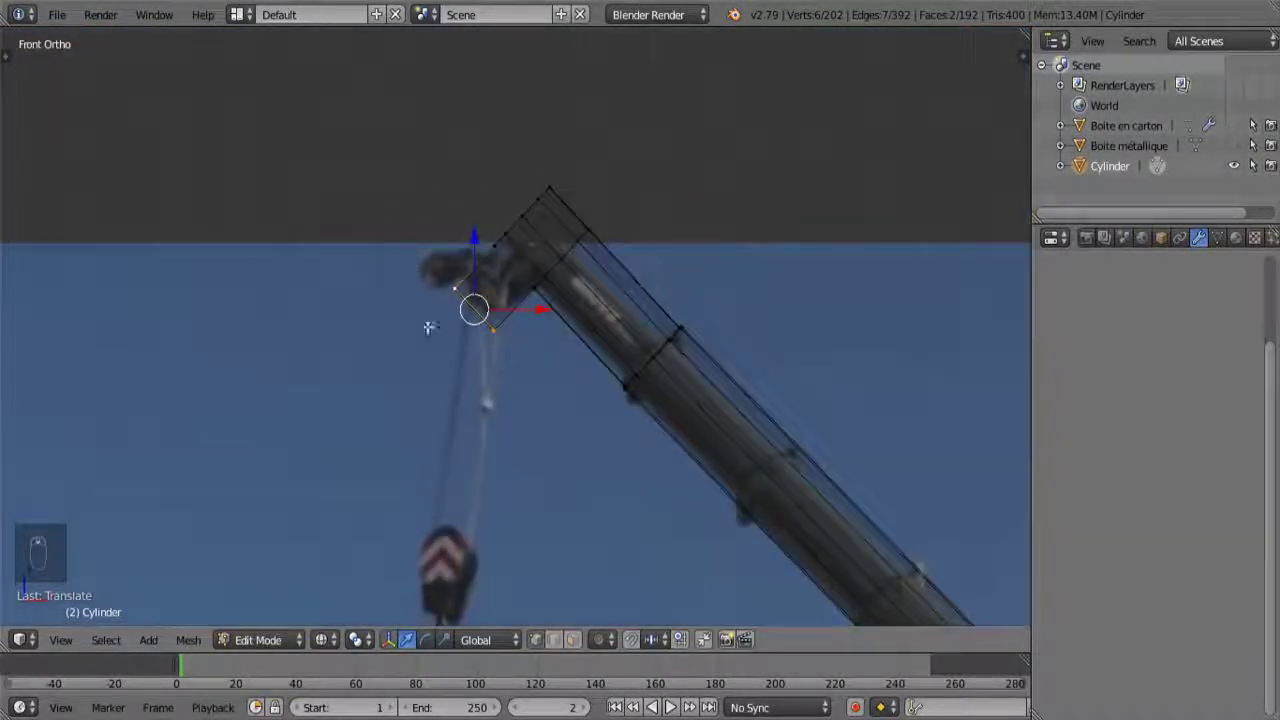
- Scale the six vertices down to about 0.66 and select all ten vertices of the head's lower end
shift+scroll(517, 384, down, 4)
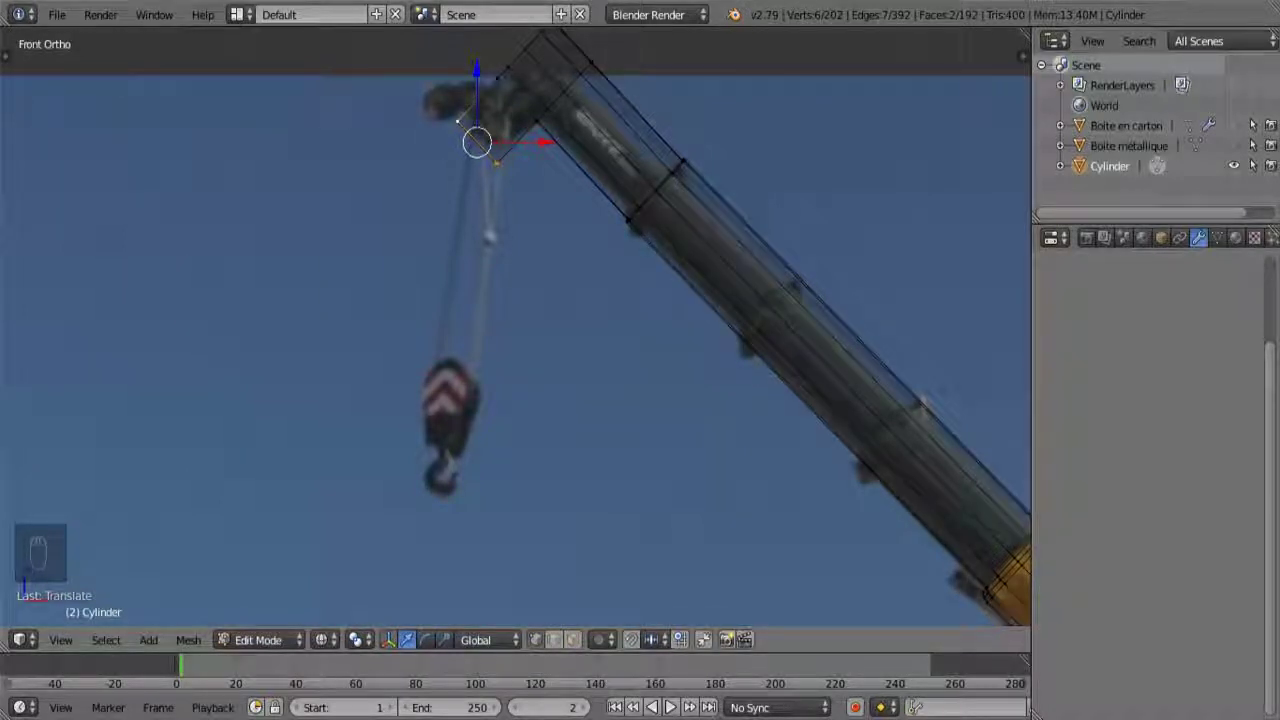
middle_drag(505, 318, 529, 340)
key(KP_1)
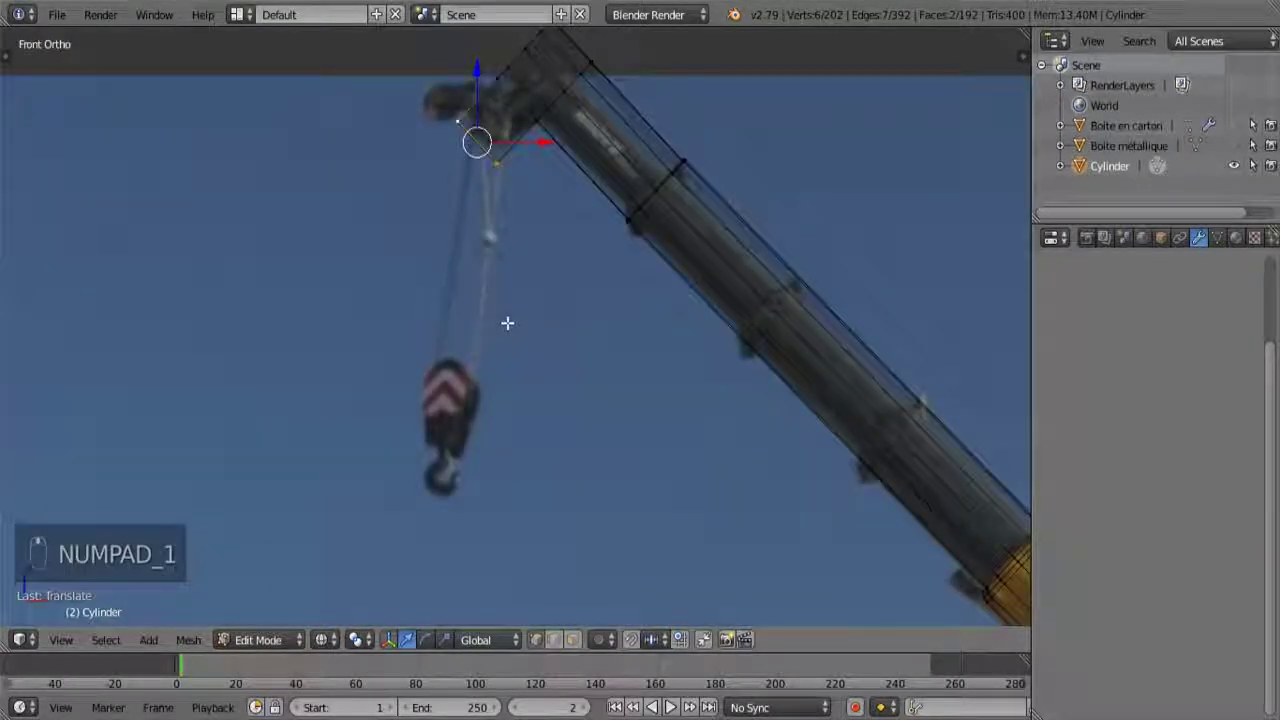
key(s)
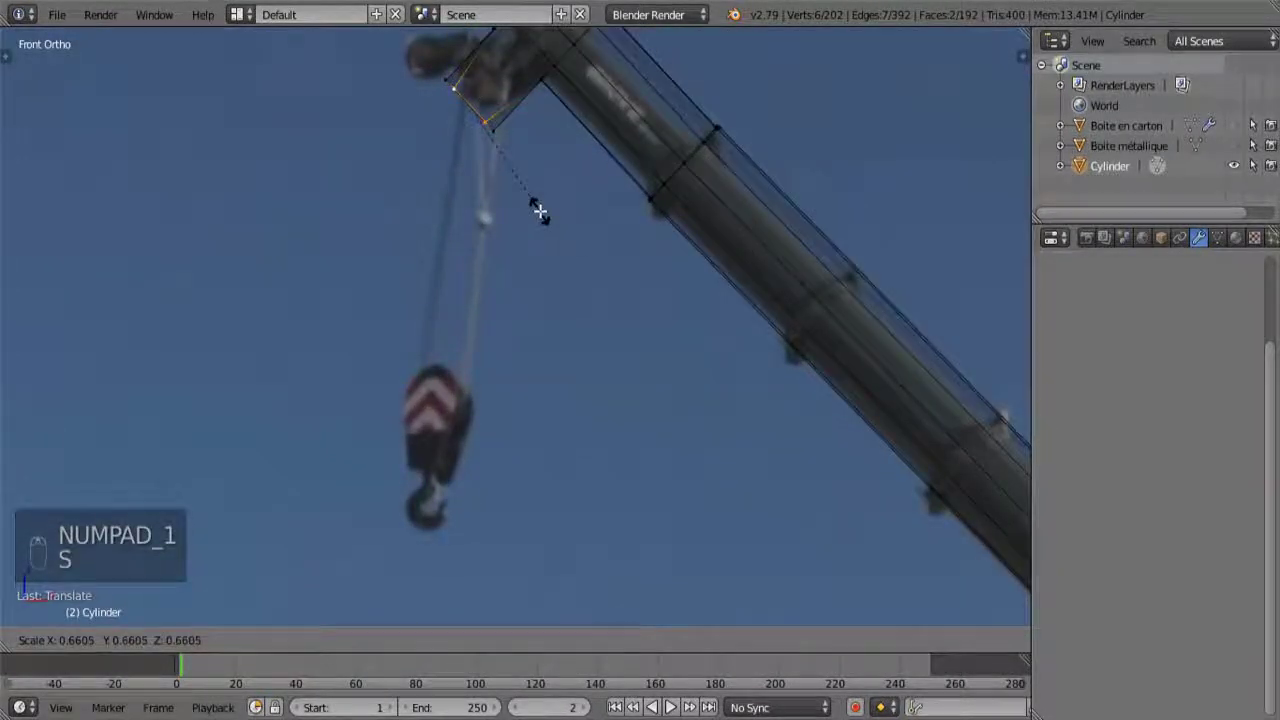
click(530, 215)
key(b)
drag(418, 54, 497, 168)
- Try to shrink the head's lower end and extrude it downward, and undo both operations
key(s)
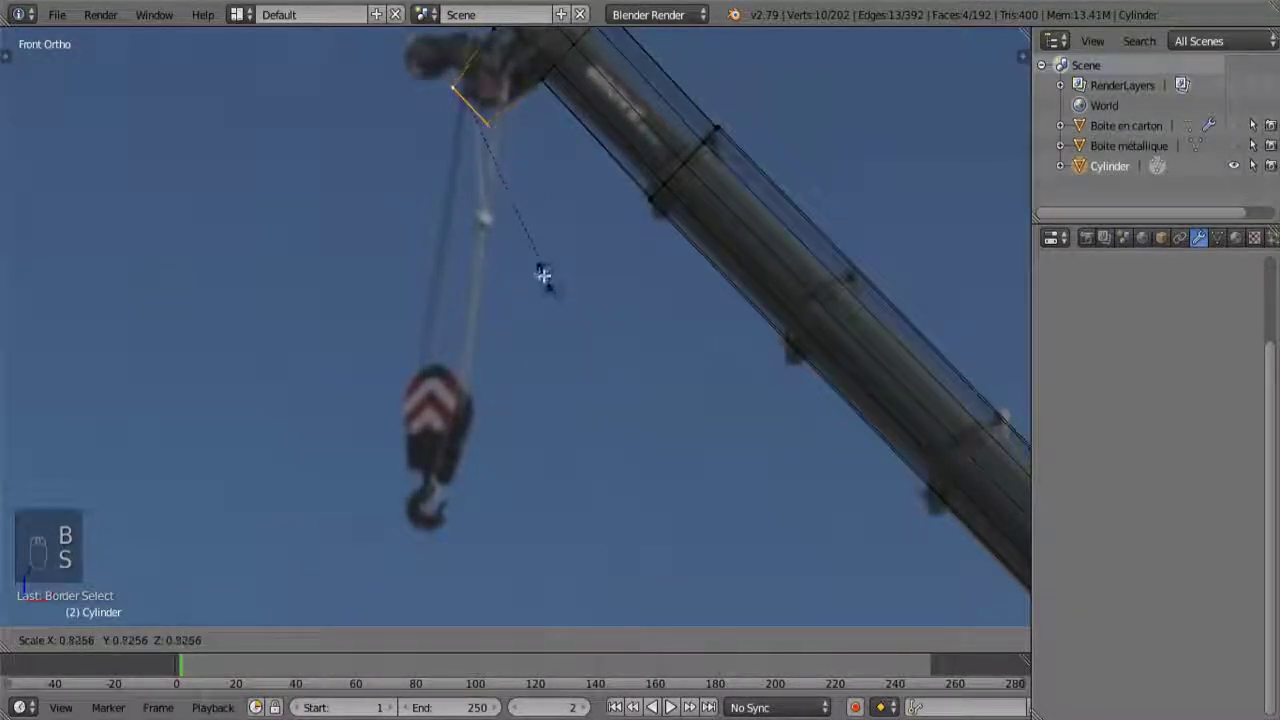
click(499, 235)
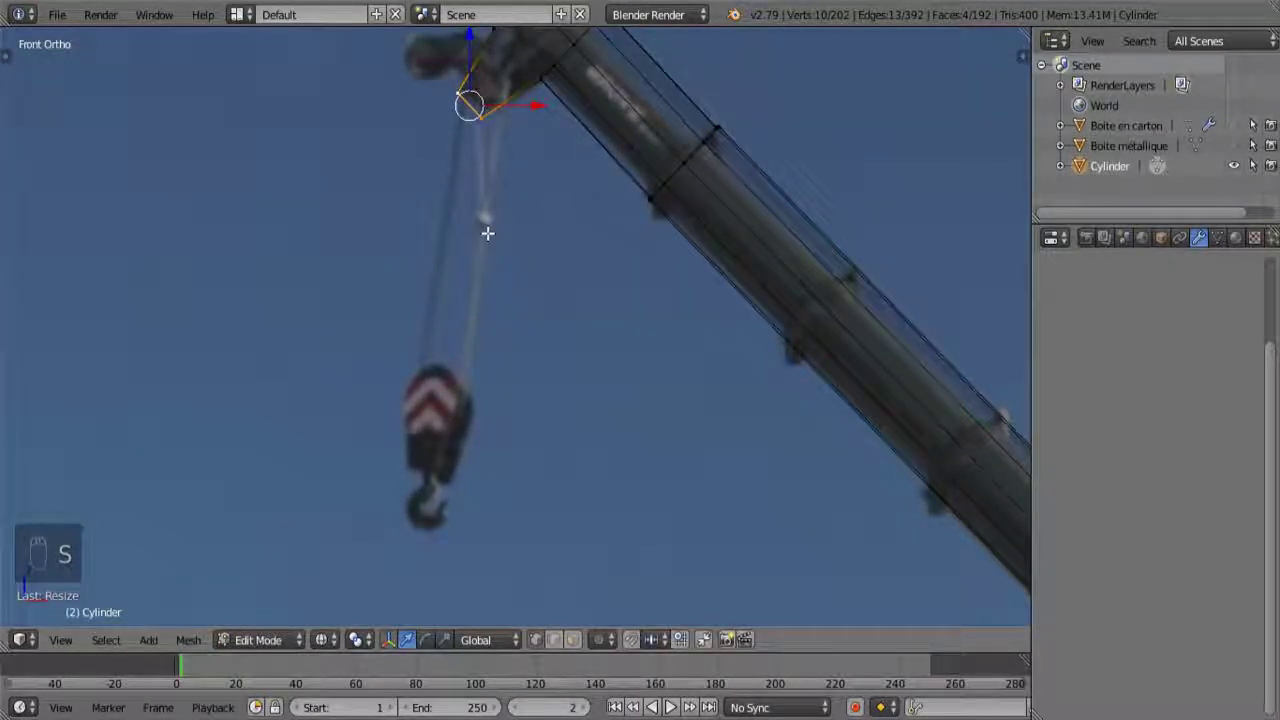
key(e)
click(418, 310)
key(ctrl+z)
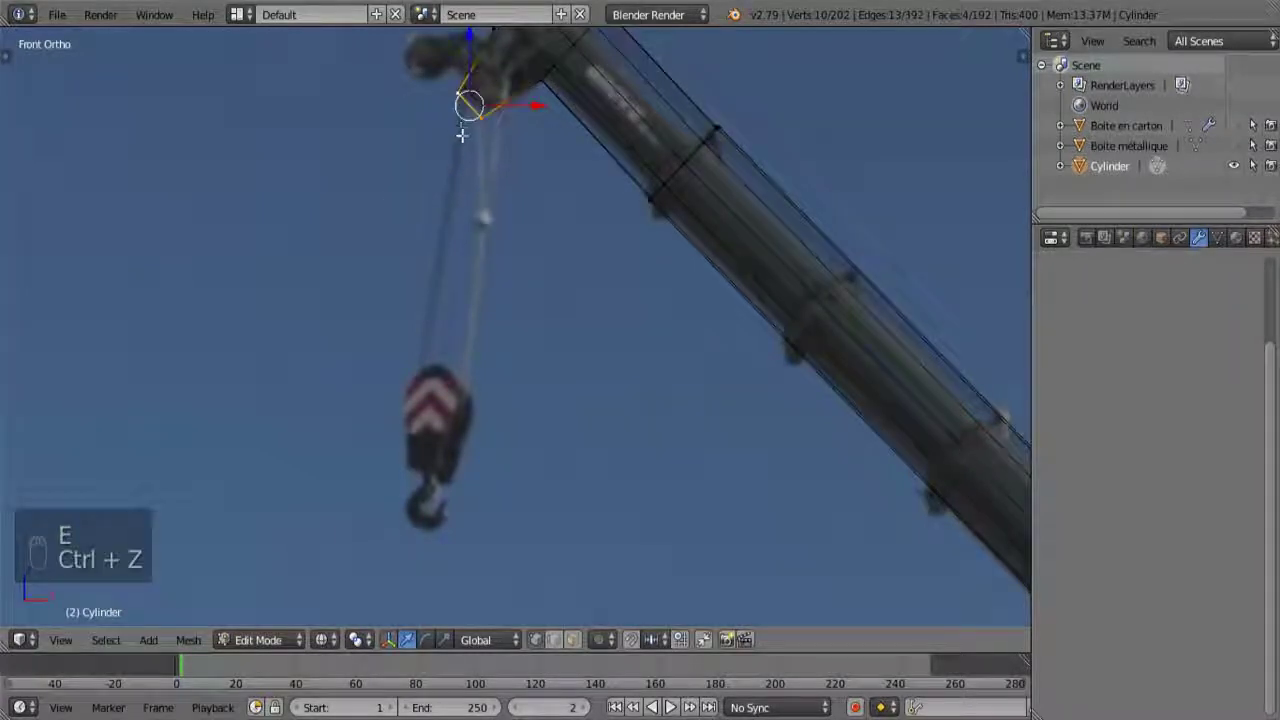
key(ctrl+z)
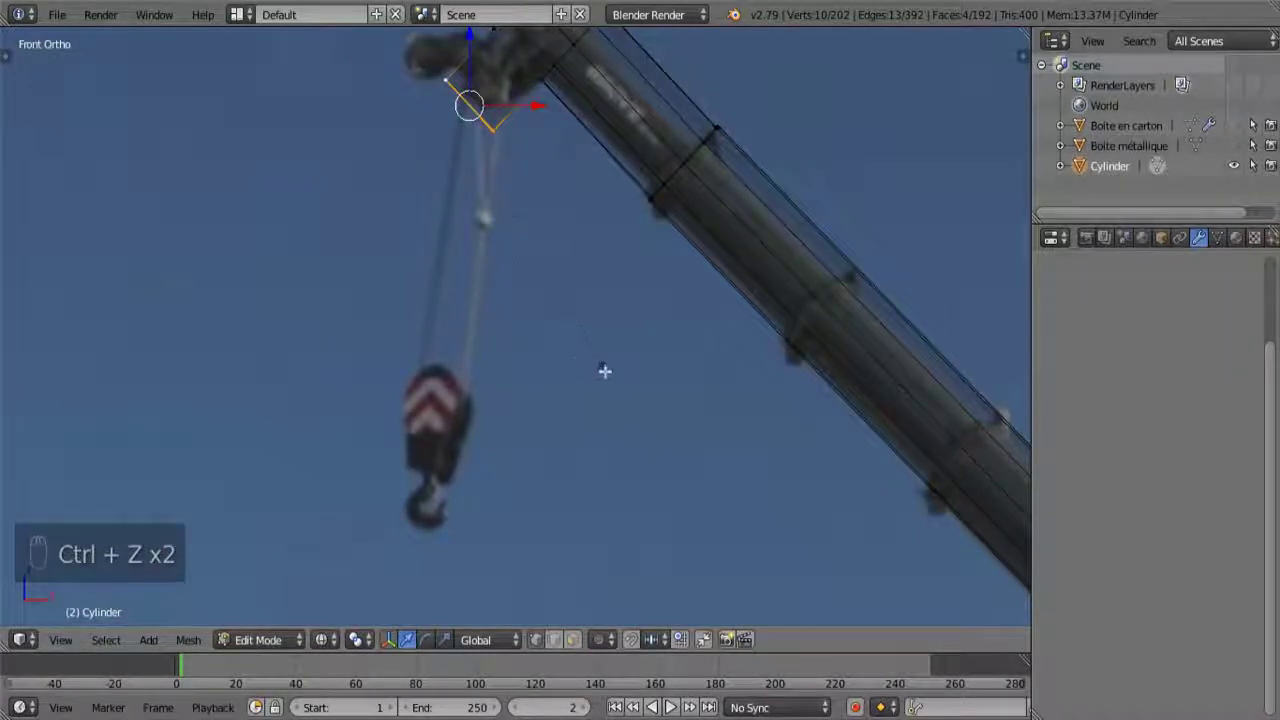
- Scale the ten vertices of the head's lower end down to roughly half size and rotate them until nearly horizontal
key(s)
click(500, 230)
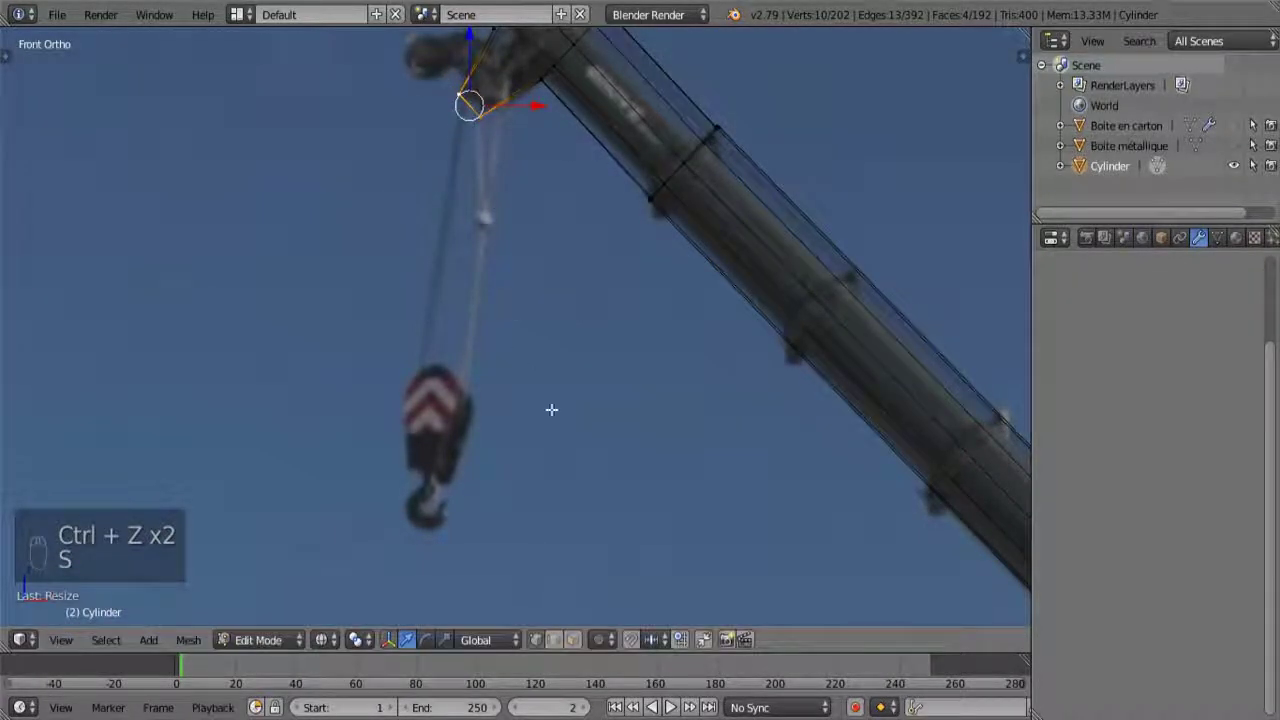
key(r)
click(627, 246)
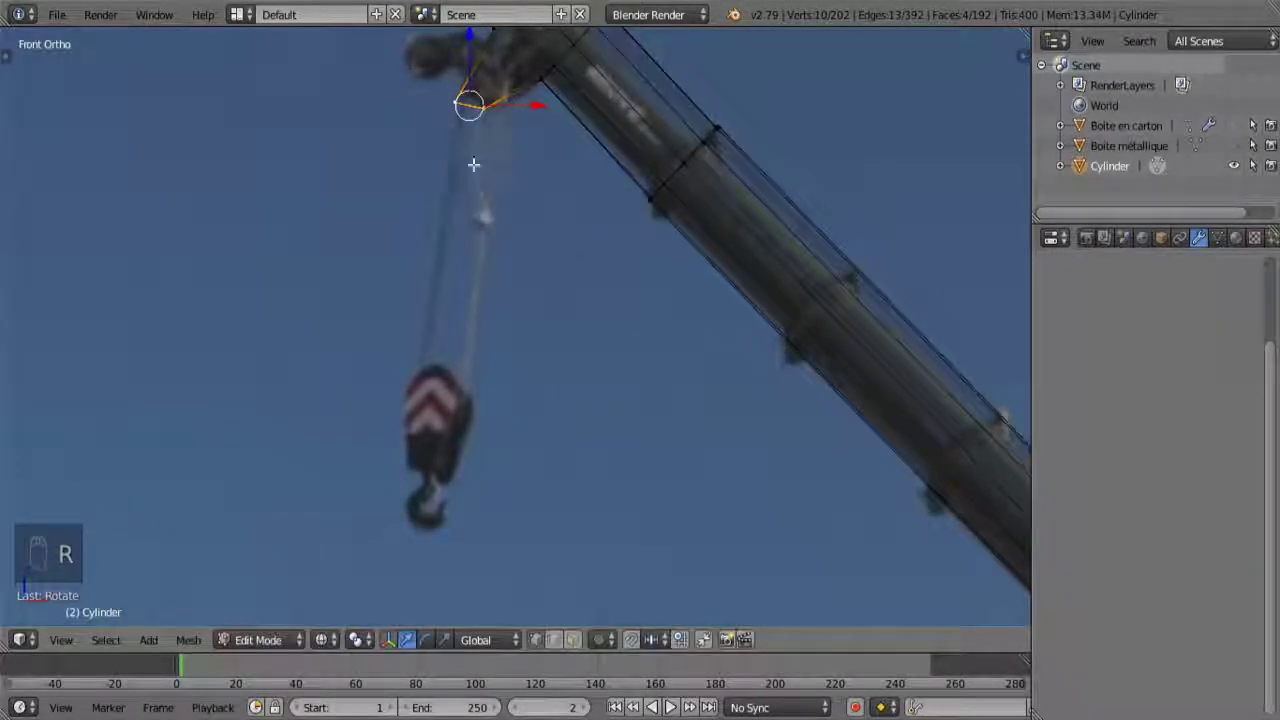
key(r)
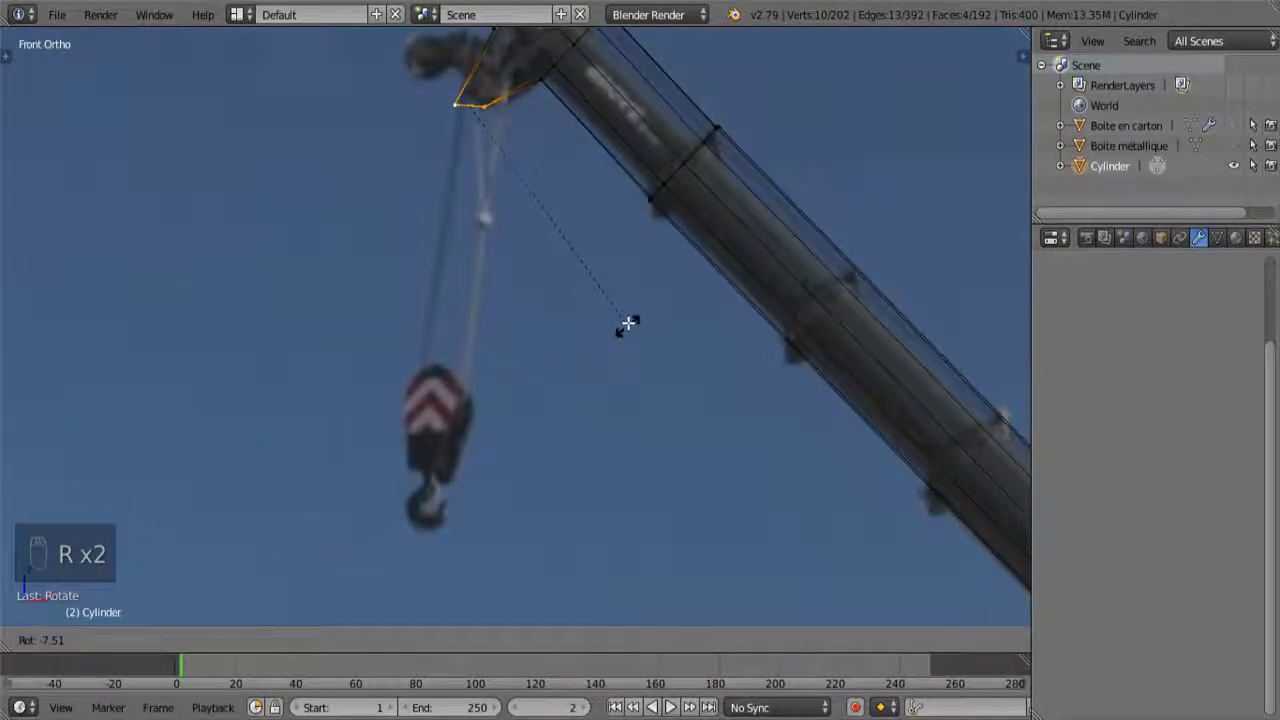
click(628, 324)
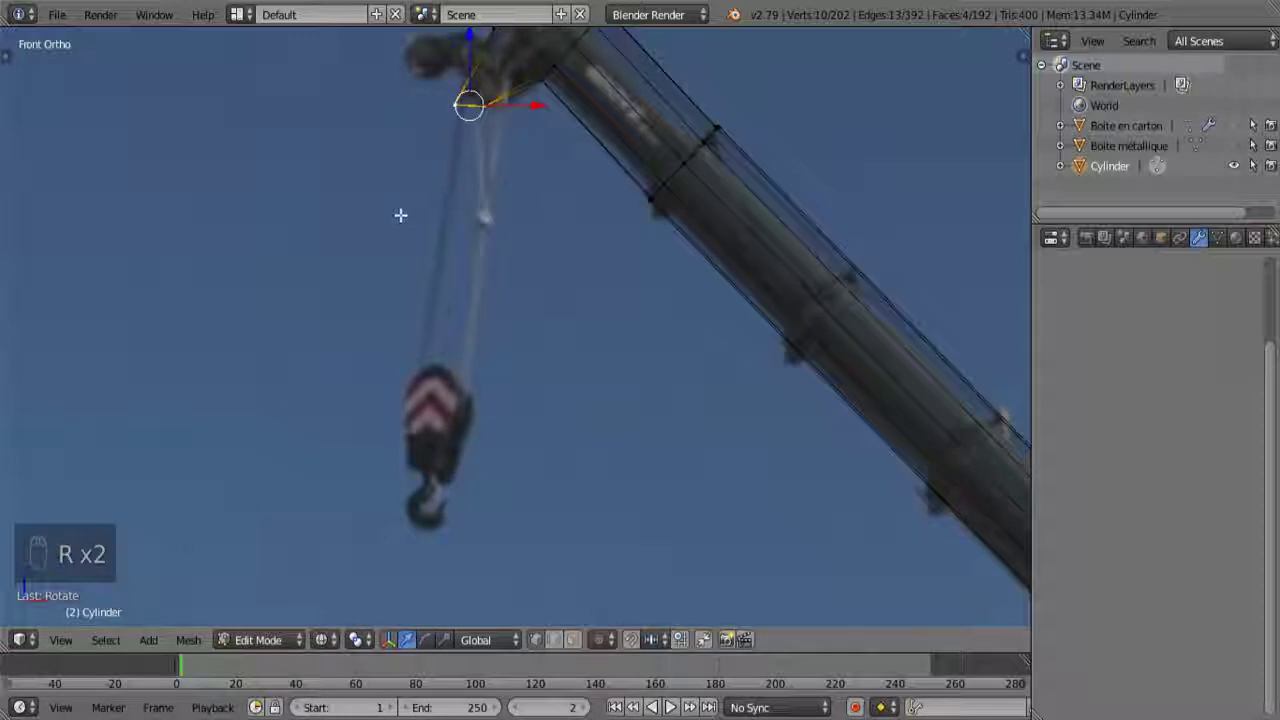
- Extrude the head's lower end downward as the hoist cable, lowering it a further 1.77 or so along Z and shifting it about 0.01 along X
key(e)
click(455, 480)
scroll(508, 493, down, 6)
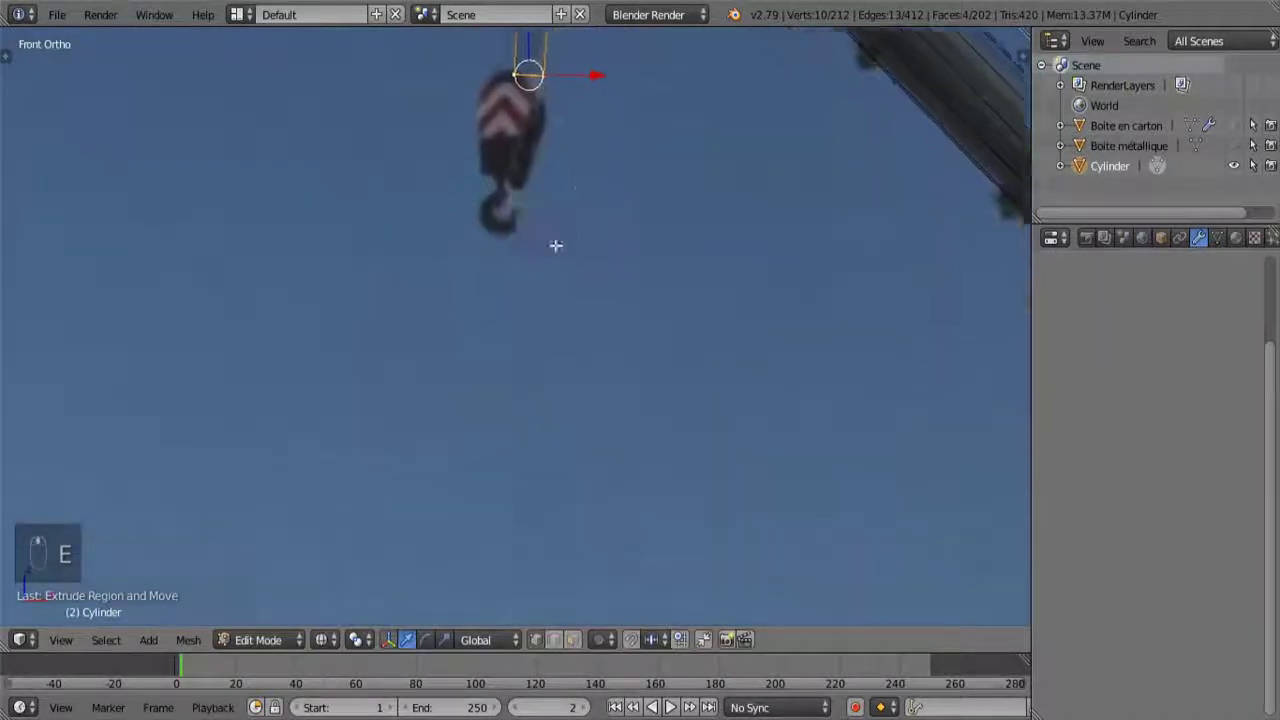
key(g)
key(z)
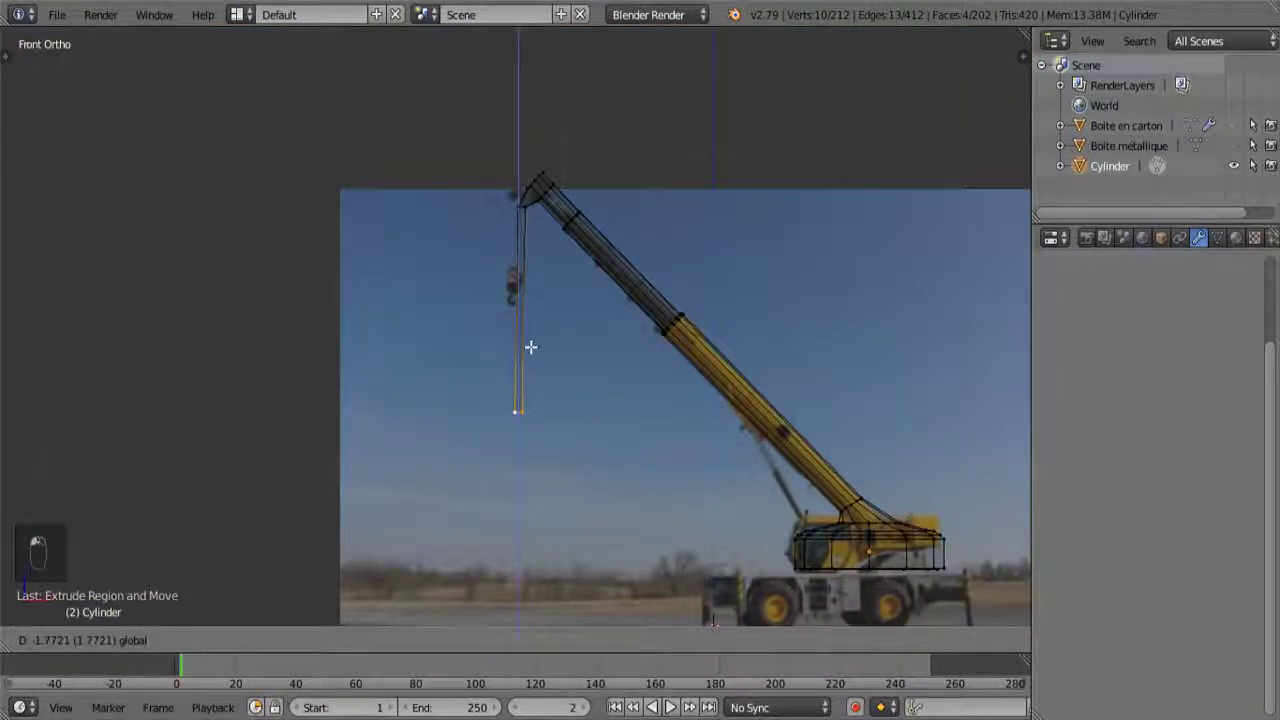
click(531, 349)
key(g)
key(x)
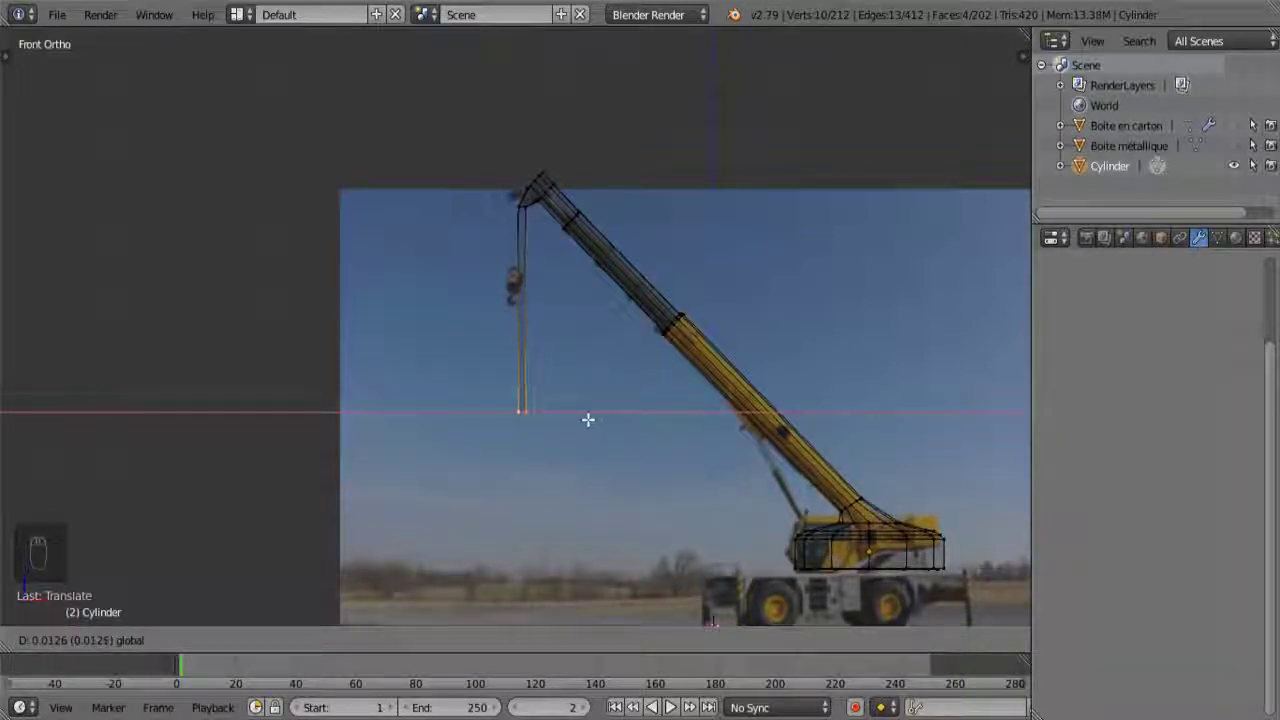
click(588, 420)
- Extrude a short section downward from the cable's lower end and scale its end faces up into a wide flare
scroll(560, 437, up, 5)
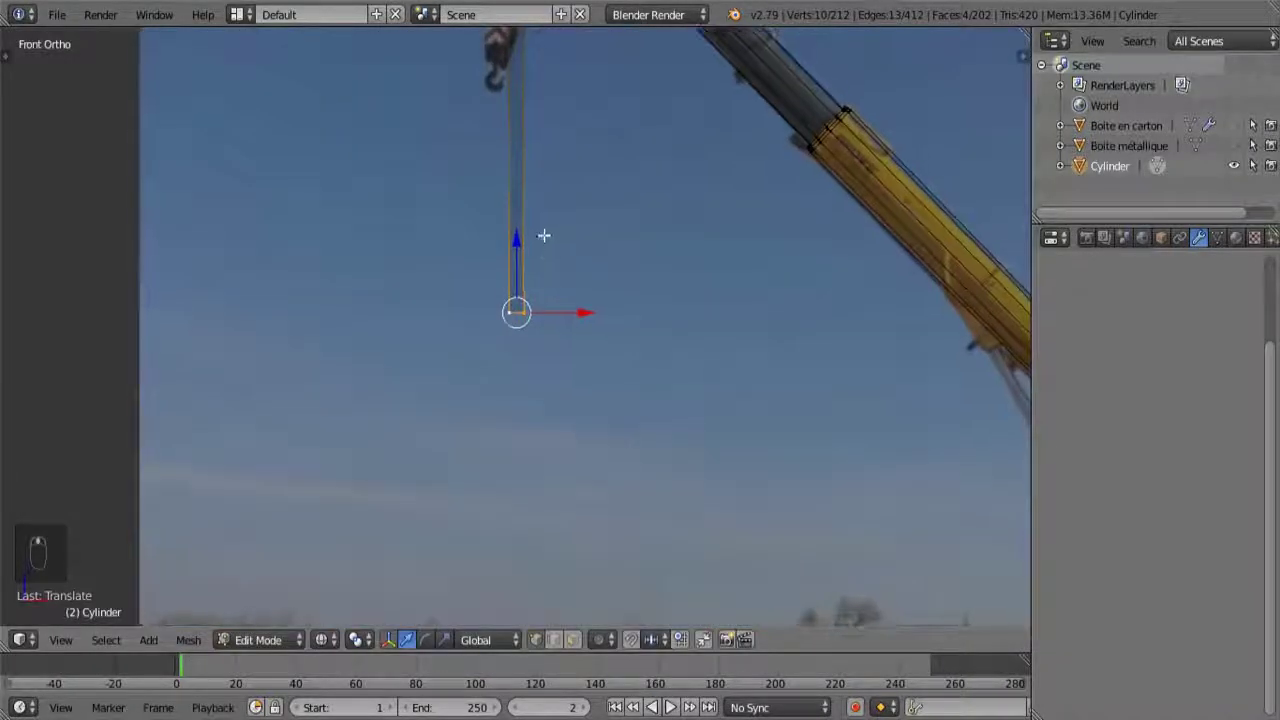
shift+drag(553, 344, 546, 300)
scroll(540, 285, up, 6)
shift+middle_drag(506, 188, 508, 268)
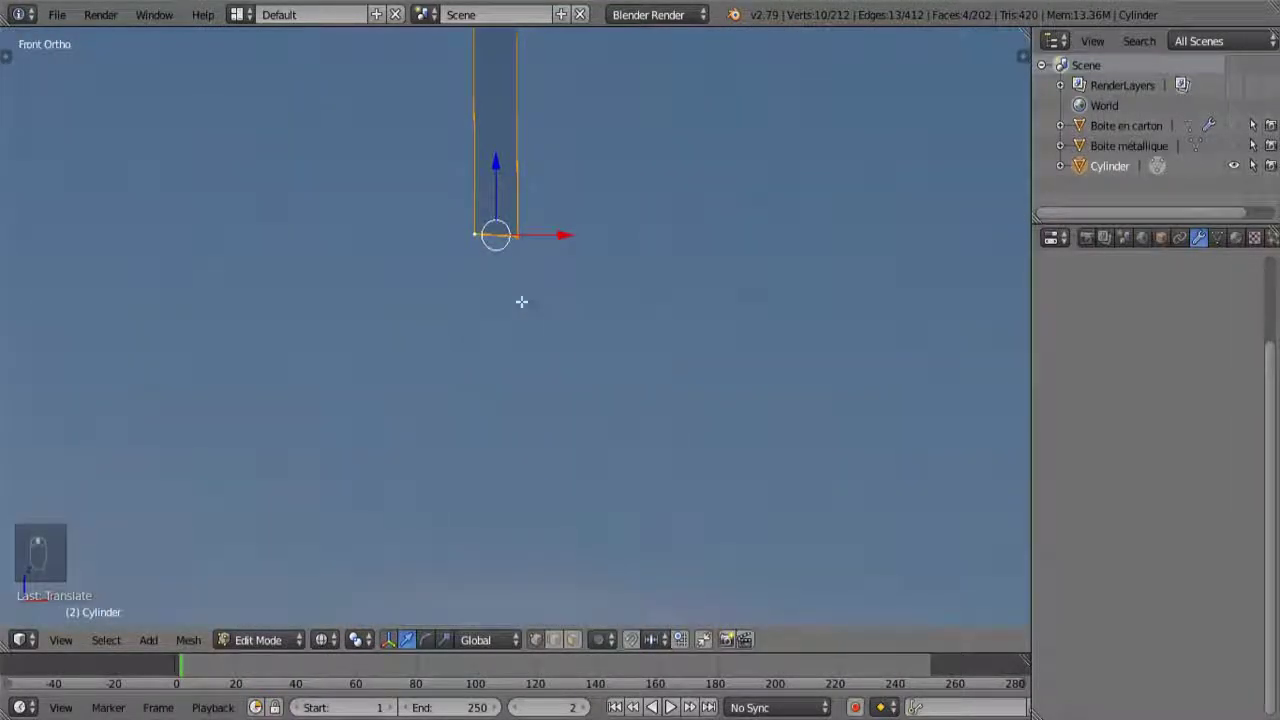
key(e)
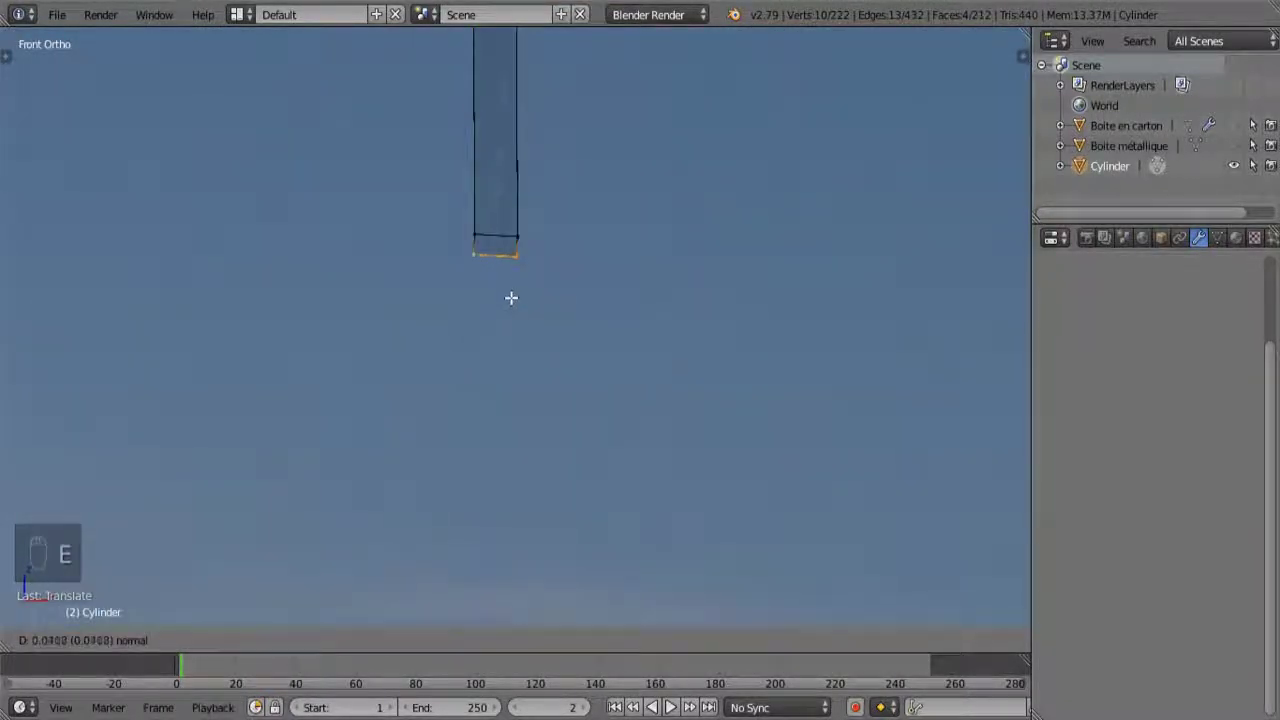
click(533, 385)
key(s)
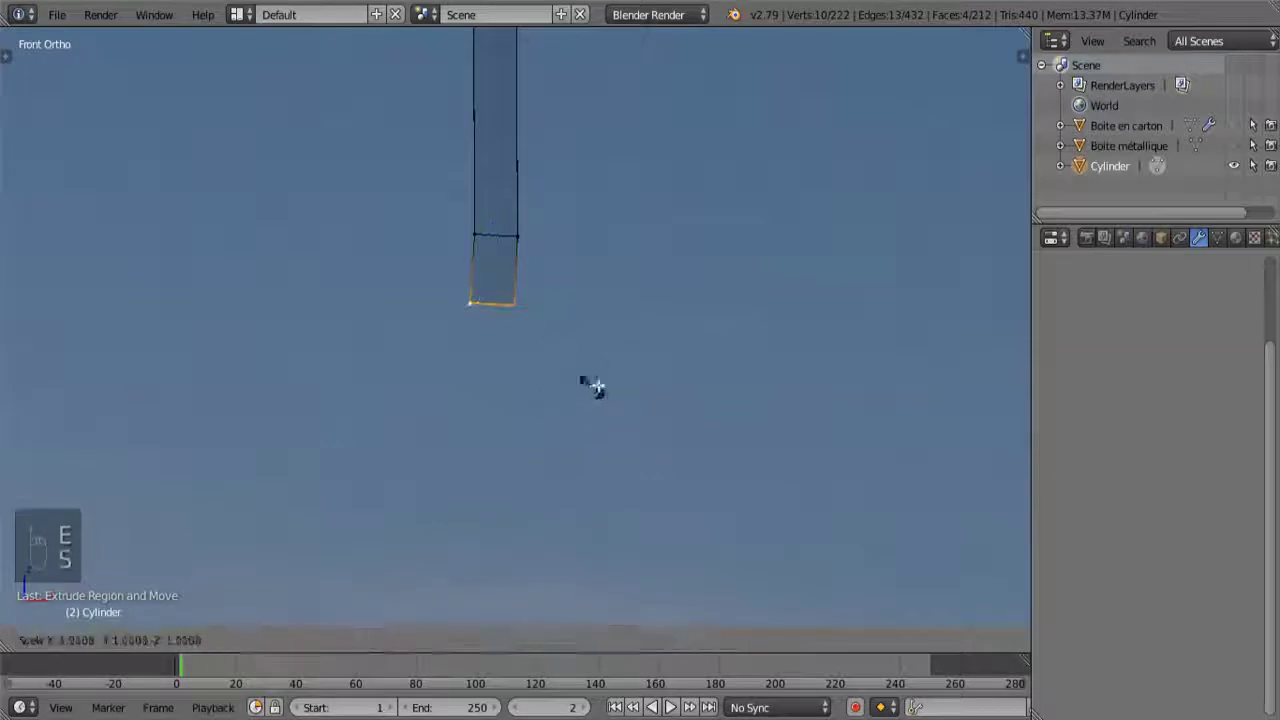
click(1001, 305)
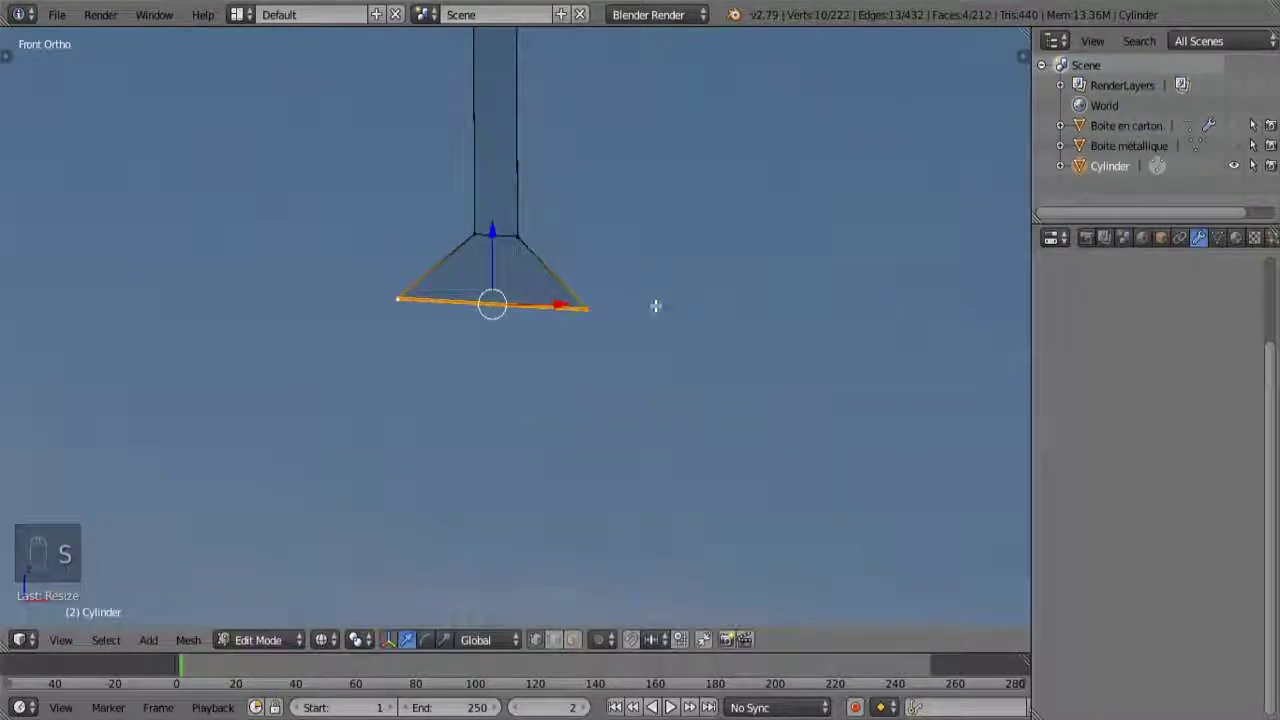
drag(563, 305, 580, 303)
key(ctrl+z)
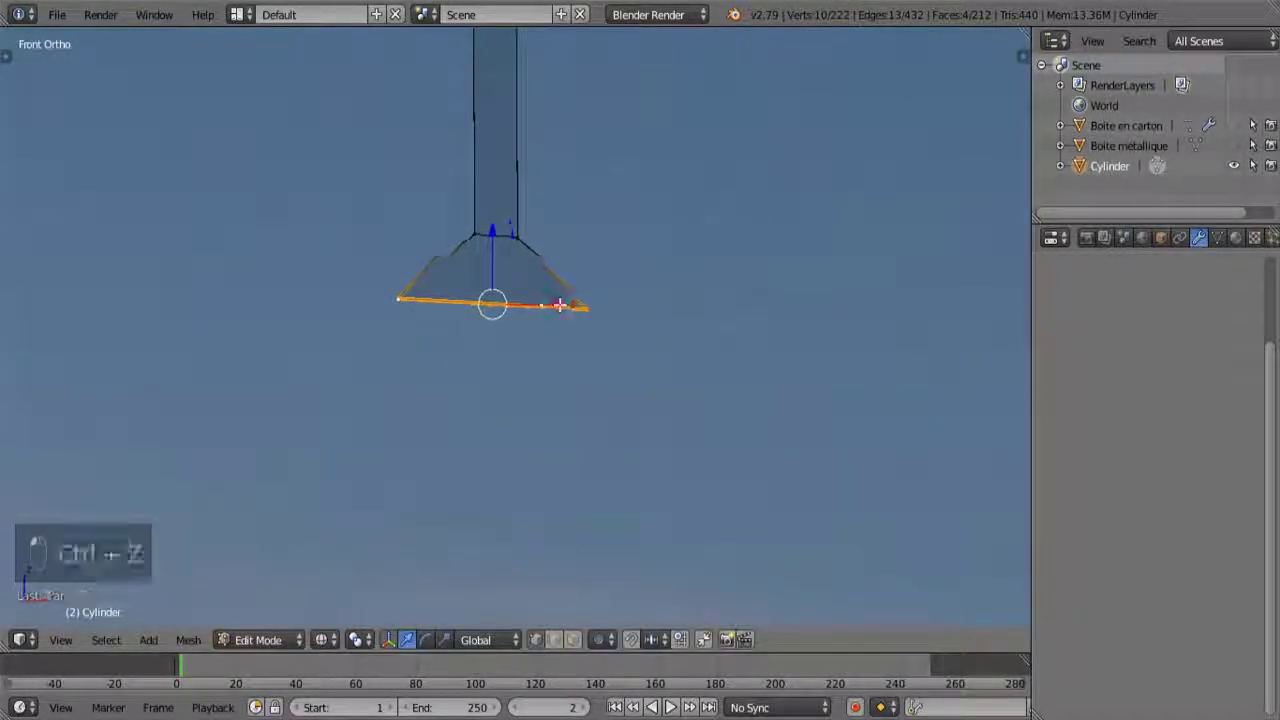
- Select both vertex rows of the flared section and rotate them by about -3.6 degrees to level the section
key(b)
drag(363, 180, 655, 426)
key(r)
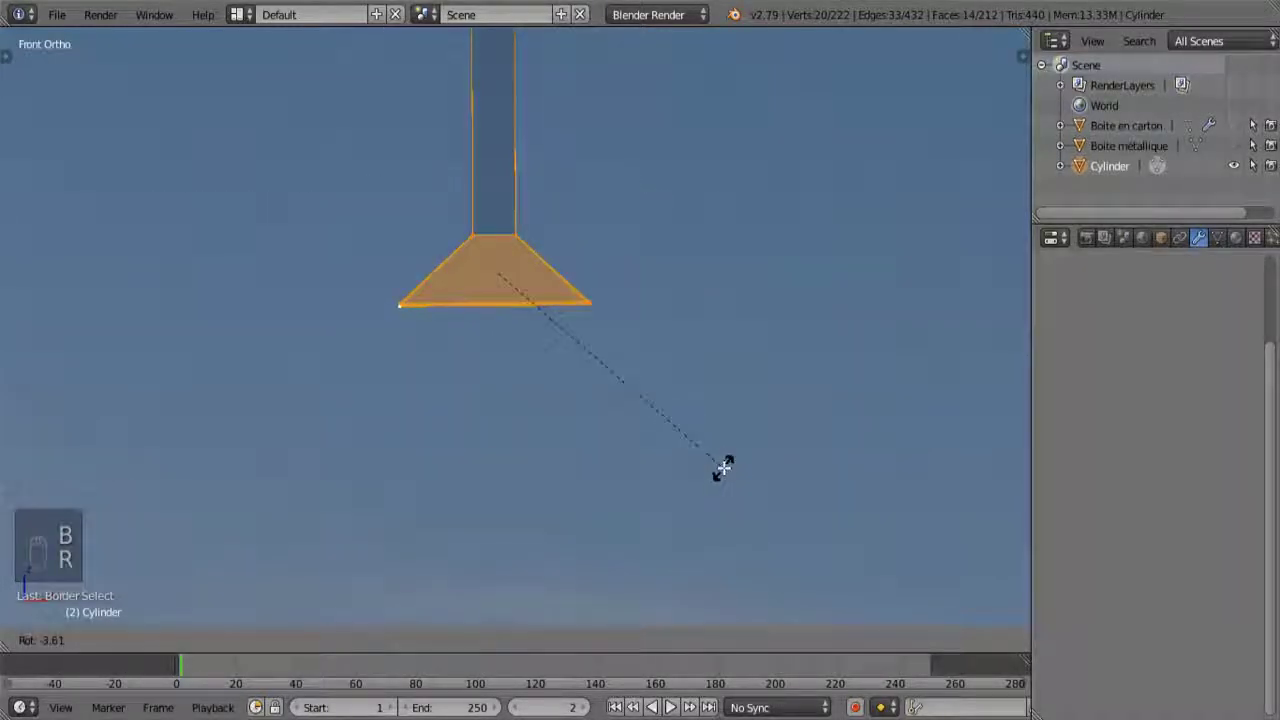
click(723, 468)
- Try to rip the outer corner vertex on the flared section's lower edge, and undo it
shift+middle_drag(646, 451, 631, 377)
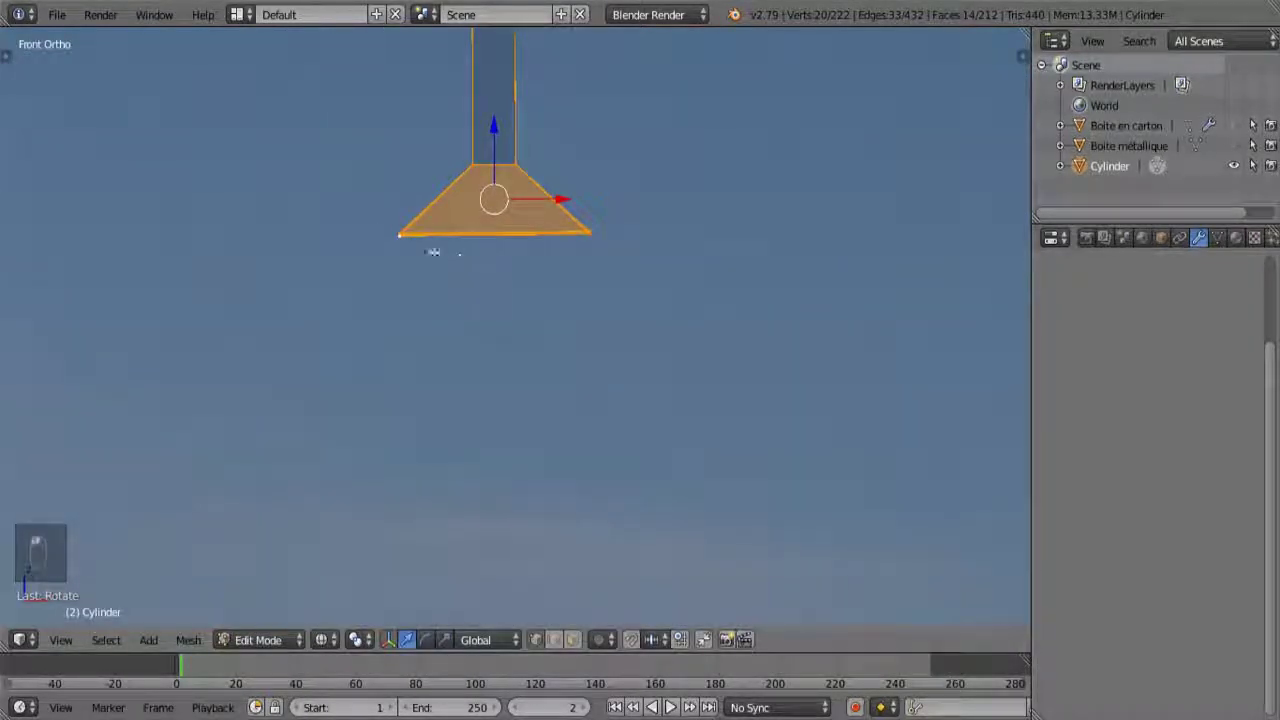
right_click(362, 233)
key(v)
key(ctrl+z)
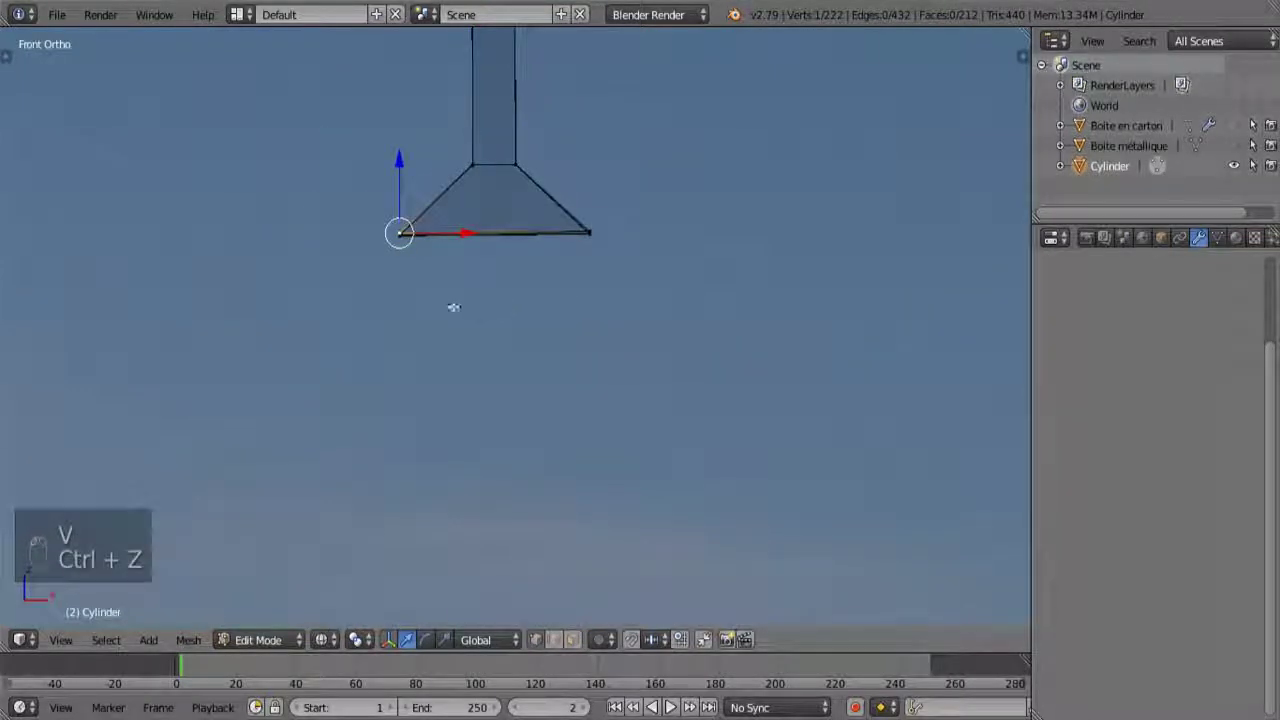
- Select the vertices along the flared section's lower edge and extrude them a short distance downward as a vertical rim
key(b)
drag(344, 196, 626, 253)
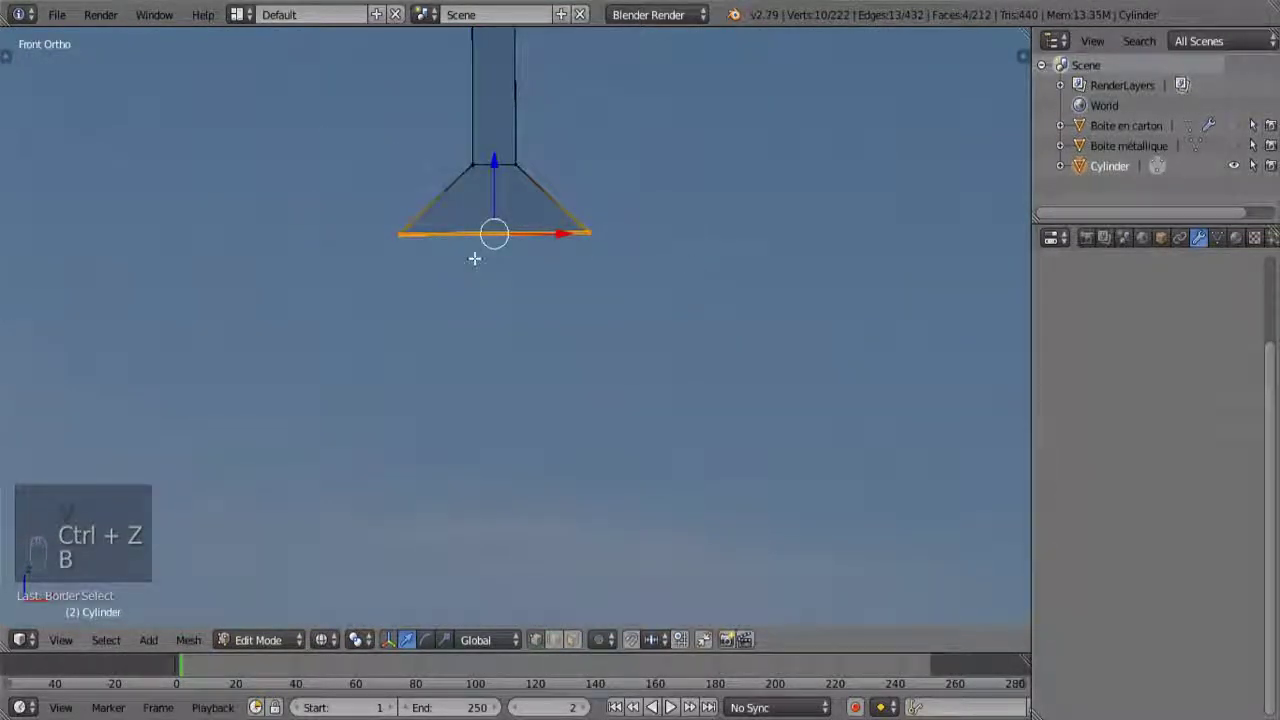
key(e)
click(480, 306)
scroll(486, 311, up, 3)
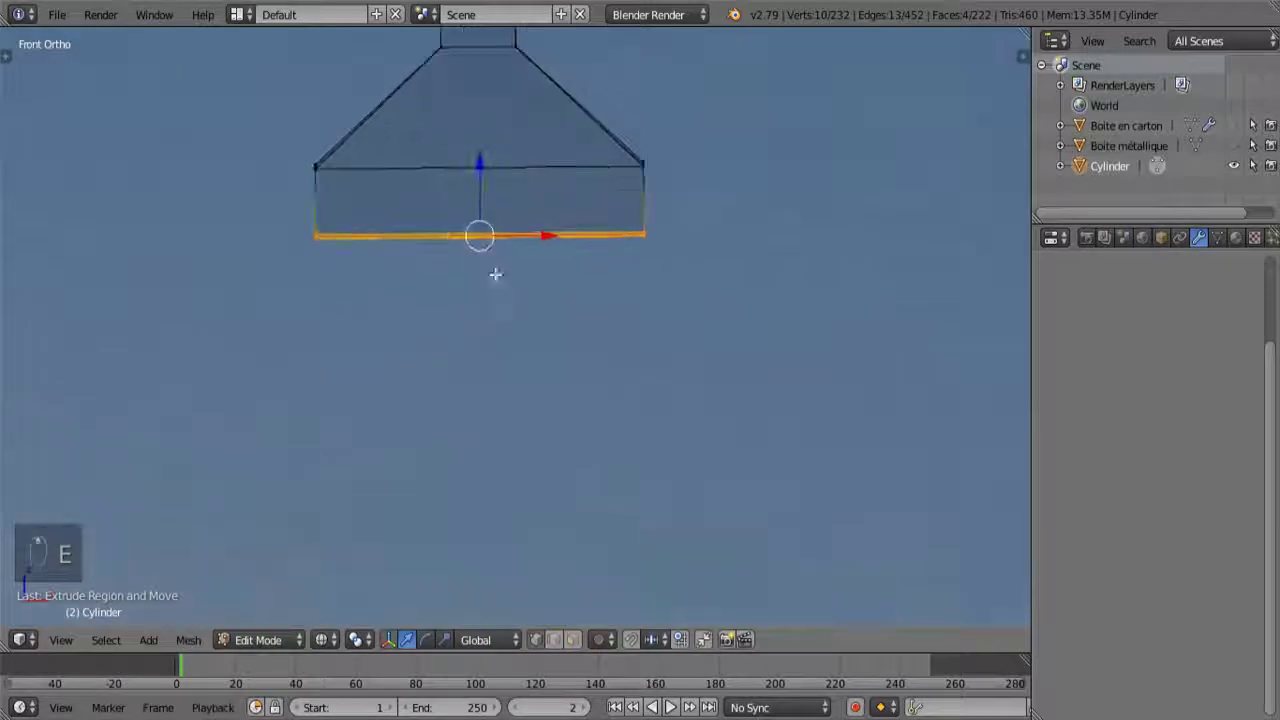
shift+scroll(495, 274, up, 3)
- Select both vertex rows of the extruded rim and scale them outward to widen the hook block
right_click(317, 234)
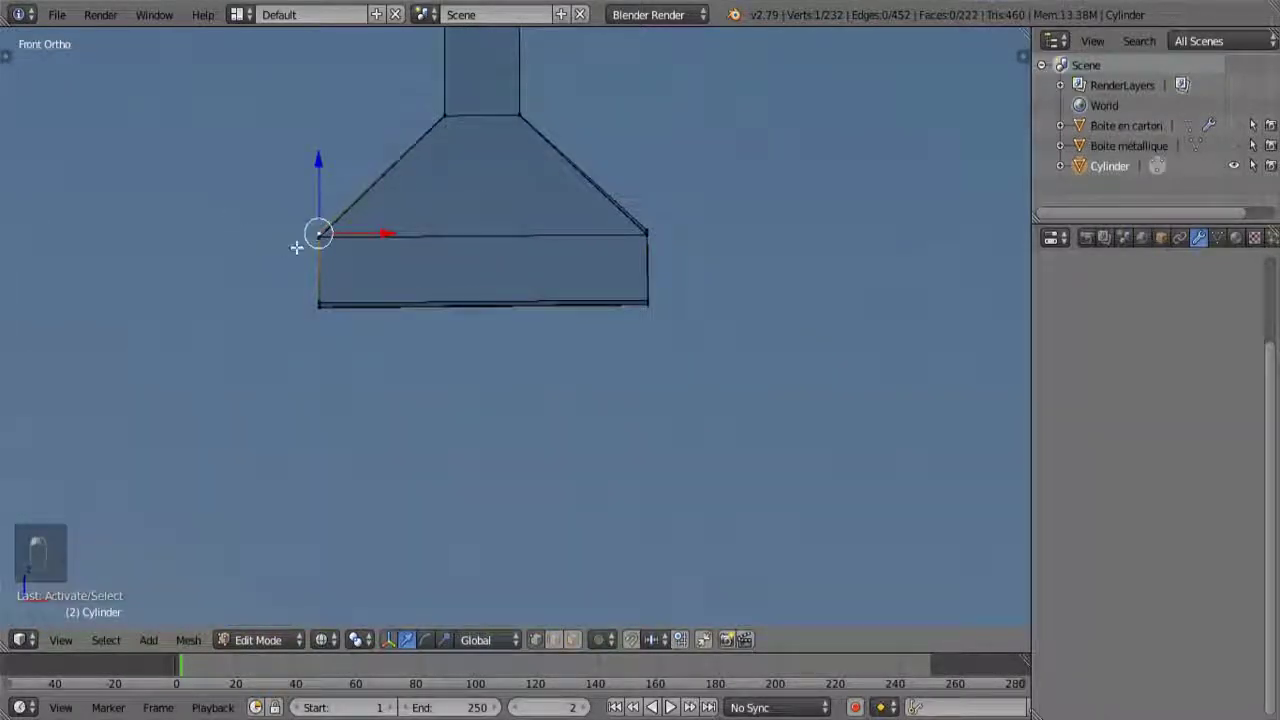
key(b)
drag(246, 197, 737, 380)
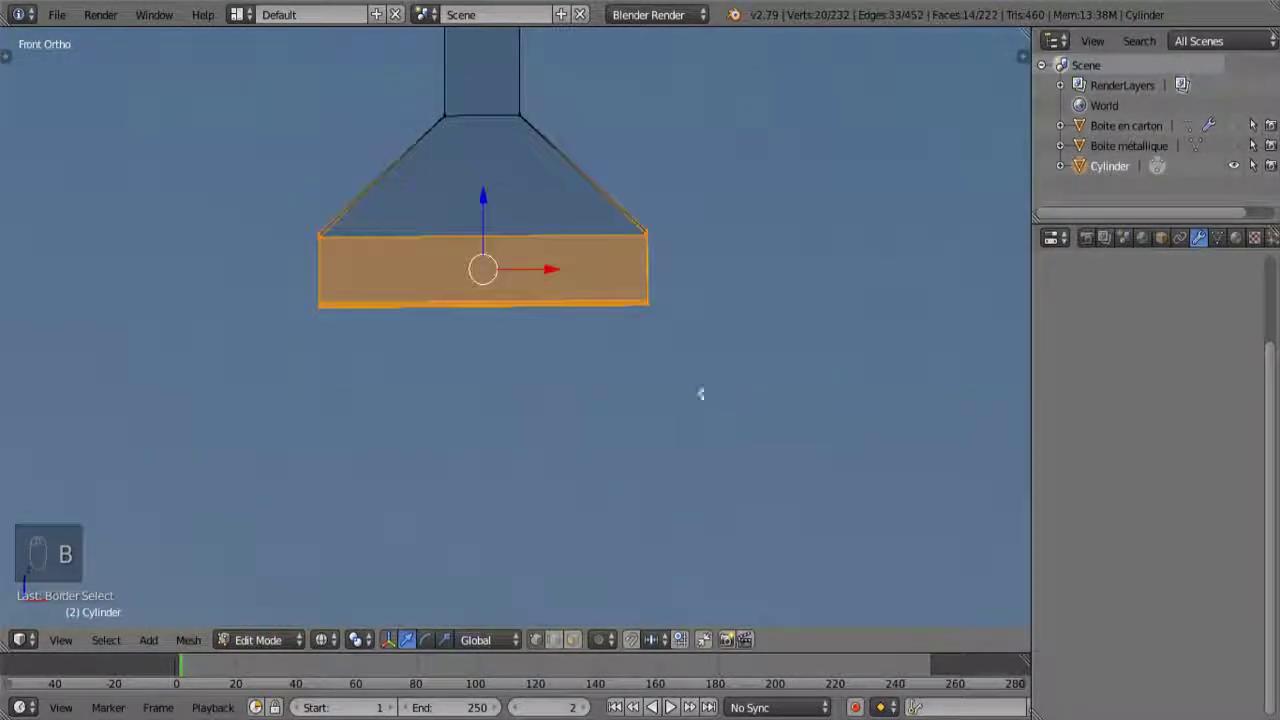
key(s)
right_click(763, 380)
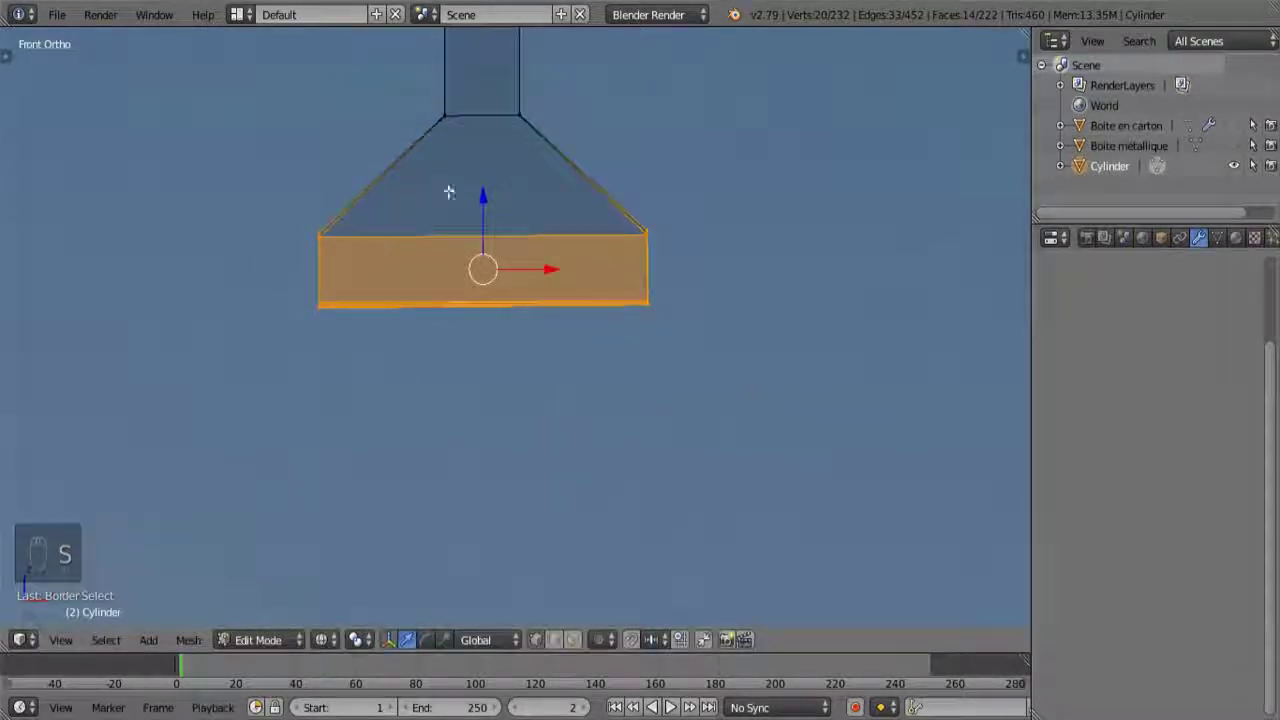
drag(487, 200, 486, 234)
key(s)
key(s)
click(737, 343)
scroll(627, 327, down, 6)
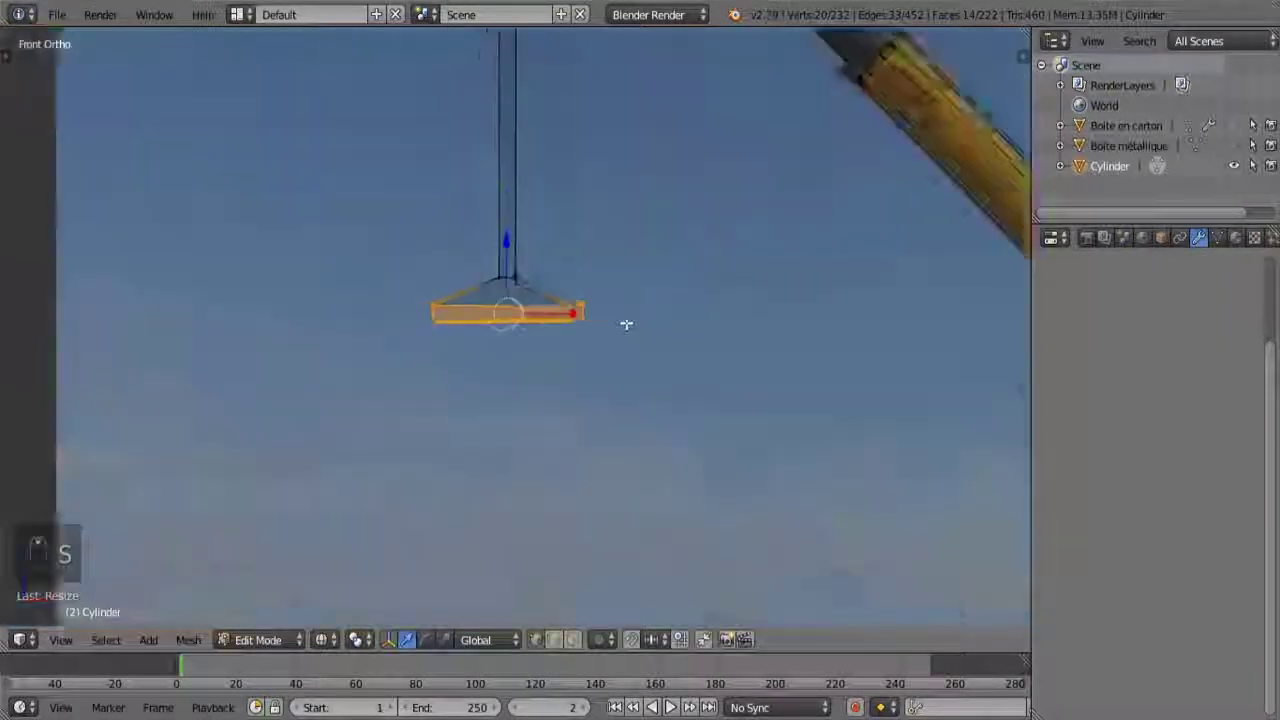
scroll(587, 327, up, 8)
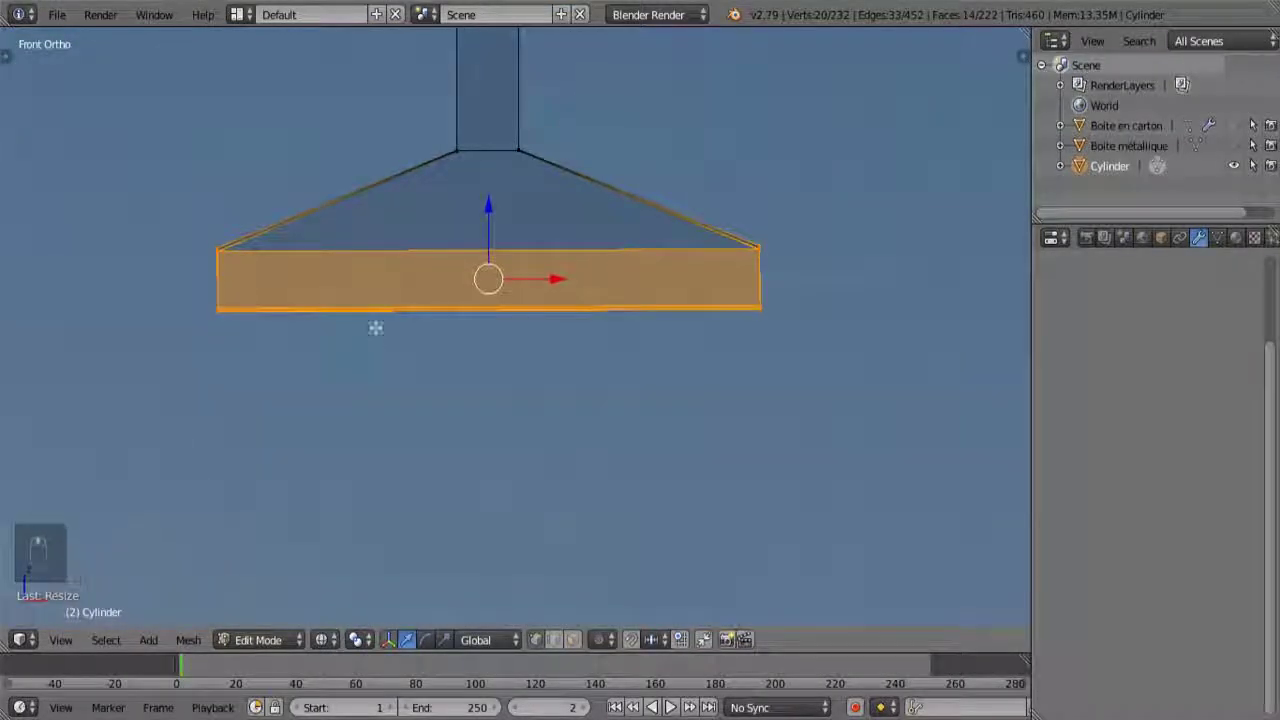
- Select the bottom vertex row of the hook block's rim and try to bevel its edges
key(a)
key(z)
alt+right_click(417, 300)
middle_drag(349, 334, 477, 317)
alt+right_click(407, 282)
key(KP_1)
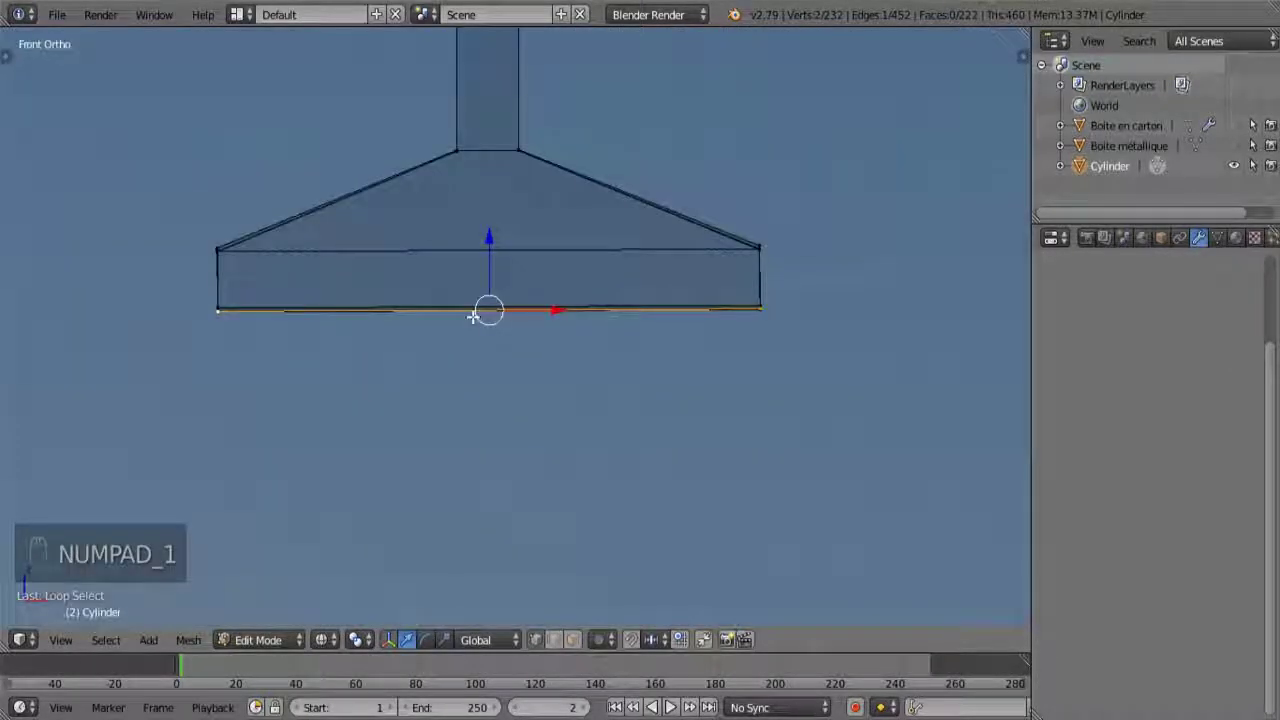
key(b)
drag(170, 296, 749, 371)
middle_drag(746, 374, 634, 369)
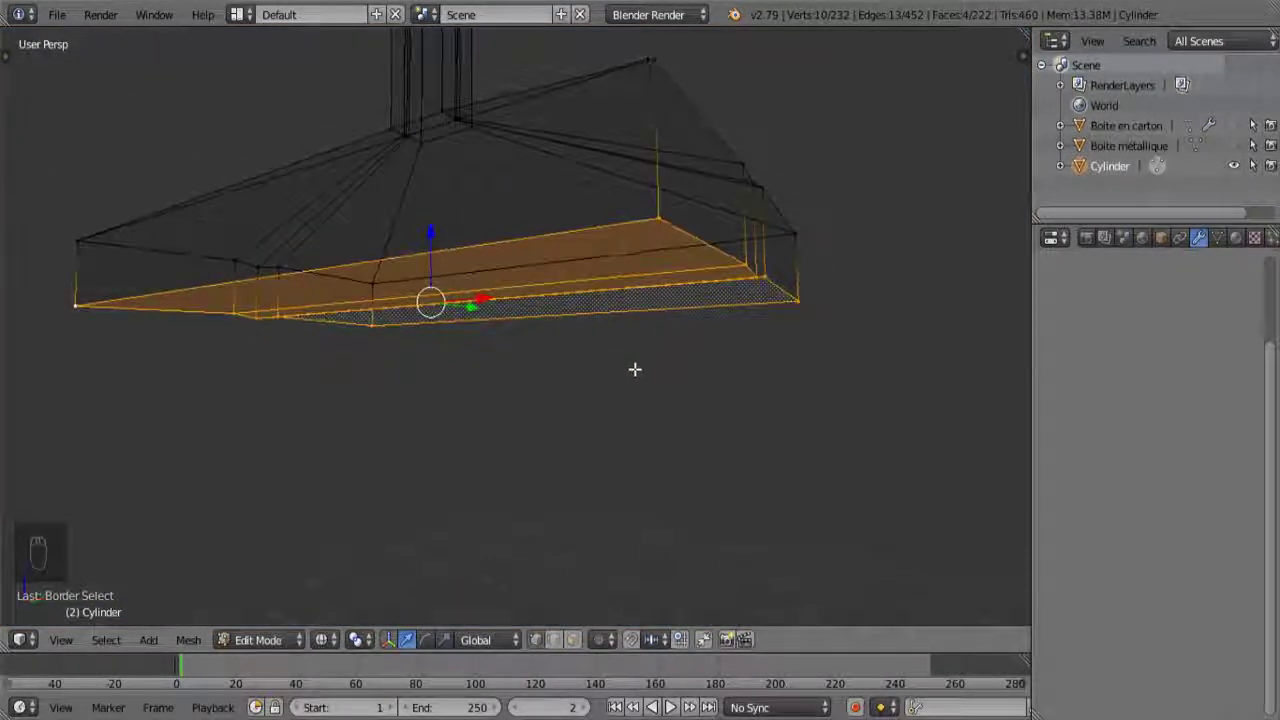
key(ctrl+b)
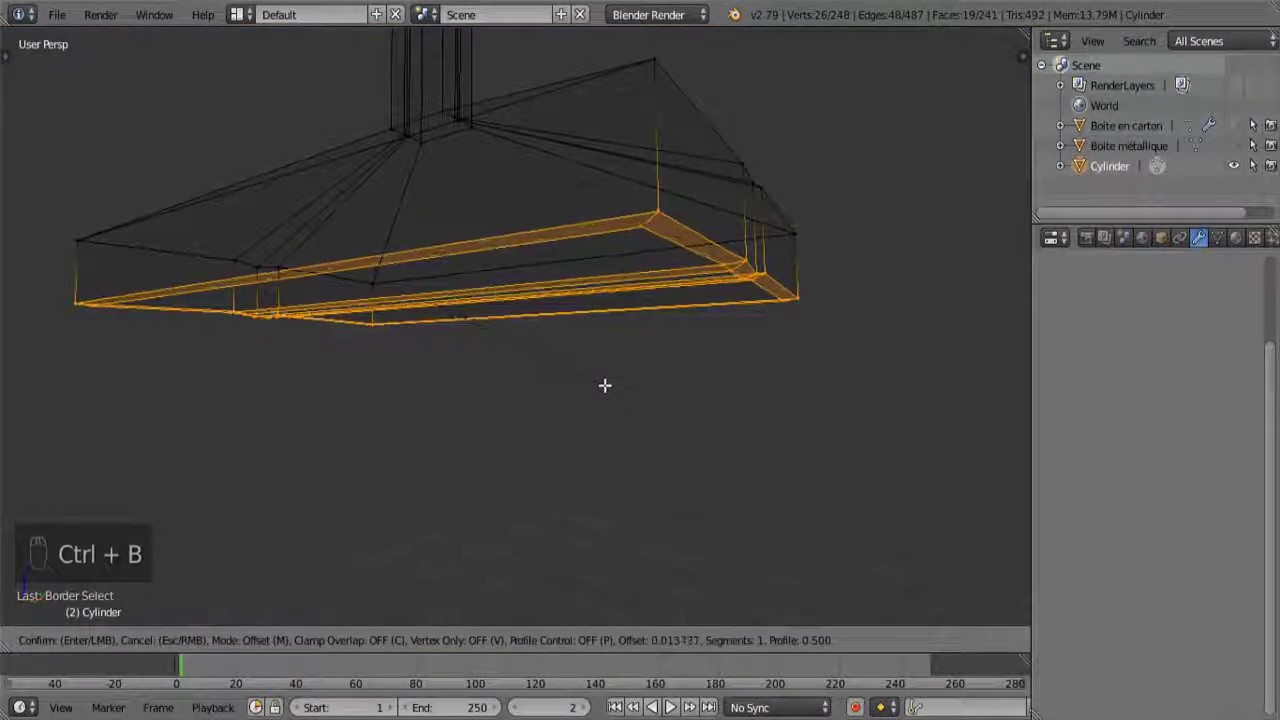
right_click(396, 323)
middle_drag(396, 323, 610, 310)
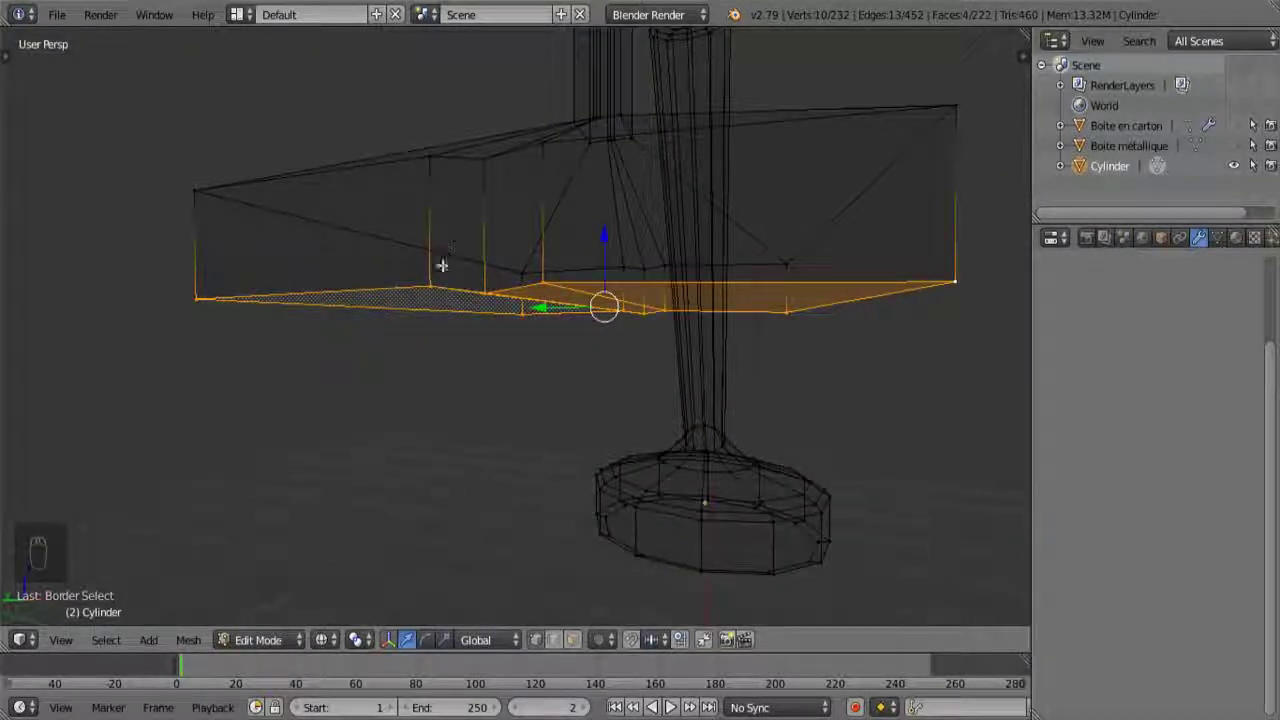
middle_drag(540, 303, 550, 338)
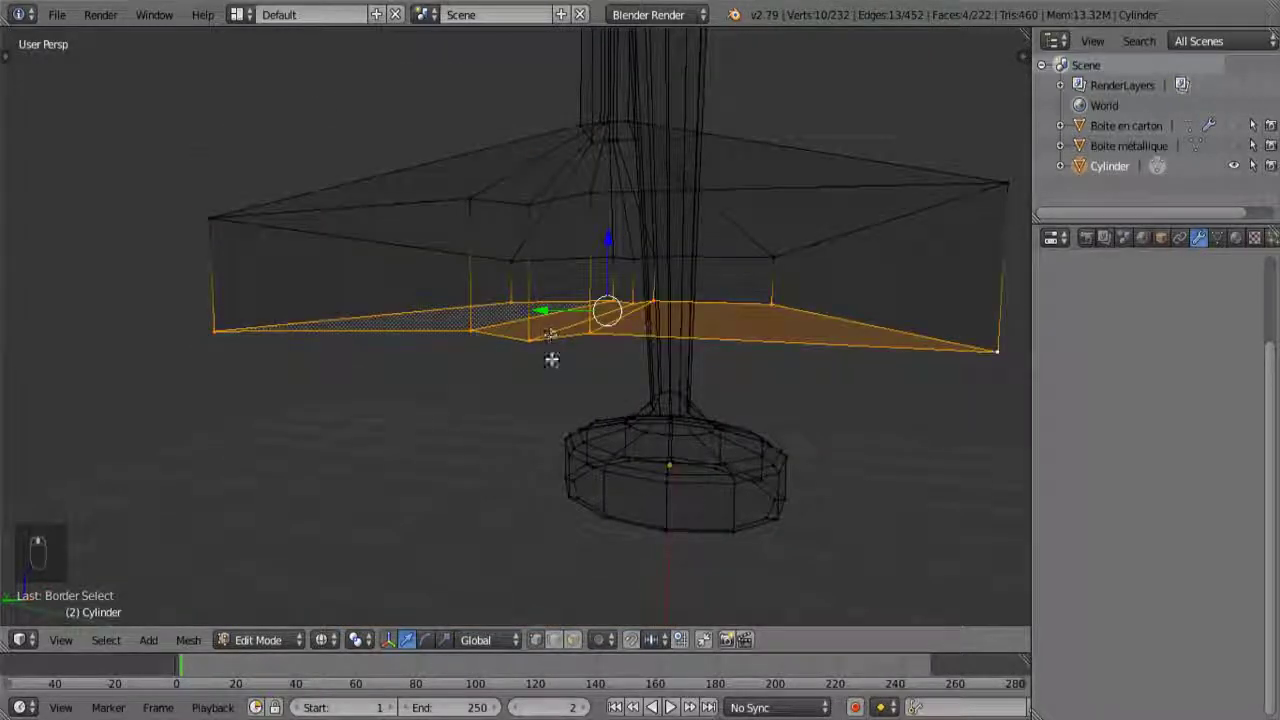
- Switch to solid shading in Object Mode and check the whole crane from the front against the reference photo
key(KP_1)
scroll(618, 230, down, 8)
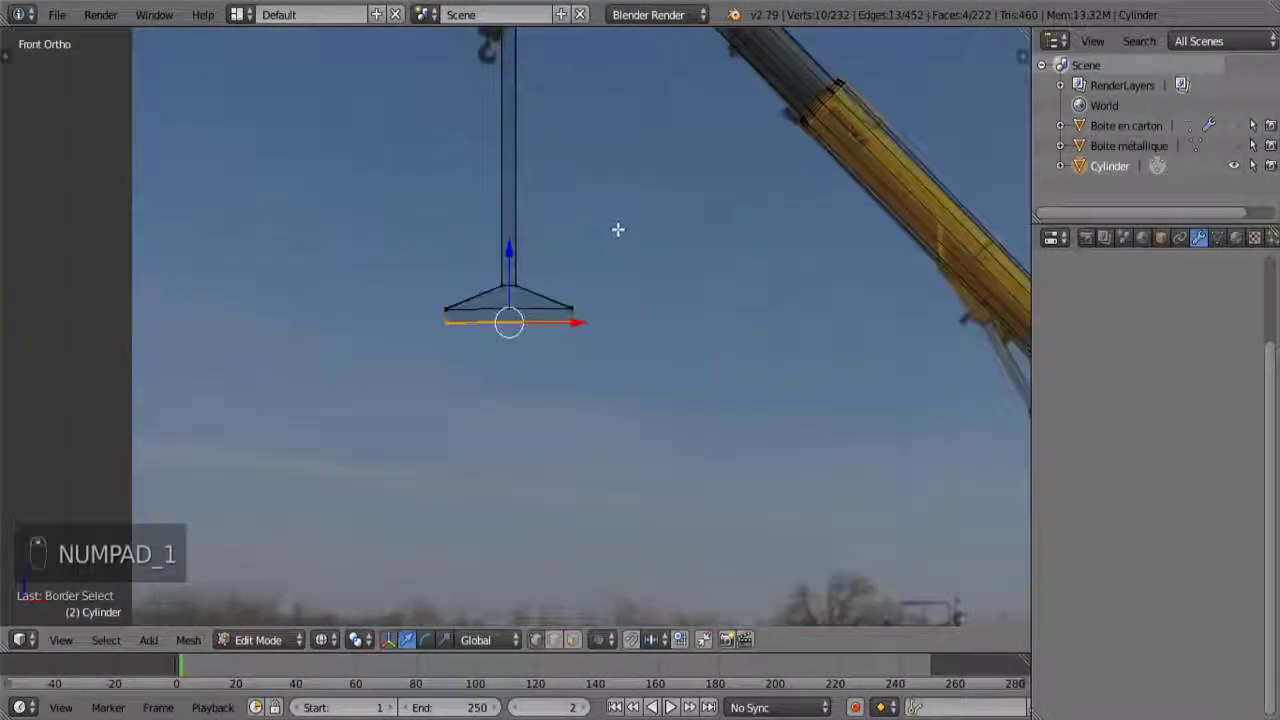
shift+middle_drag(618, 230, 119, 259)
scroll(422, 249, down, 3)
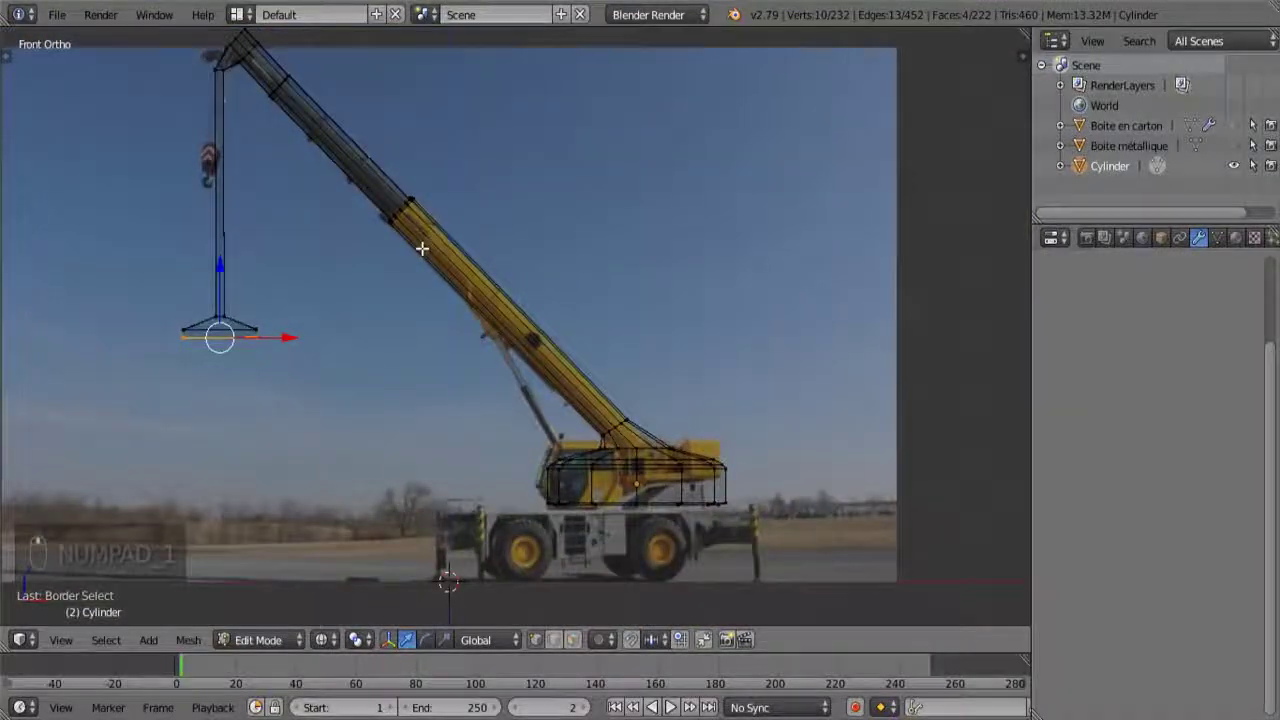
key(z)
scroll(422, 249, down, 5)
key(Tab)
scroll(356, 251, up, 5)
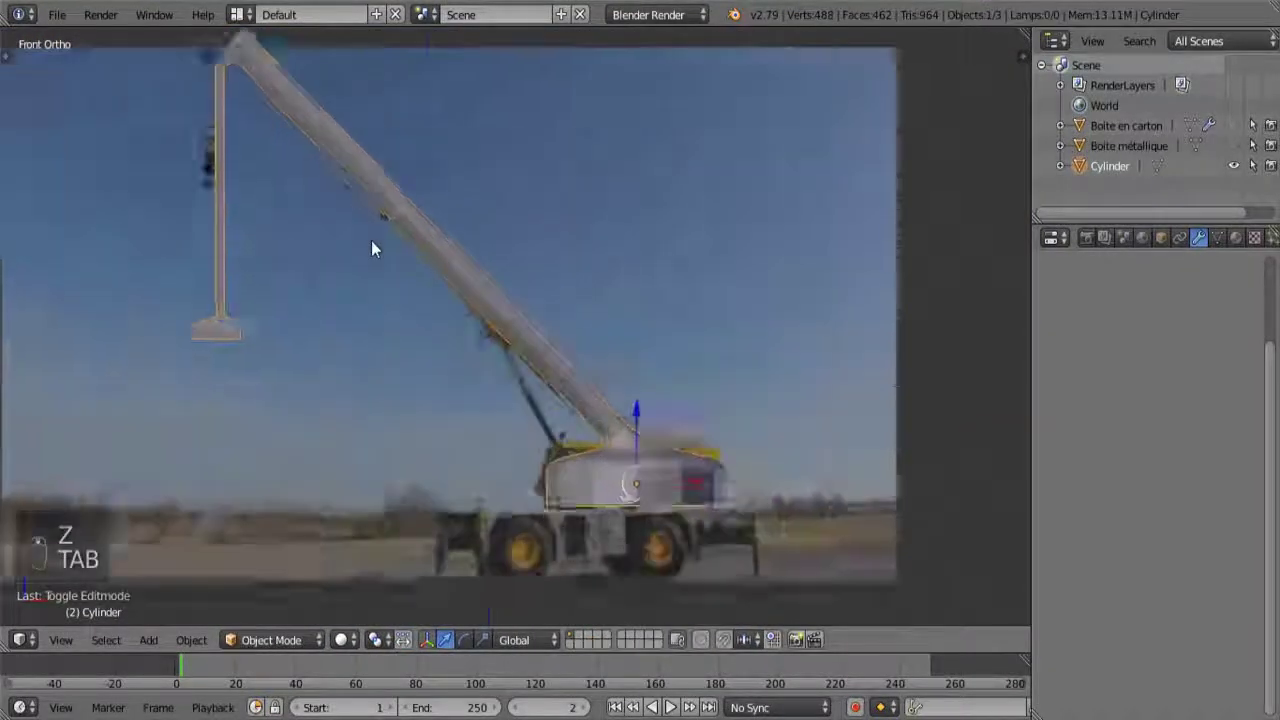
scroll(320, 294, up, 2)
middle_drag(629, 294, 397, 280)
key(KP_1)
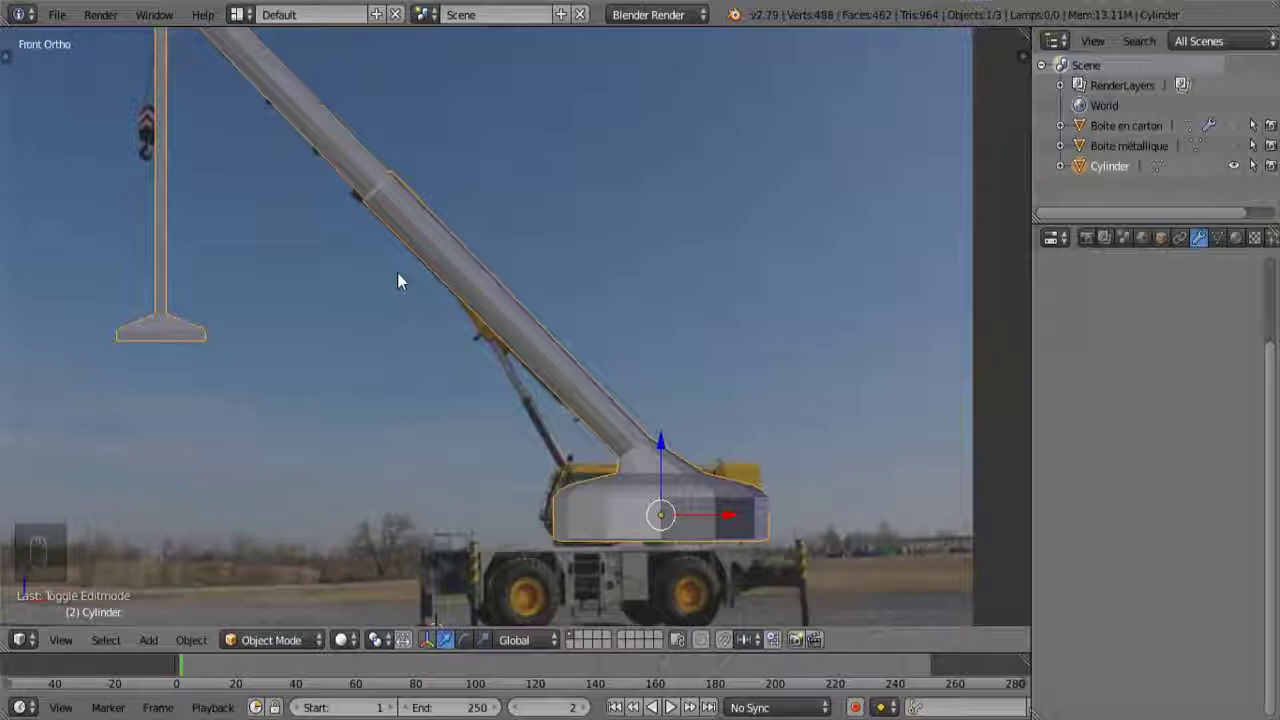
shift+middle_drag(354, 314, 434, 362)
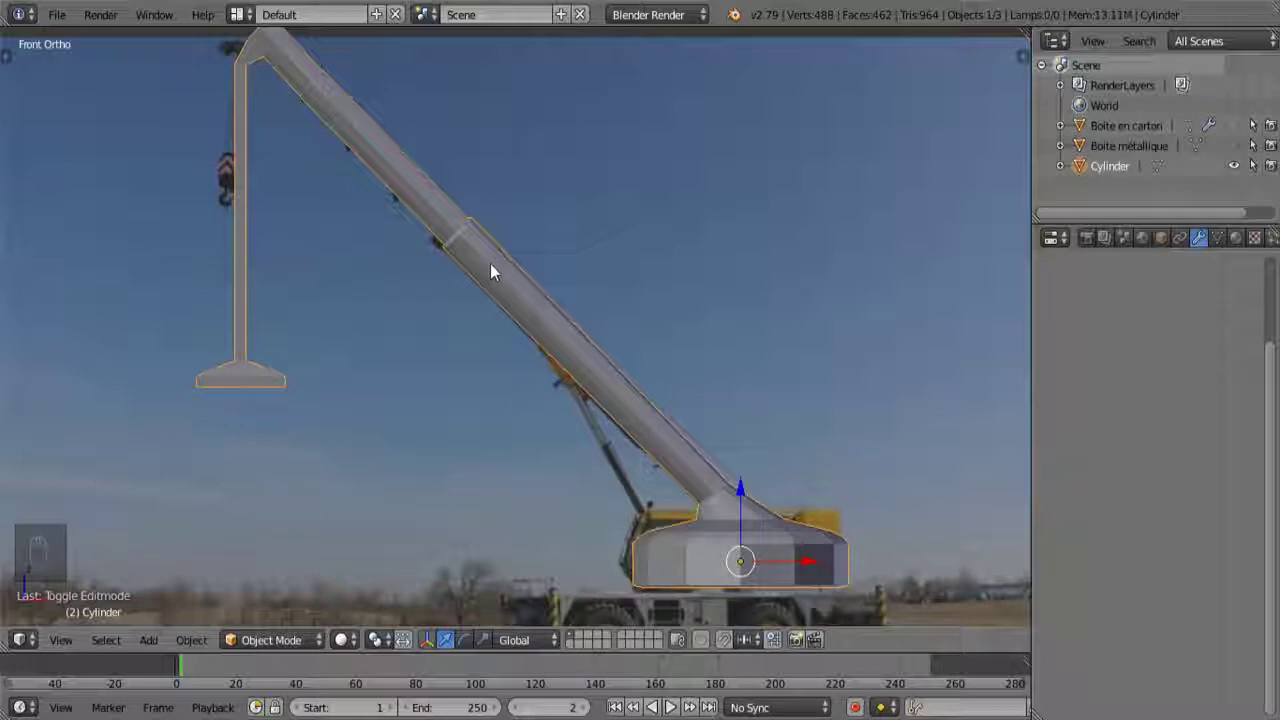
- Save the project over the existing Anim_Tuto.blend file
key(ctrl+s)
key(ctrl+s)
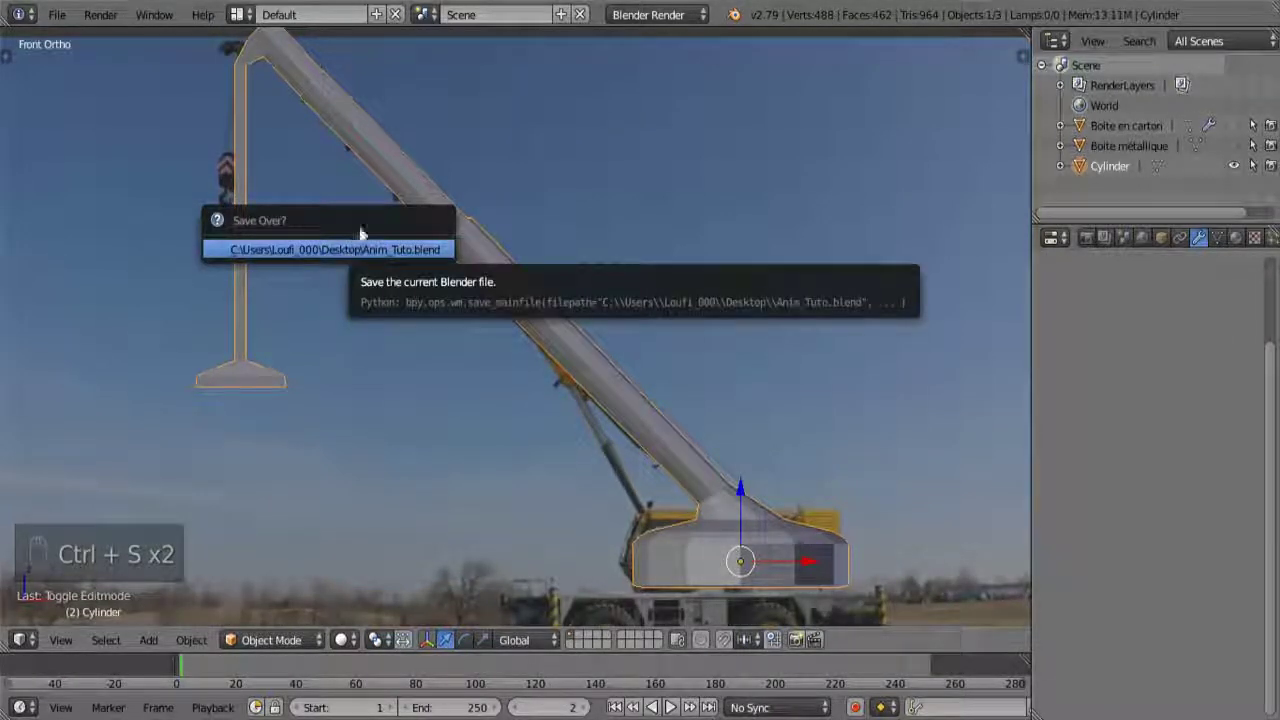
click(386, 250)
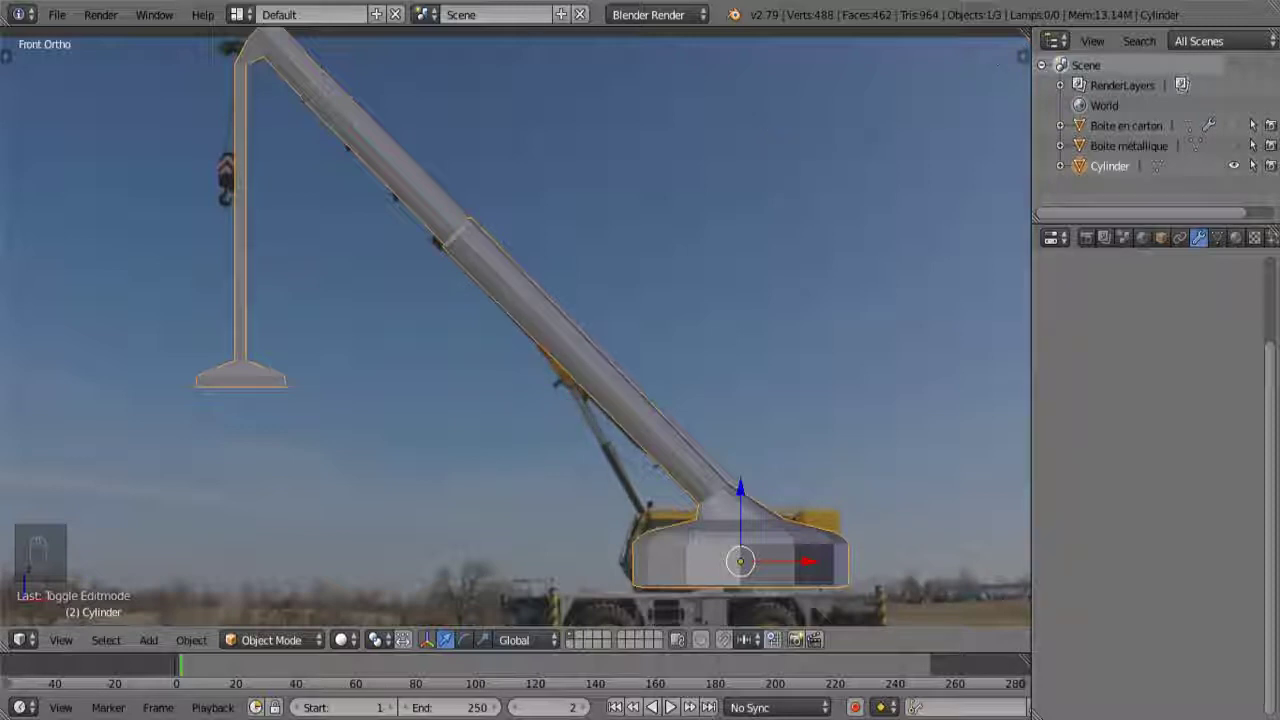
- Collapse the Grove crane photo's background image settings and hide that image in the viewport
scroll(763, 250, down, 3)
key(n)
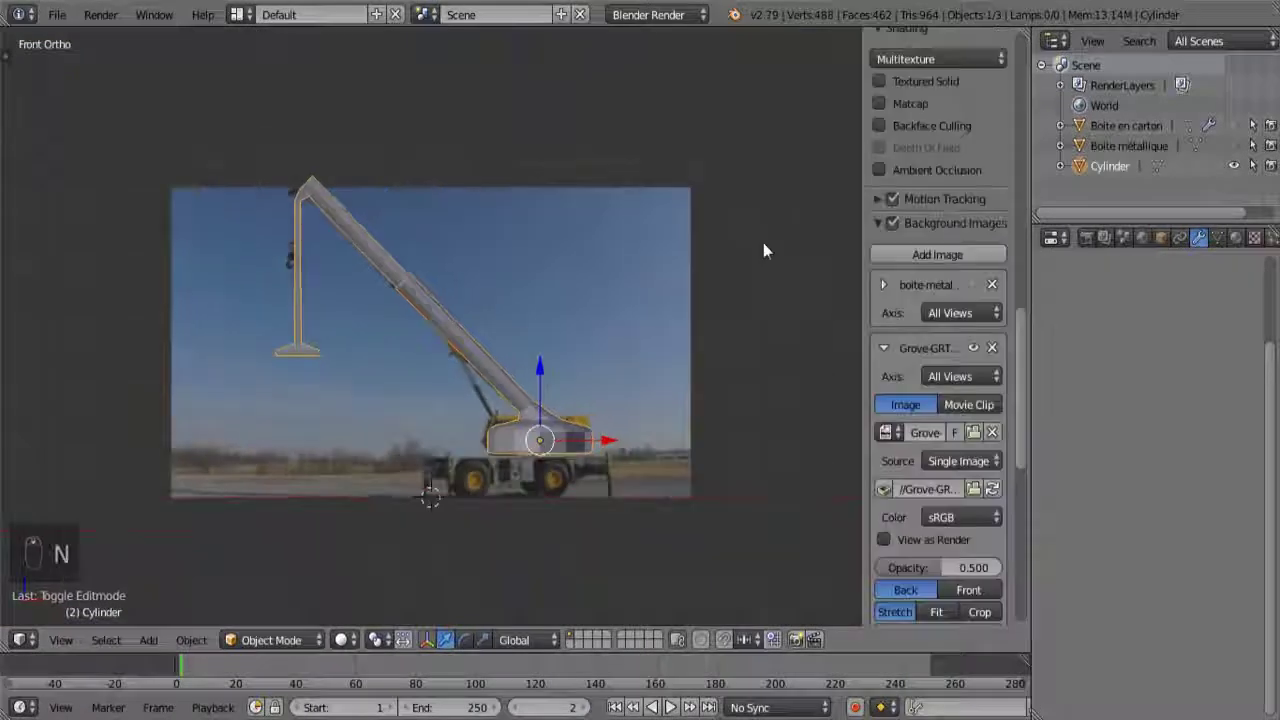
click(885, 348)
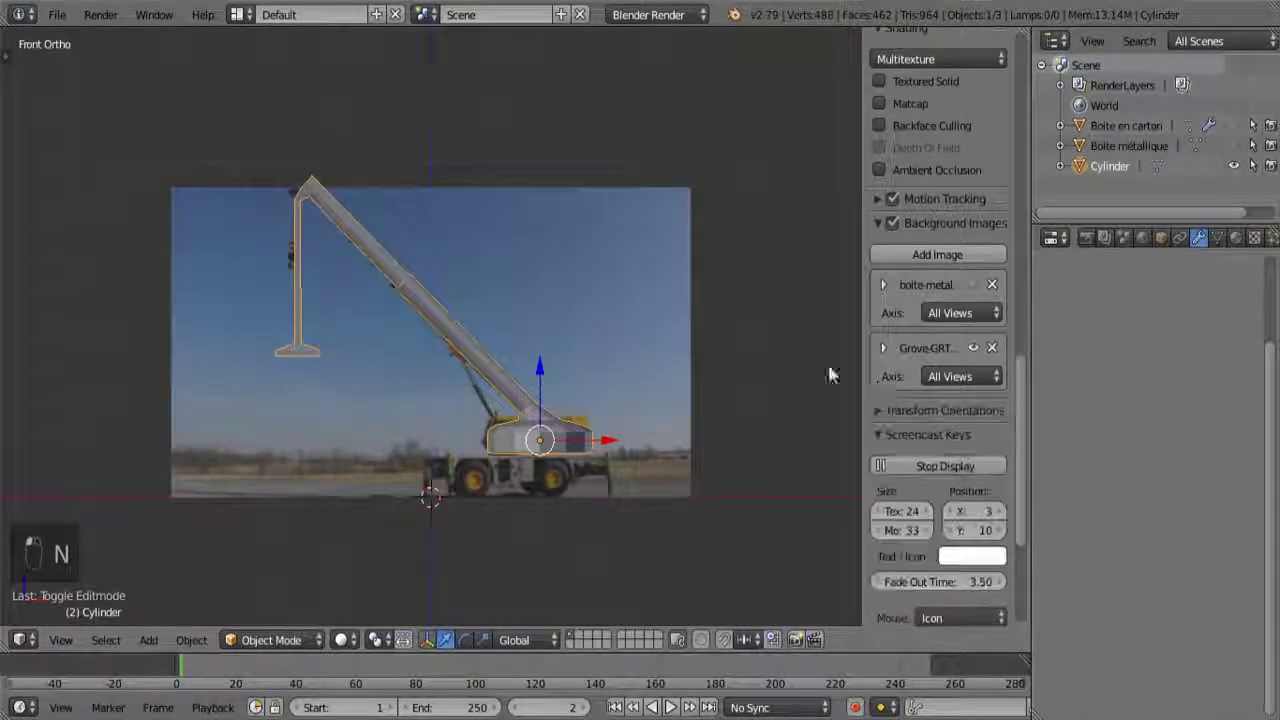
click(974, 349)
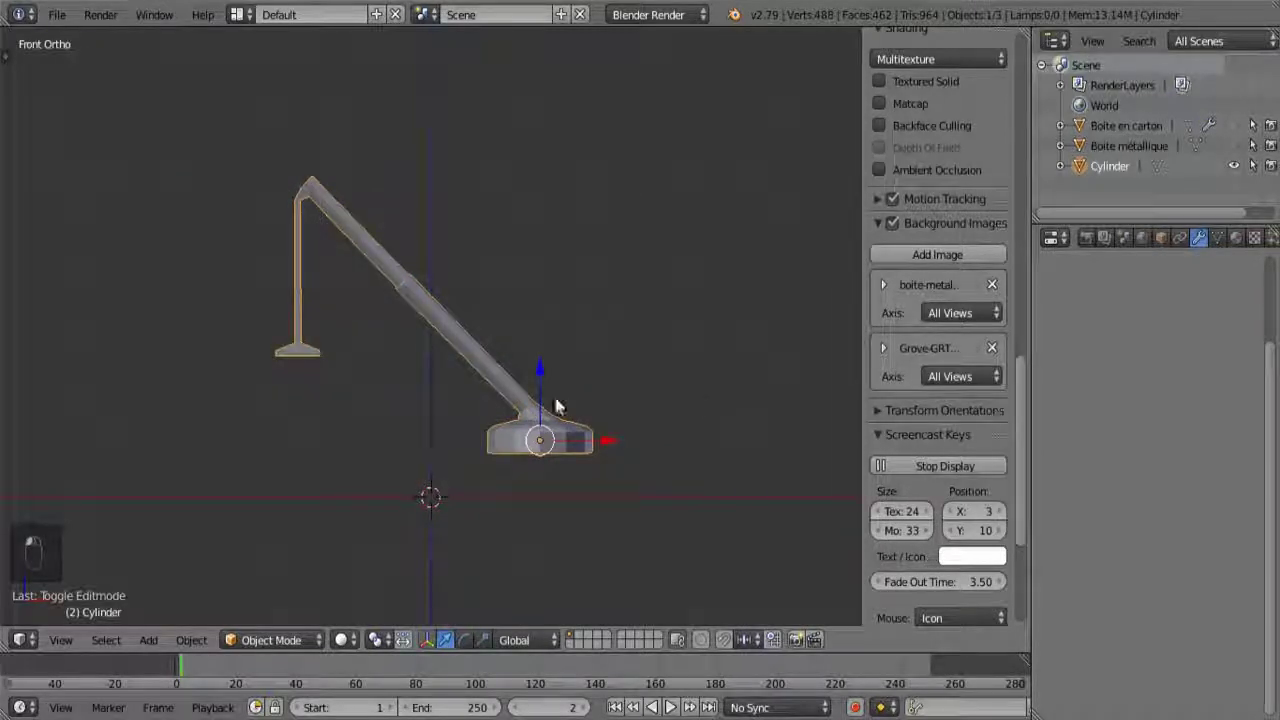
scroll(557, 406, down, 3)
key(n)
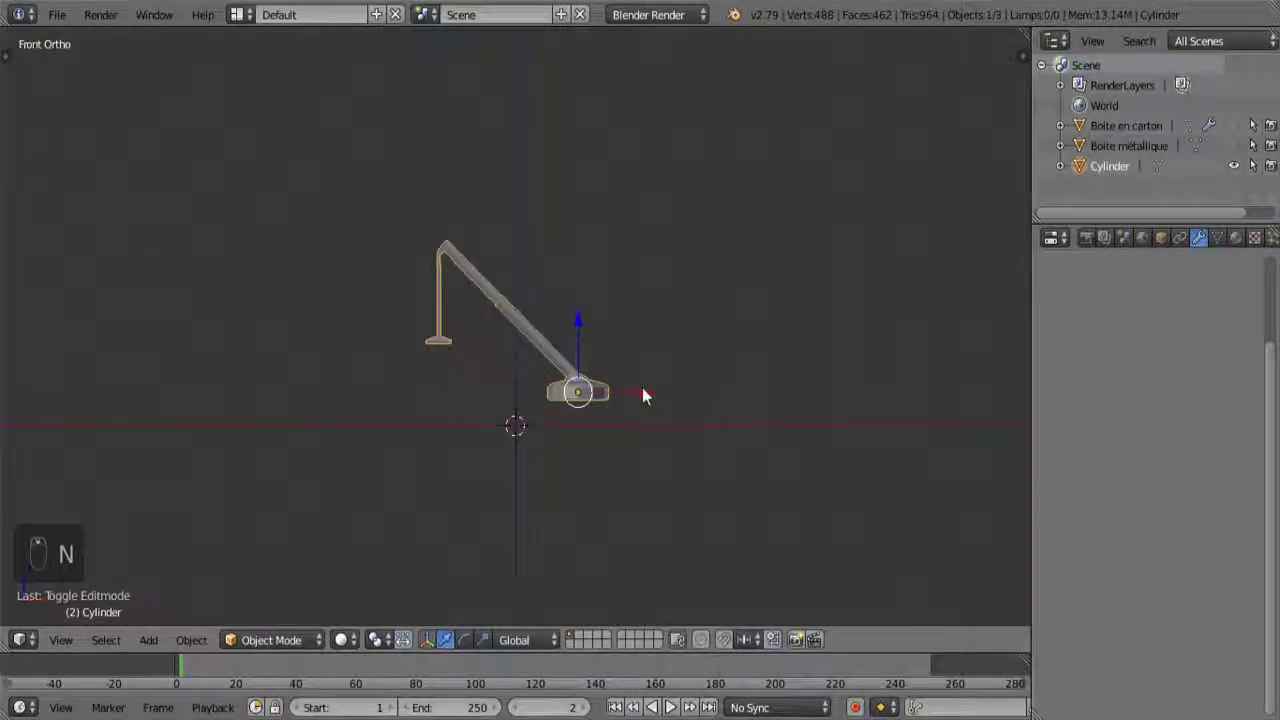
scroll(643, 396, up, 5)
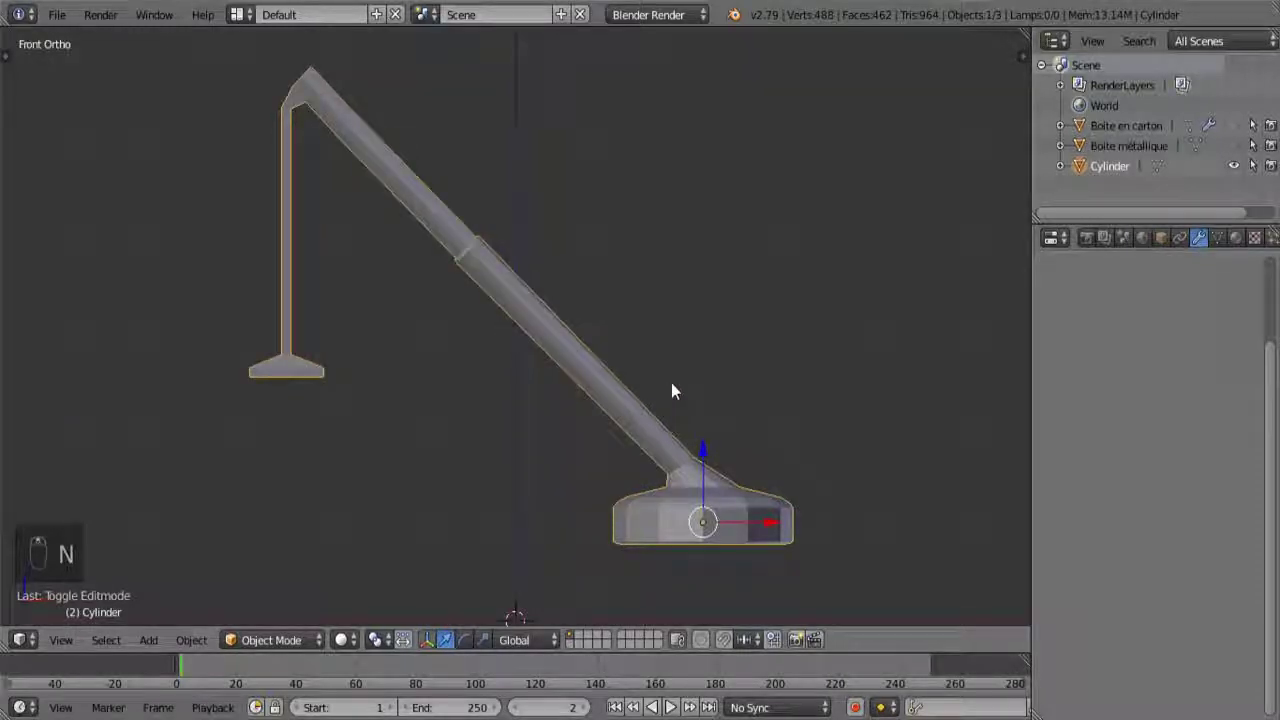